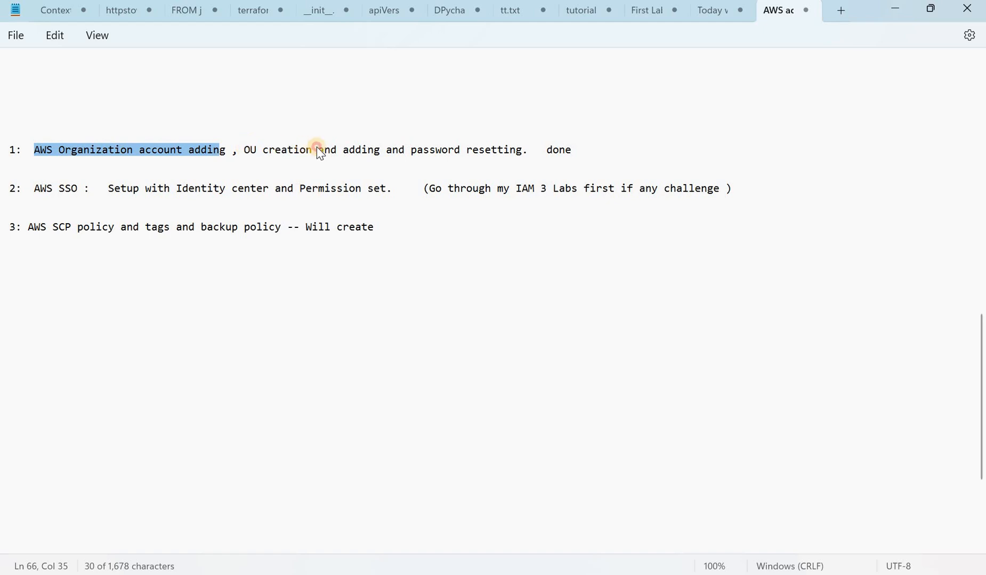
# - Review the notes on adding AWS Organization accounts and OUs, and on AWS SSO setup with Identity Center and permission sets
pyautogui.moveTo(244, 151); pyautogui.dragTo(342, 152)
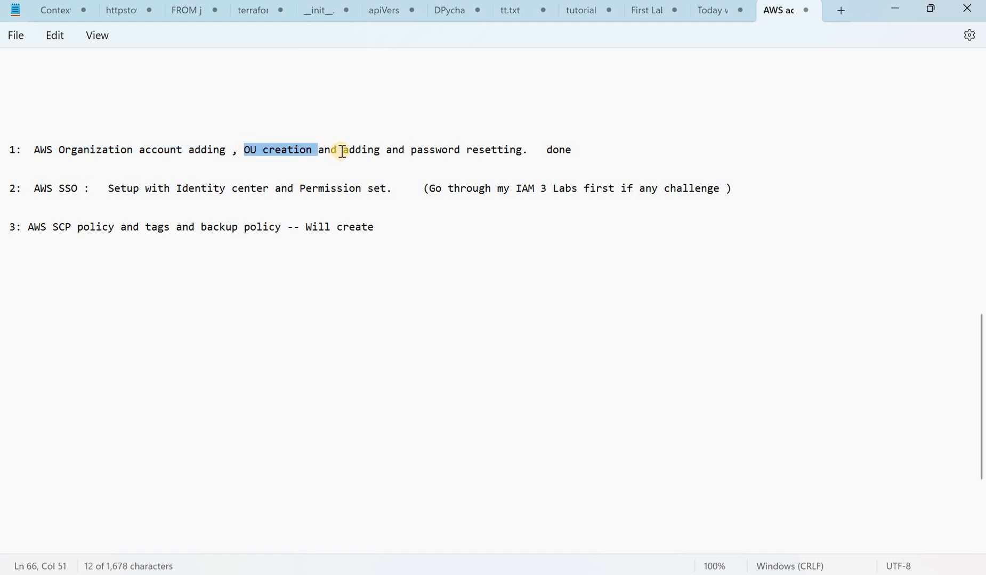
pyautogui.doubleClick(375, 151)
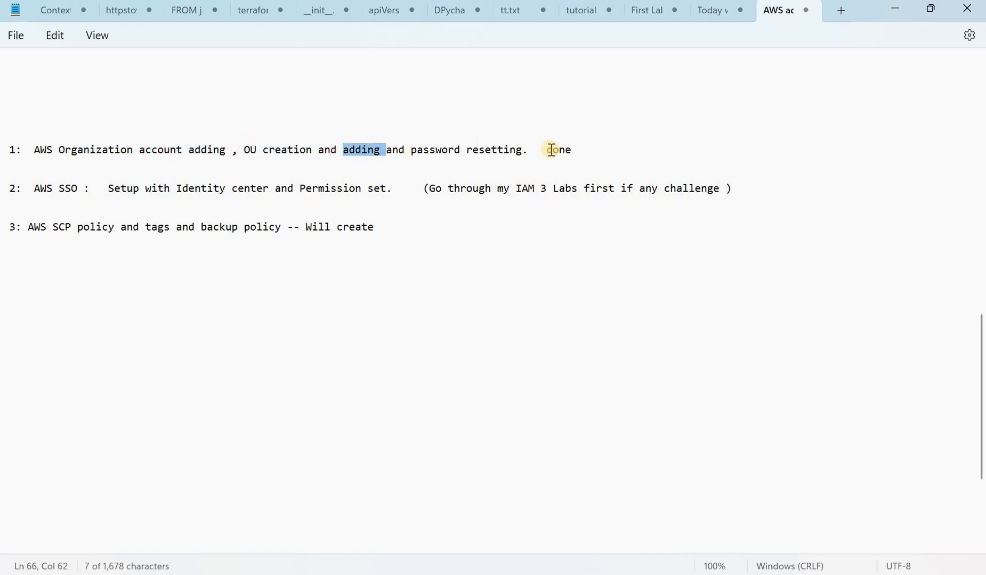
pyautogui.moveTo(527, 150); pyautogui.dragTo(35, 149)
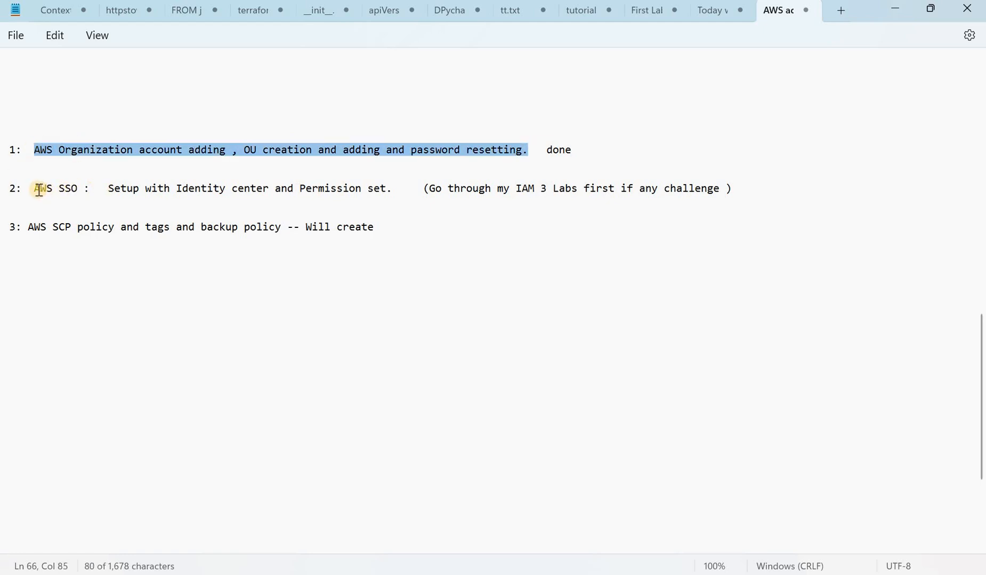
pyautogui.moveTo(40, 189); pyautogui.dragTo(79, 189)
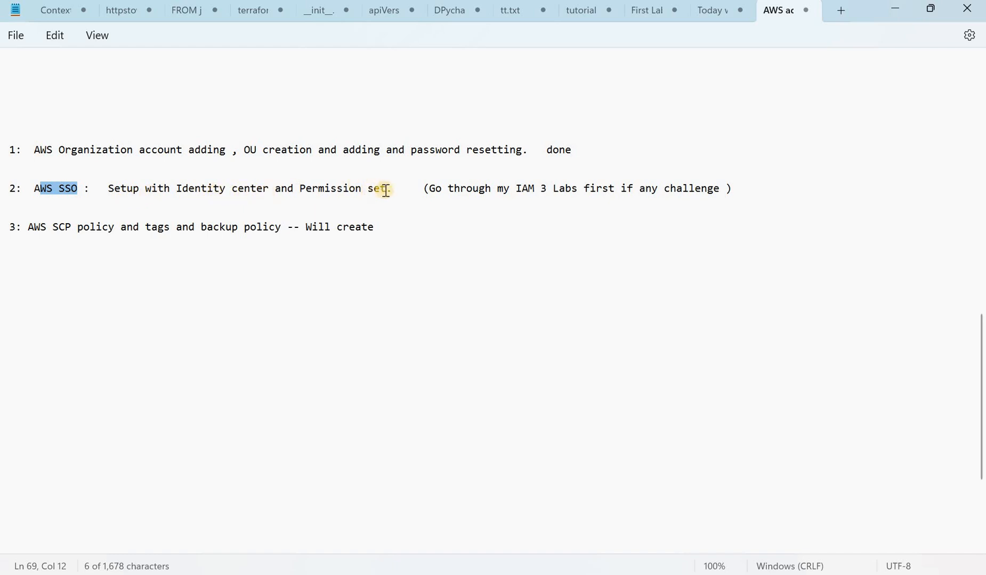
pyautogui.moveTo(392, 191); pyautogui.dragTo(100, 192)
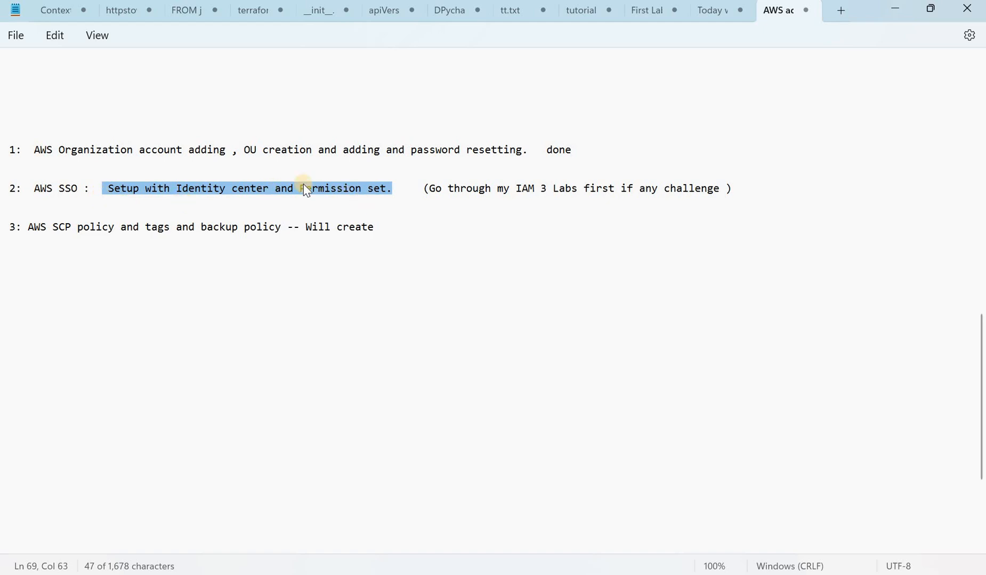
pyautogui.moveTo(430, 189); pyautogui.dragTo(721, 187)
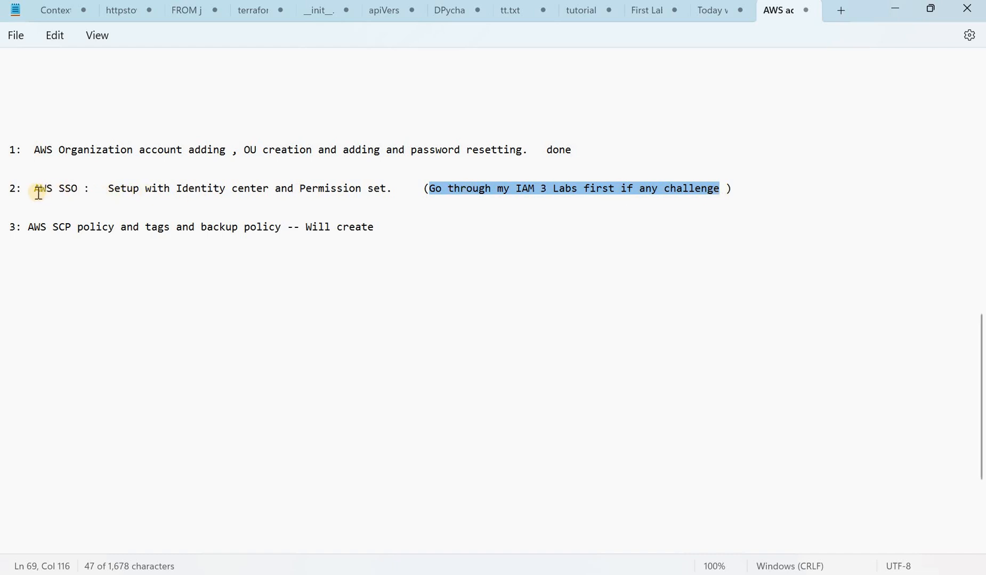
pyautogui.moveTo(34, 188); pyautogui.dragTo(392, 194)
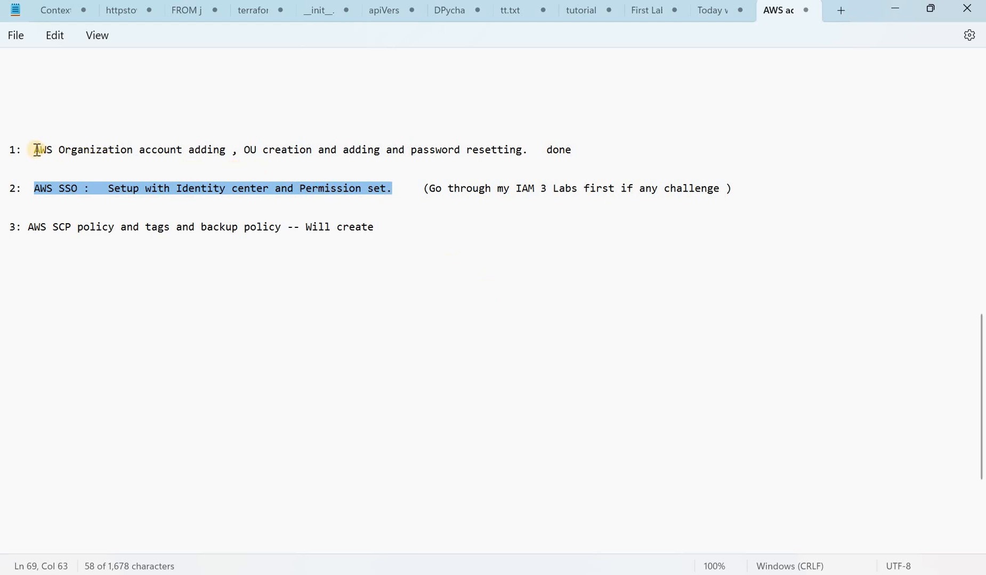
pyautogui.moveTo(34, 150); pyautogui.dragTo(523, 151)
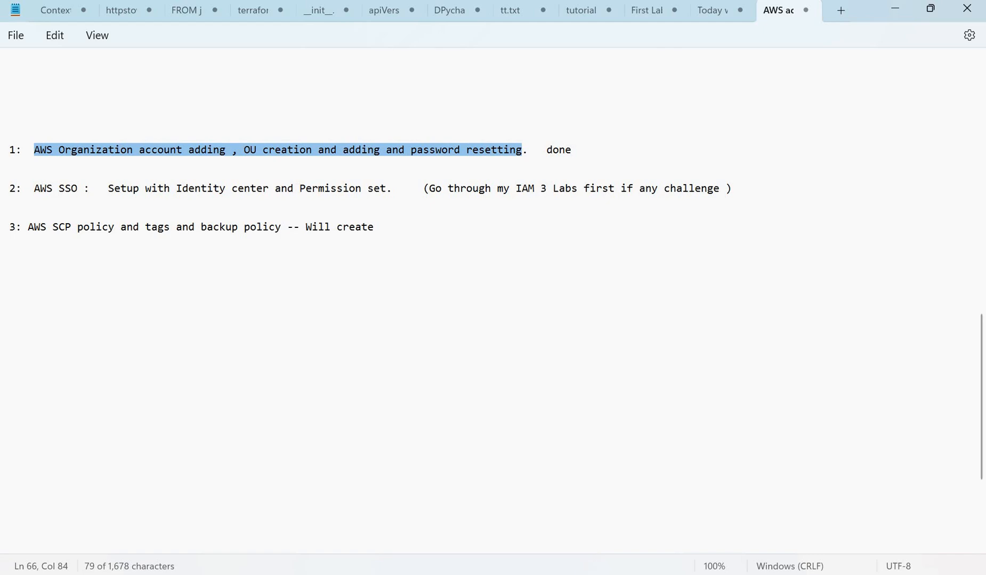
# - Switch to the YouTube page in Chrome and read the title of the AWS Organizations multiple-accounts lab video
pyautogui.click(568, 574)
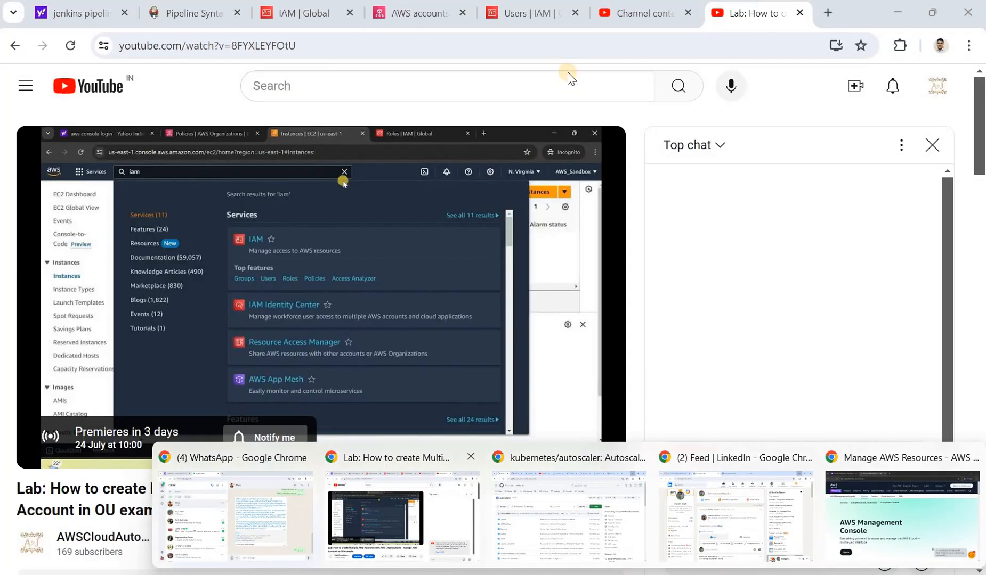
pyautogui.click(441, 542)
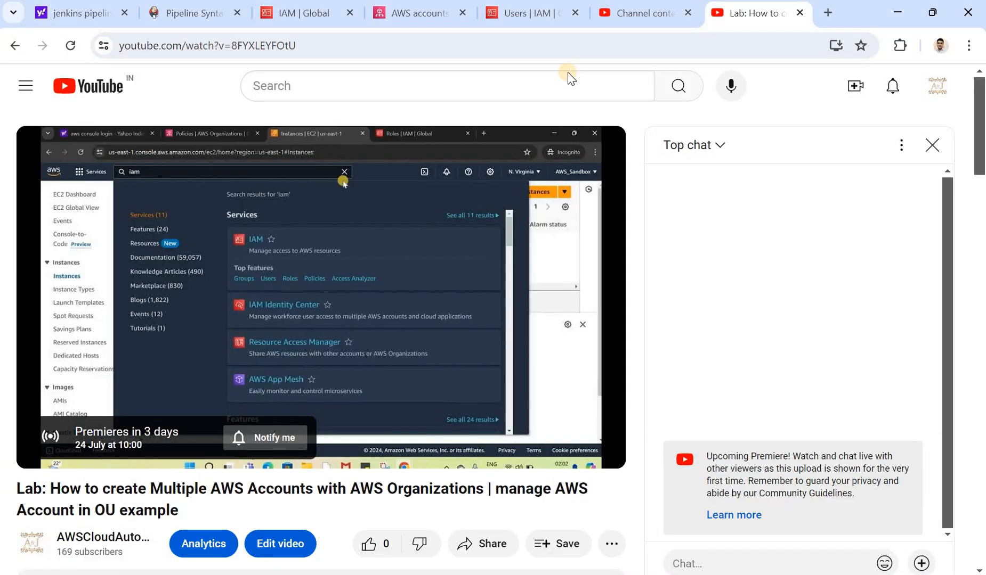
pyautogui.moveTo(49, 489); pyautogui.dragTo(178, 511)
# - Bring up the AWS Organizations accounts page and check the signed-in account's ID
pyautogui.click(414, 22)
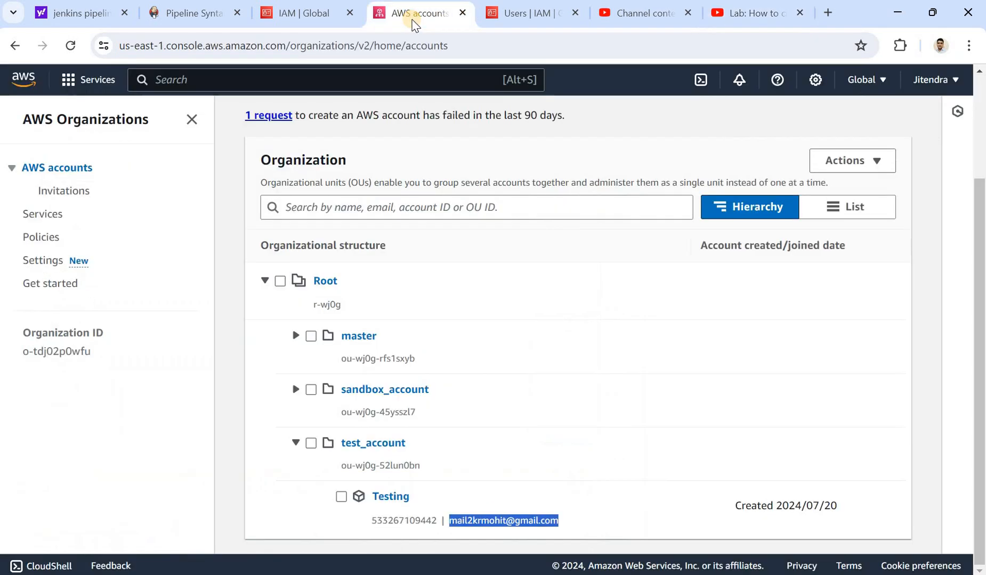
pyautogui.click(940, 80)
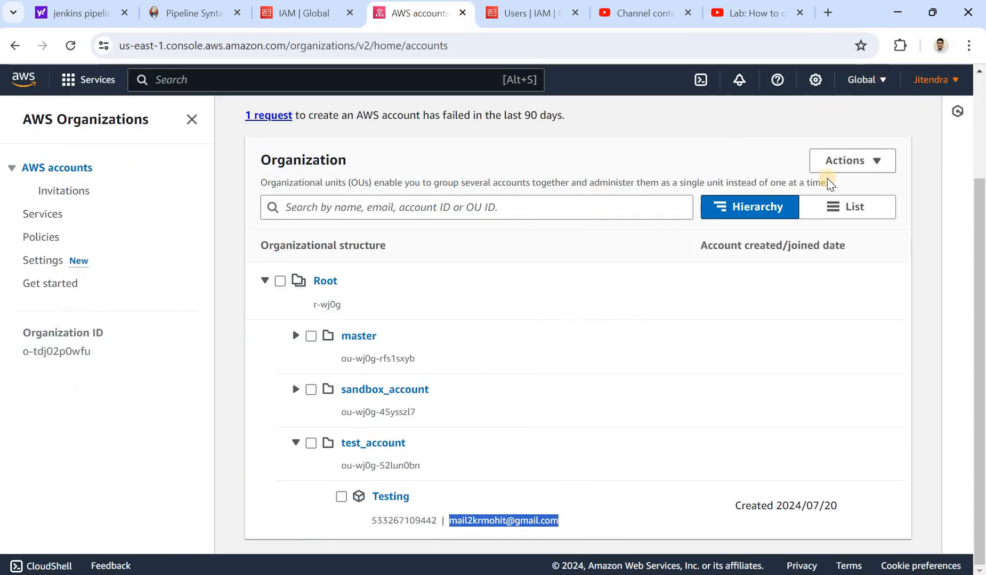
pyautogui.doubleClick(870, 118)
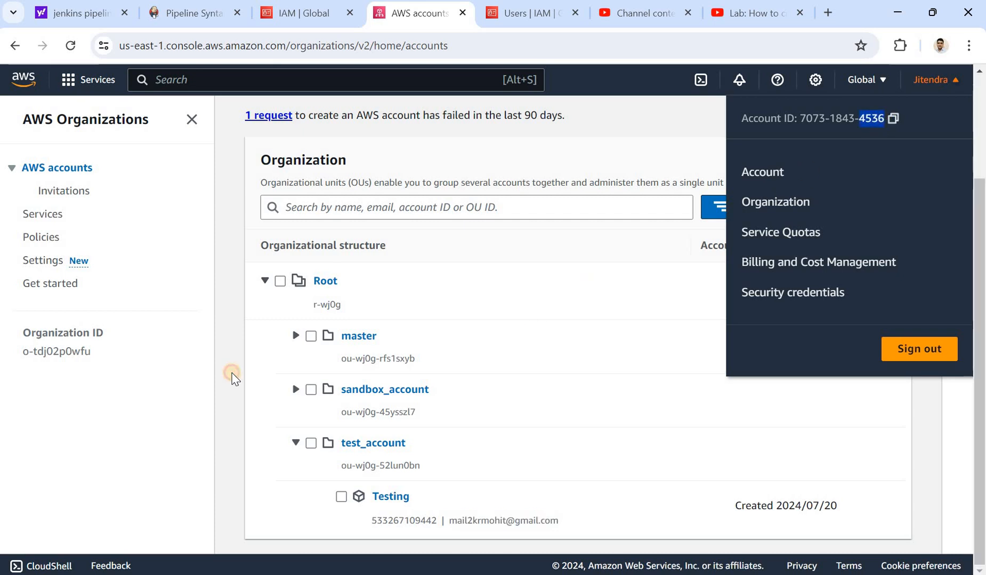
# - Inspect the member accounts in the sandbox_account and test_account organizational units, leaving both collapsed
pyautogui.click(296, 391)
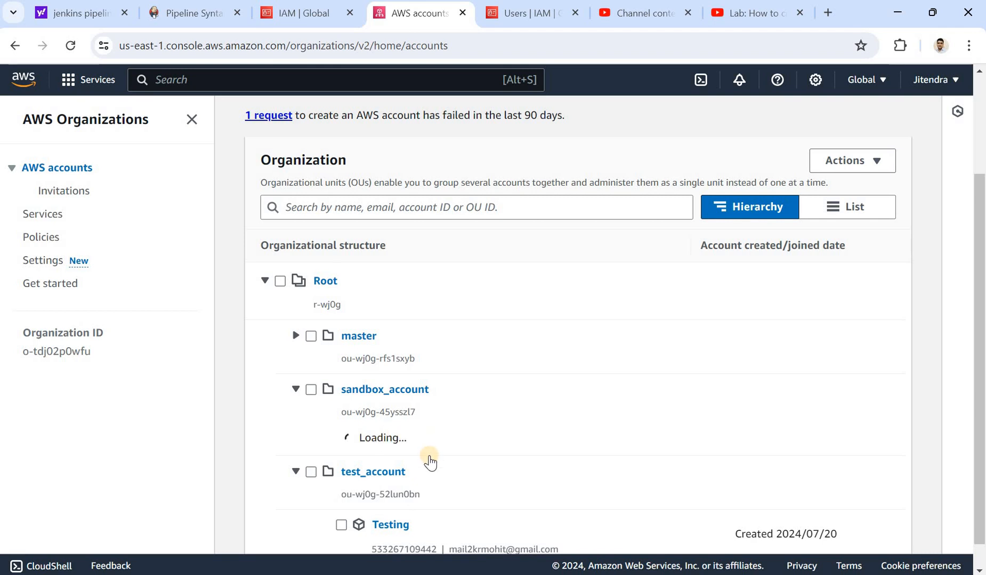
pyautogui.moveTo(546, 467); pyautogui.dragTo(299, 398)
pyautogui.click(295, 389)
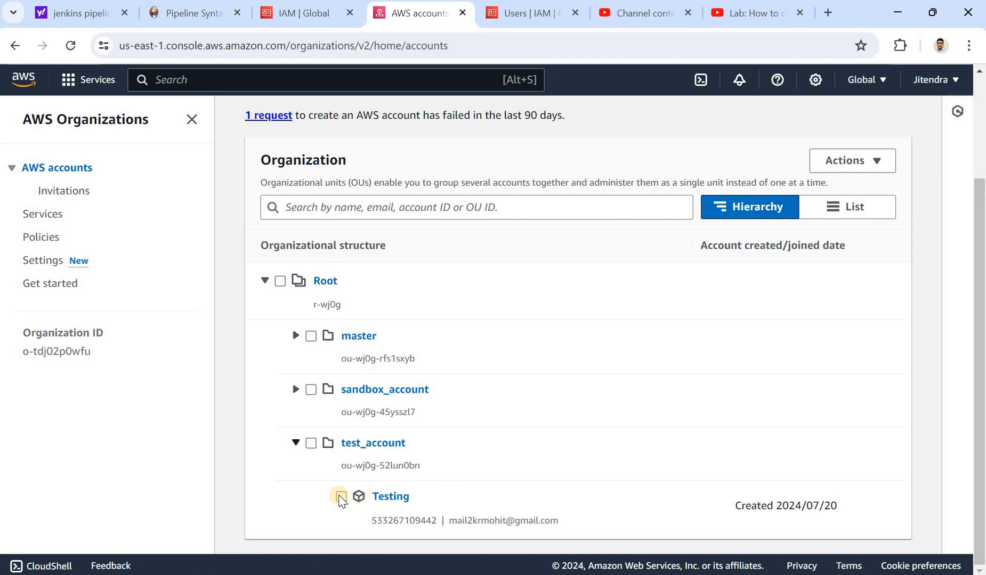
pyautogui.click(295, 443)
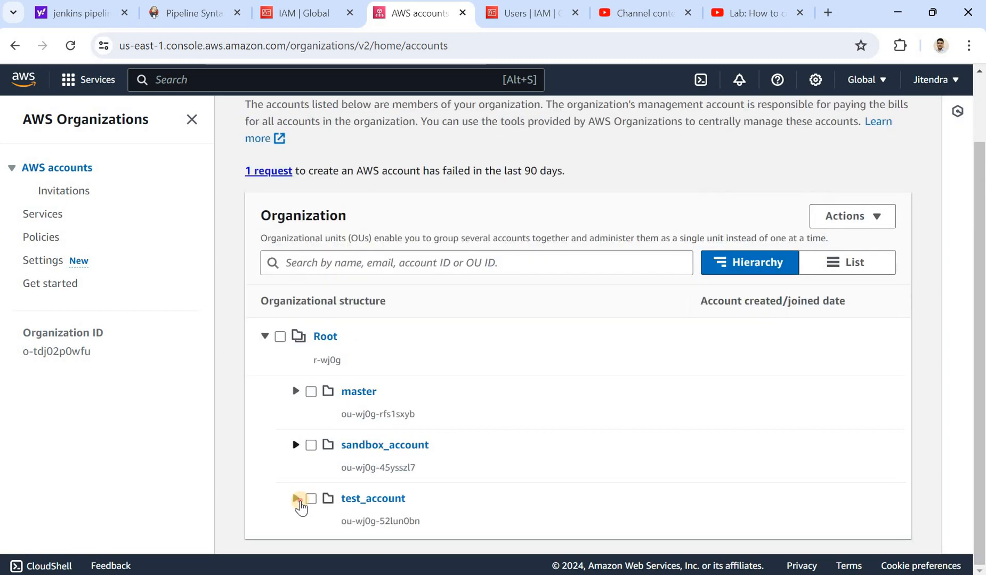
pyautogui.click(297, 500)
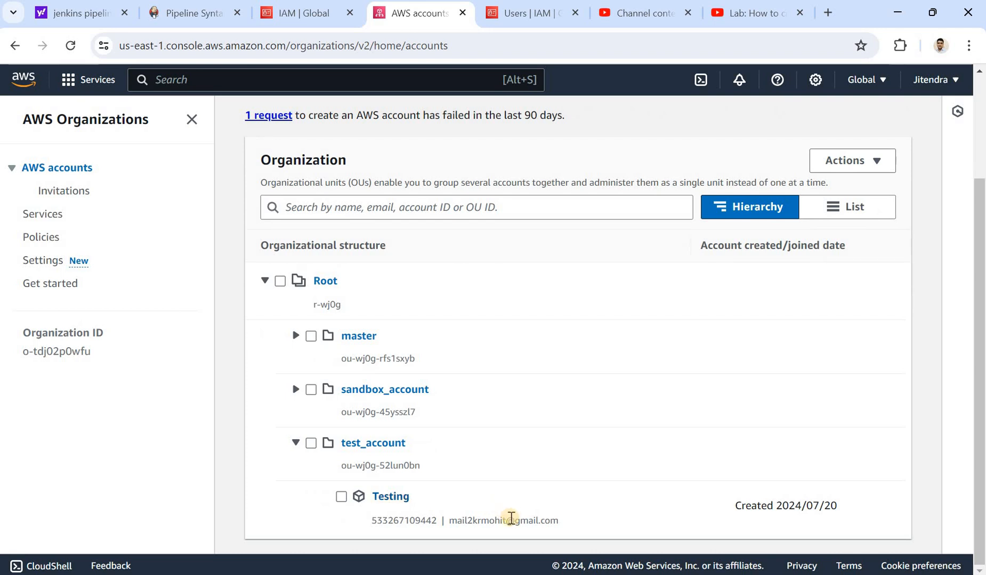
pyautogui.click(296, 448)
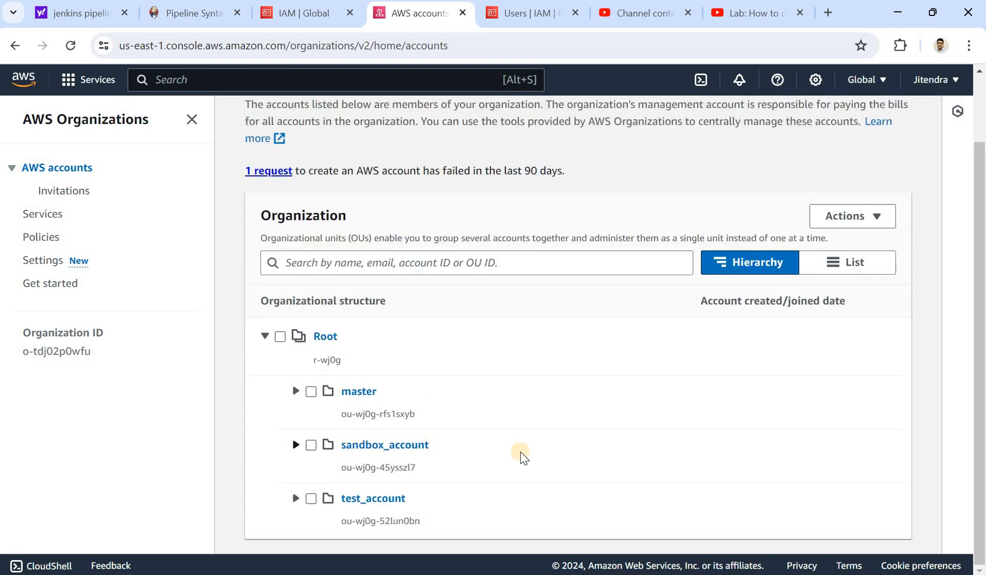
# - Delete the customer managed policy 'tagging' from the organization's service control policies, confirming with its name
pyautogui.click(32, 238)
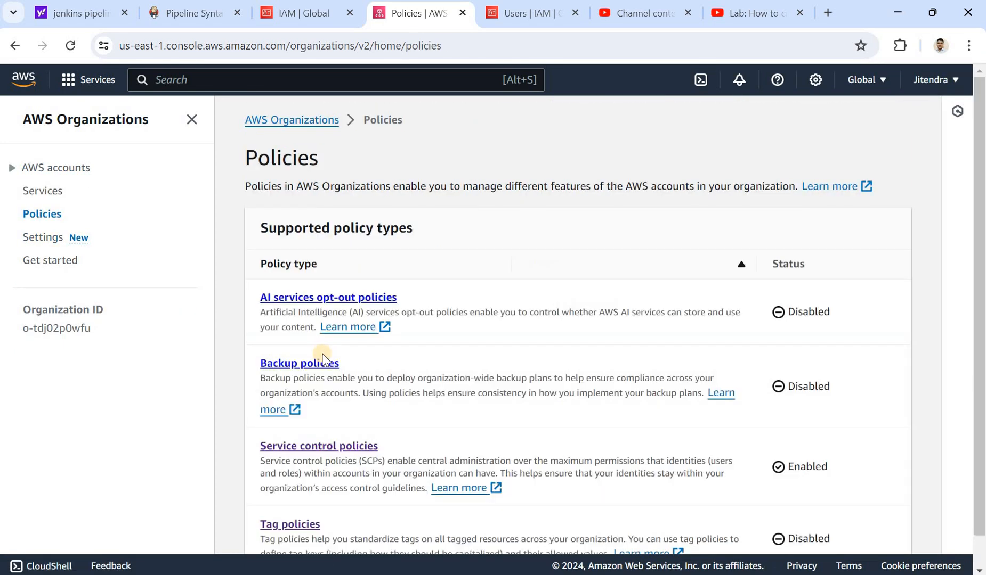
pyautogui.click(330, 448)
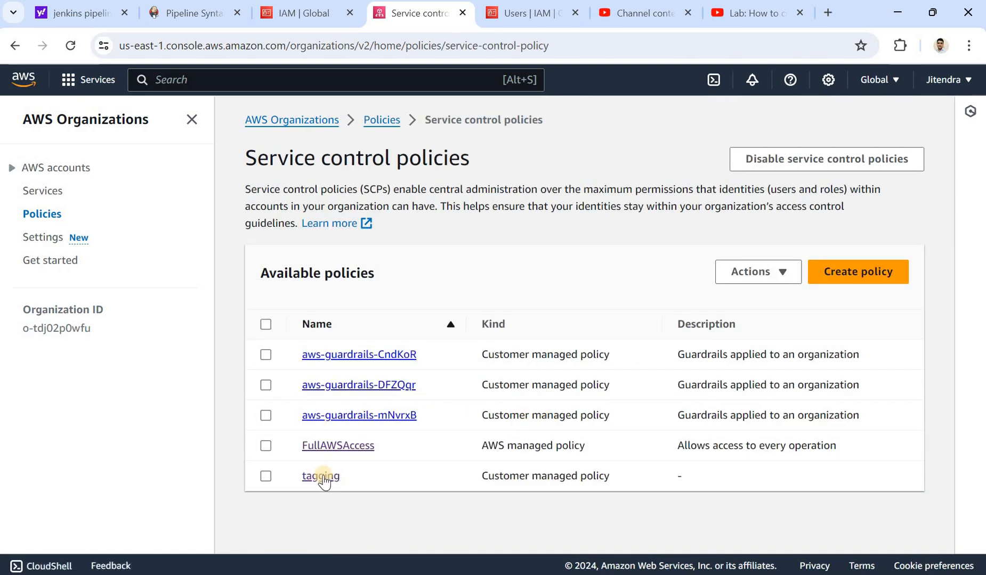
pyautogui.click(266, 476)
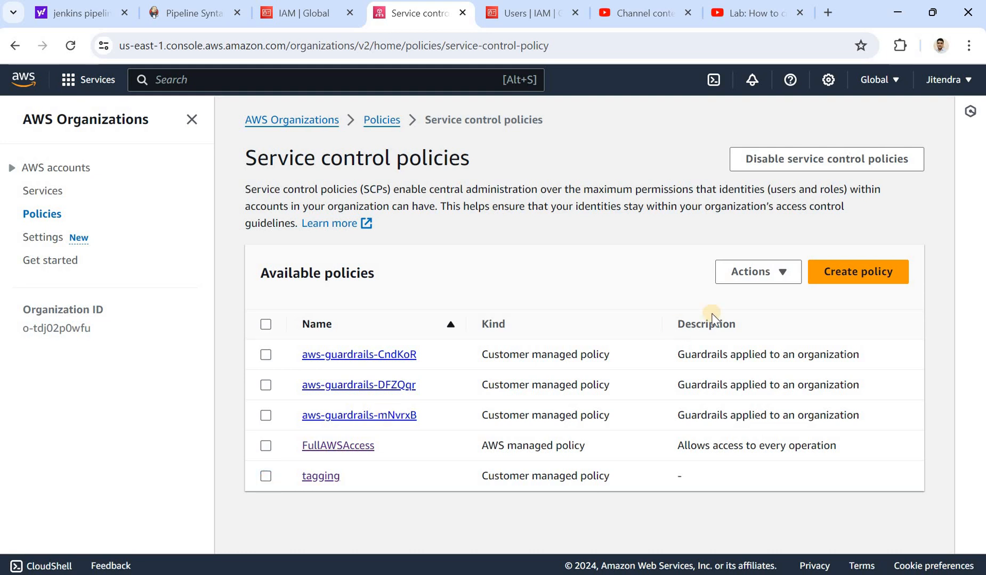
pyautogui.click(764, 281)
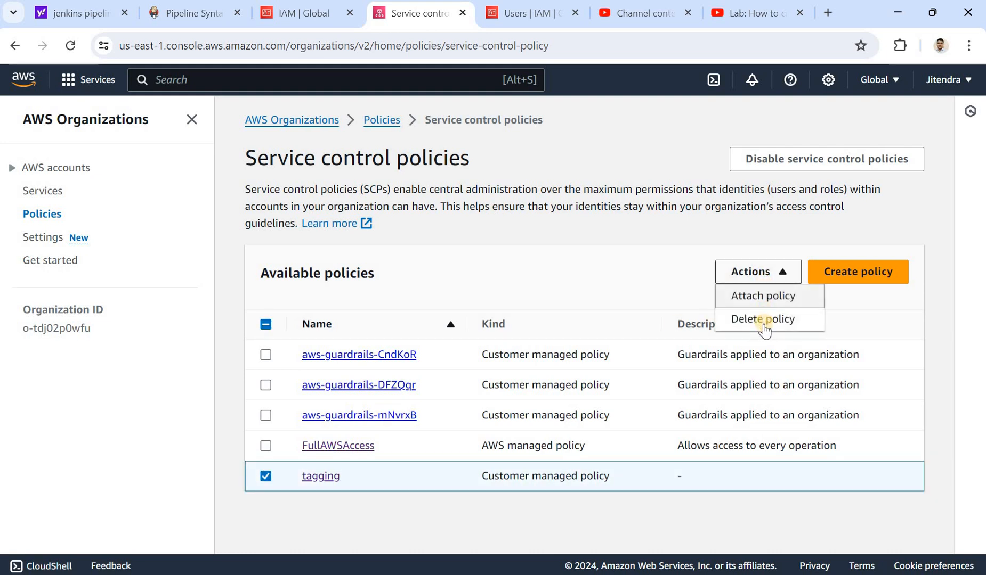
pyautogui.click(749, 322)
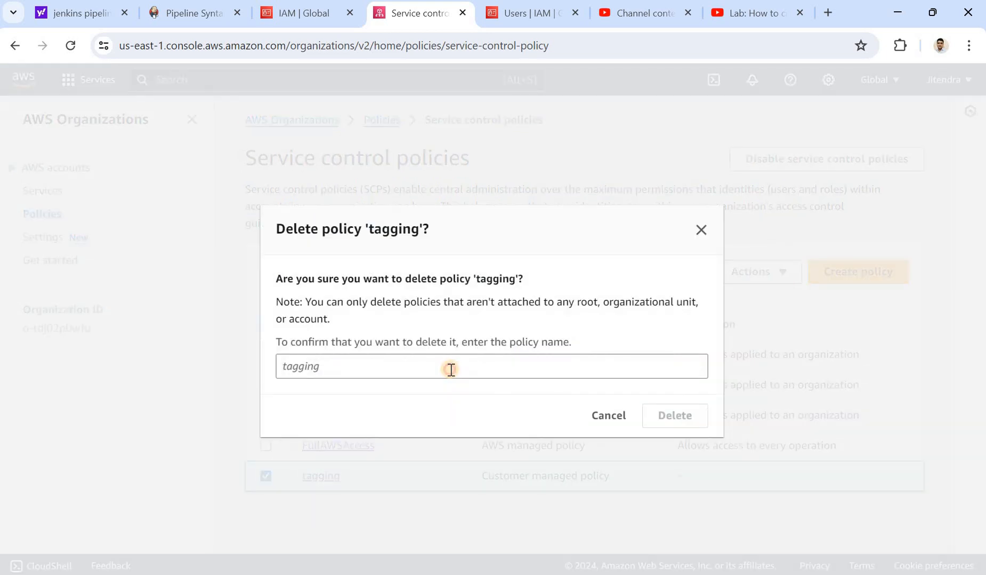
pyautogui.click(450, 369)
pyautogui.write('taggi')
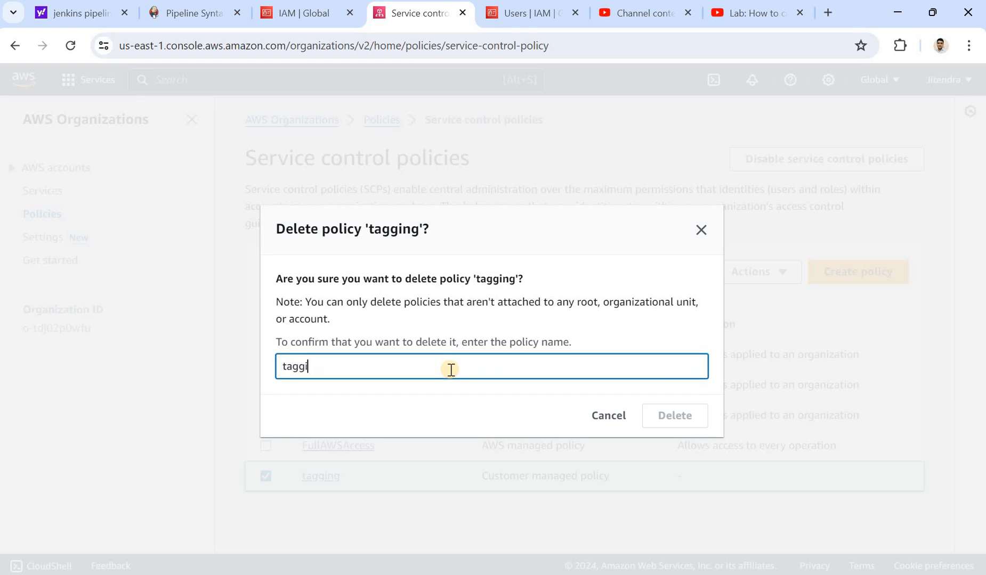
pyautogui.write('ng')
pyautogui.click(662, 417)
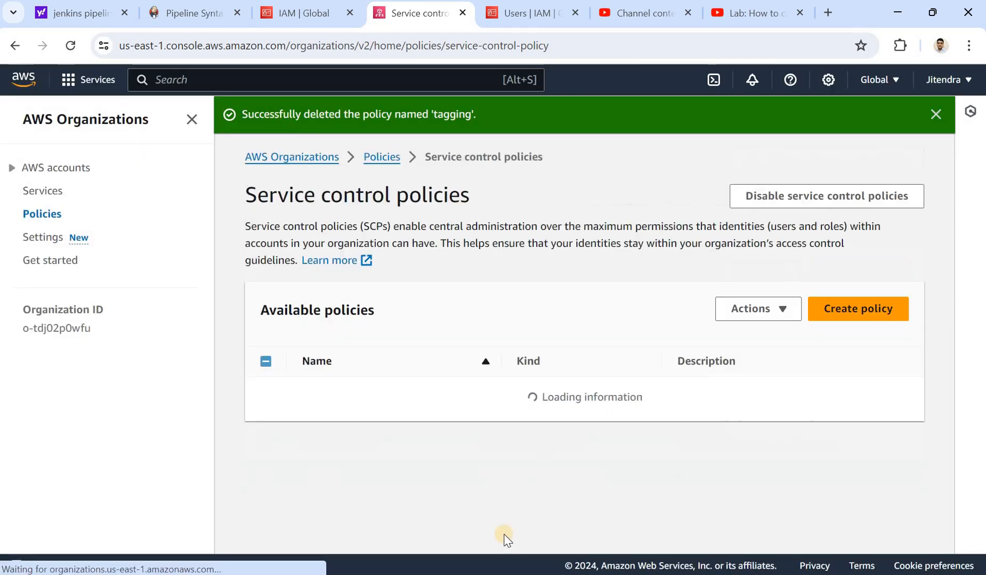
# - Review the remaining service control policies, and open the organization's Services page with the deletion notice dismissed
pyautogui.moveTo(411, 486); pyautogui.dragTo(300, 485)
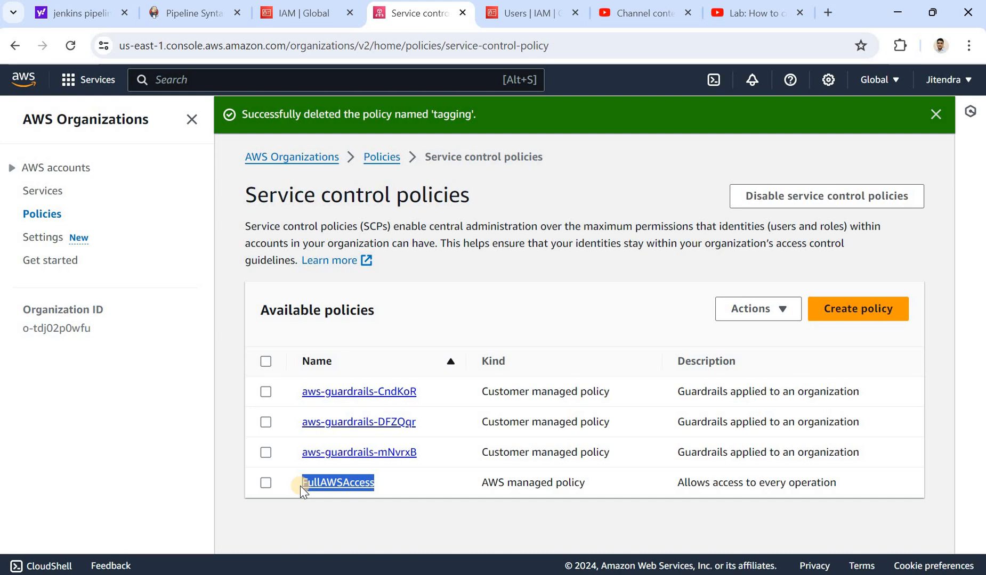
pyautogui.moveTo(307, 397); pyautogui.dragTo(465, 491)
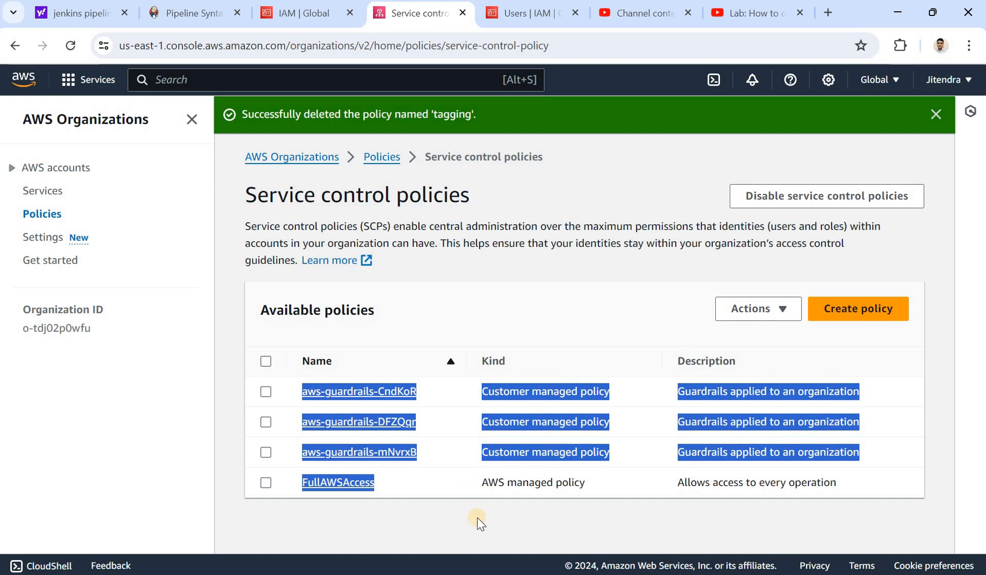
pyautogui.click(33, 193)
pyautogui.click(11, 168)
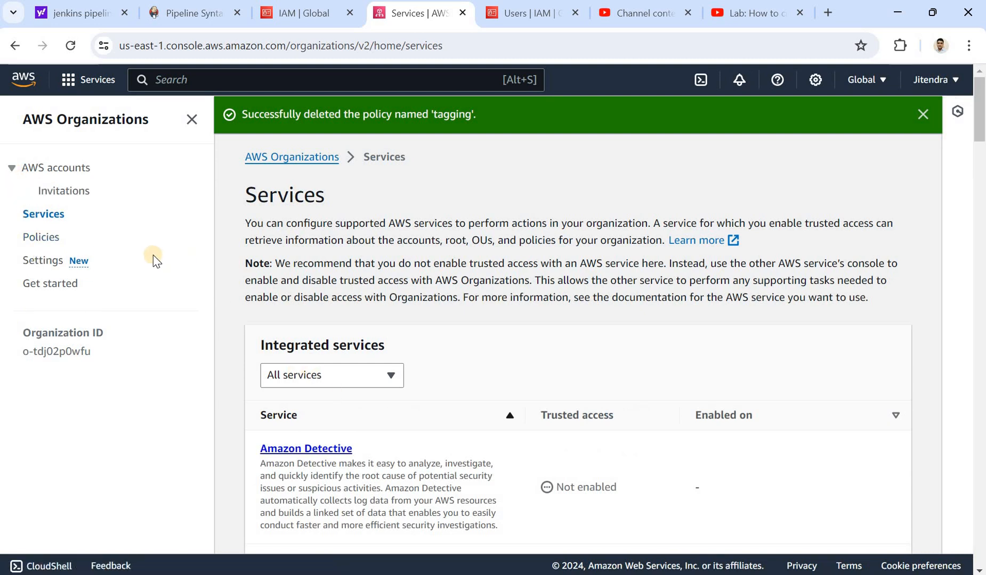
pyautogui.click(922, 116)
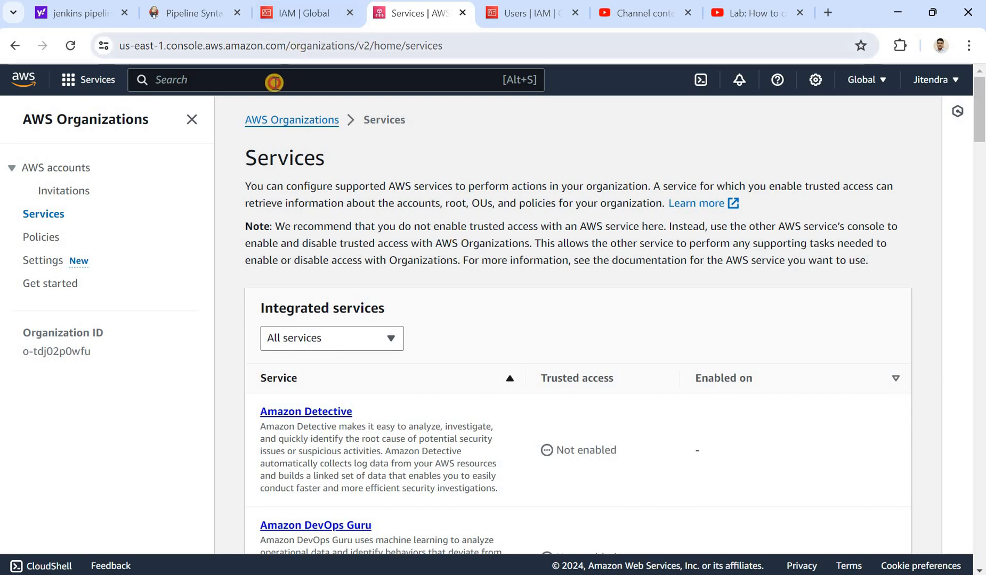
pyautogui.write('iam')
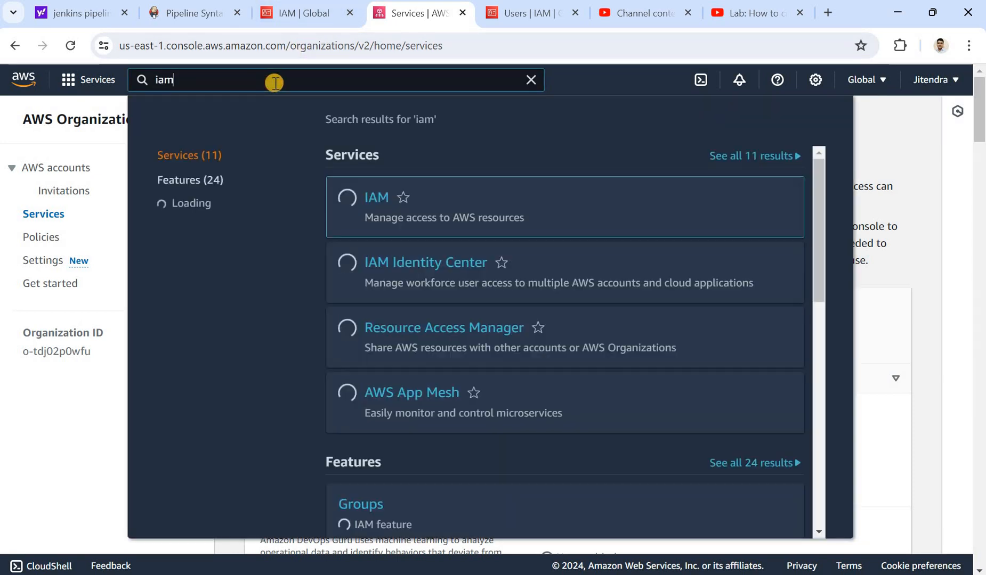
pyautogui.press('BackSpace')
pyautogui.press('BackSpace')
# - Search the AWS services for 'aws sso' and open IAM Identity Center in a new browser tab
pyautogui.write('aws')
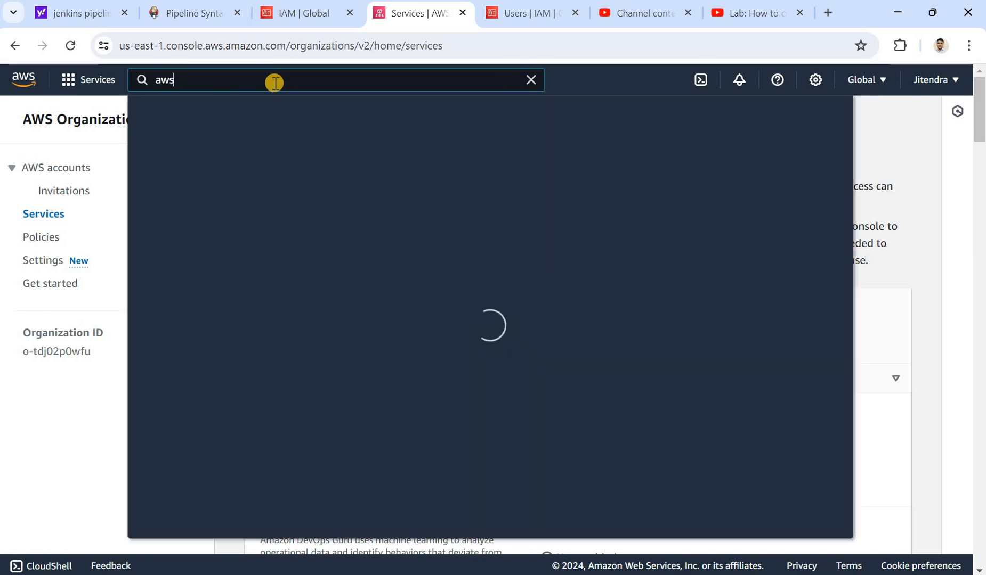
pyautogui.write(' sso')
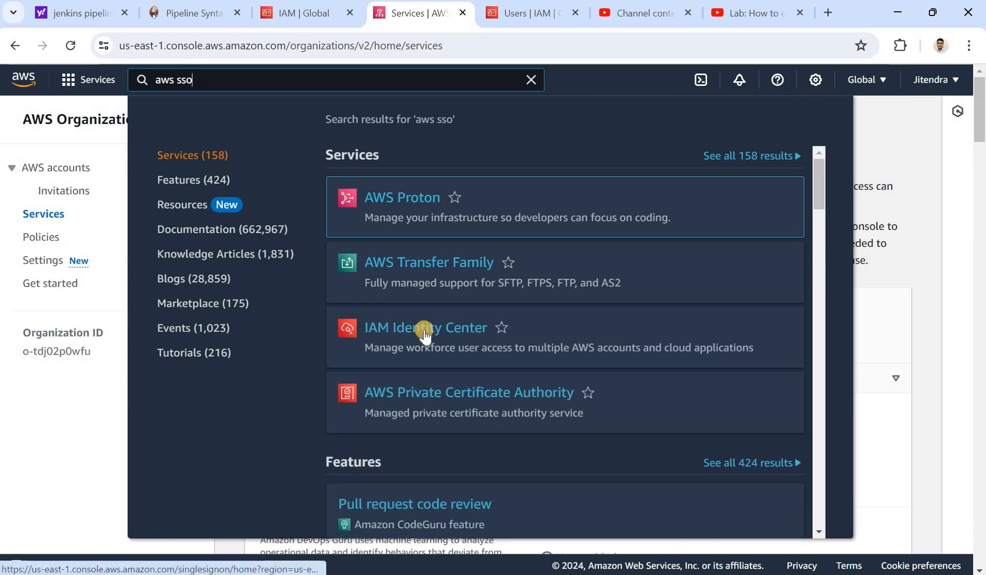
pyautogui.rightClick(449, 342)
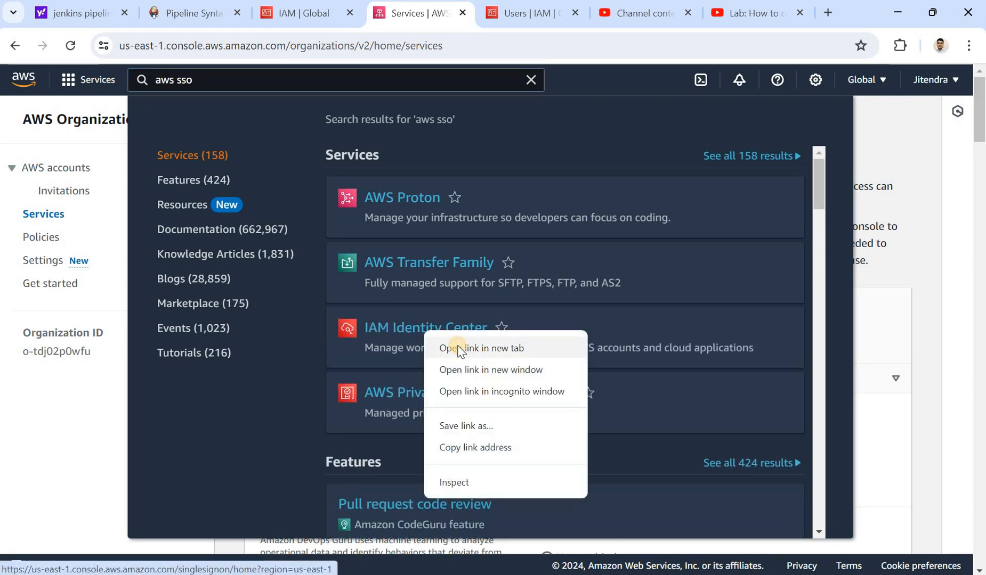
pyautogui.click(457, 346)
pyautogui.click(531, 81)
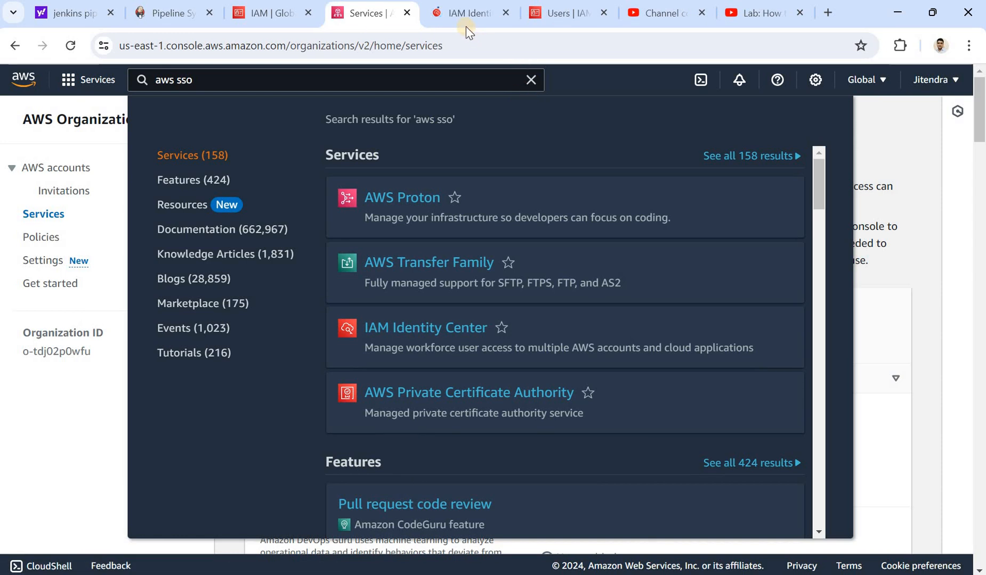
pyautogui.click(465, 8)
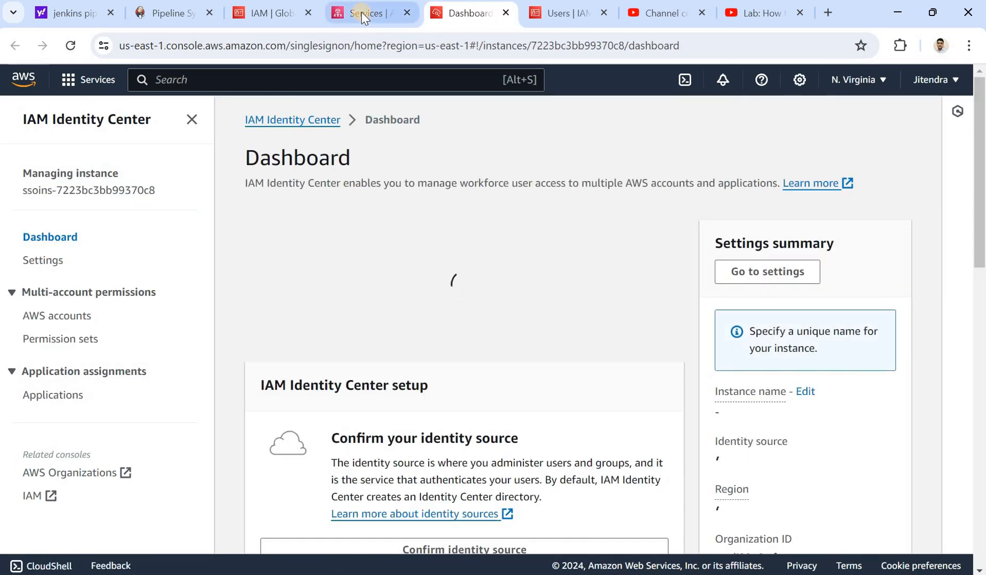
# - Review the organization's invitations and the organizational units under Root in AWS Organizations
pyautogui.click(361, 11)
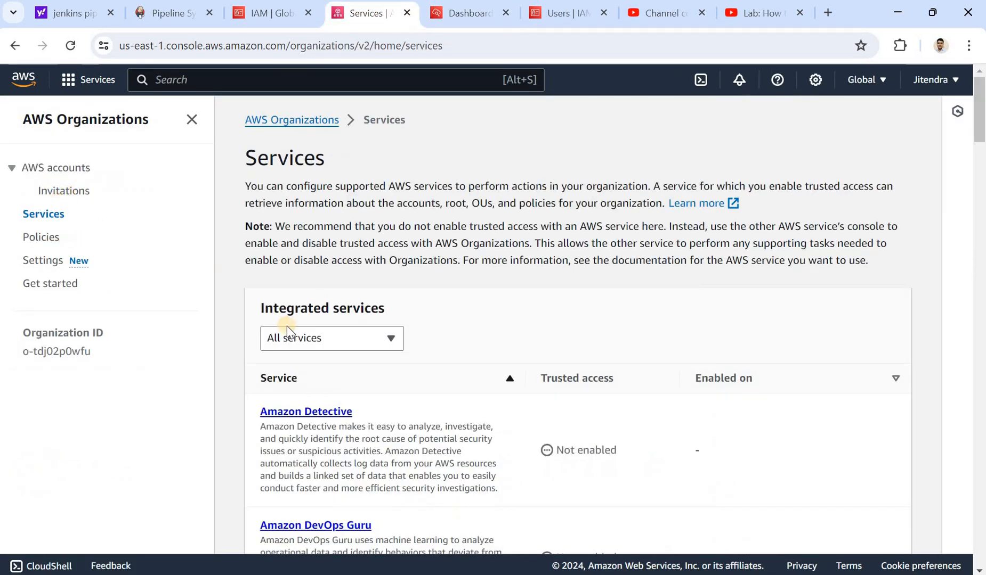
pyautogui.click(12, 169)
pyautogui.click(12, 168)
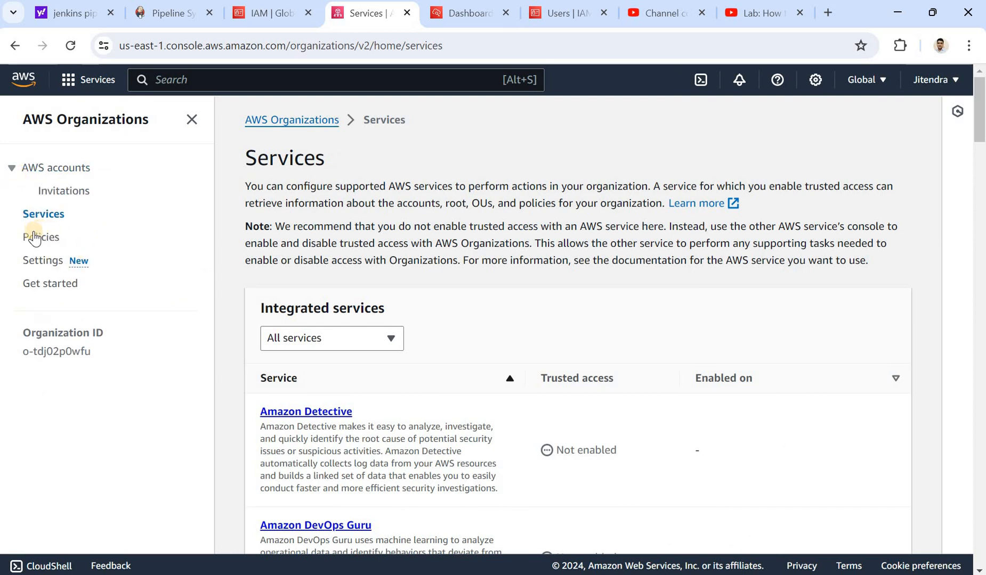
pyautogui.click(68, 192)
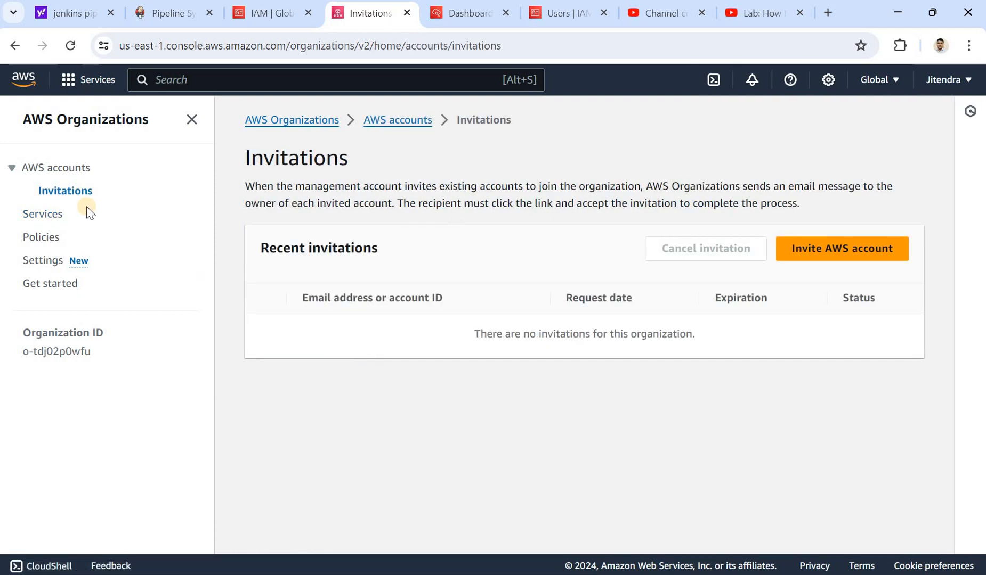
pyautogui.click(57, 169)
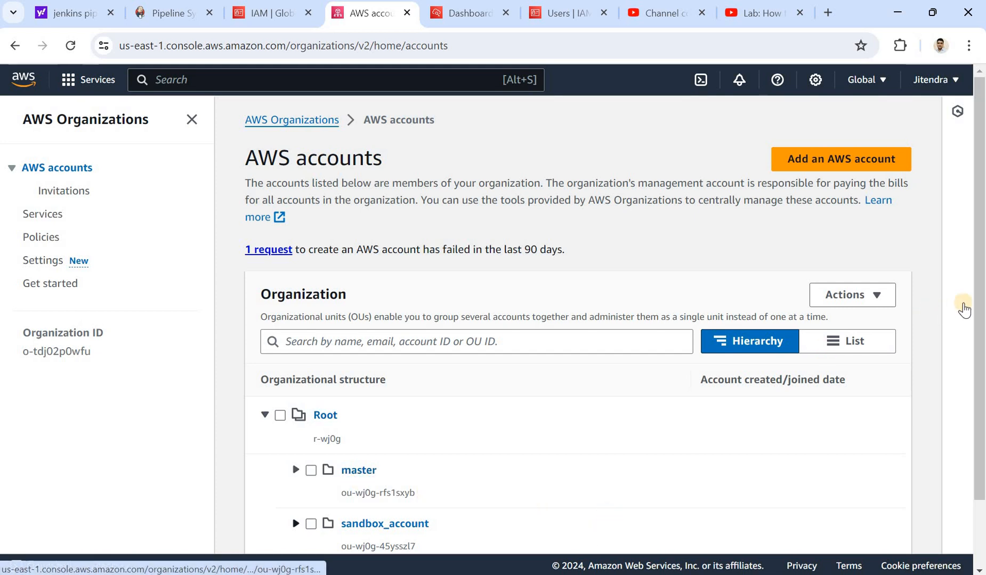
pyautogui.scroll(-2, 359, 458)
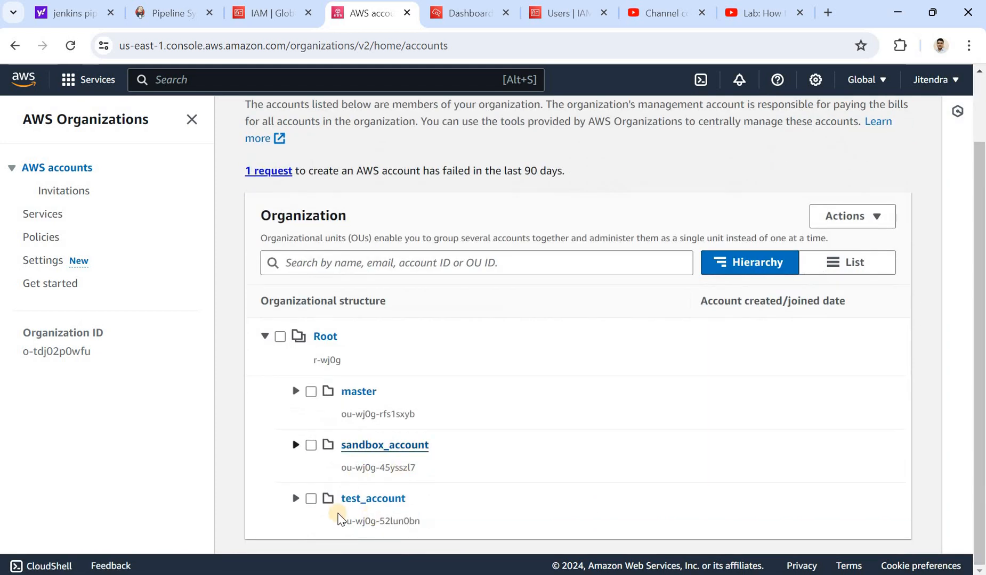
pyautogui.tripleClick(343, 446)
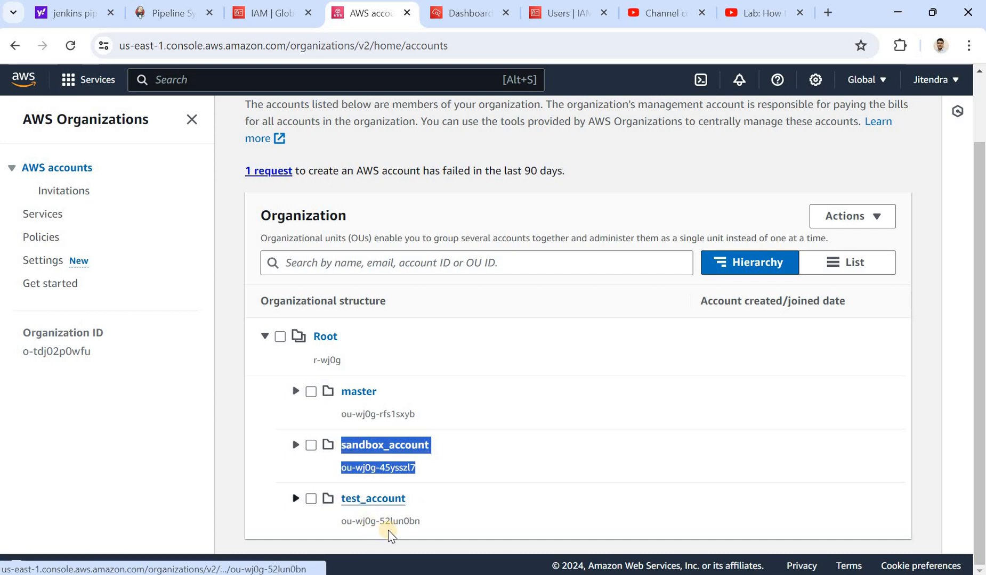
# - Switch back to IAM Identity Center and examine its list of users
pyautogui.click(466, 21)
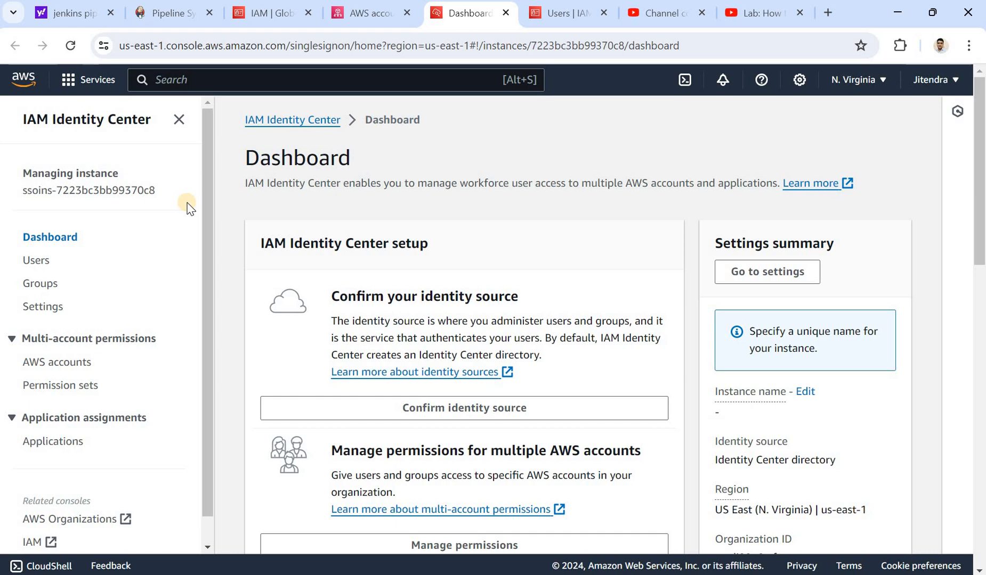
pyautogui.click(36, 261)
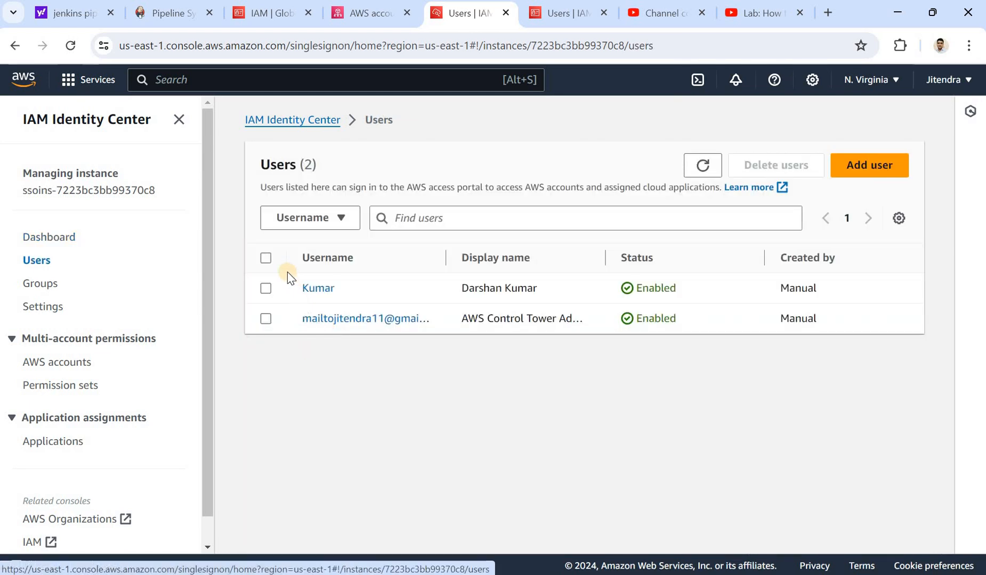
pyautogui.moveTo(319, 307); pyautogui.dragTo(326, 331)
pyautogui.click(293, 317)
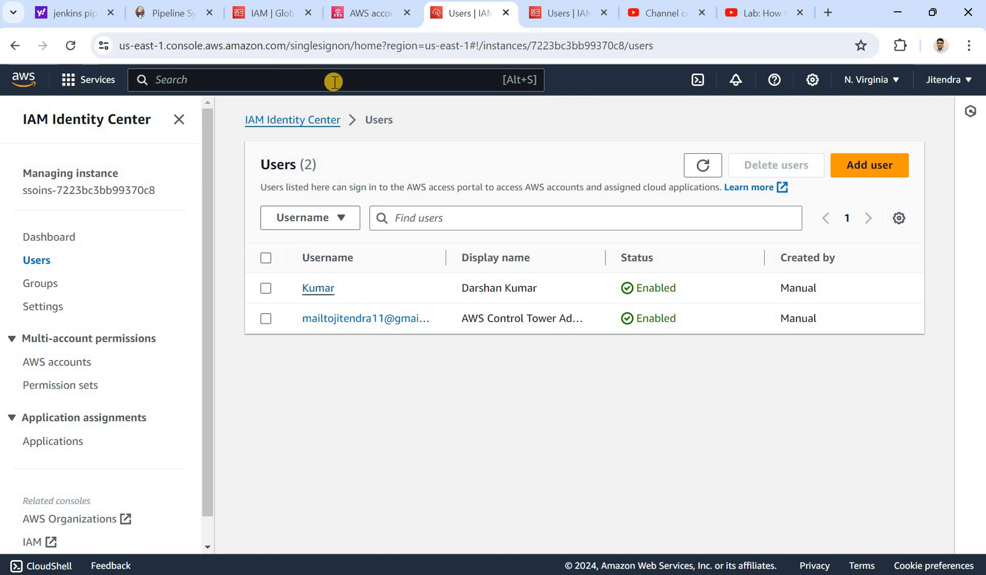
# - Search the services for 'iam', examine the IAM users list in a separate browser tab, and return to the Identity Center users
pyautogui.write('iam')
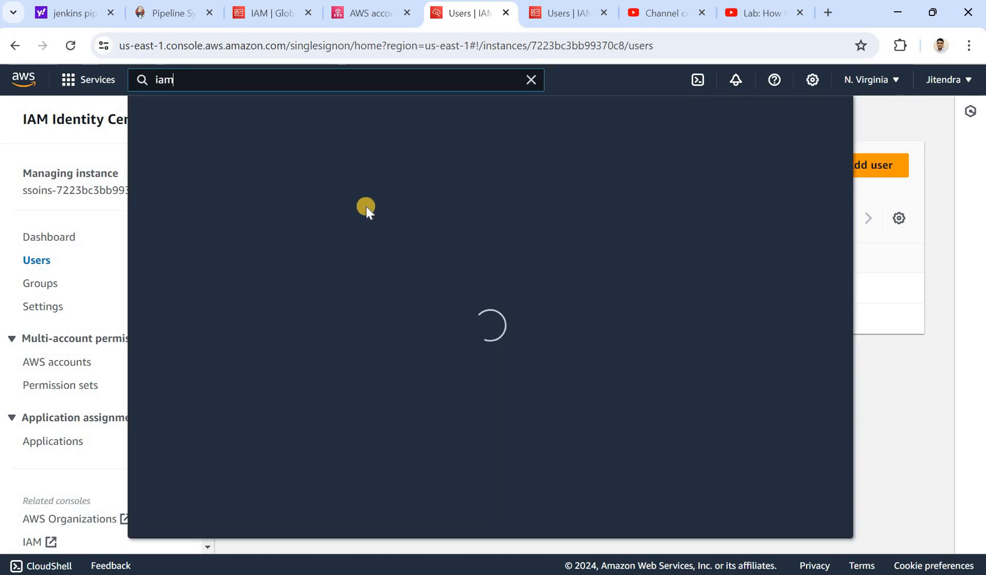
pyautogui.rightClick(403, 216)
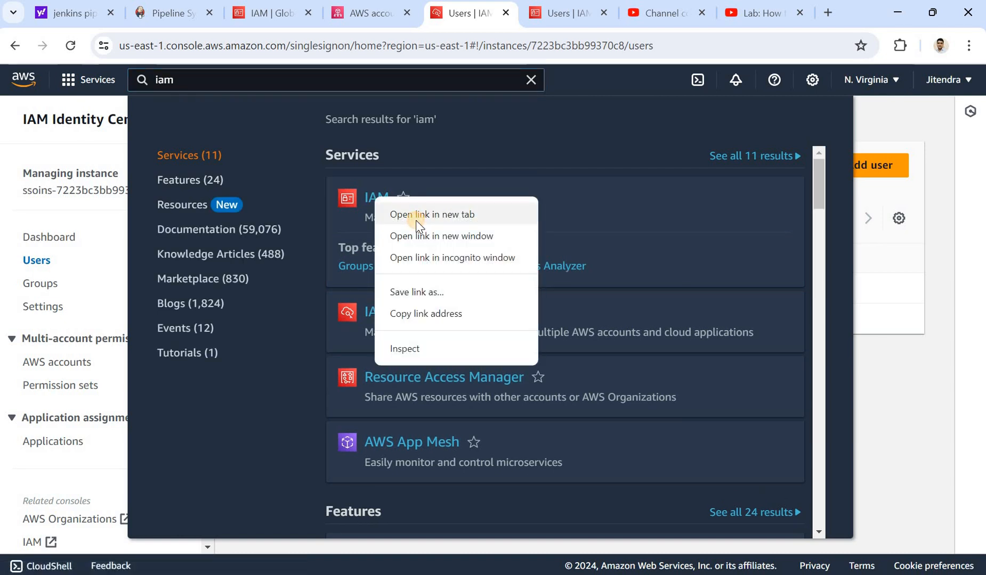
pyautogui.click(416, 220)
pyautogui.click(505, 15)
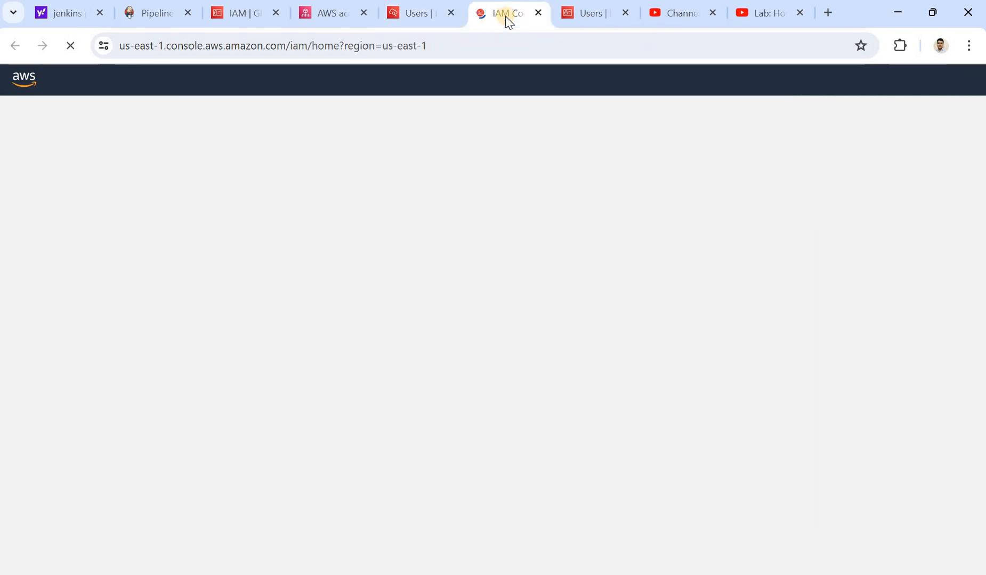
pyautogui.click(37, 326)
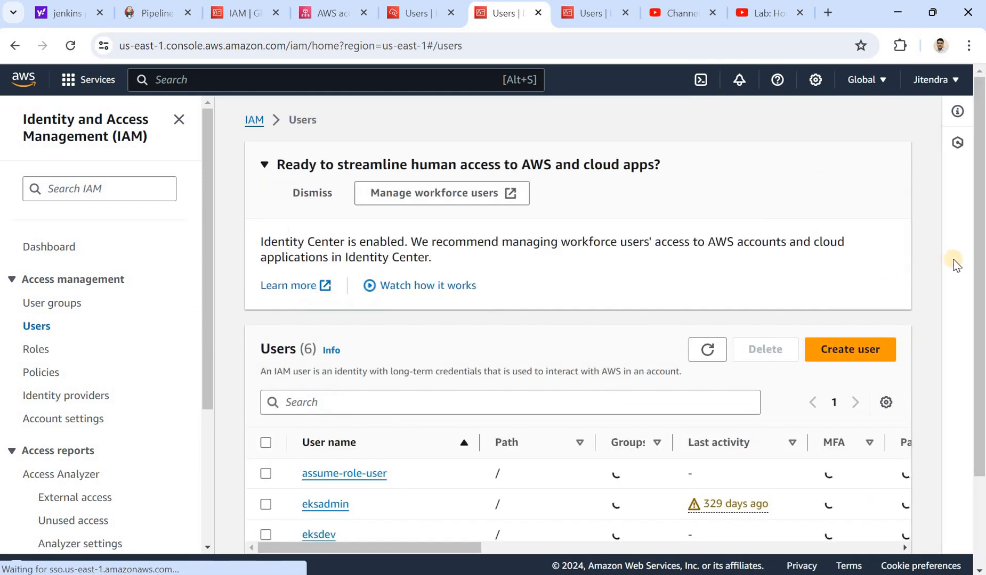
pyautogui.scroll(-1, 280, 538)
pyautogui.scroll(-1, 298, 519)
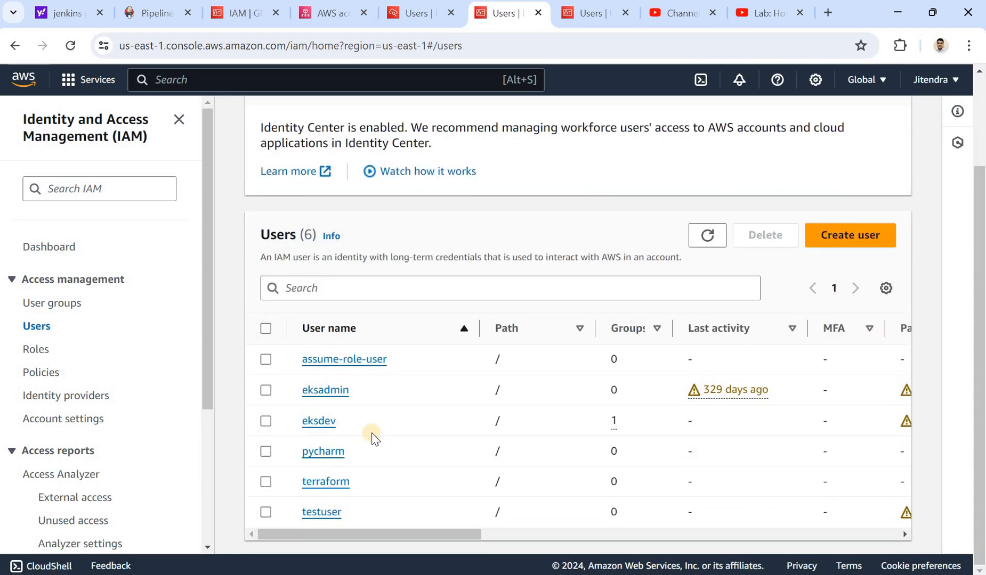
pyautogui.click(538, 13)
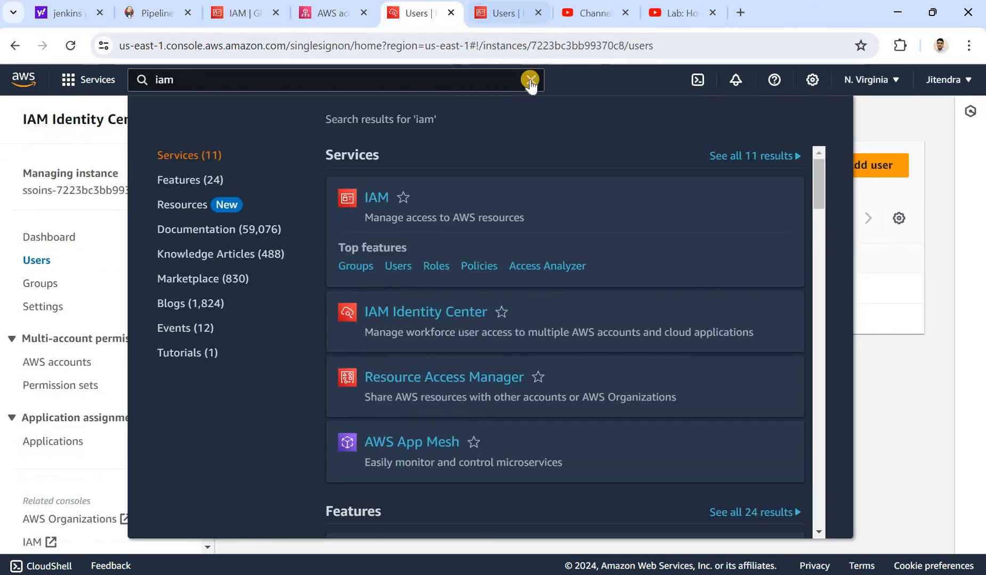
pyautogui.click(535, 80)
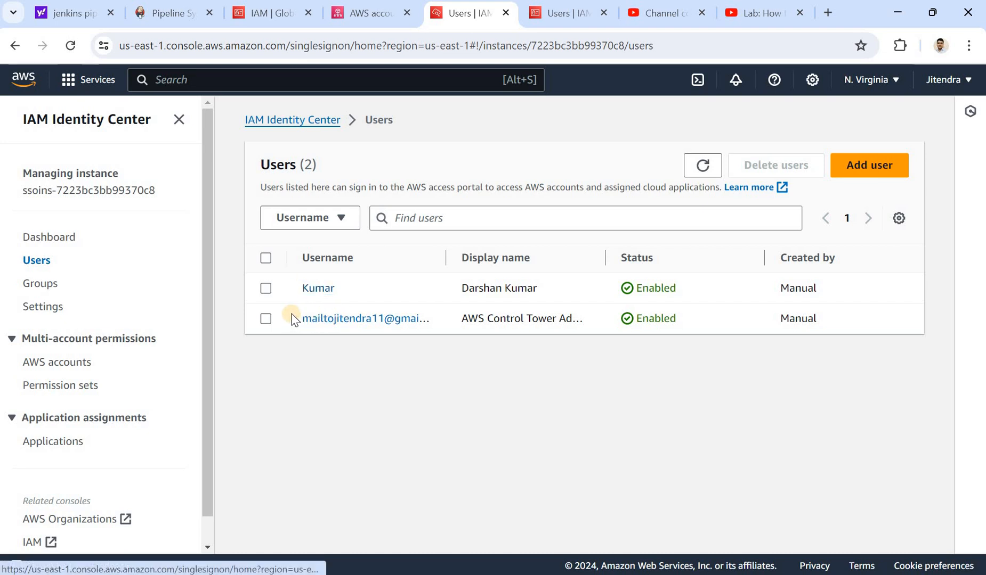
# - Check the signed-in account's details against the Control Tower admin user, and delete the other user from the Identity Center users
pyautogui.moveTo(300, 318); pyautogui.dragTo(433, 318)
pyautogui.click(950, 88)
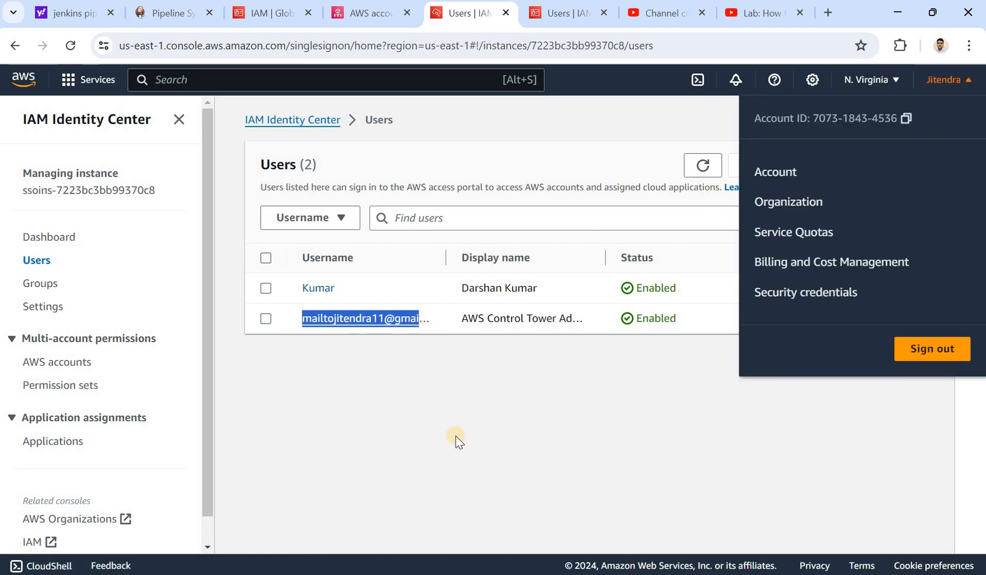
pyautogui.click(456, 438)
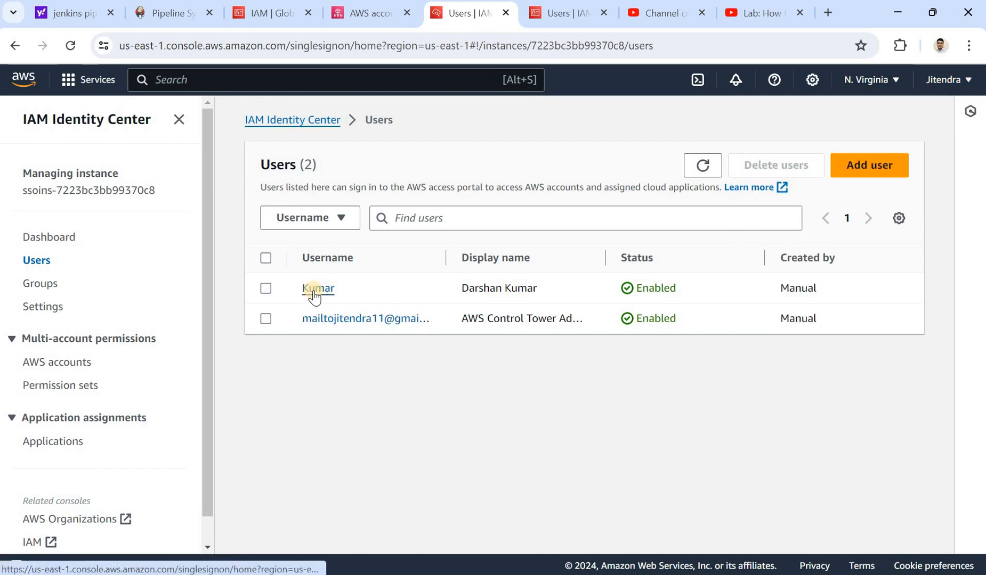
pyautogui.click(266, 288)
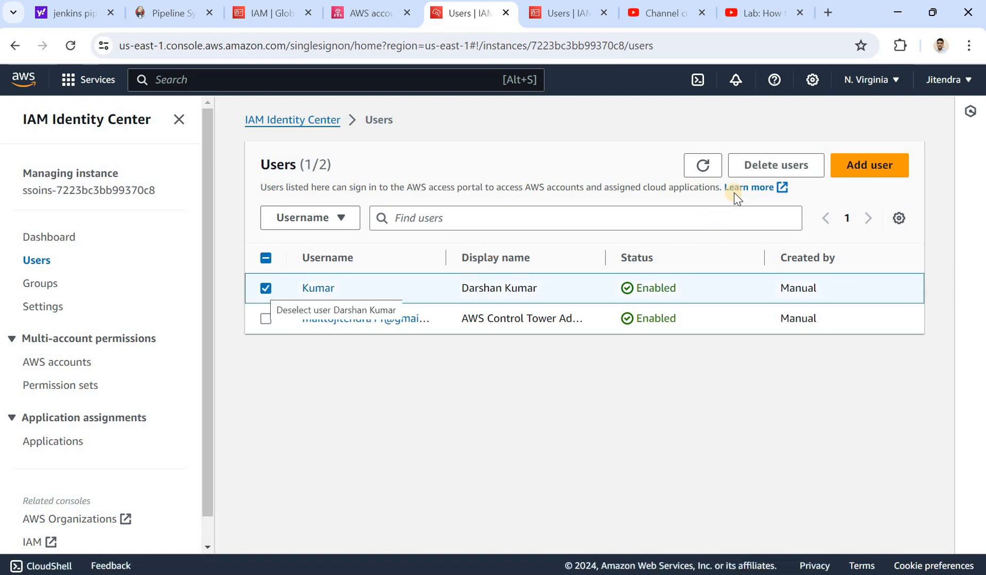
# - Review the Identity Center's permission sets, the accounts in the sandbox_account unit, and the authentication settings
pyautogui.click(45, 393)
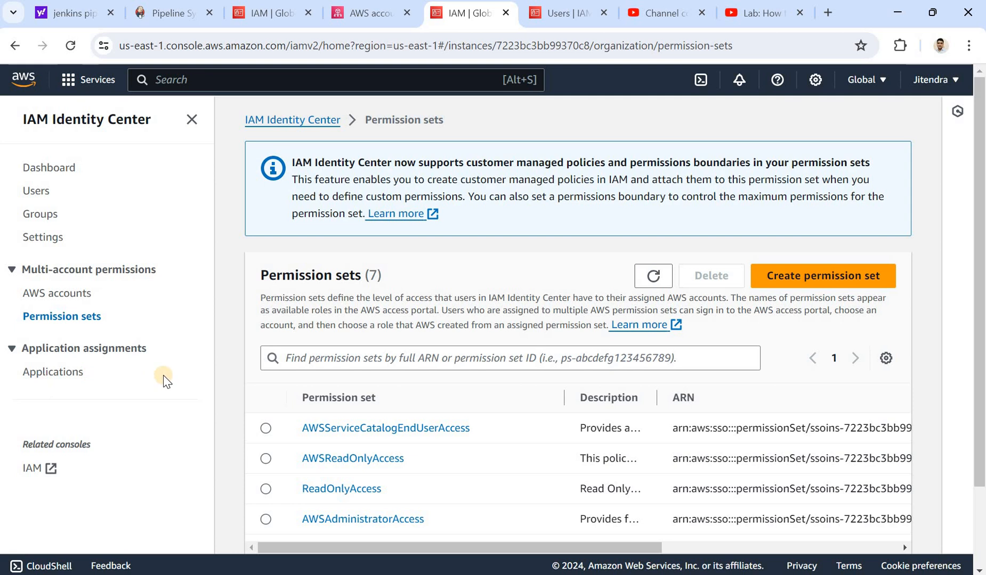
pyautogui.click(72, 302)
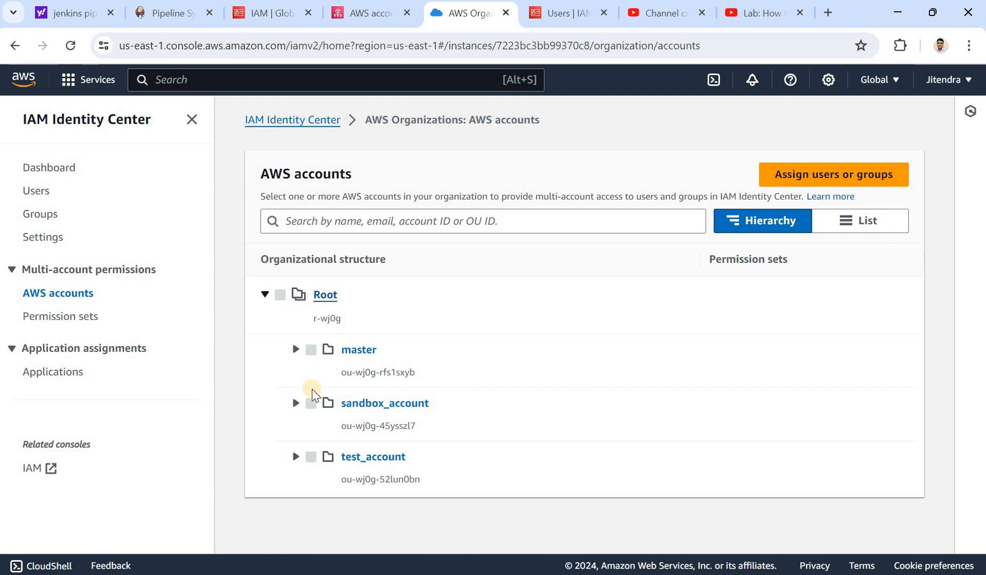
pyautogui.click(296, 403)
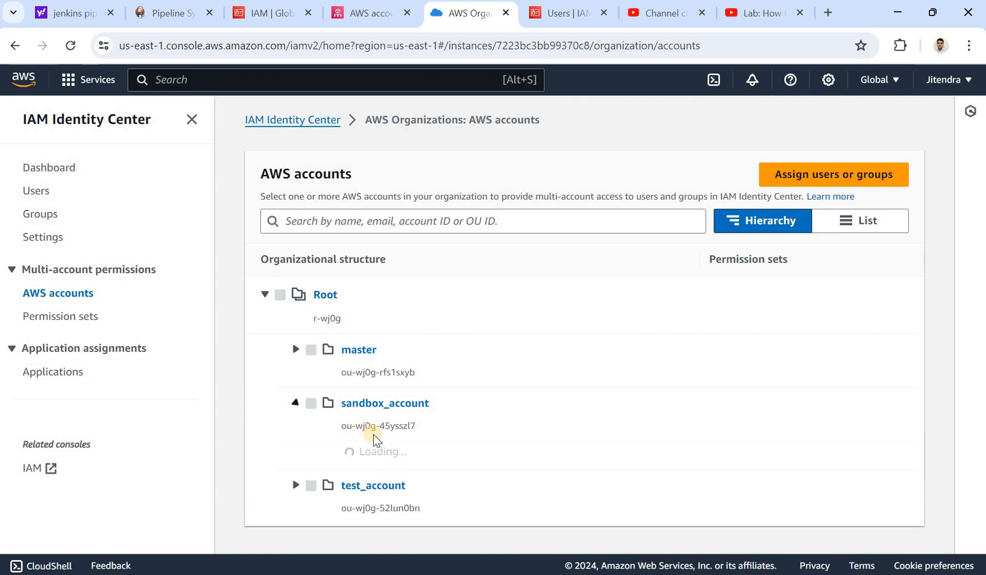
pyautogui.click(406, 456)
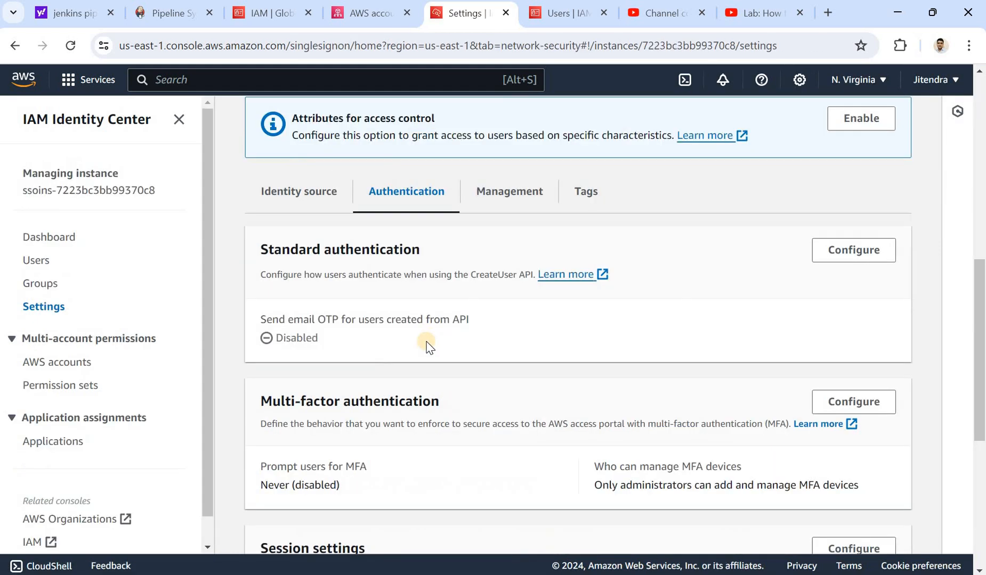
# - Check the remaining Identity Center users and look over the sandbox_account and test_account units in AWS Organizations
pyautogui.click(40, 266)
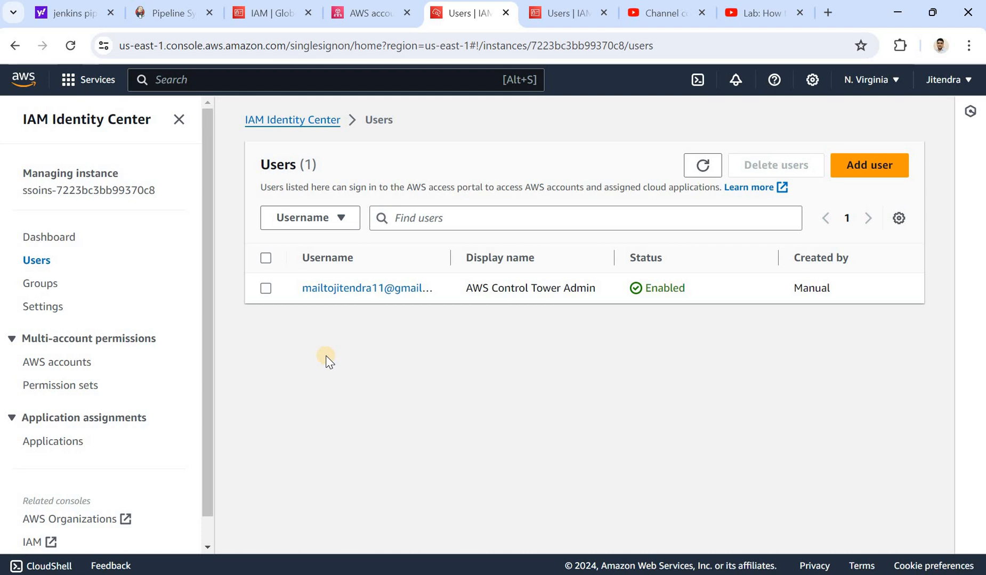
pyautogui.click(365, 19)
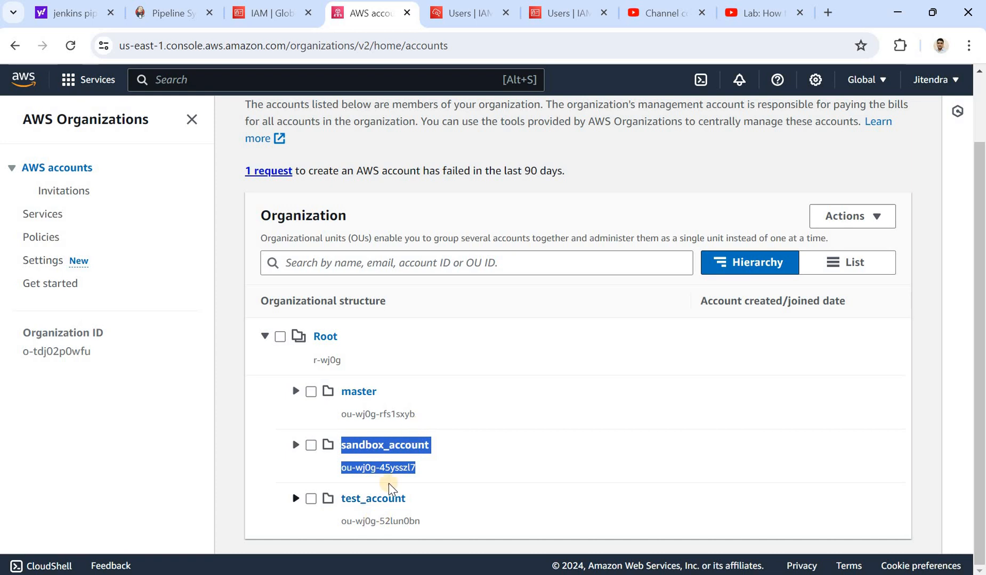
pyautogui.click(474, 16)
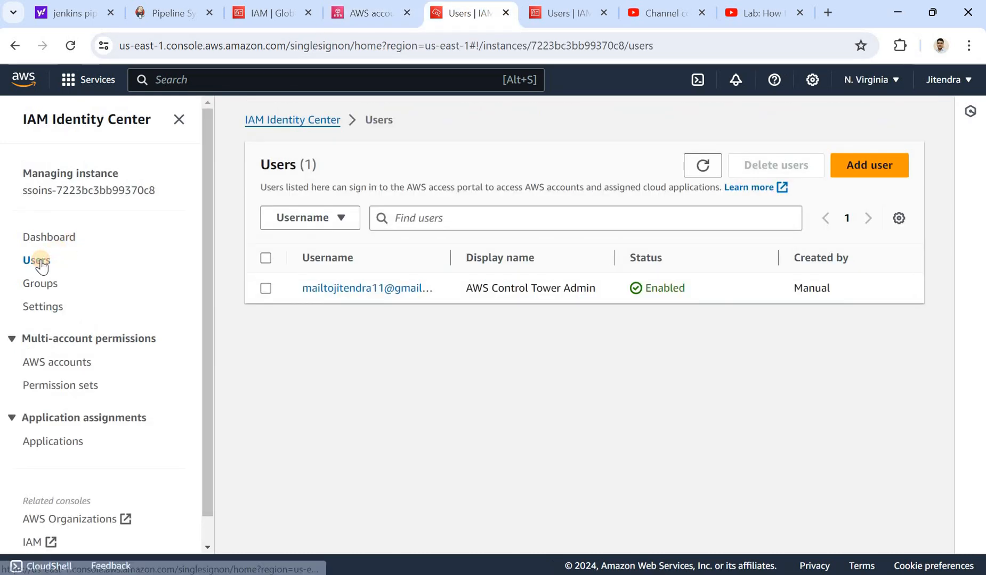
# - Delete the group 'operator-group' from the Identity Center groups and look over the remaining groups
pyautogui.click(165, 284)
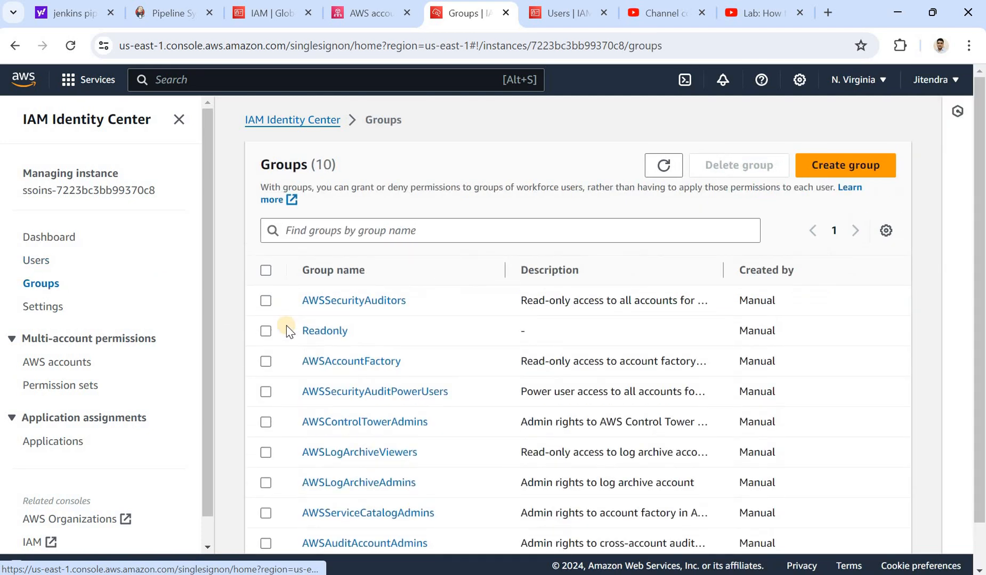
pyautogui.scroll(-2, 967, 451)
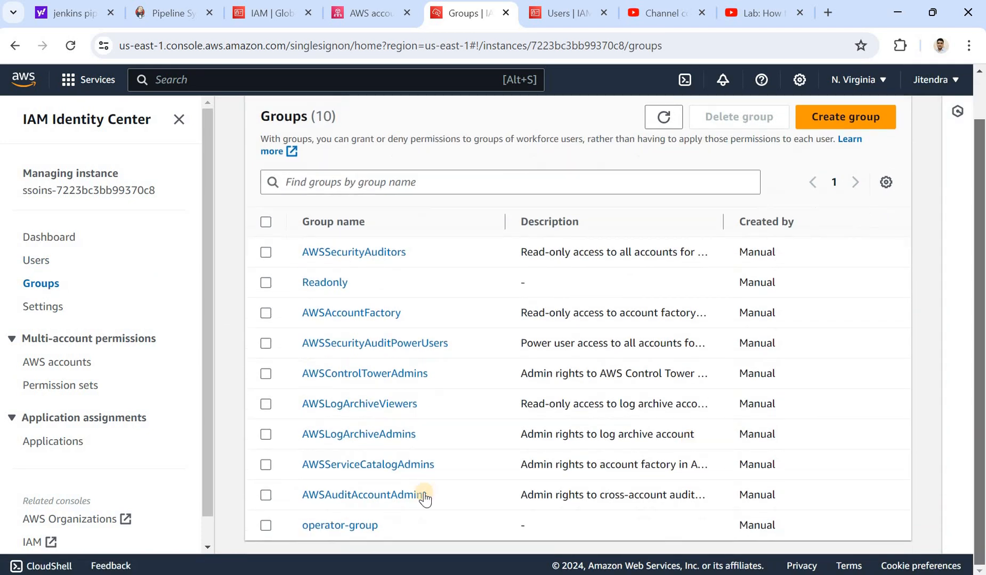
pyautogui.click(265, 526)
pyautogui.click(744, 118)
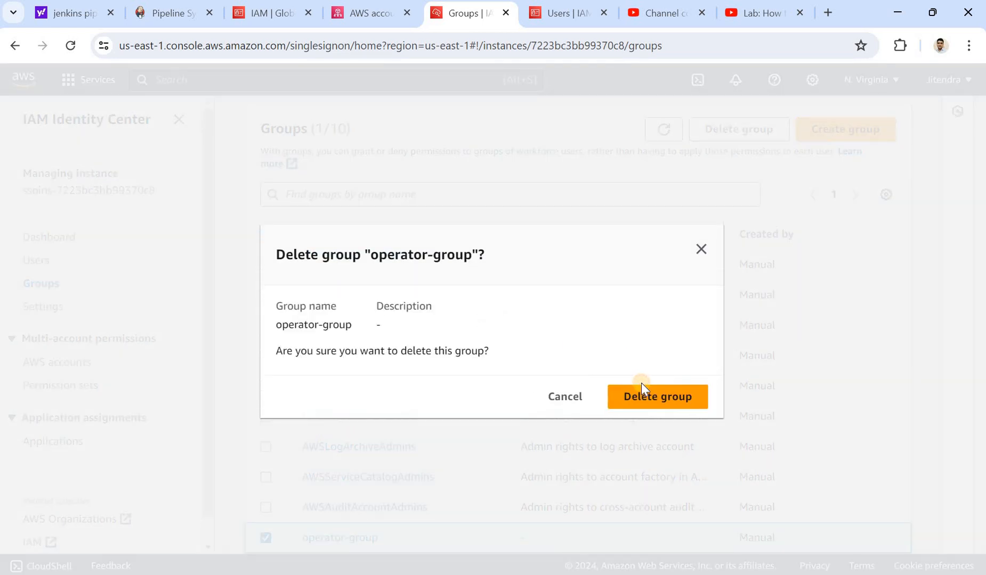
pyautogui.click(642, 391)
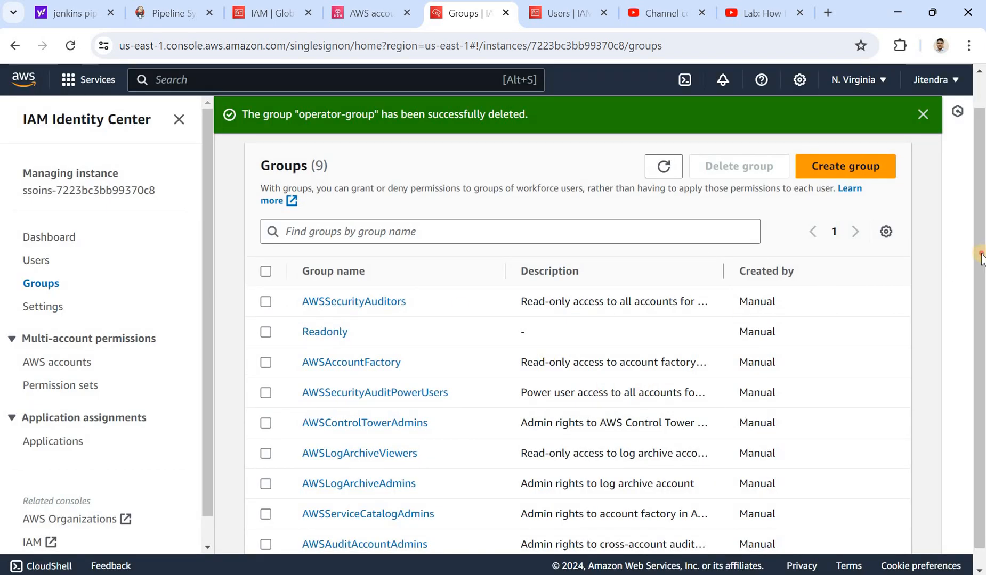
pyautogui.scroll(-1, 977, 411)
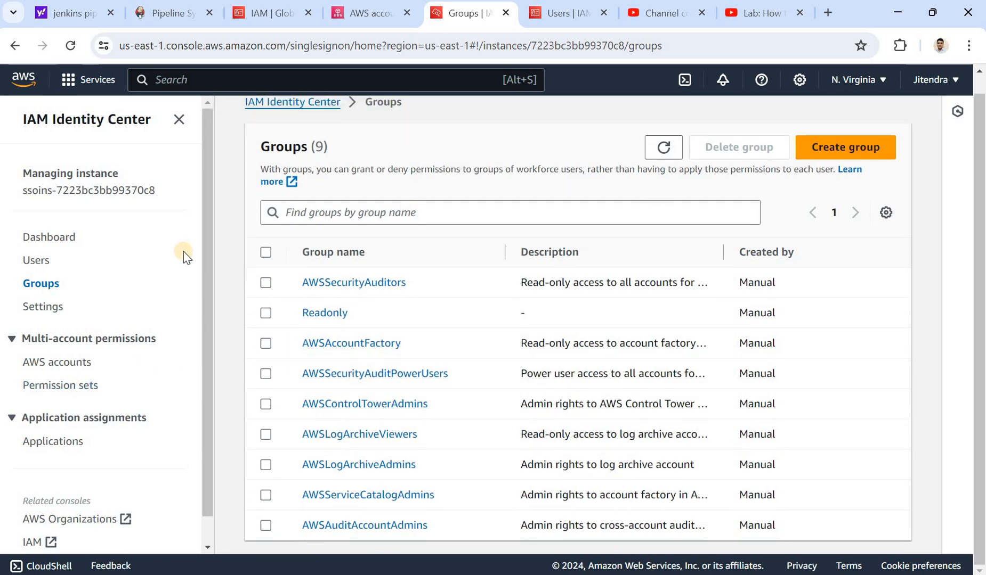
# - Start adding a new Identity Center user, enter the username, and choose to generate a one-time password
pyautogui.click(35, 261)
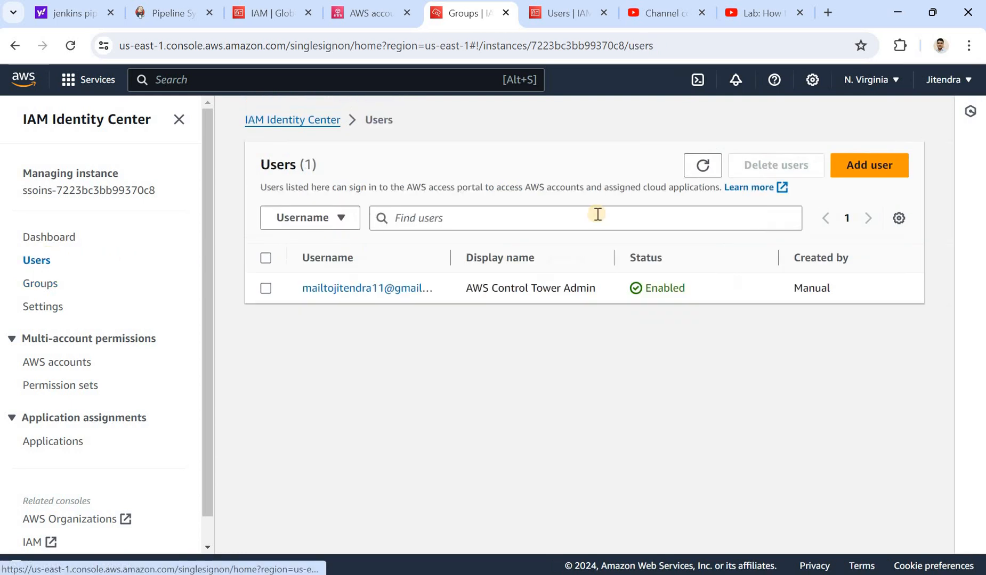
pyautogui.click(859, 171)
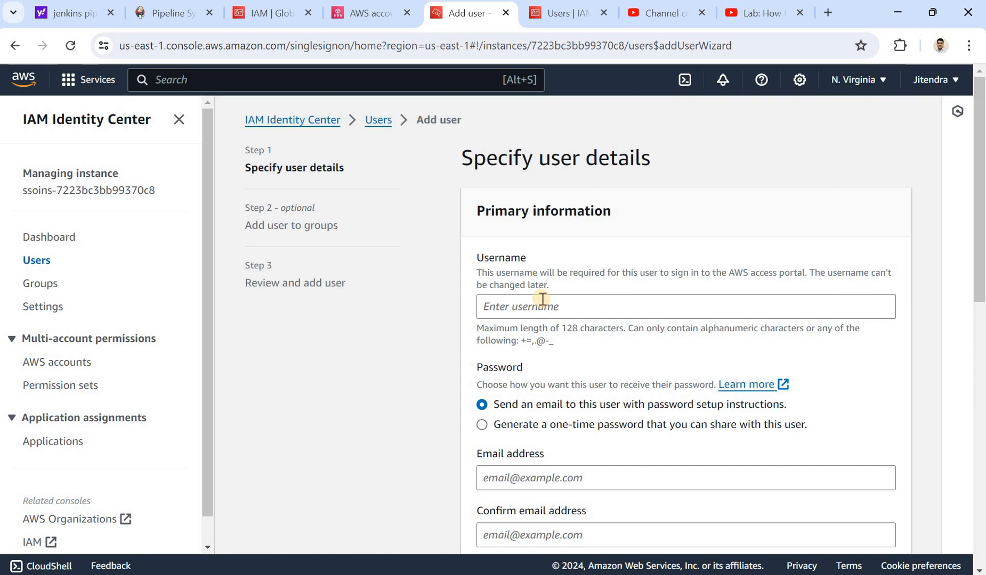
pyautogui.click(542, 300)
pyautogui.write('kumar')
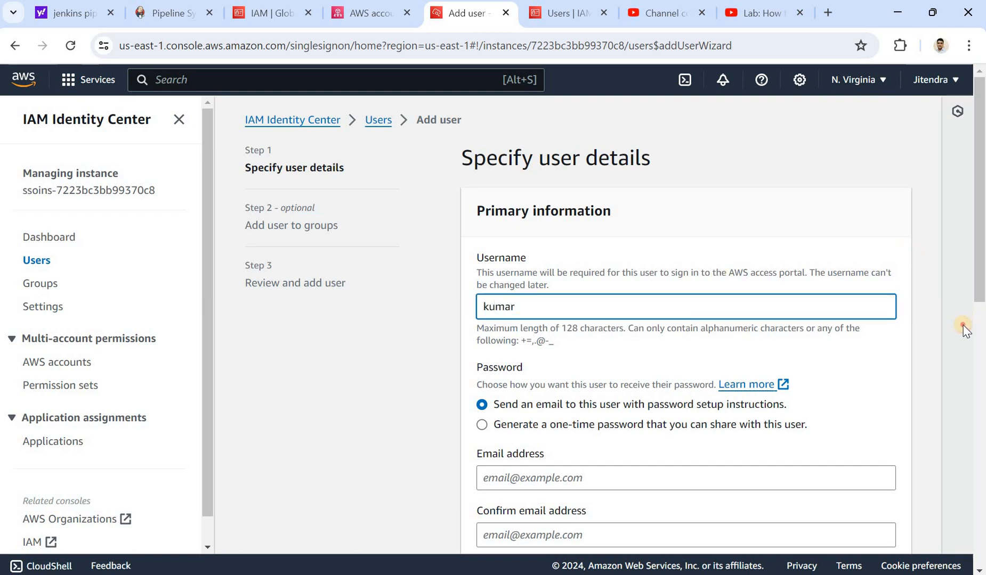
pyautogui.scroll(-4, 579, 265)
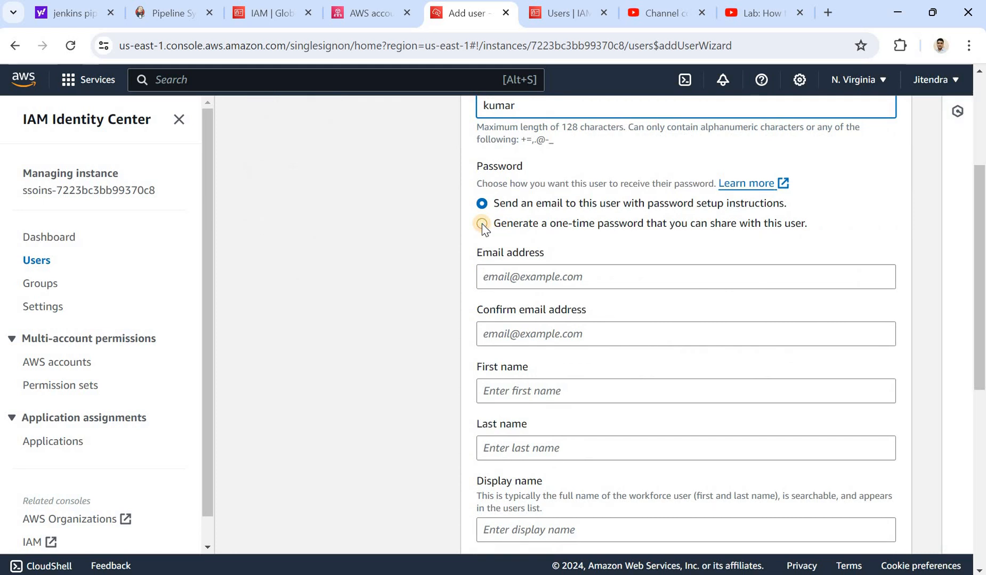
pyautogui.click(482, 223)
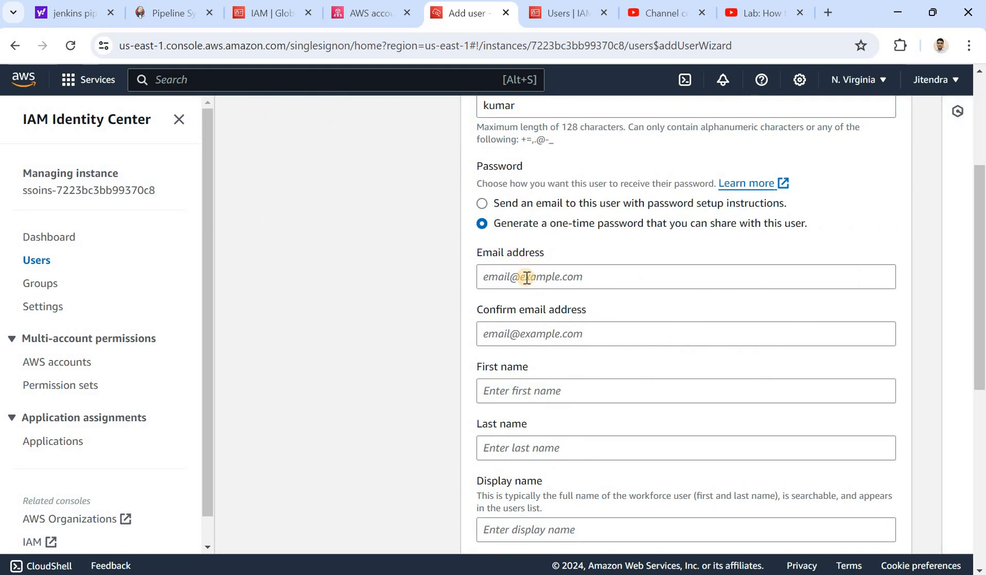
# - Fill in the new user's email address with its confirmation, plus the first and last name
pyautogui.click(526, 278)
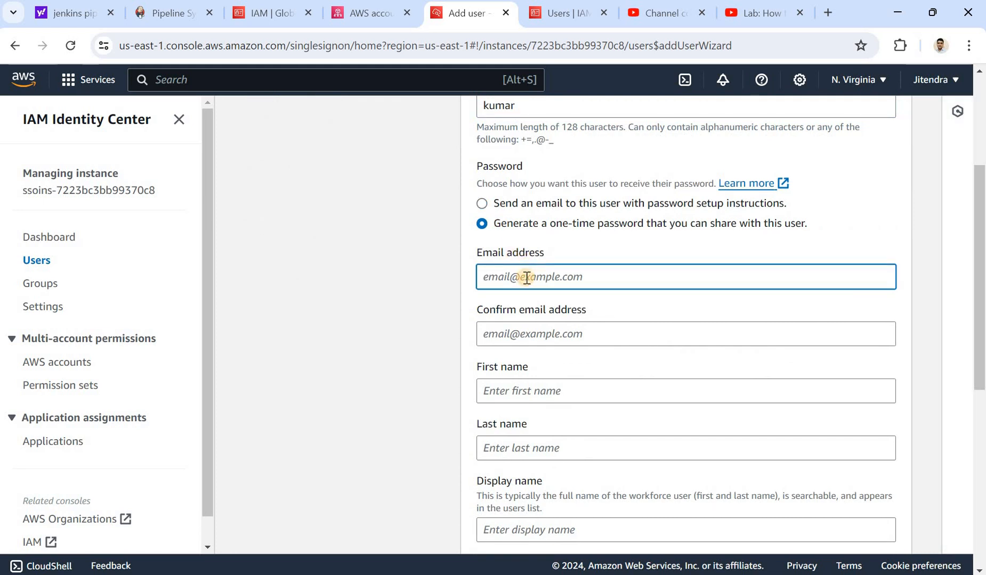
pyautogui.write('dar')
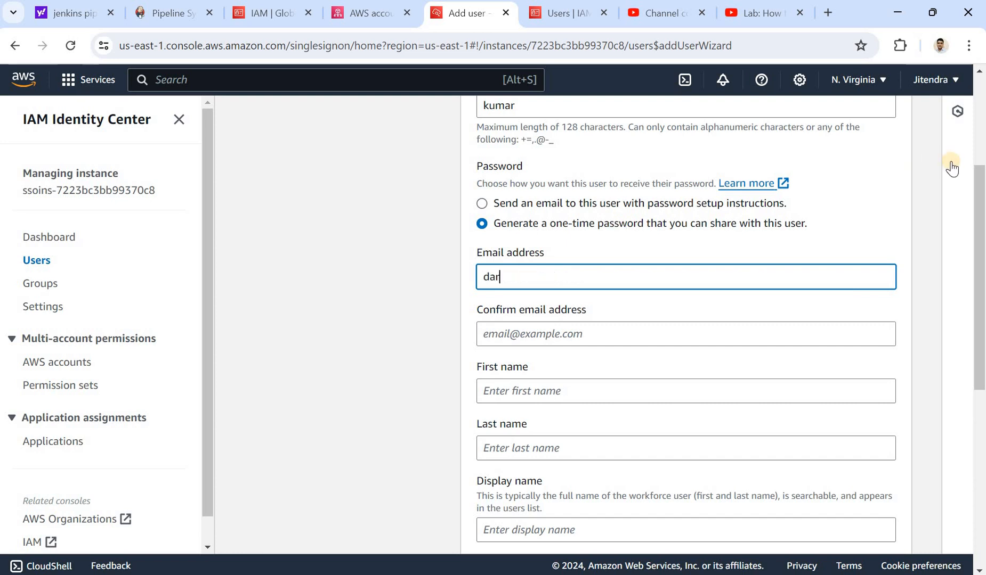
pyautogui.scroll(2, 847, 154)
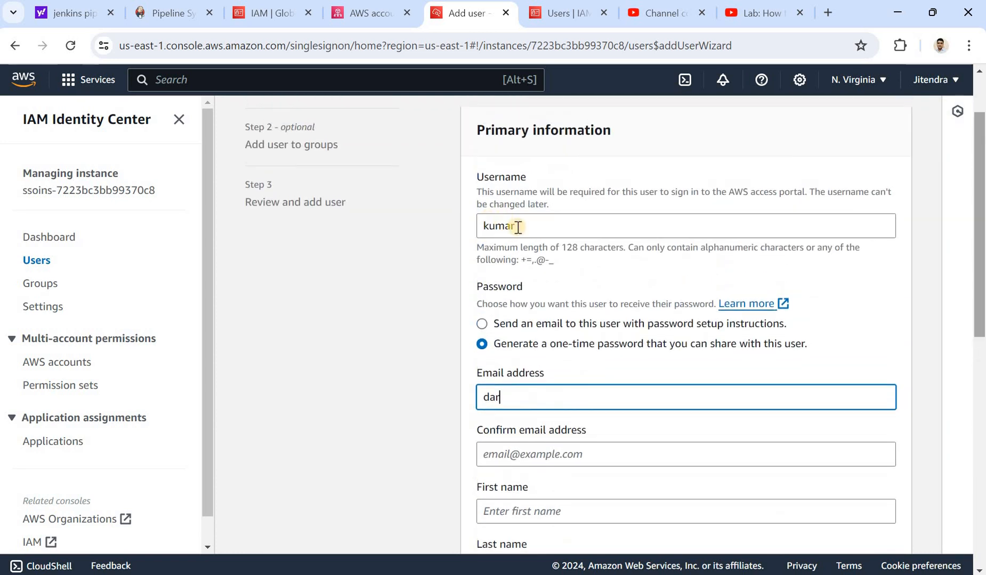
pyautogui.doubleClick(476, 234)
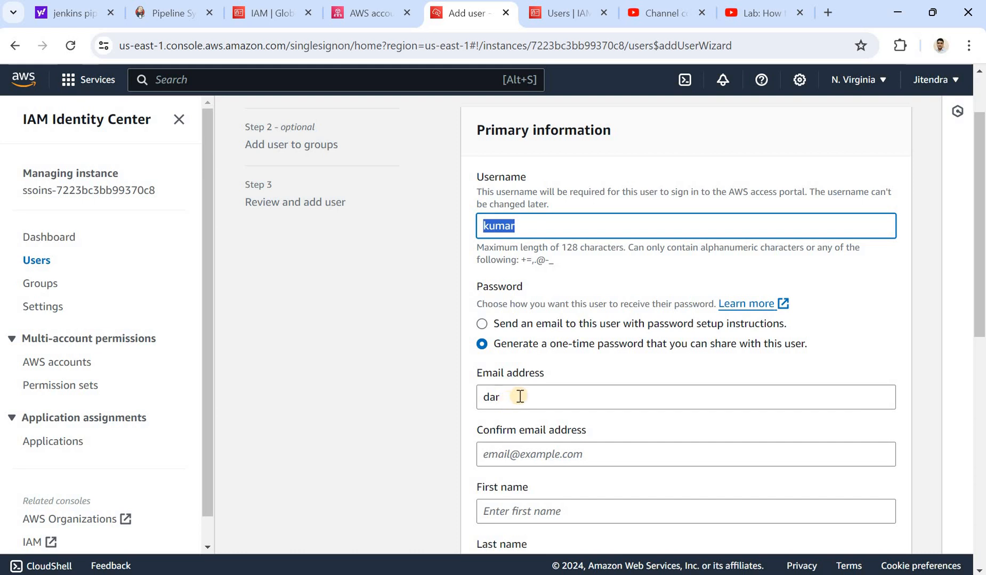
pyautogui.click(524, 395)
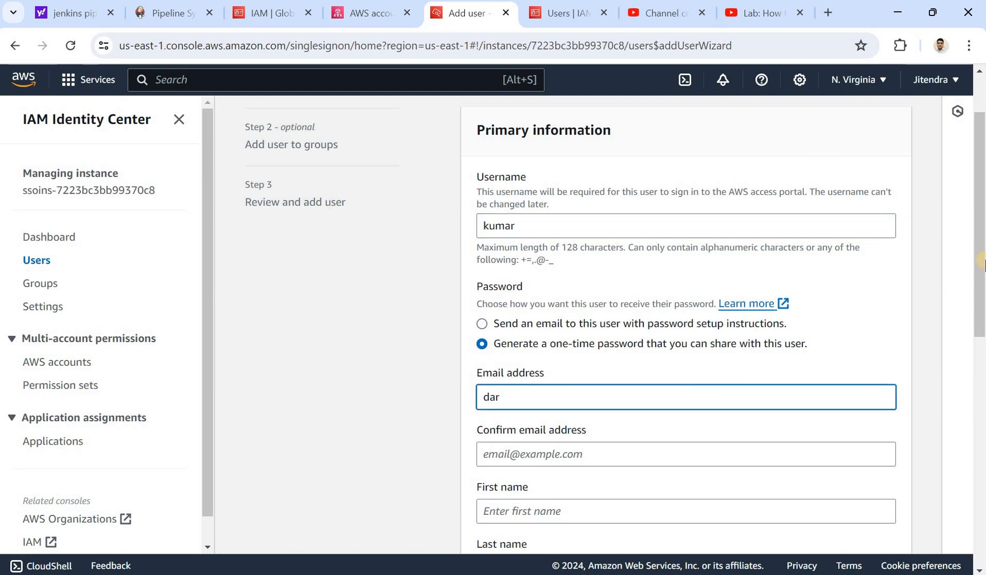
pyautogui.moveTo(982, 265); pyautogui.dragTo(971, 340)
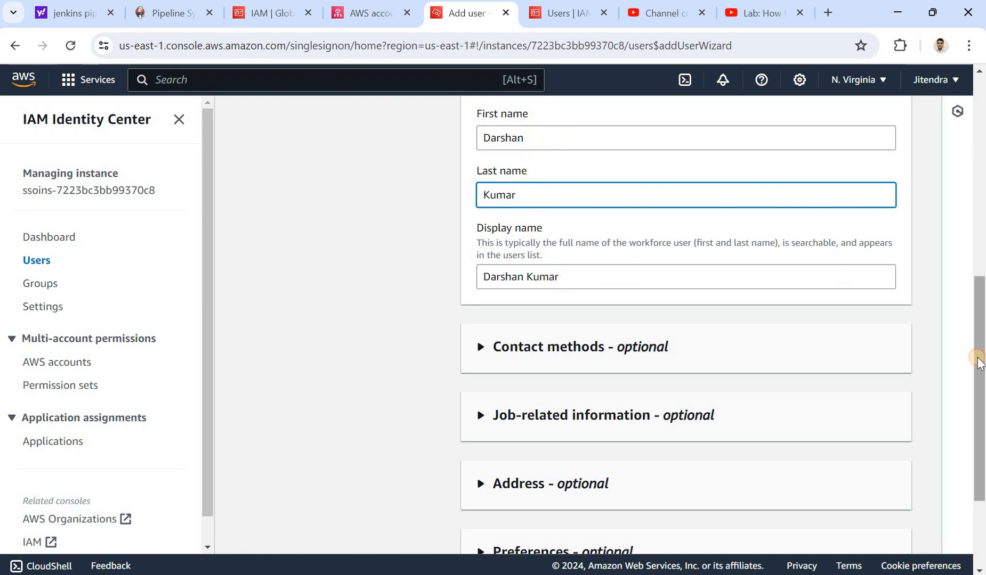
# - Leave the optional user details empty and continue to the review without assigning the user to any group
pyautogui.scroll(-2, 533, 275)
pyautogui.click(478, 246)
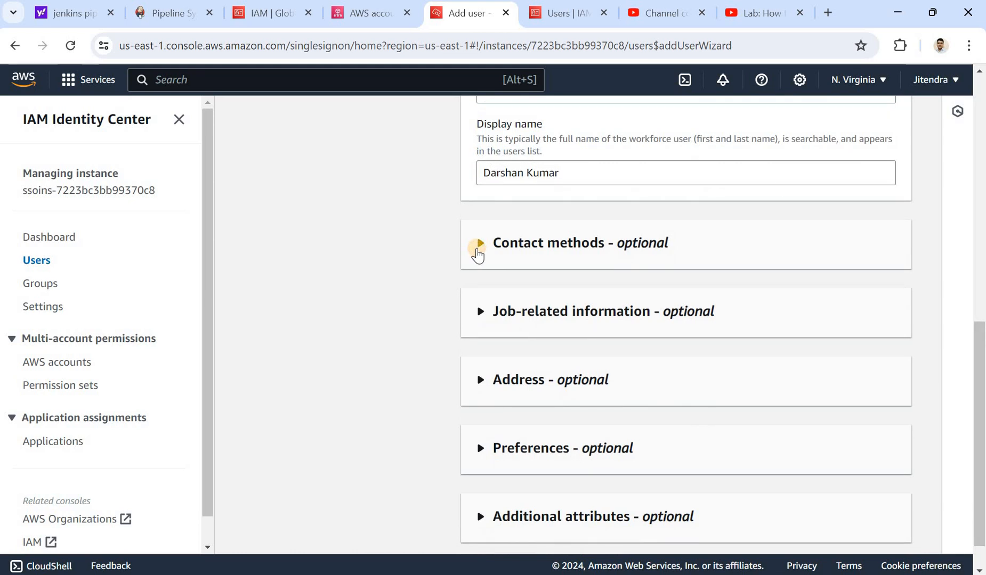
pyautogui.click(480, 318)
pyautogui.click(481, 318)
pyautogui.scroll(-1, 559, 416)
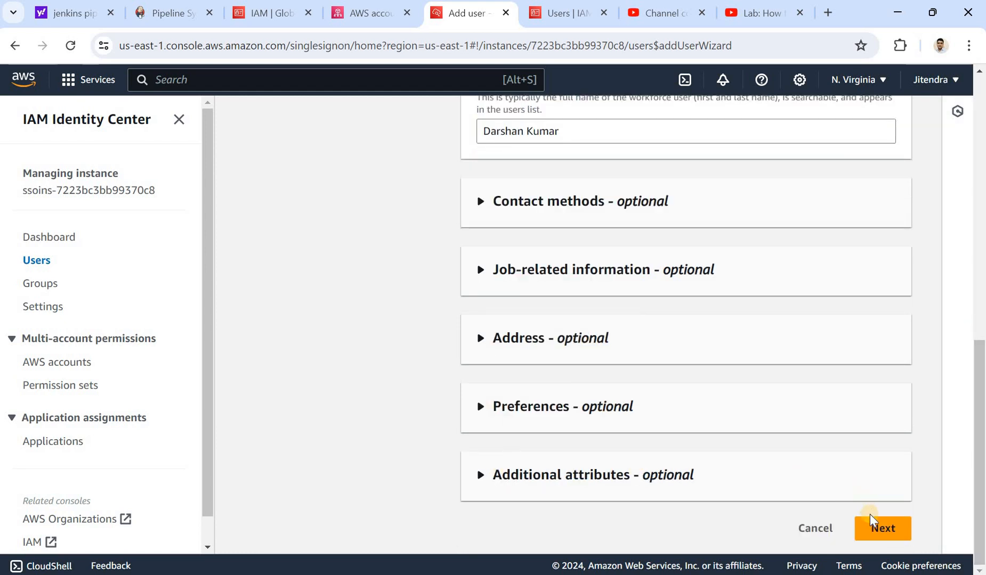
pyautogui.click(878, 530)
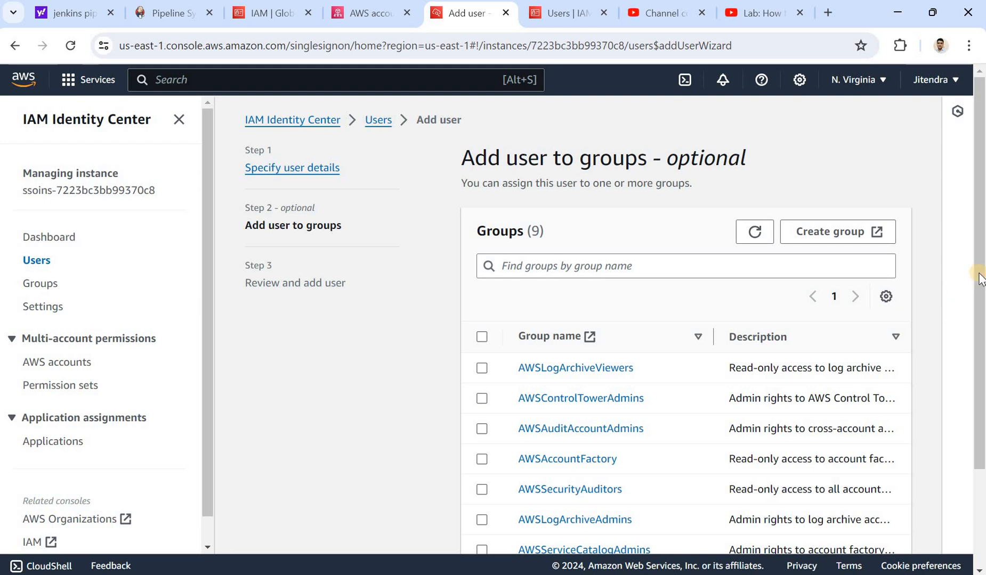
pyautogui.scroll(-2, 979, 401)
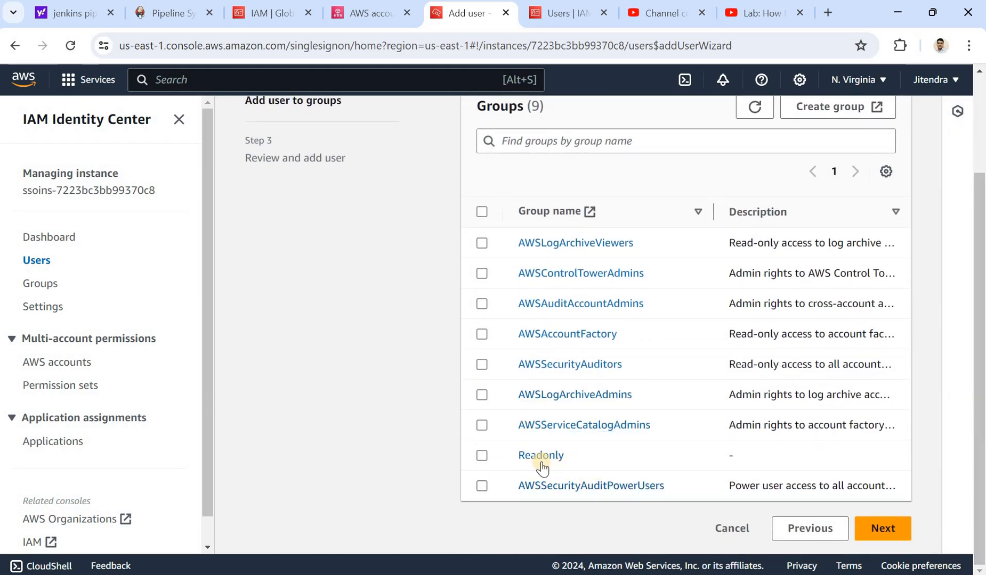
pyautogui.click(884, 530)
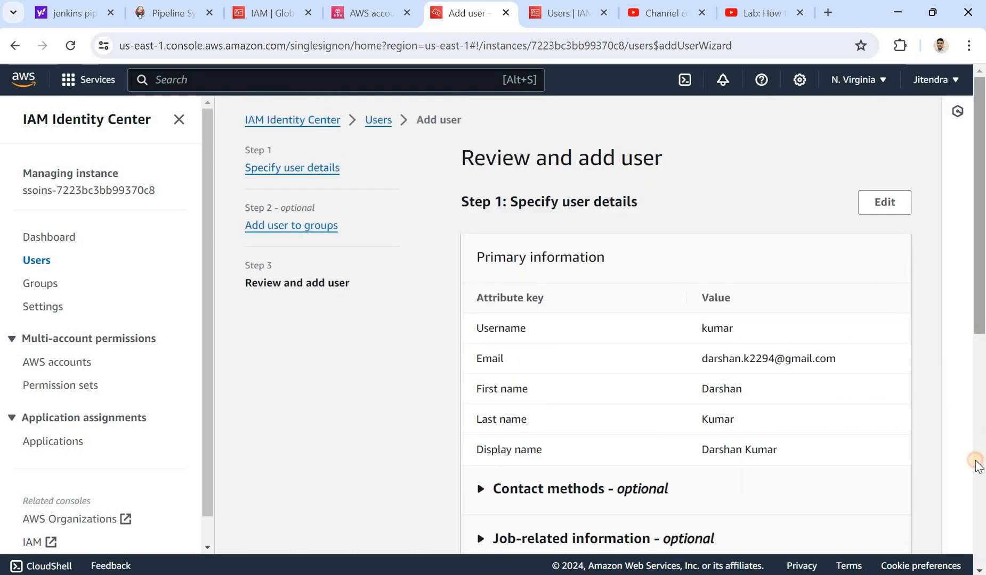
# - Review and add the user, dismiss the one-time password details and the notification, and refresh the users list
pyautogui.scroll(-9, 976, 464)
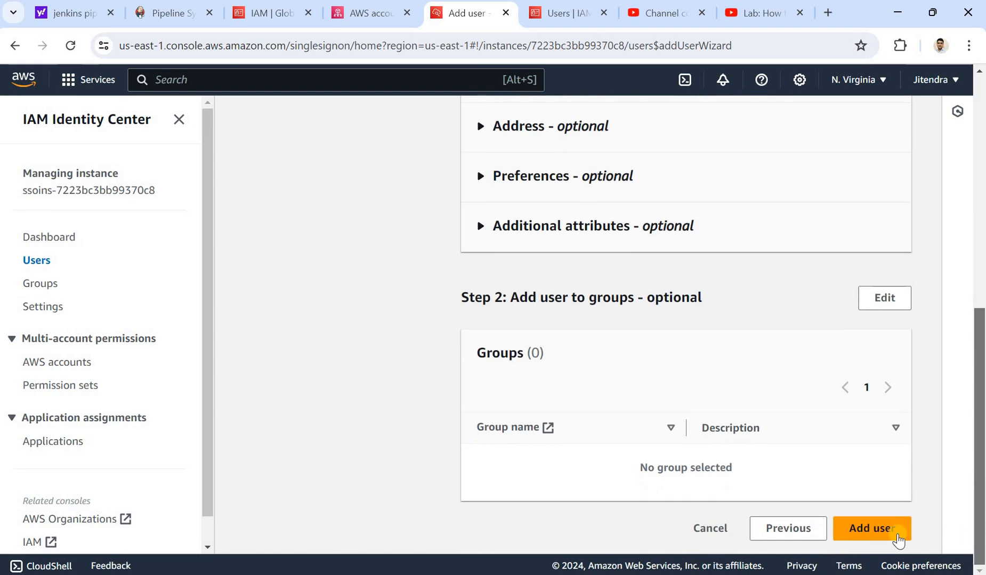
pyautogui.click(859, 530)
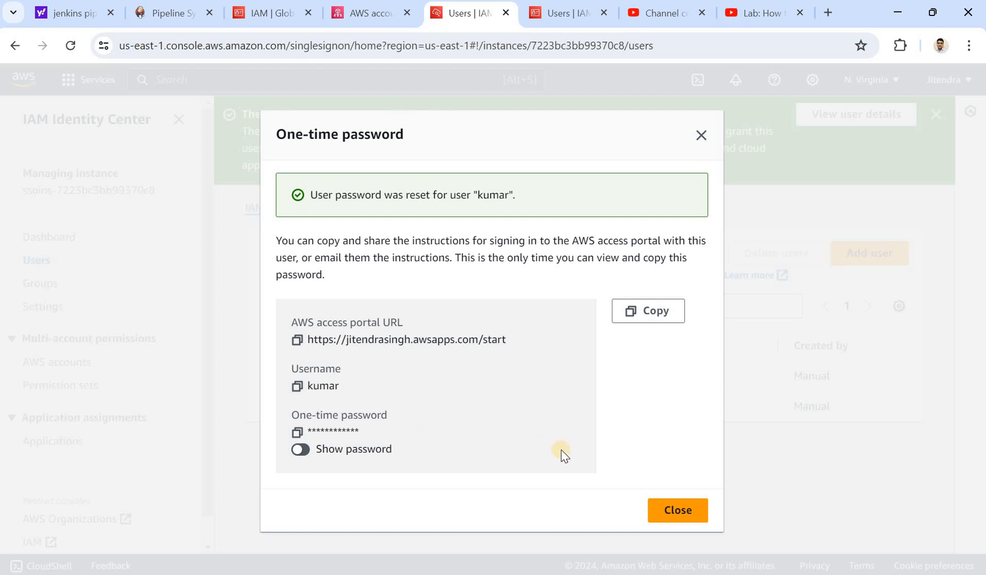
pyautogui.click(687, 512)
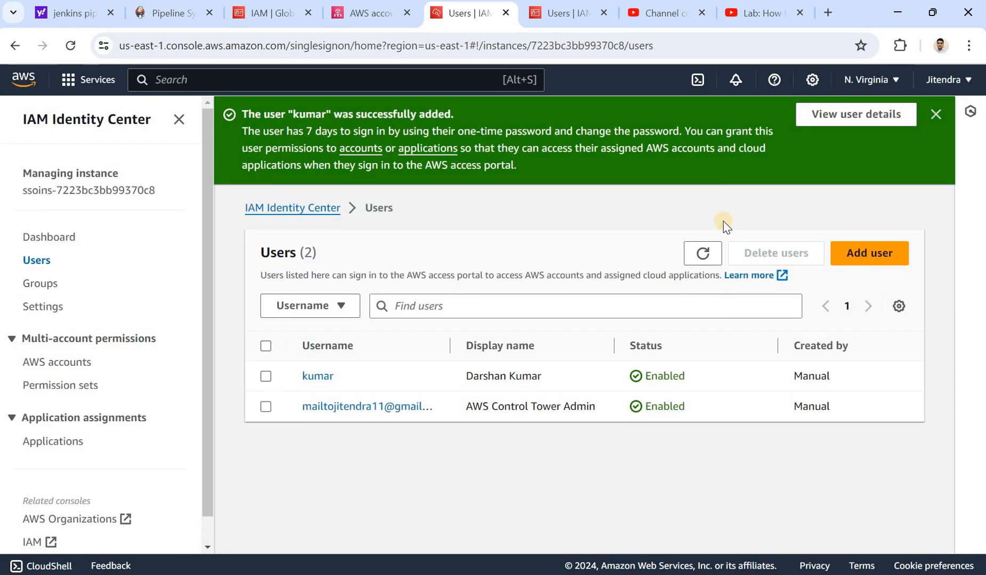
pyautogui.click(932, 117)
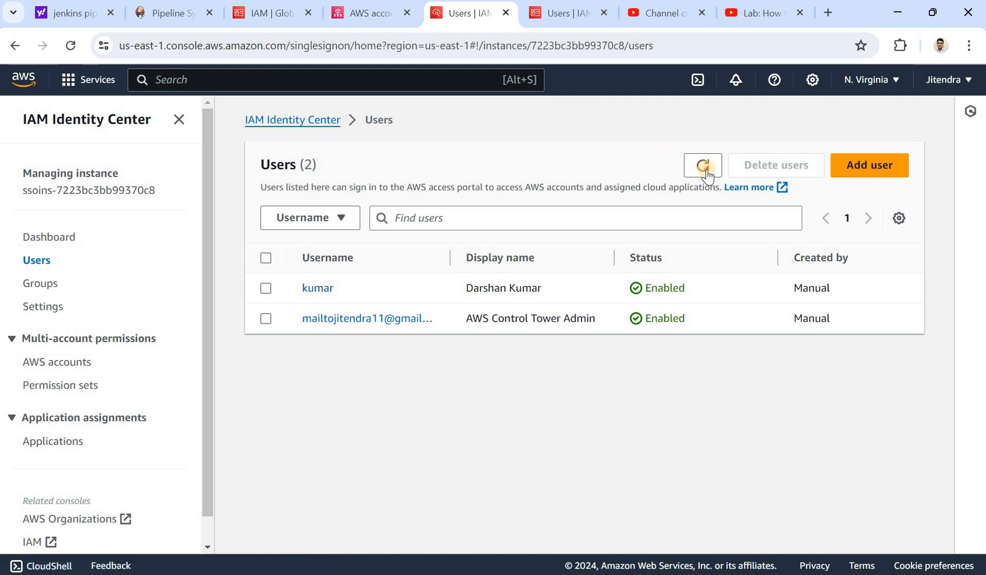
pyautogui.click(703, 166)
# - Create an Identity Center group named 'operator' with the newly added user as its member
pyautogui.click(41, 288)
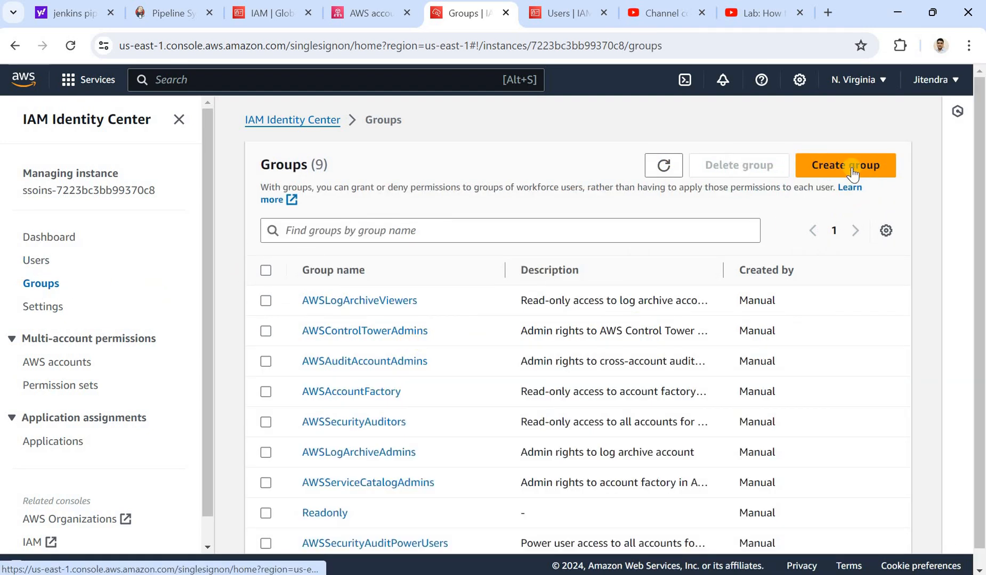
pyautogui.click(851, 169)
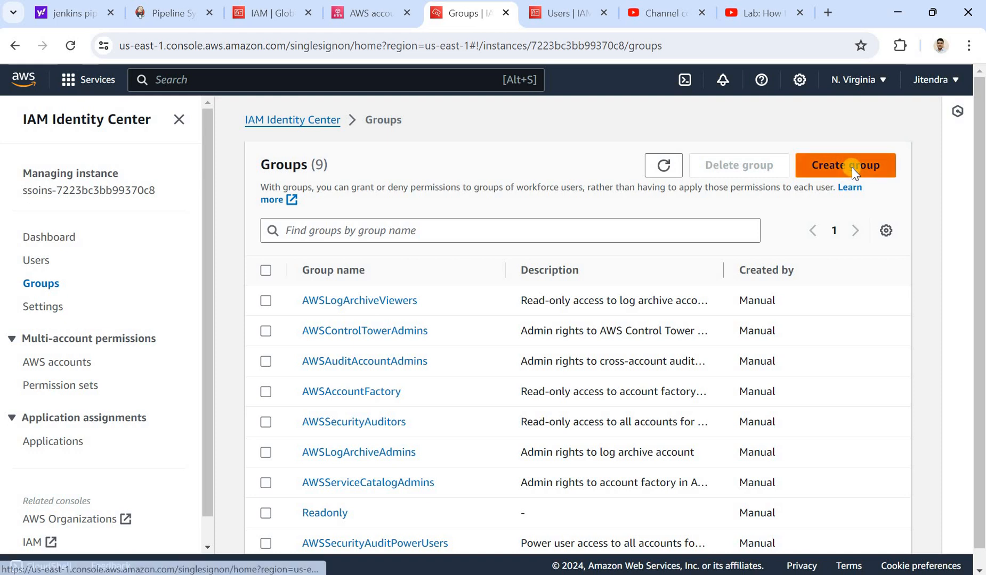
pyautogui.click(314, 284)
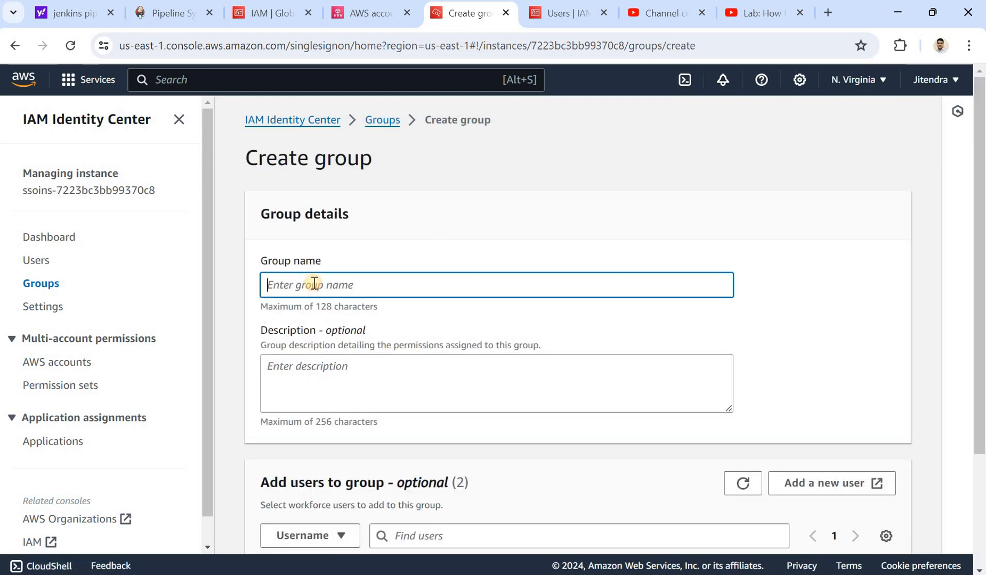
pyautogui.write('operator')
pyautogui.hotkey('ctrl', 'a')
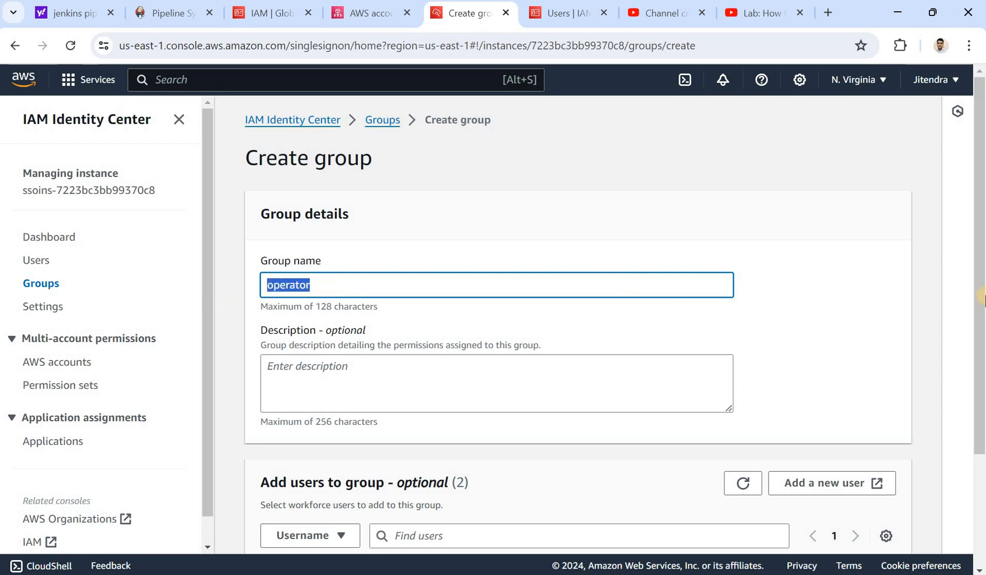
pyautogui.scroll(-3, 860, 440)
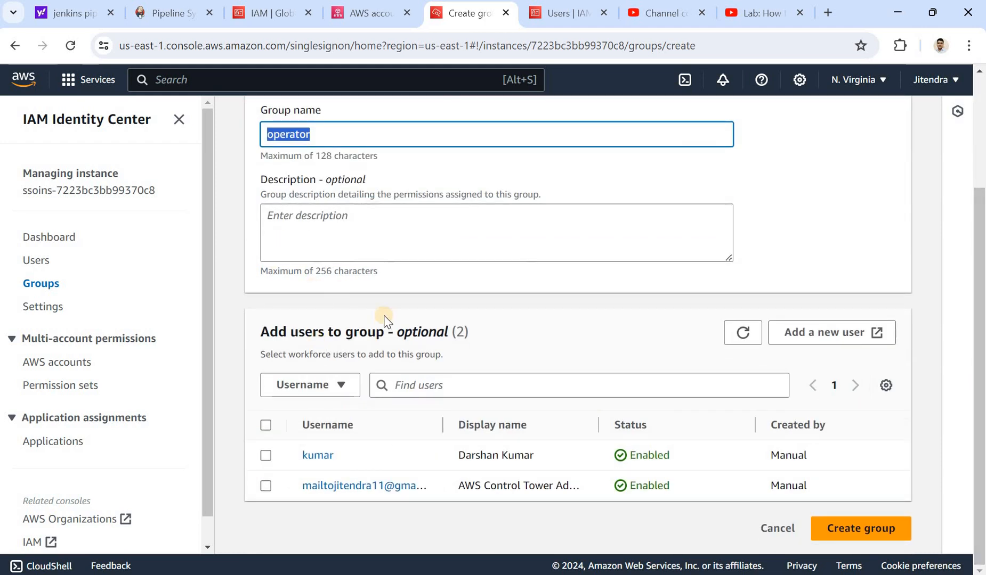
pyautogui.click(266, 456)
pyautogui.click(861, 532)
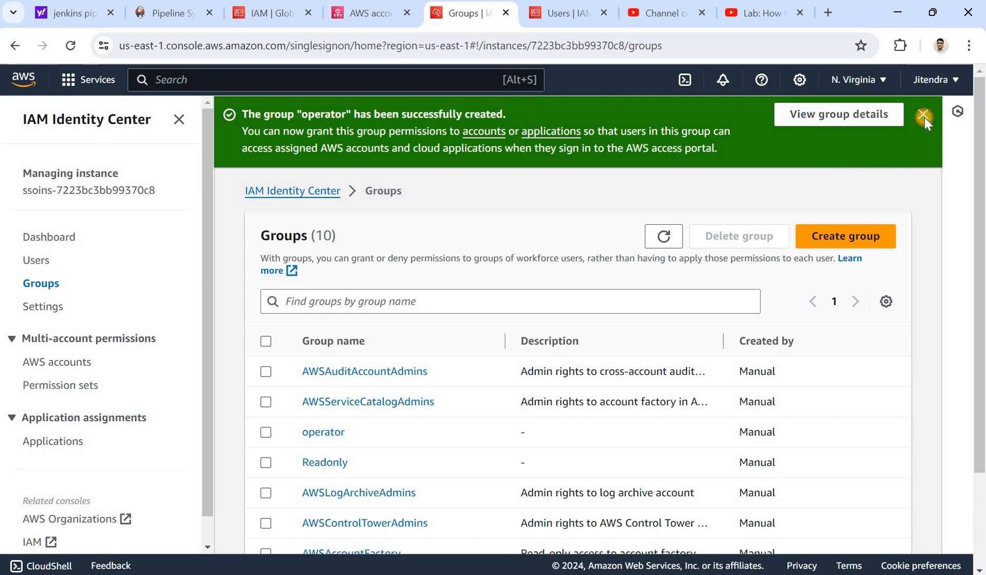
pyautogui.click(923, 116)
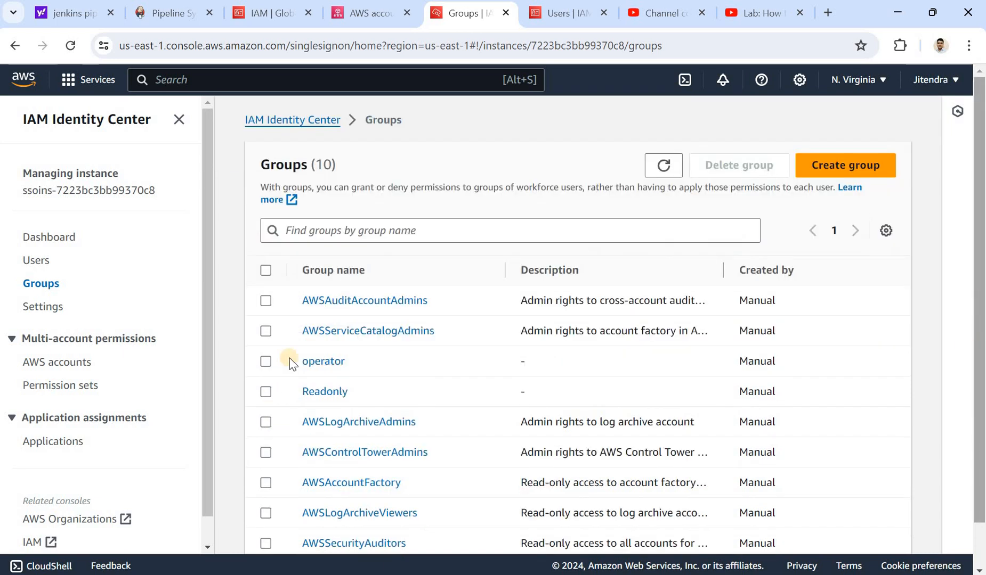
# - Examine the operator group's members and its AWS account access
pyautogui.click(320, 362)
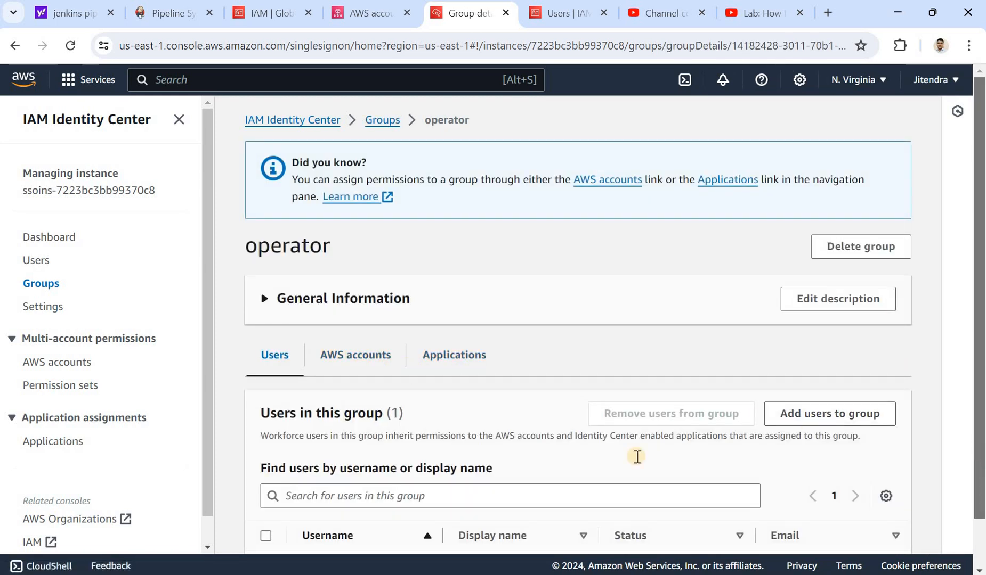
pyautogui.scroll(-1, 637, 456)
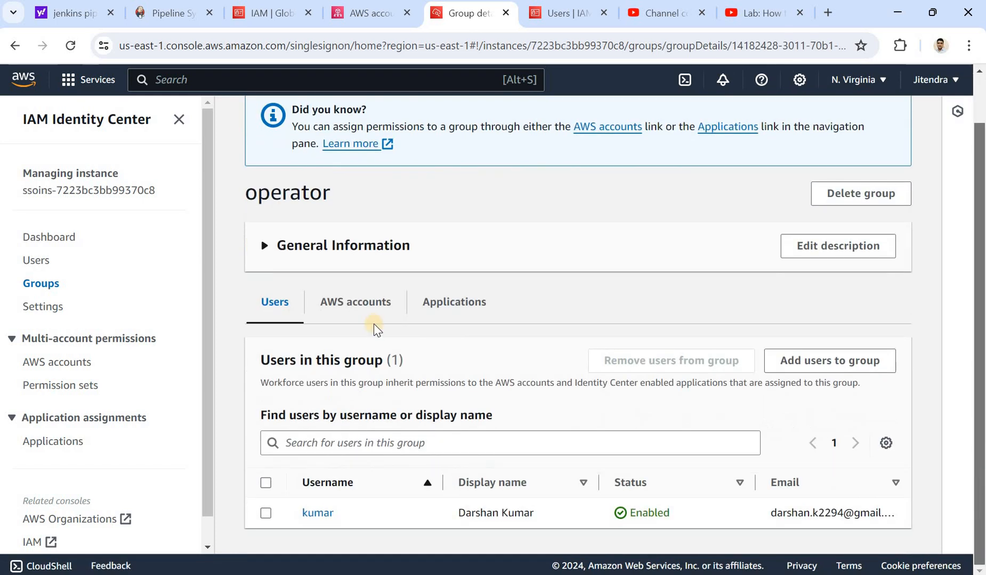
pyautogui.click(357, 302)
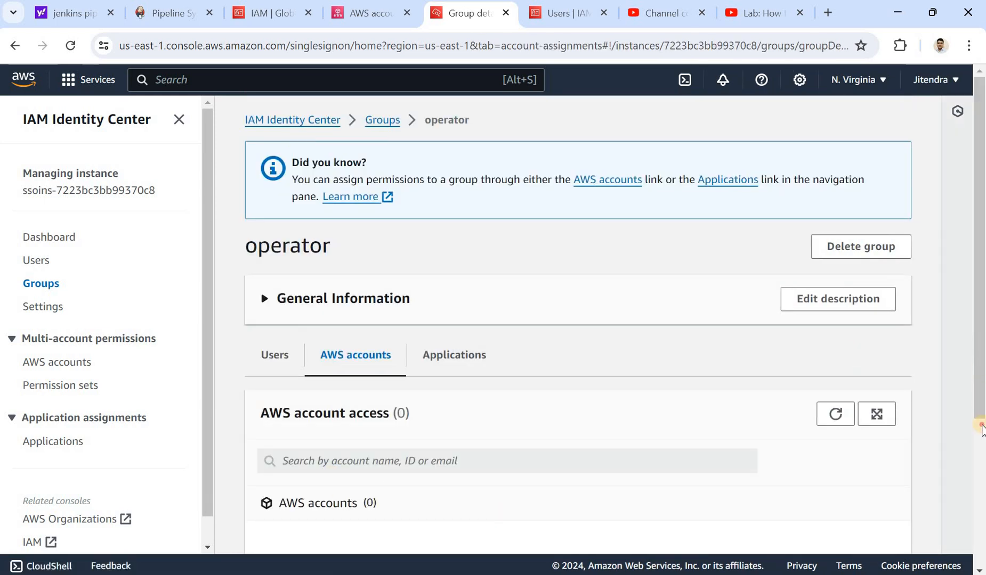
pyautogui.moveTo(981, 425); pyautogui.dragTo(980, 369)
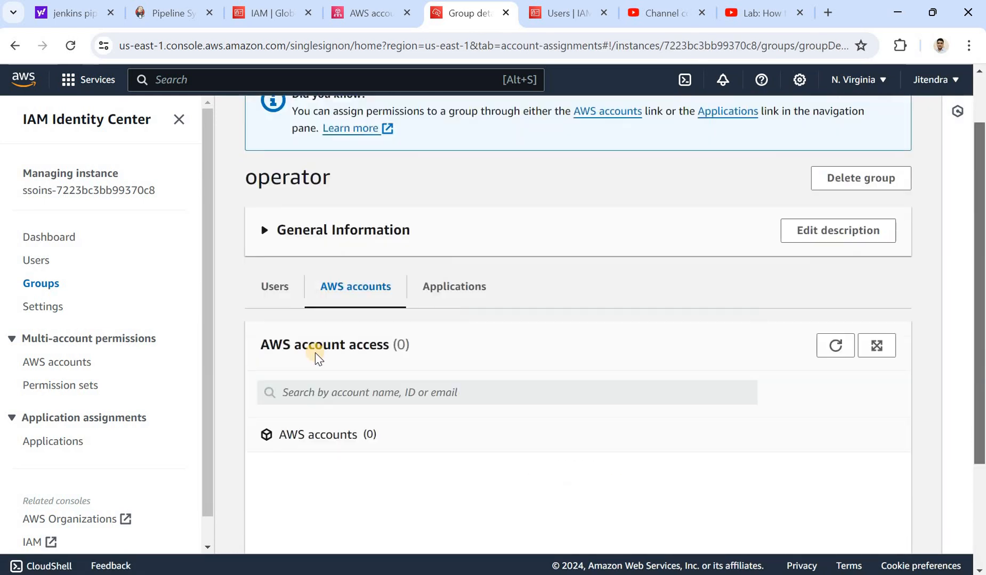
pyautogui.scroll(1, 315, 353)
pyautogui.click(281, 305)
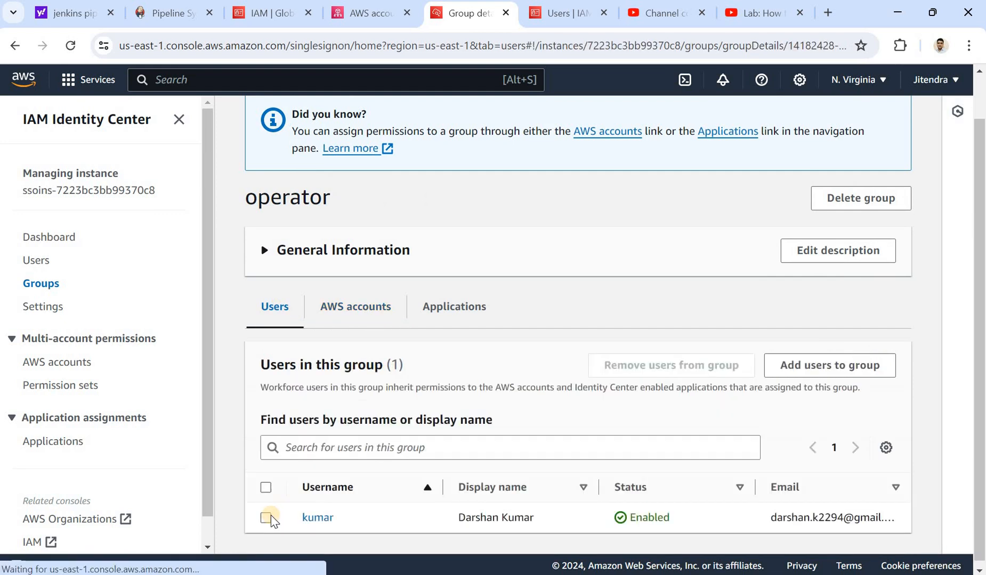
pyautogui.click(265, 518)
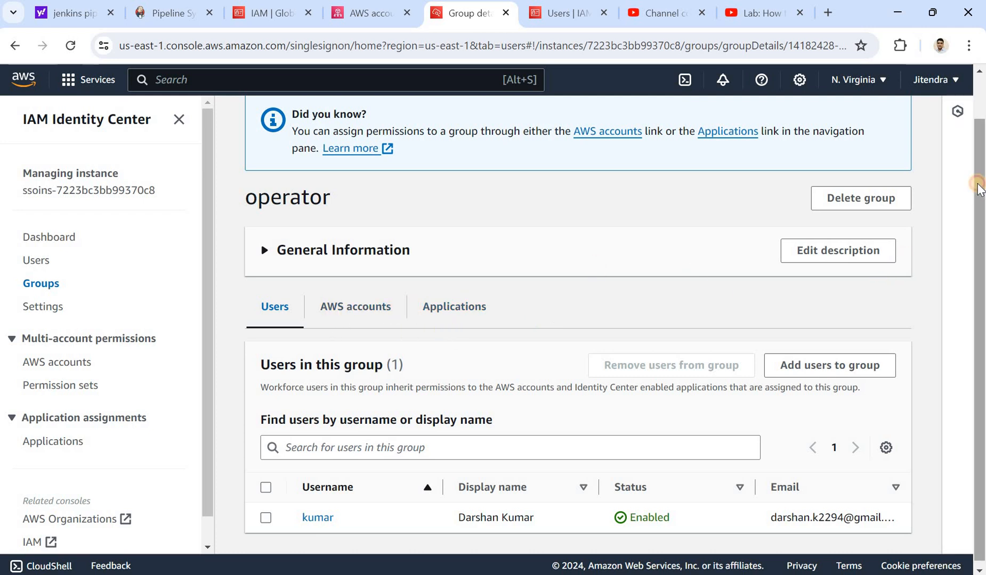
pyautogui.moveTo(977, 230); pyautogui.dragTo(978, 187)
pyautogui.scroll(-1, 977, 363)
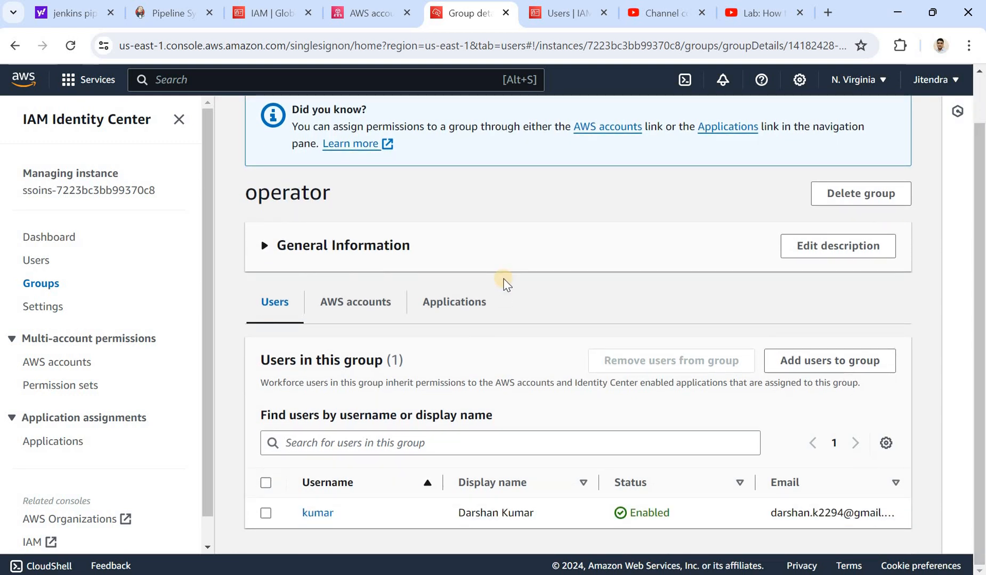
# - Examine the Identity Center settings, including the instance details, identity source and AWS access portal URL
pyautogui.click(43, 307)
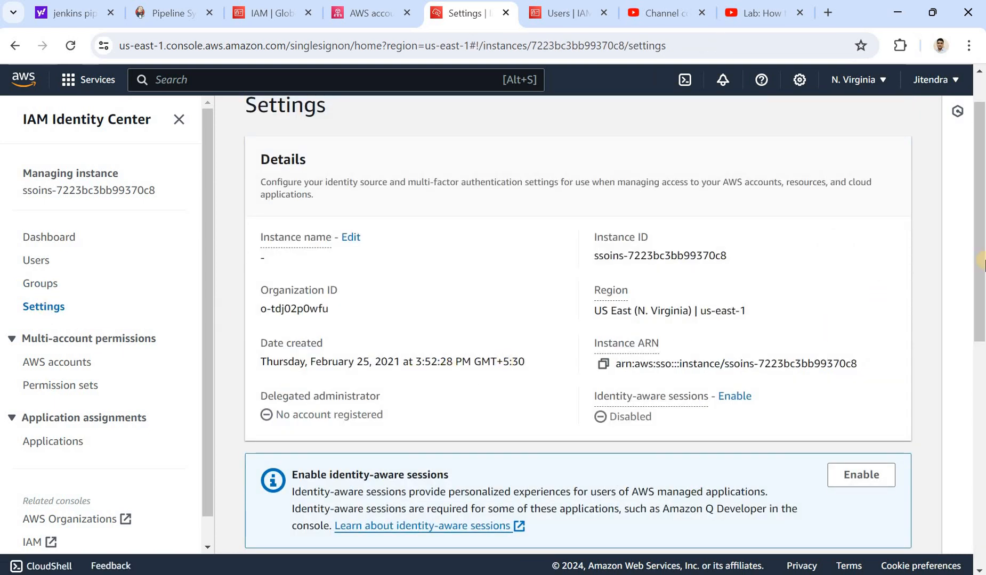
pyautogui.moveTo(979, 333); pyautogui.dragTo(980, 439)
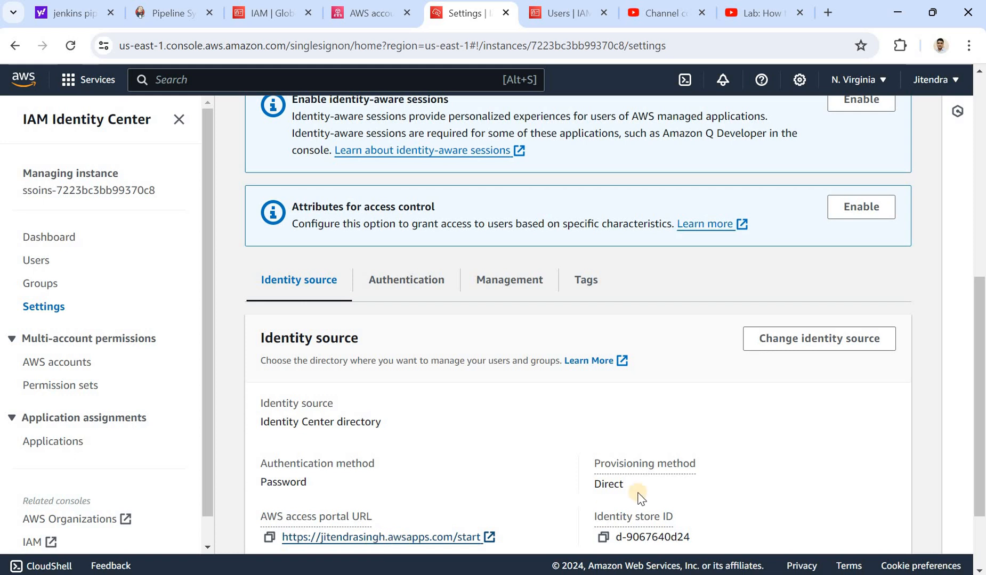
pyautogui.scroll(-2, 348, 438)
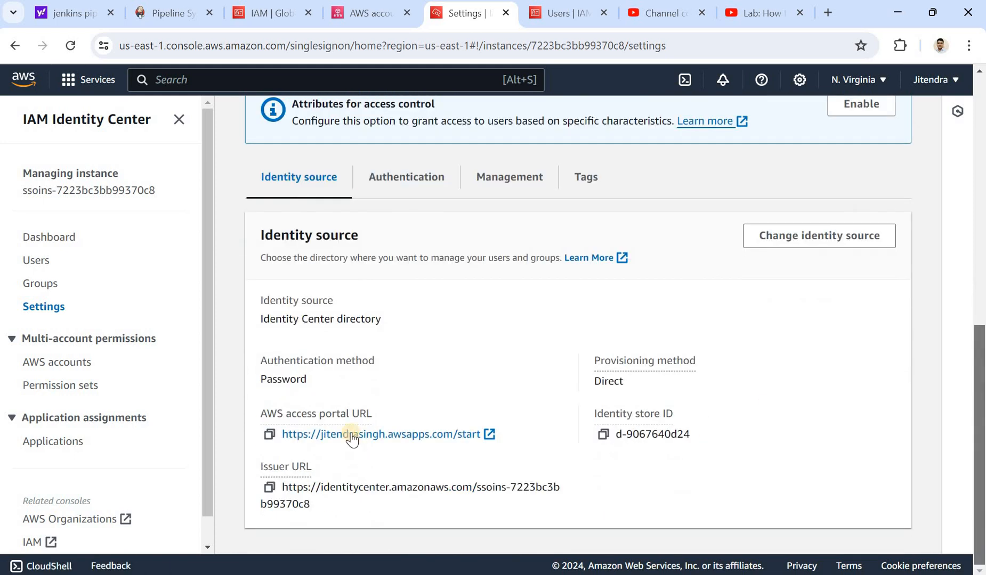
# - Examine the multi-factor authentication options in the authentication settings and leave without saving changes
pyautogui.click(416, 189)
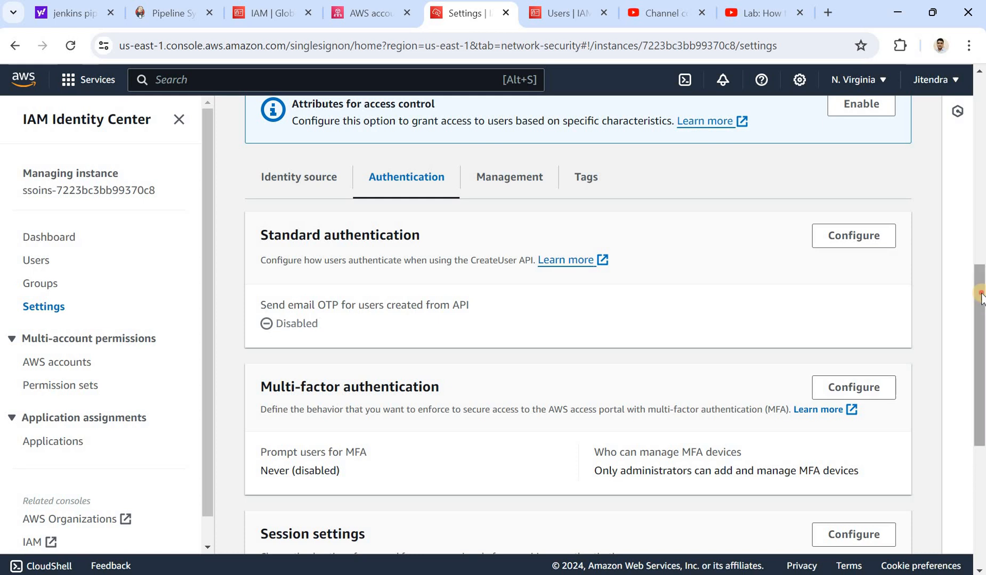
pyautogui.scroll(-3, 981, 299)
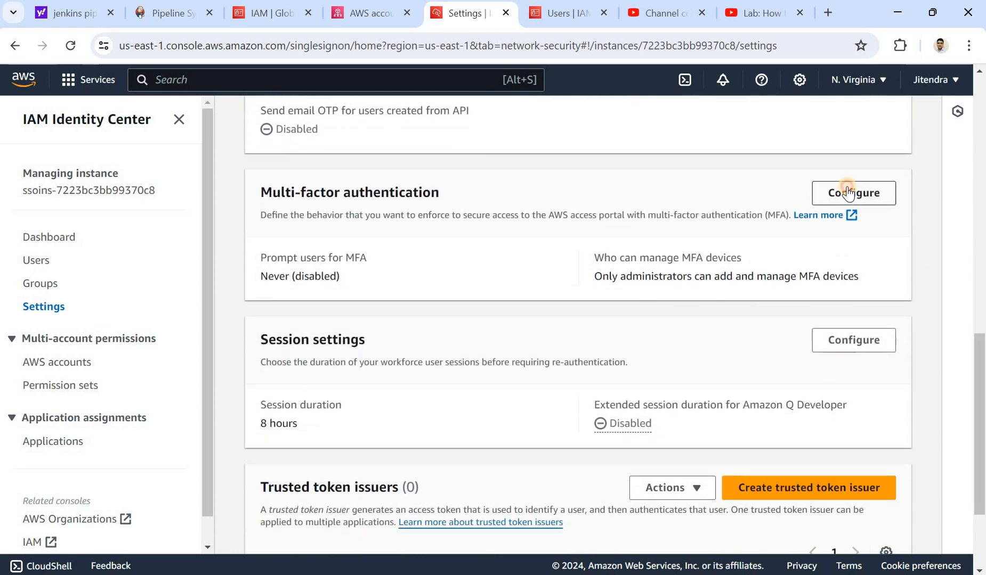
pyautogui.click(847, 193)
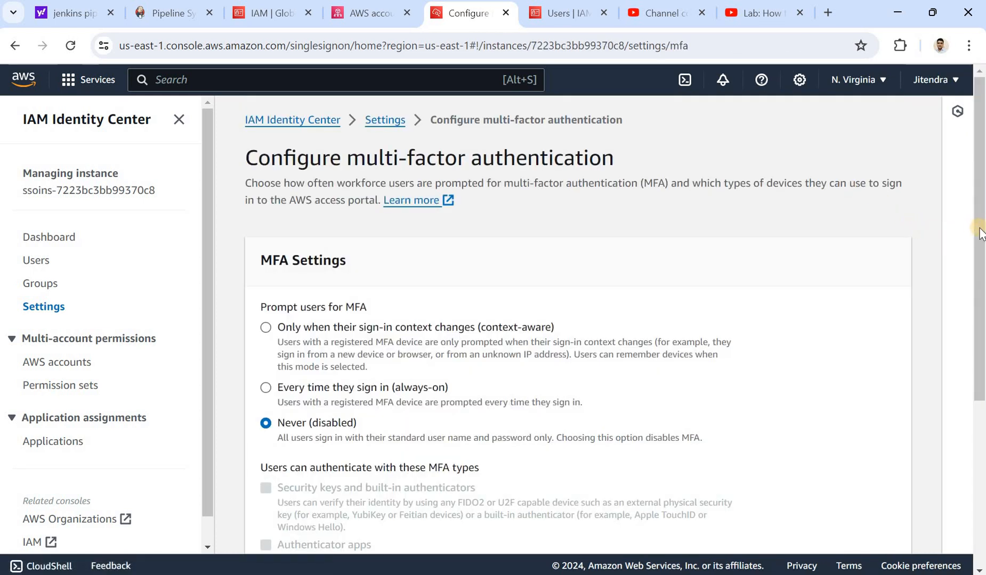
pyautogui.scroll(-1, 964, 275)
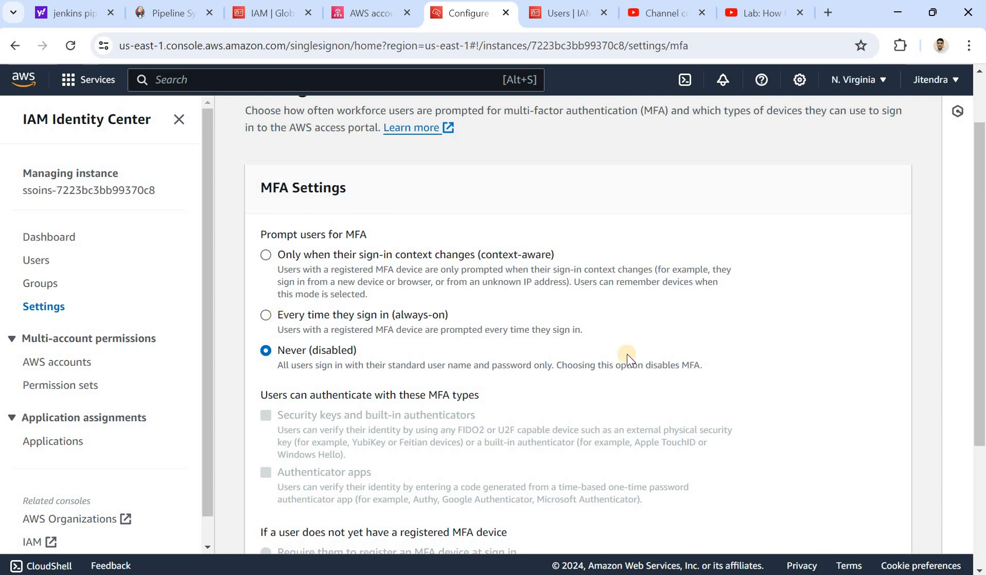
pyautogui.scroll(-4, 852, 415)
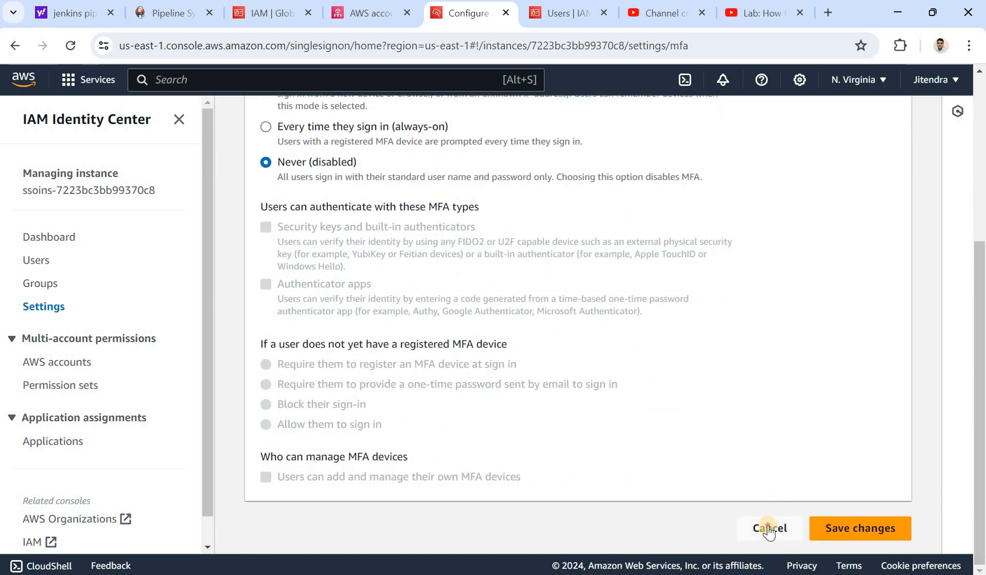
pyautogui.click(769, 529)
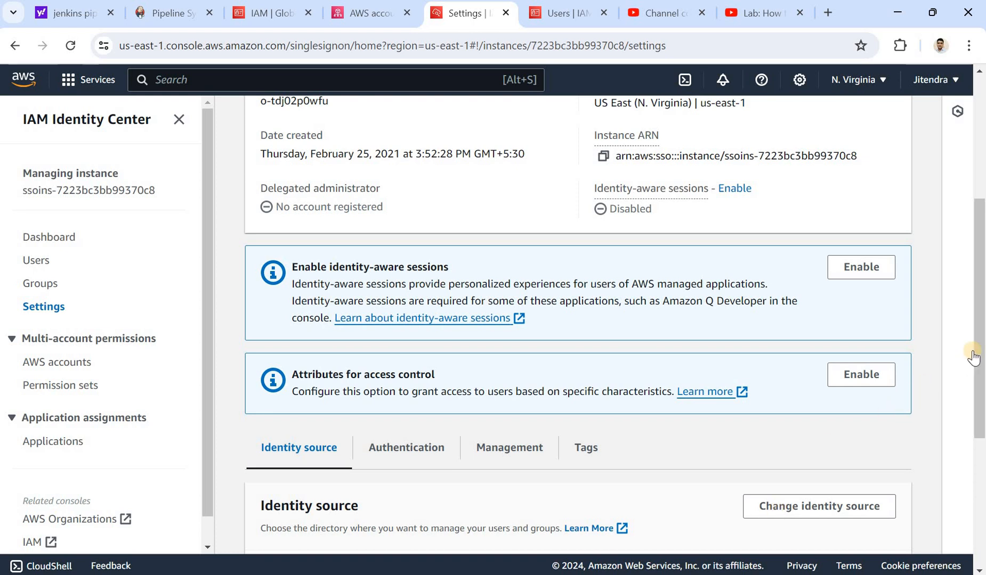
# - Review the identity source once more, followed by the session settings and trusted token issuers in the authentication settings
pyautogui.click(972, 387)
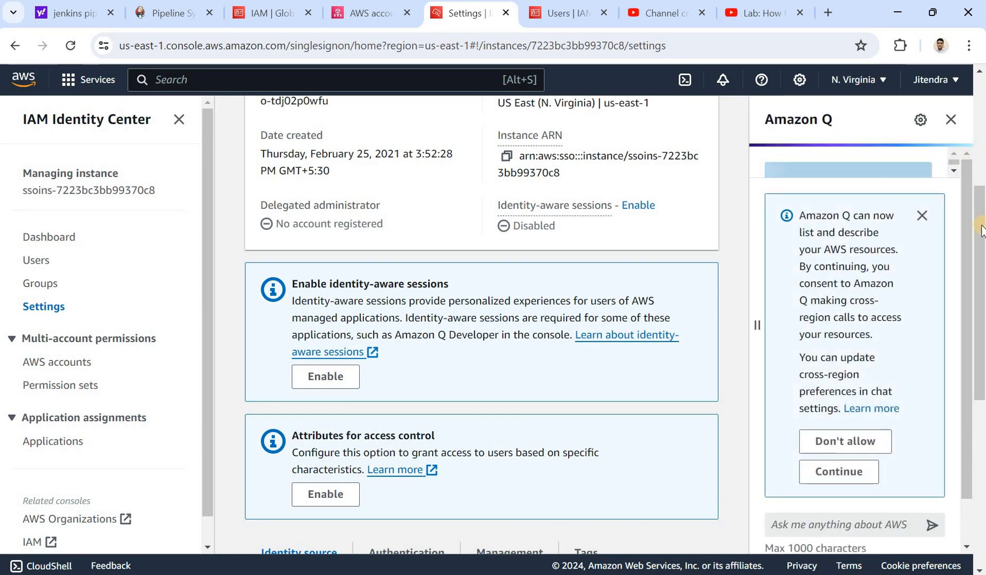
pyautogui.click(952, 128)
pyautogui.moveTo(976, 330); pyautogui.dragTo(974, 378)
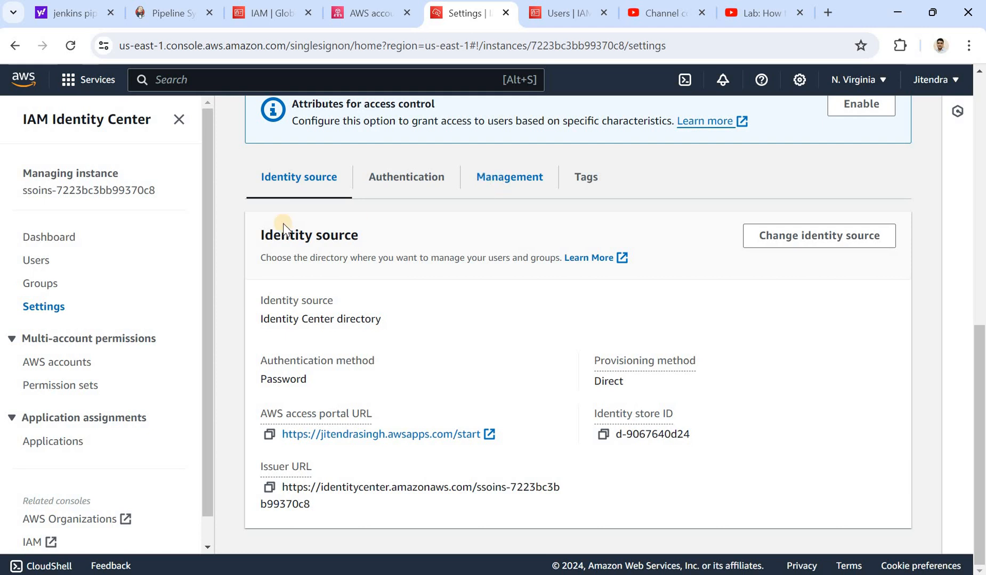
pyautogui.click(411, 189)
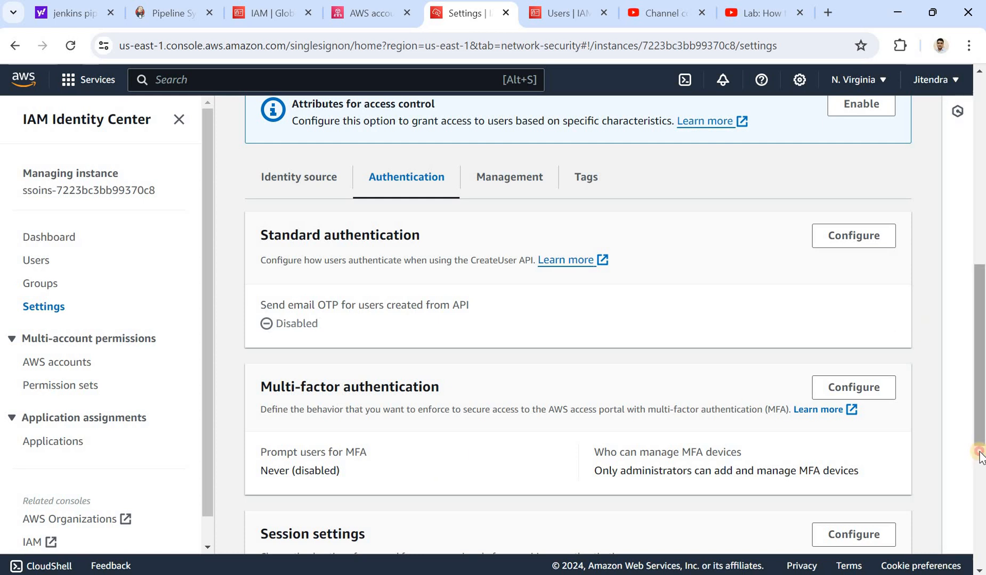
pyautogui.scroll(-3, 395, 335)
pyautogui.scroll(-3, 396, 336)
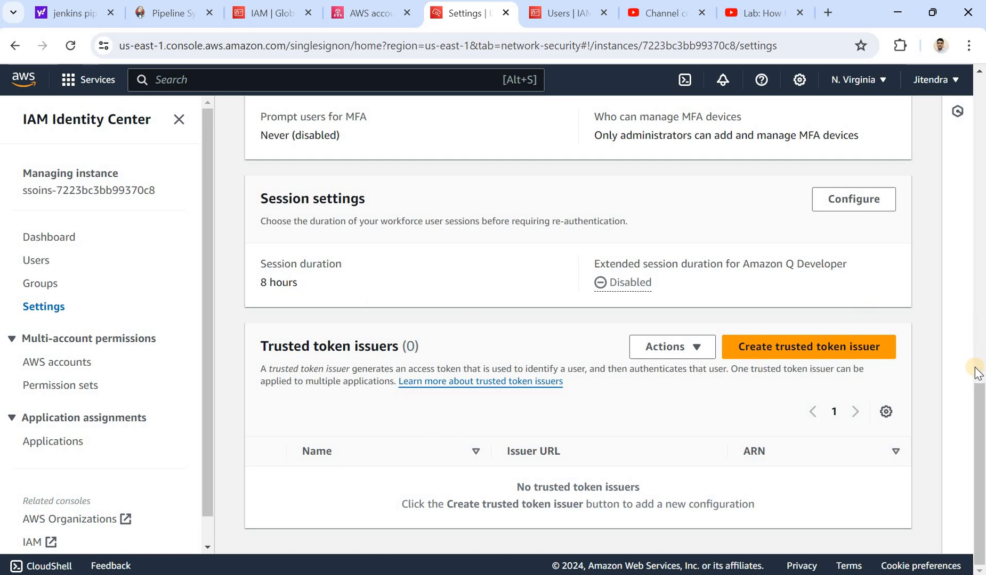
pyautogui.moveTo(980, 407)
pyautogui.mouseDown()
pyautogui.moveTo(980, 334)
pyautogui.moveTo(979, 416)
pyautogui.mouseUp()
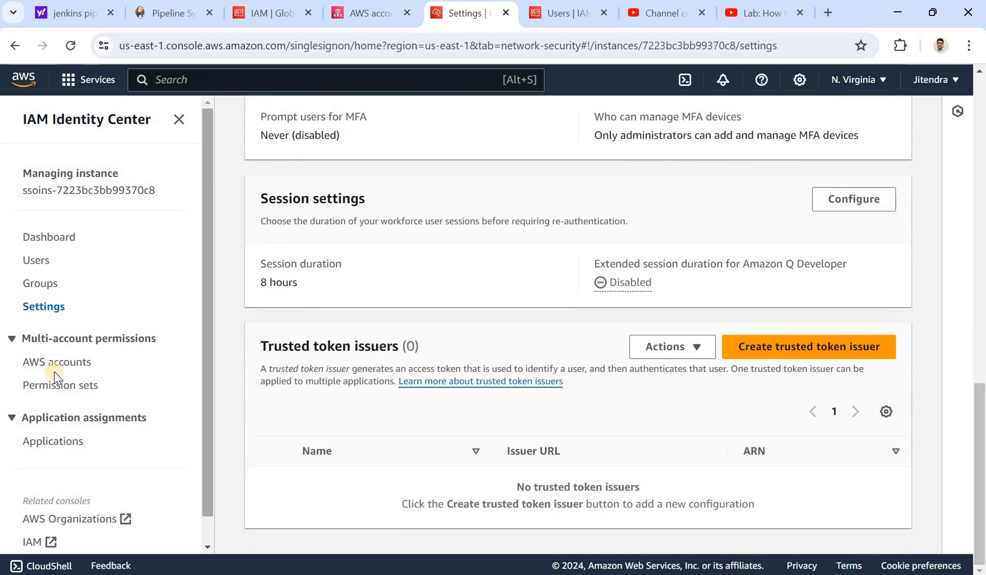
pyautogui.click(69, 367)
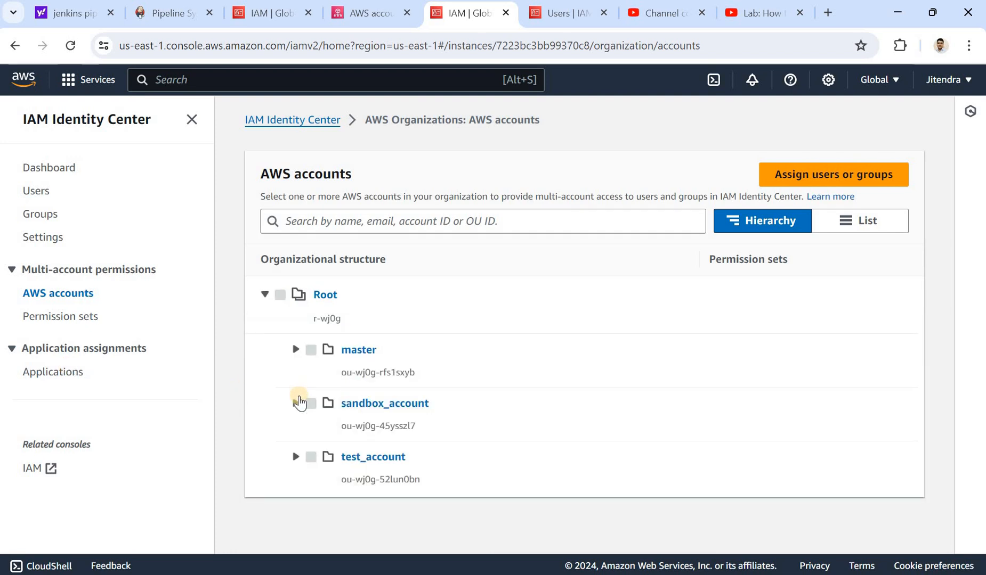
pyautogui.click(295, 403)
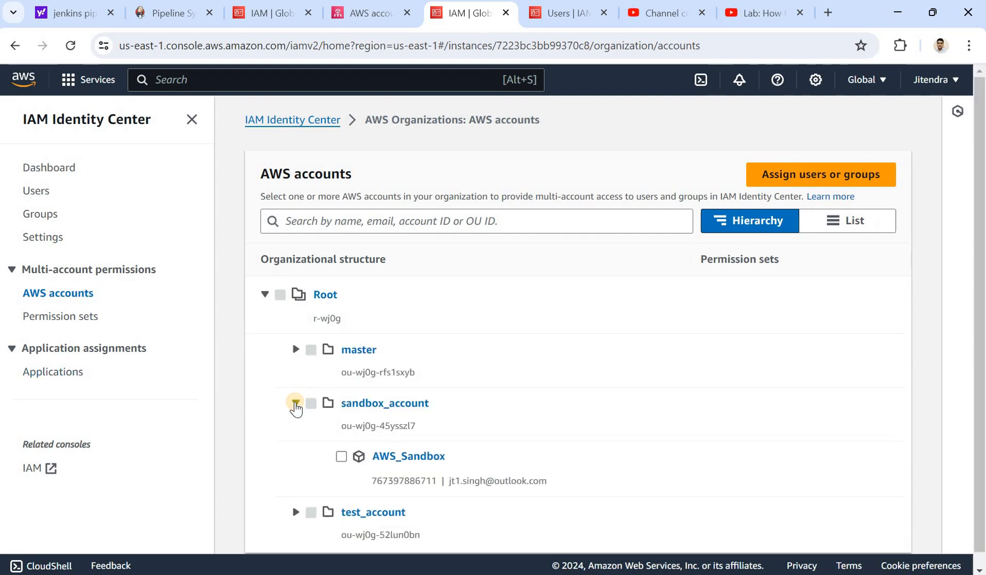
pyautogui.click(340, 456)
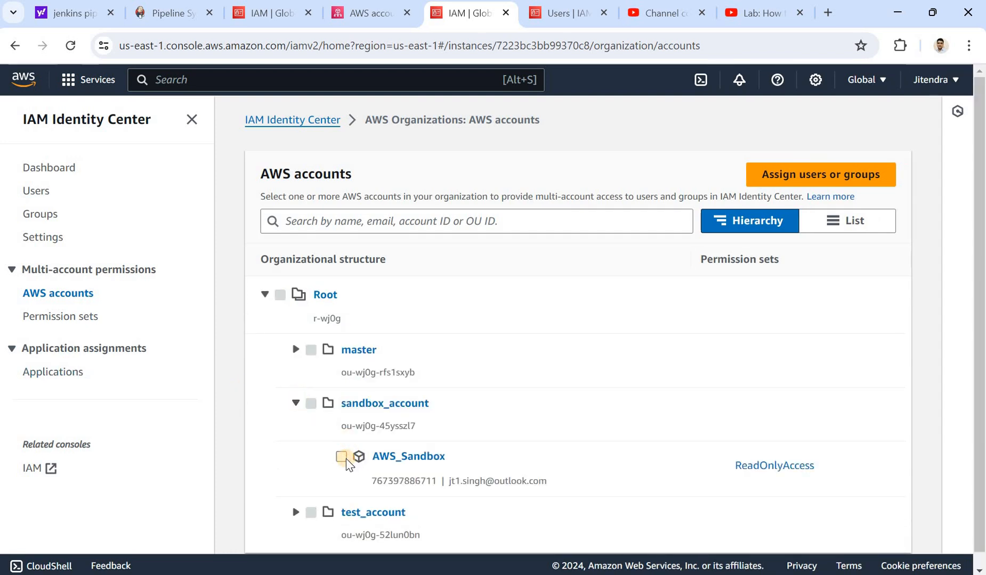
pyautogui.click(781, 178)
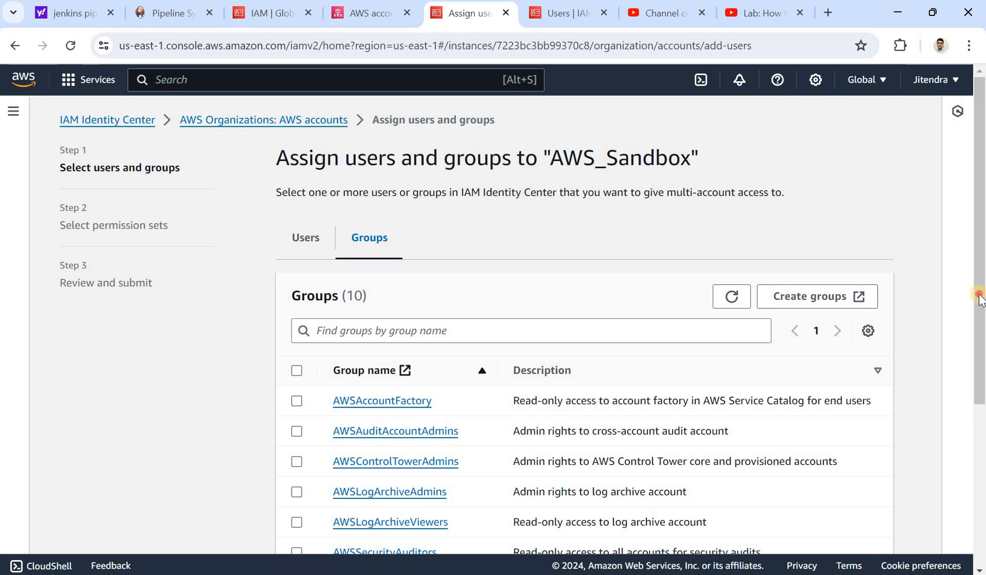
pyautogui.scroll(-5, 975, 468)
pyautogui.moveTo(974, 467); pyautogui.dragTo(974, 472)
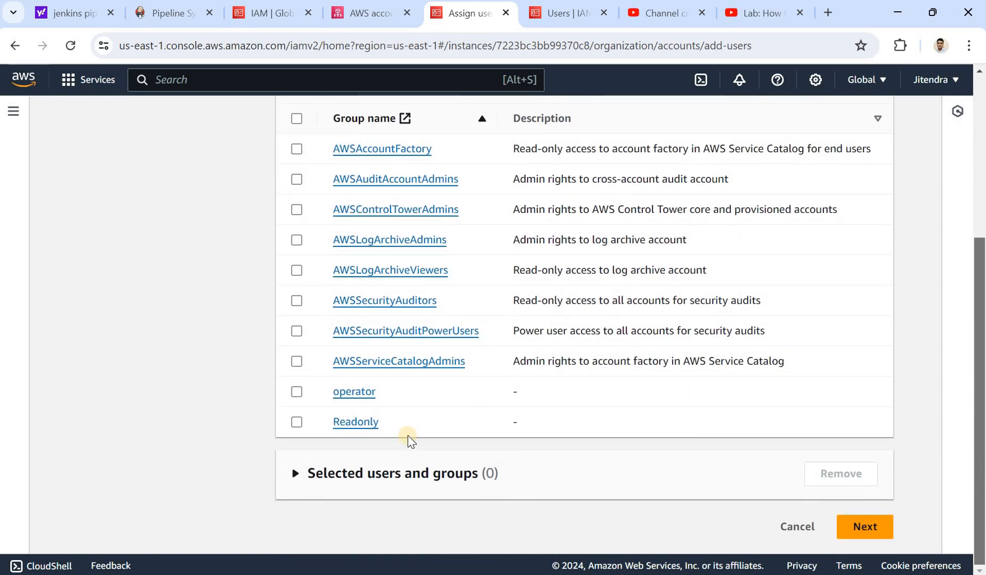
pyautogui.click(301, 478)
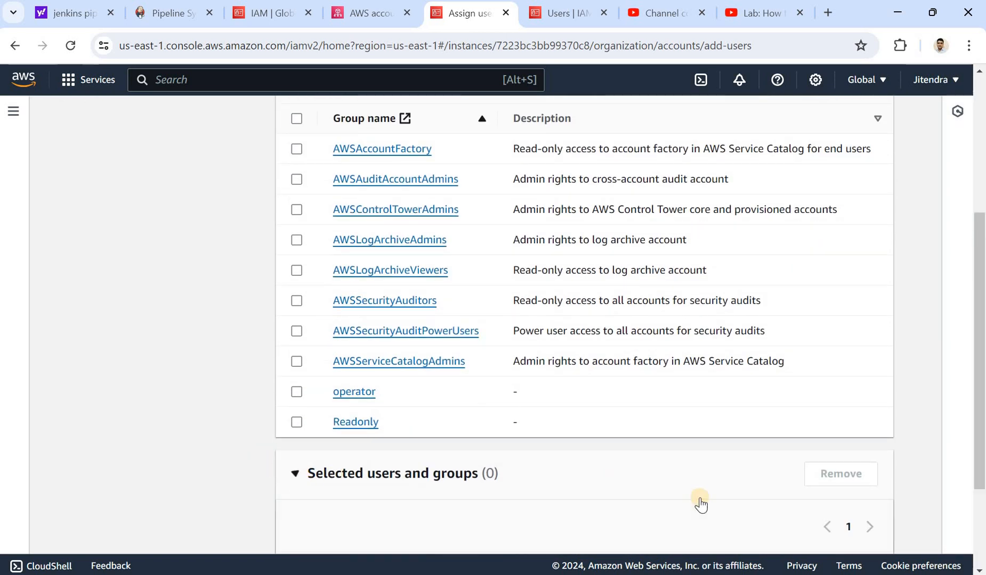
pyautogui.moveTo(974, 365); pyautogui.dragTo(974, 450)
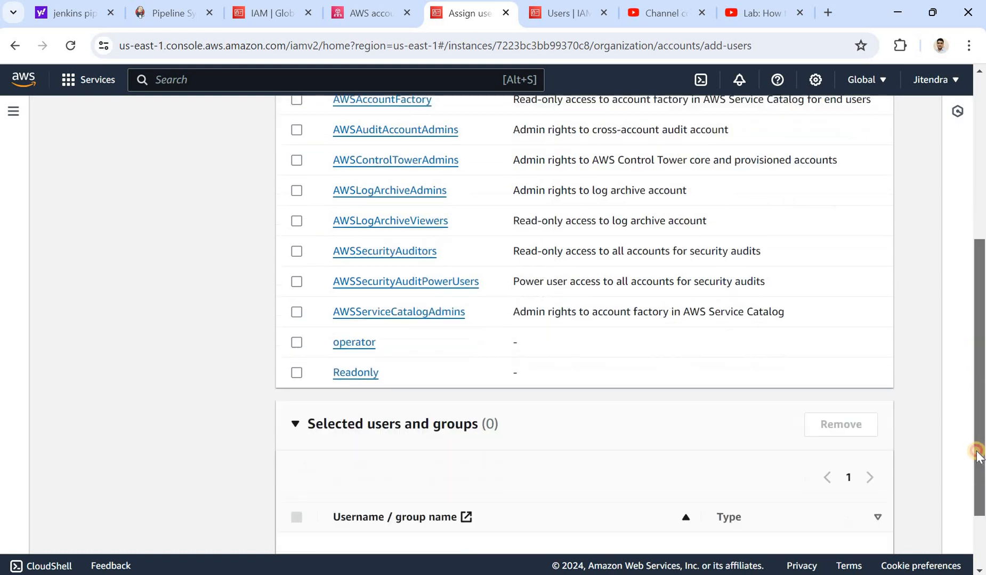
pyautogui.scroll(1, 320, 362)
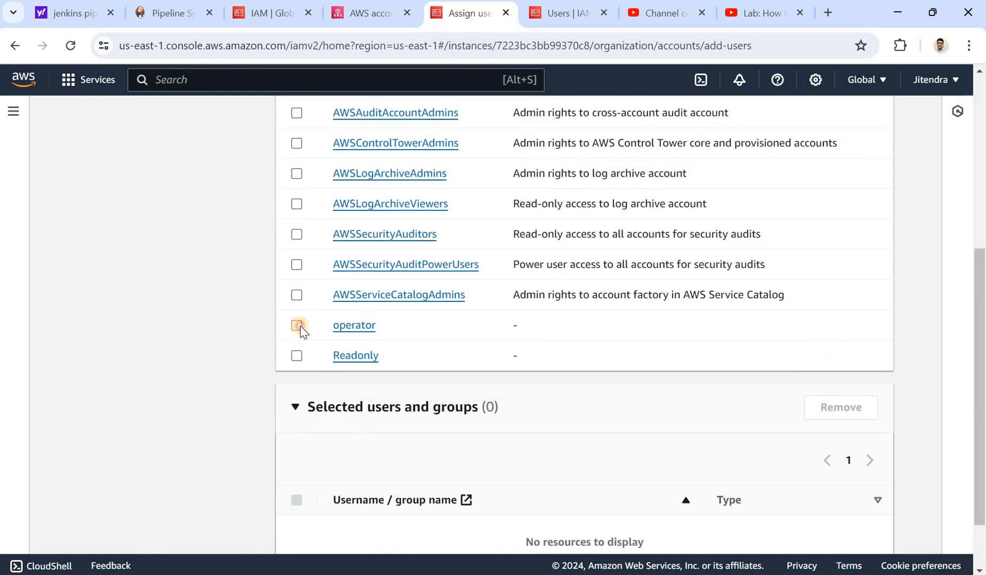
pyautogui.click(296, 325)
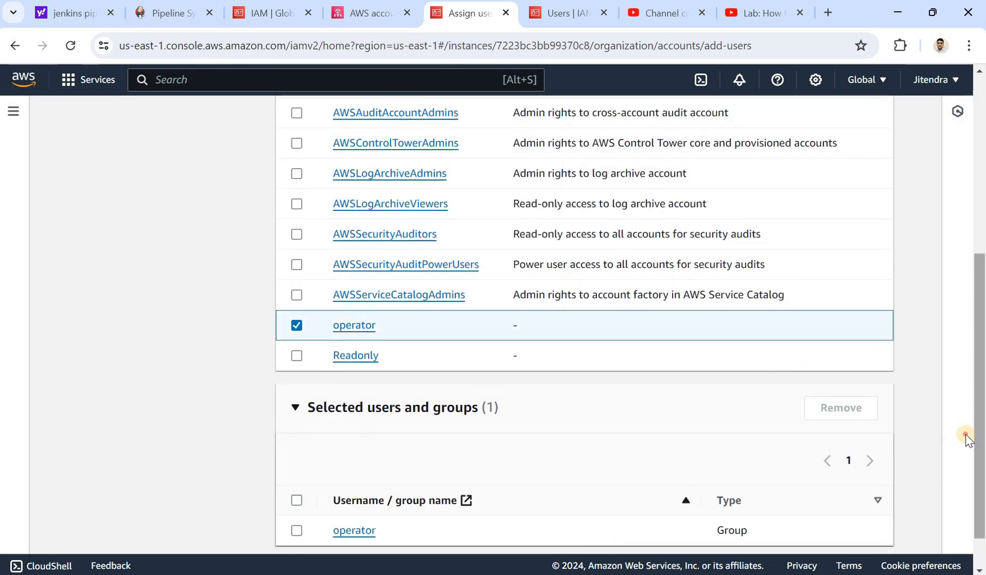
pyautogui.scroll(-1, 877, 514)
pyautogui.click(863, 528)
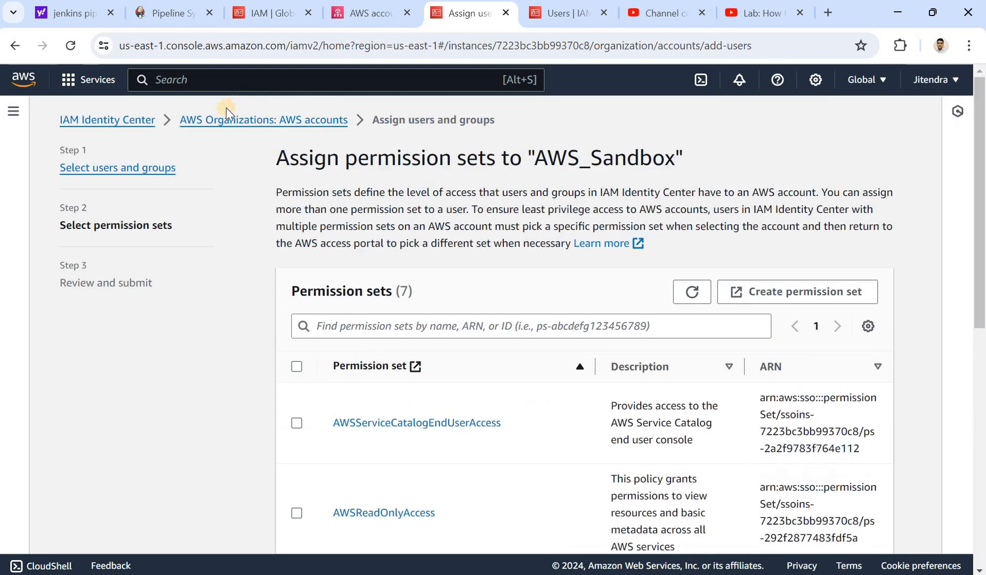
pyautogui.click(223, 121)
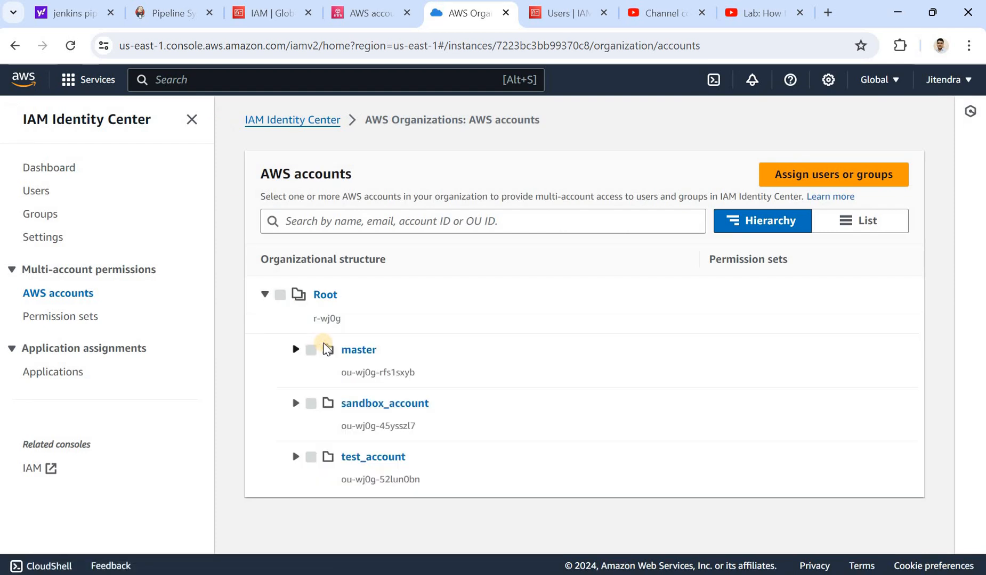
# - Examine the list of existing permission sets in Identity Center and select ReadOnlyAccess
pyautogui.click(66, 318)
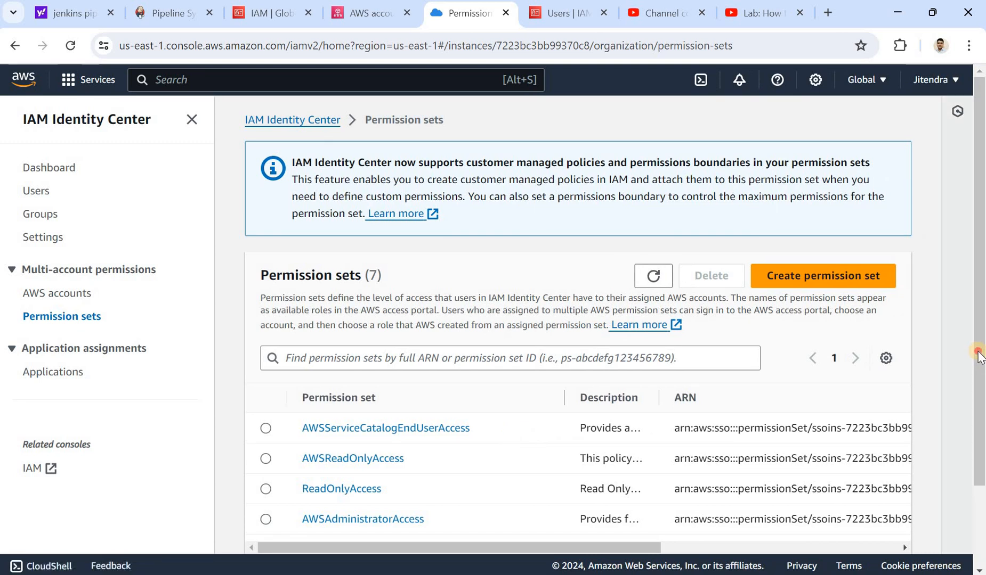
pyautogui.moveTo(982, 391); pyautogui.dragTo(983, 416)
pyautogui.scroll(-2, 983, 424)
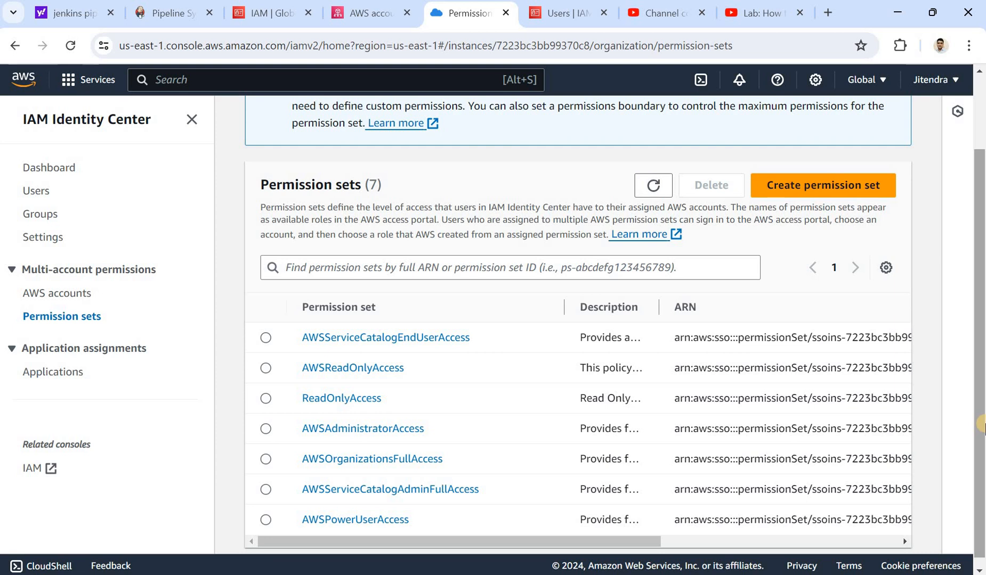
pyautogui.moveTo(981, 355); pyautogui.dragTo(979, 432)
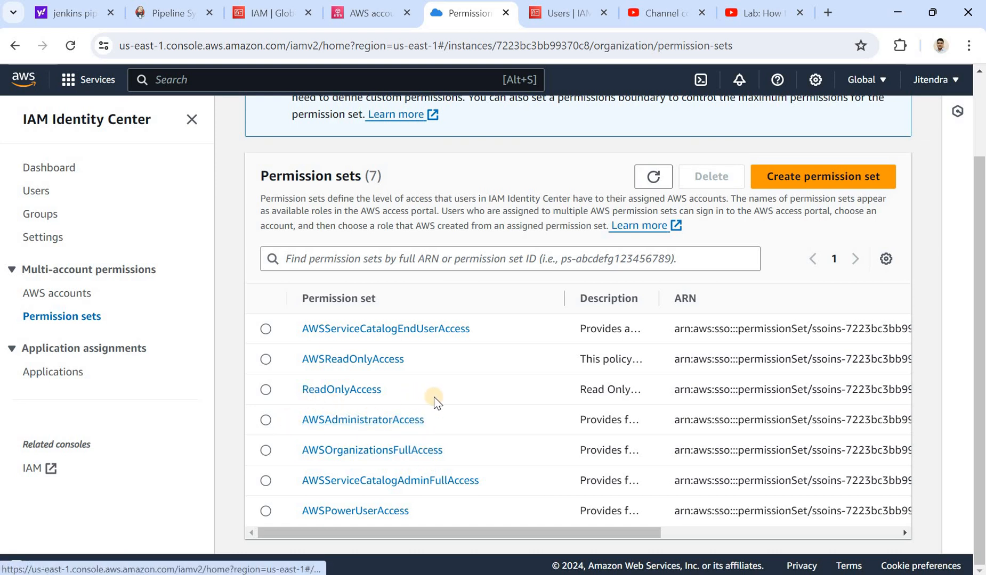
pyautogui.click(266, 390)
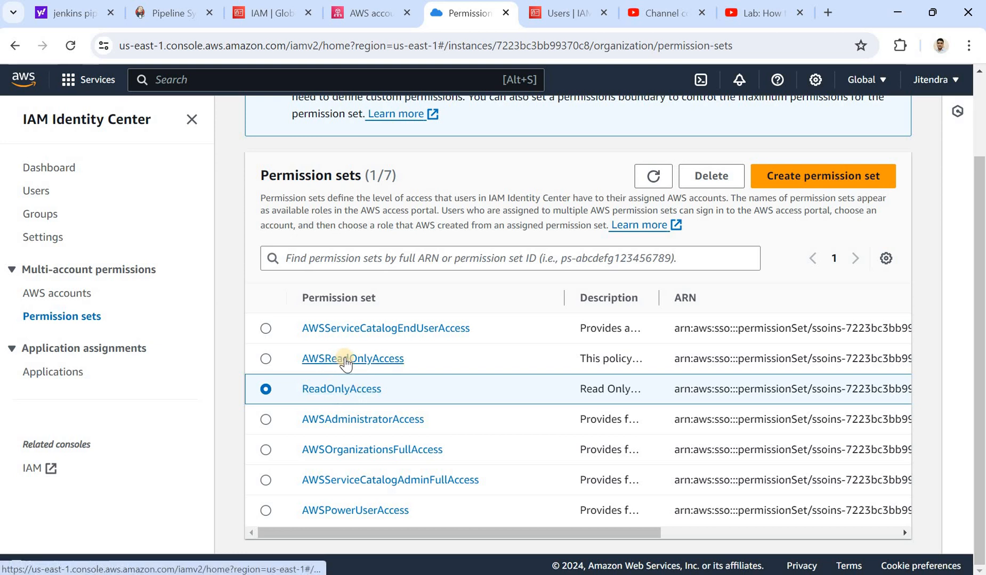
# - Examine the general settings and attached policies of the AWSReadOnlyAccess permission set and return to the permission sets list
pyautogui.click(345, 360)
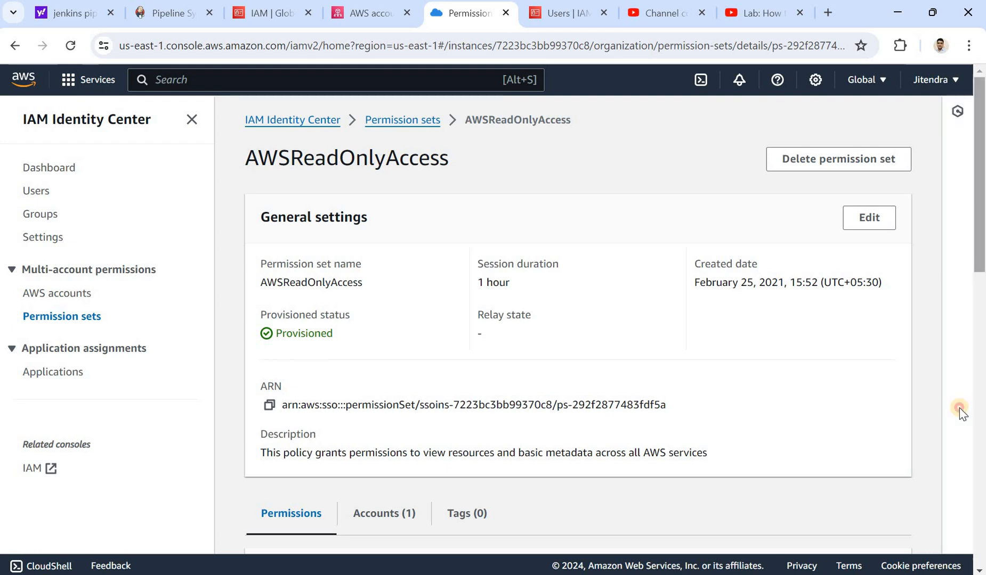
pyautogui.scroll(-4, 959, 415)
pyautogui.scroll(-5, 958, 418)
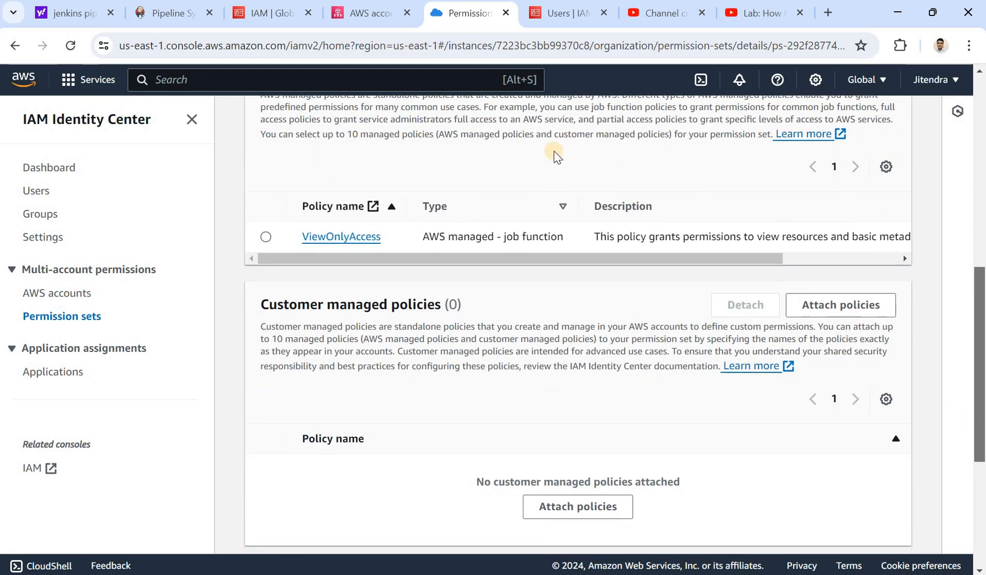
pyautogui.scroll(9, 362, 124)
pyautogui.click(391, 122)
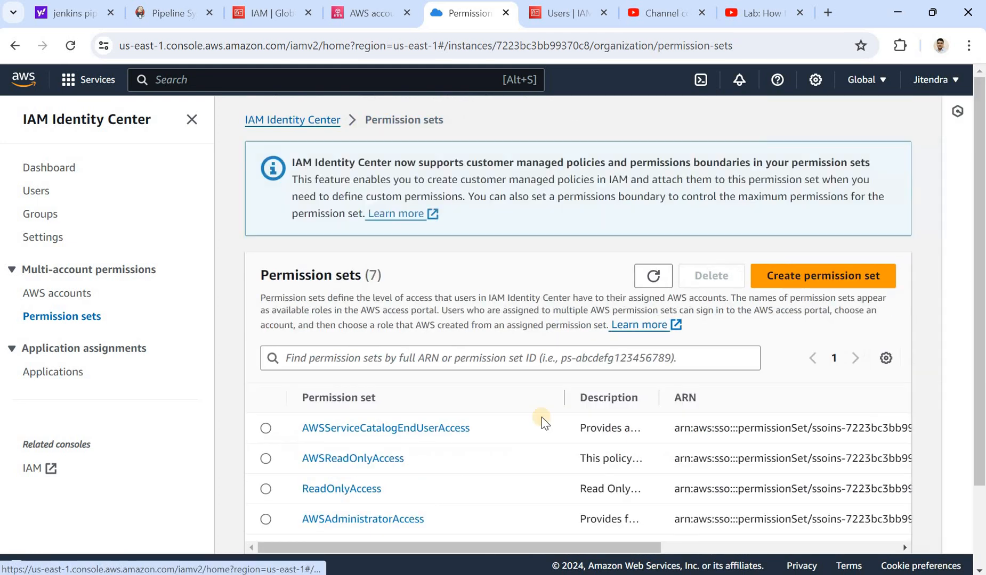
# - Select the AWSReadOnlyAccess permission set and widen the list's Description column to make the descriptions readable
pyautogui.scroll(-2, 974, 389)
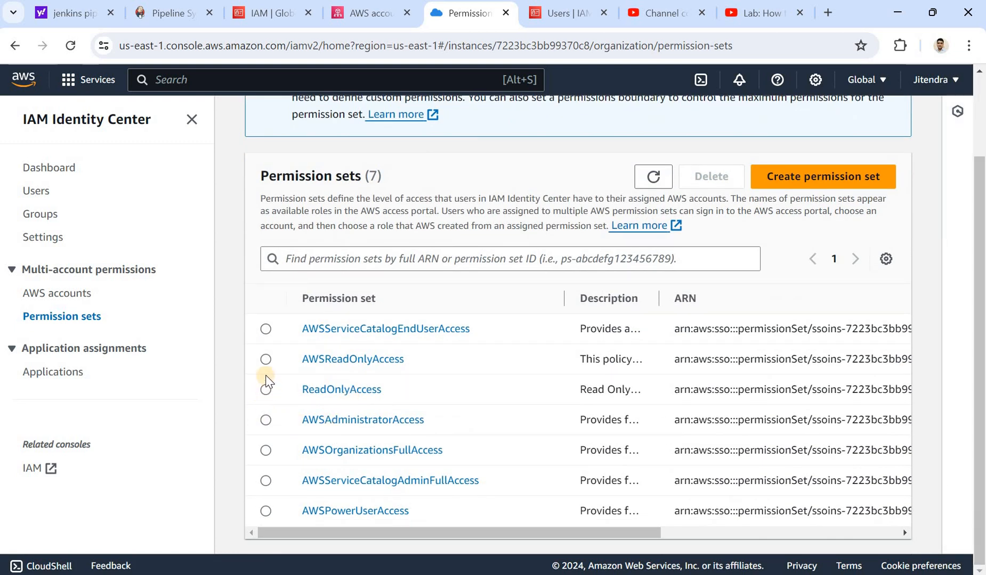
pyautogui.click(265, 360)
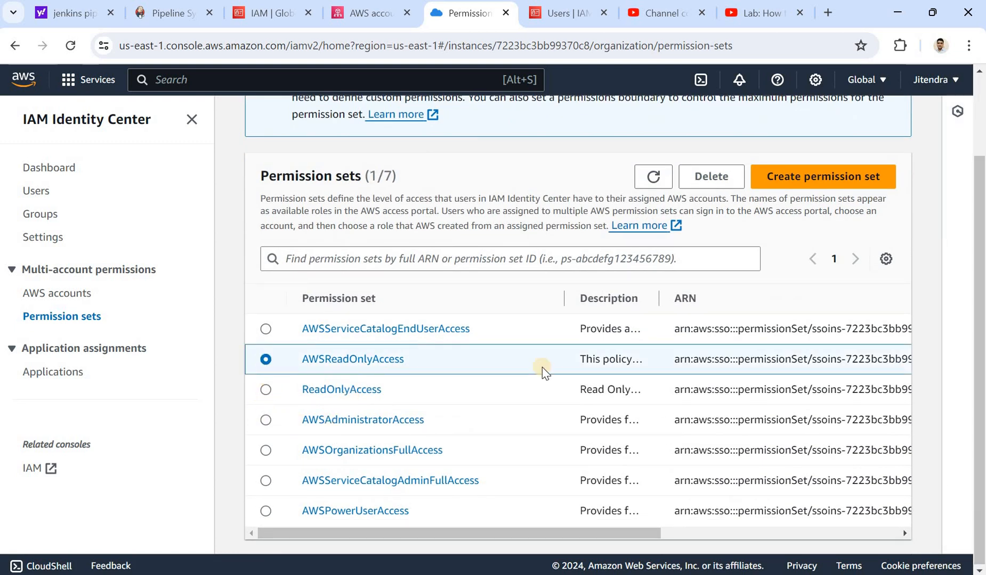
pyautogui.moveTo(655, 298); pyautogui.dragTo(825, 319)
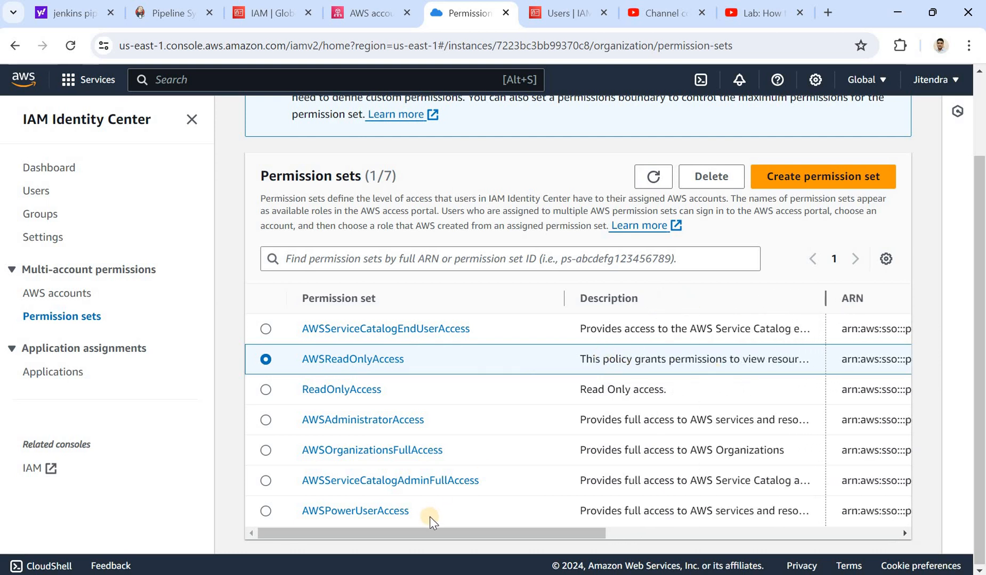
# - Examine the ARN, provisioned status and creation time of the existing permission sets
pyautogui.click(731, 539)
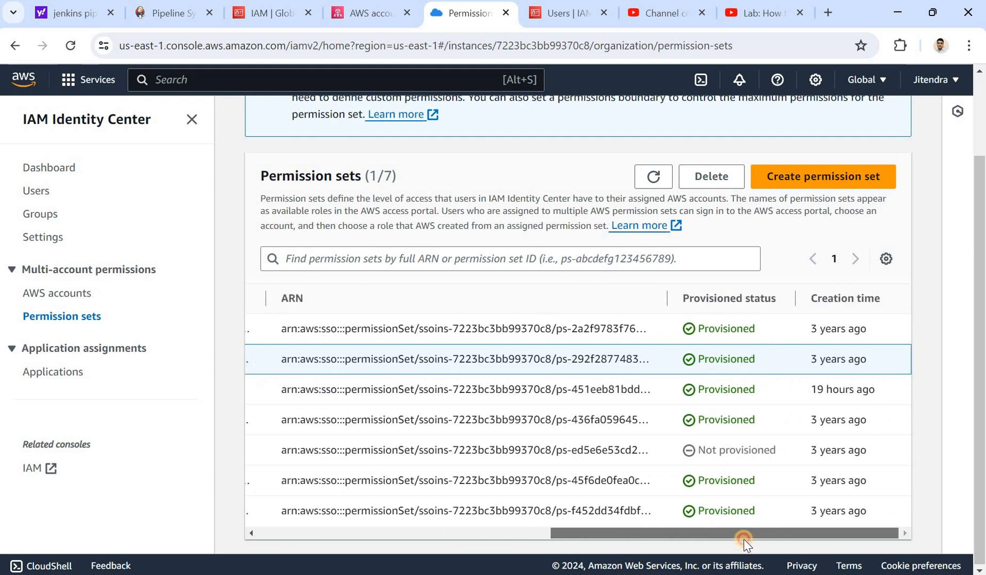
pyautogui.moveTo(743, 539); pyautogui.dragTo(504, 547)
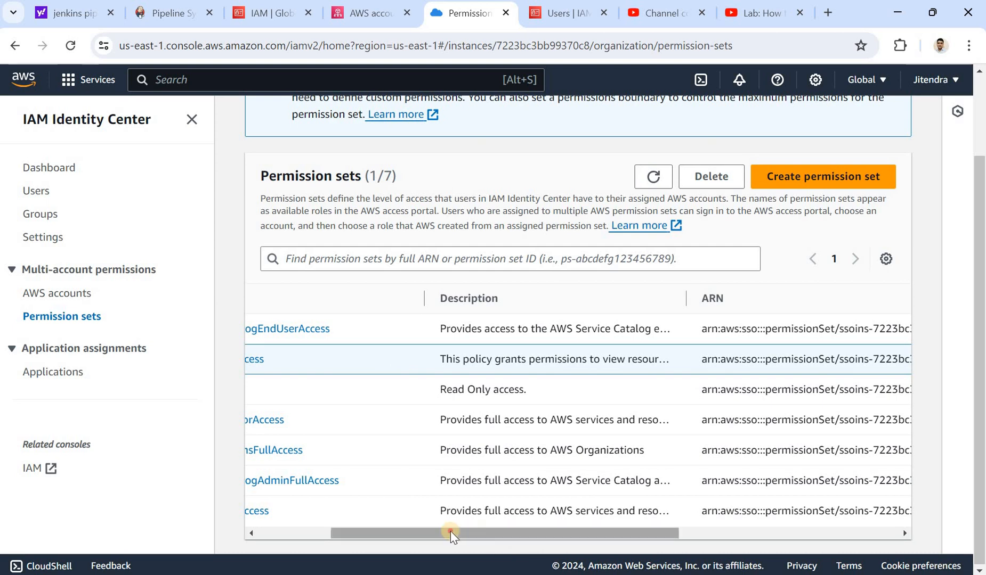
pyautogui.moveTo(439, 533); pyautogui.dragTo(367, 533)
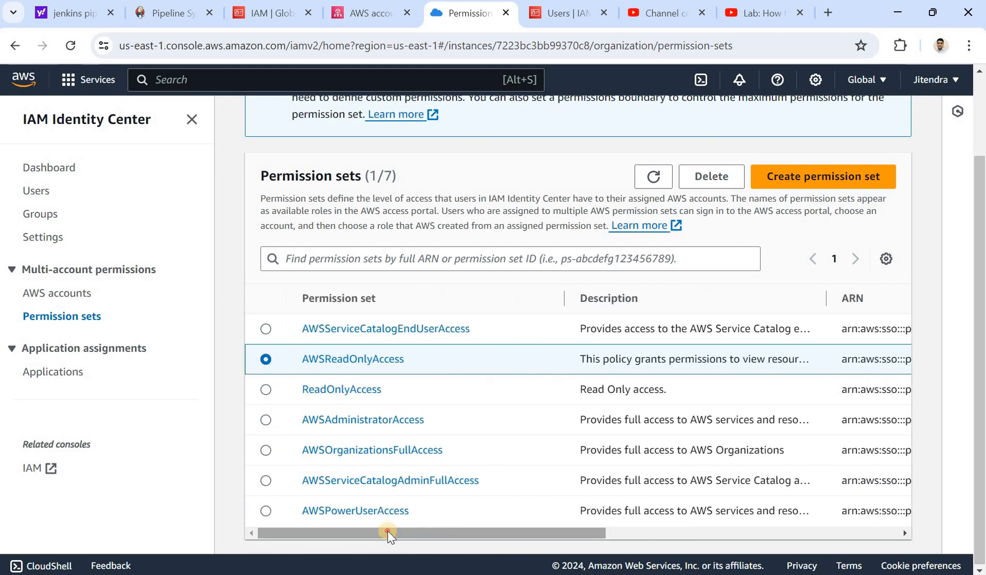
pyautogui.click(673, 539)
pyautogui.hscroll(4, 672, 539)
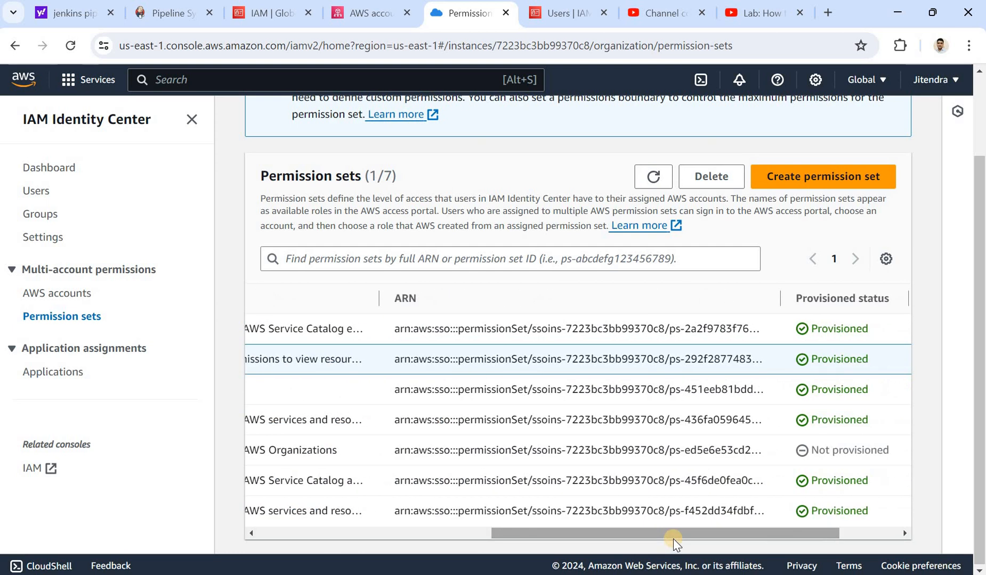
pyautogui.hscroll(2, 824, 536)
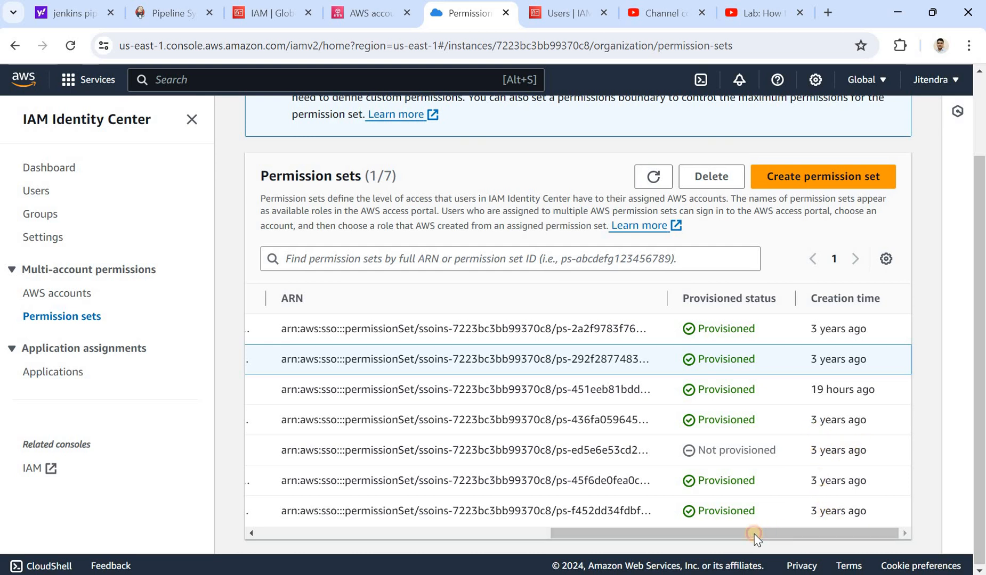
pyautogui.moveTo(751, 535); pyautogui.dragTo(482, 388)
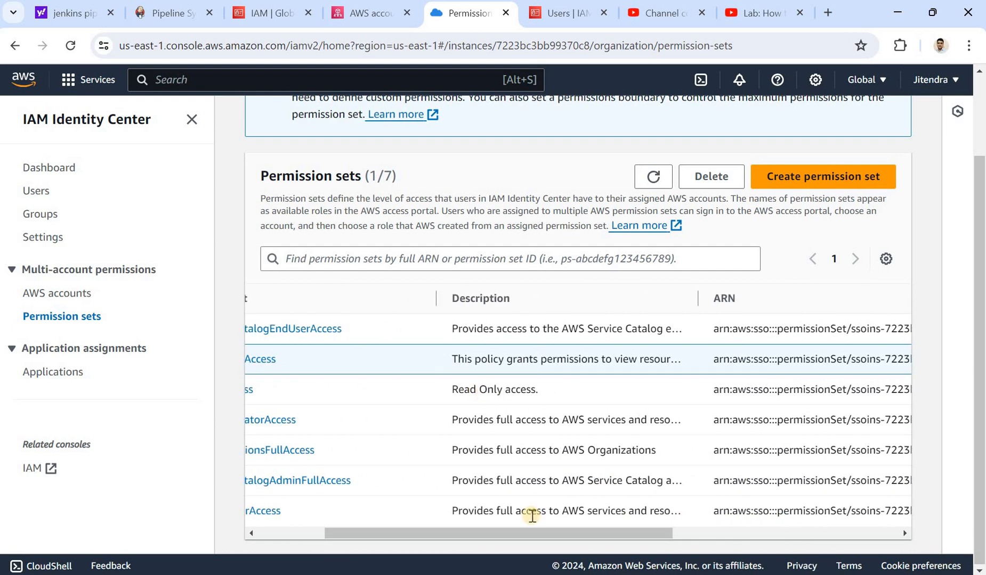
pyautogui.moveTo(489, 535); pyautogui.dragTo(272, 378)
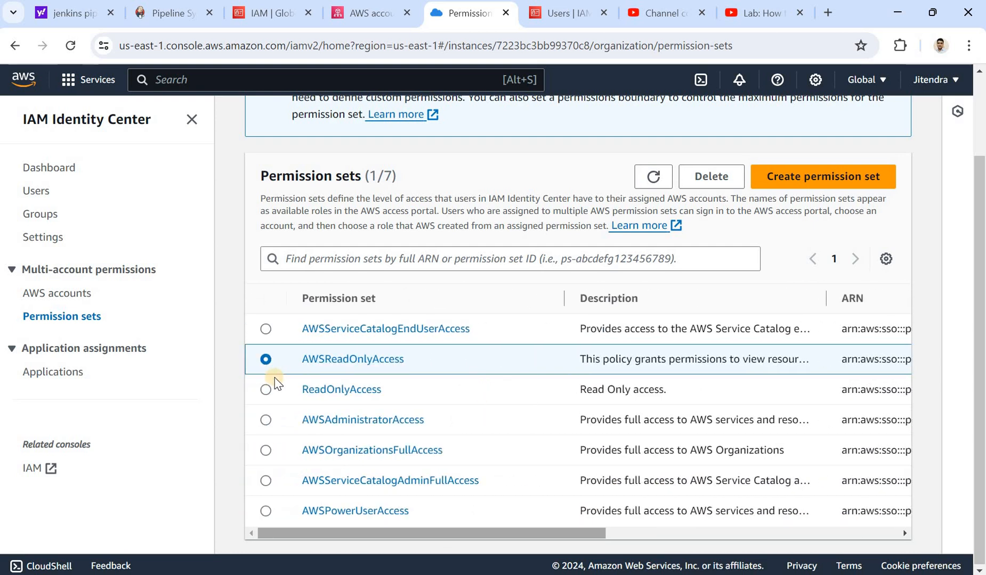
# - Open the ReadOnlyAccess permission set and examine its general settings, managed policies, inline policy and permissions boundary
pyautogui.click(346, 393)
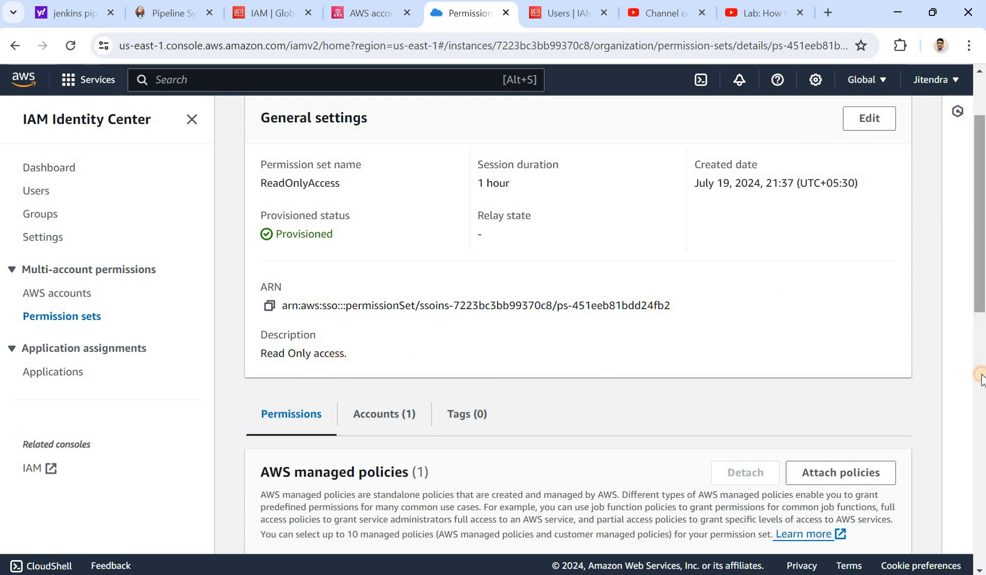
pyautogui.moveTo(978, 252); pyautogui.dragTo(969, 468)
pyautogui.scroll(-4, 969, 467)
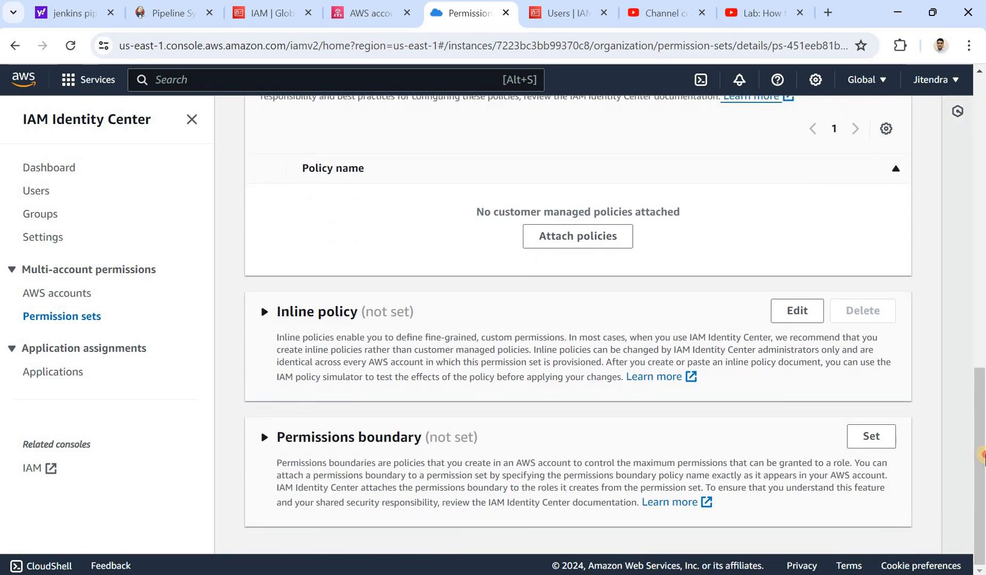
pyautogui.moveTo(973, 472); pyautogui.dragTo(982, 349)
pyautogui.scroll(3, 981, 349)
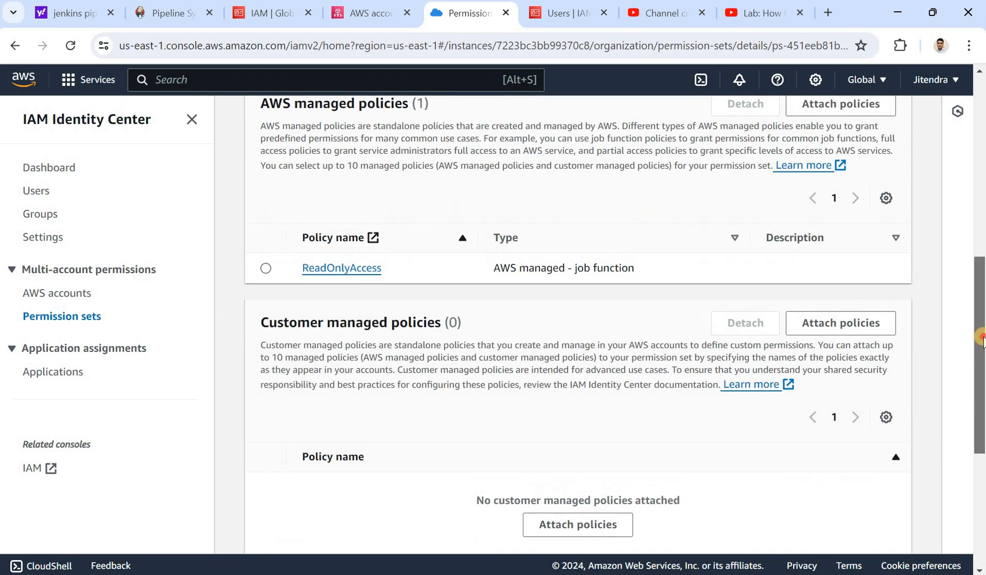
pyautogui.scroll(4, 982, 267)
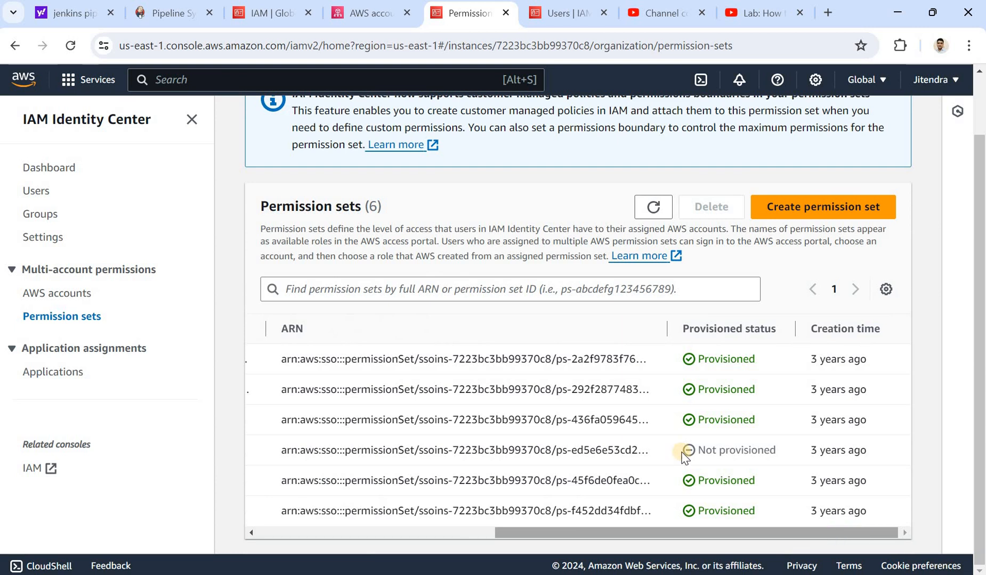
# - Review the permission sets list once more, comparing names with provisioned status and creation time
pyautogui.moveTo(640, 529); pyautogui.dragTo(392, 521)
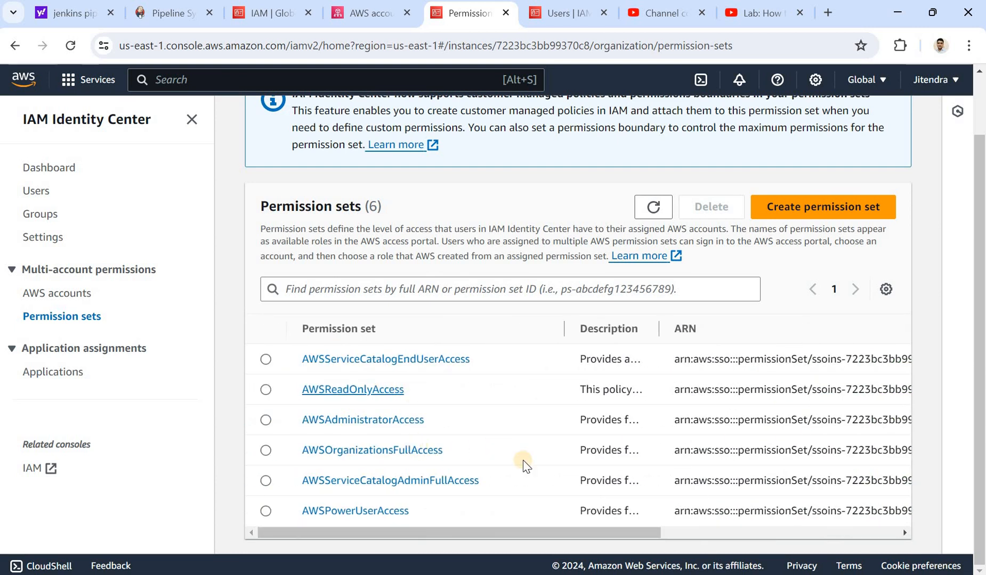
pyautogui.moveTo(478, 527); pyautogui.dragTo(814, 445)
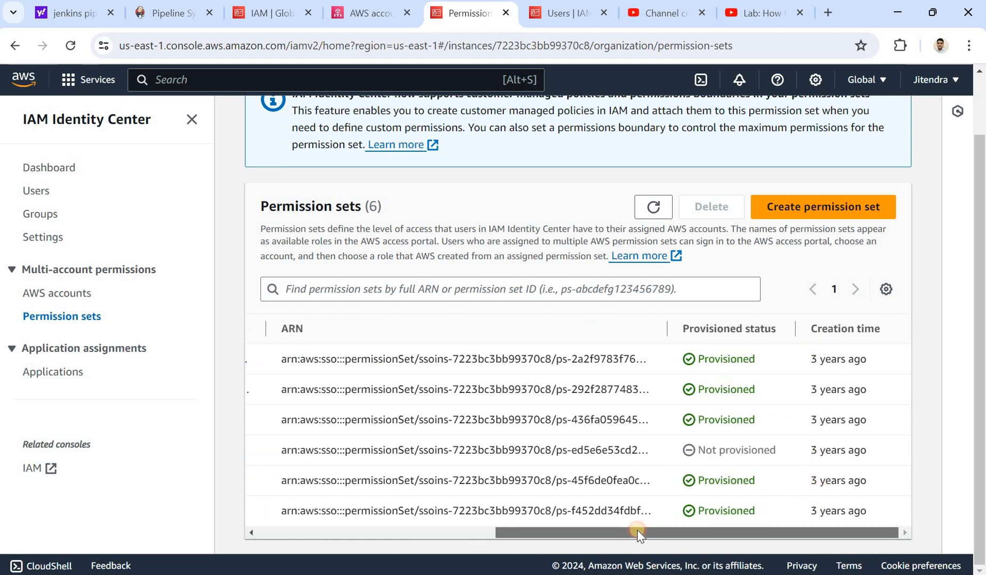
pyautogui.moveTo(638, 534); pyautogui.dragTo(401, 528)
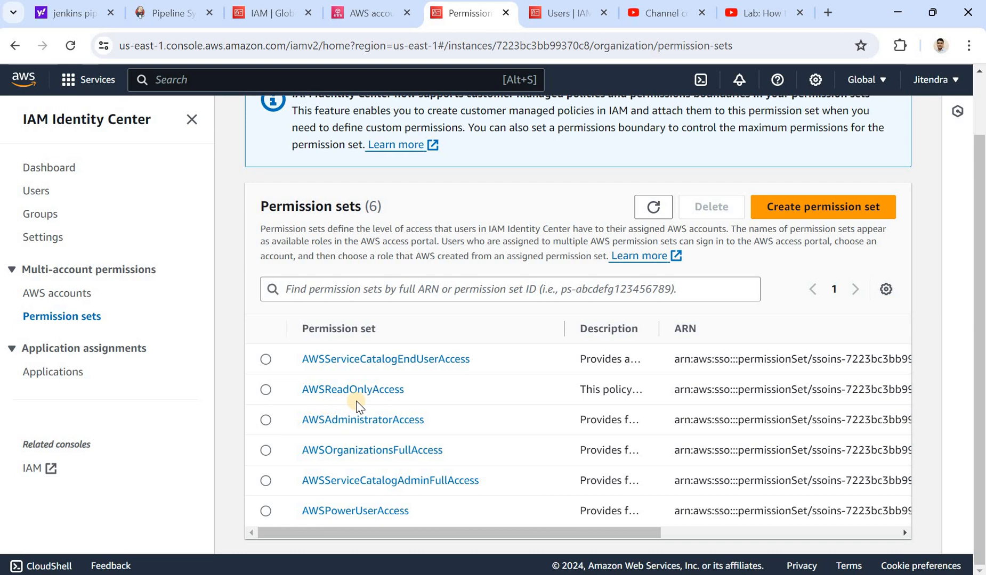
# - Start creating a permission set, look through the predefined AWS managed policies and select DatabaseAdministrator
pyautogui.click(812, 207)
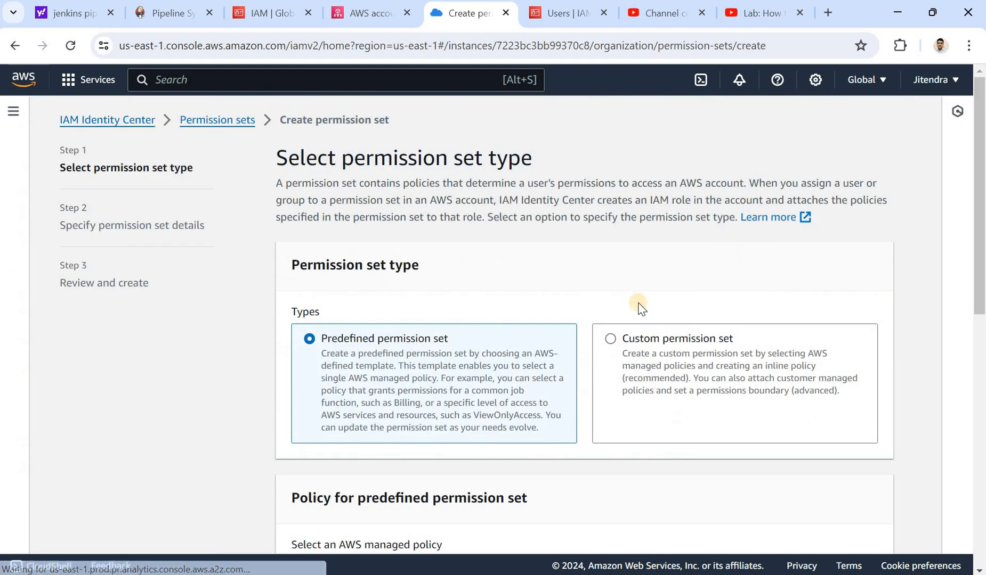
pyautogui.click(770, 360)
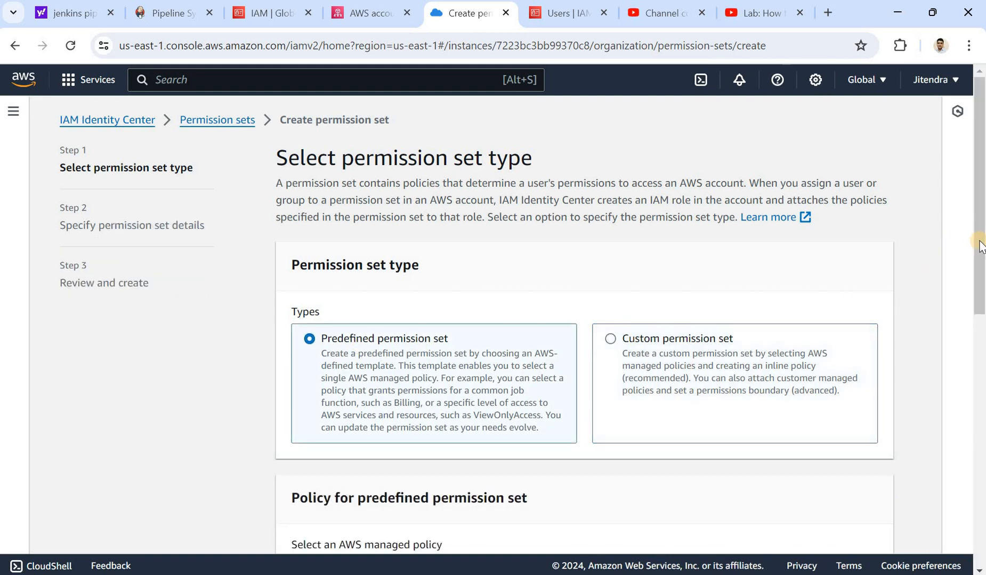
pyautogui.moveTo(978, 306); pyautogui.dragTo(966, 488)
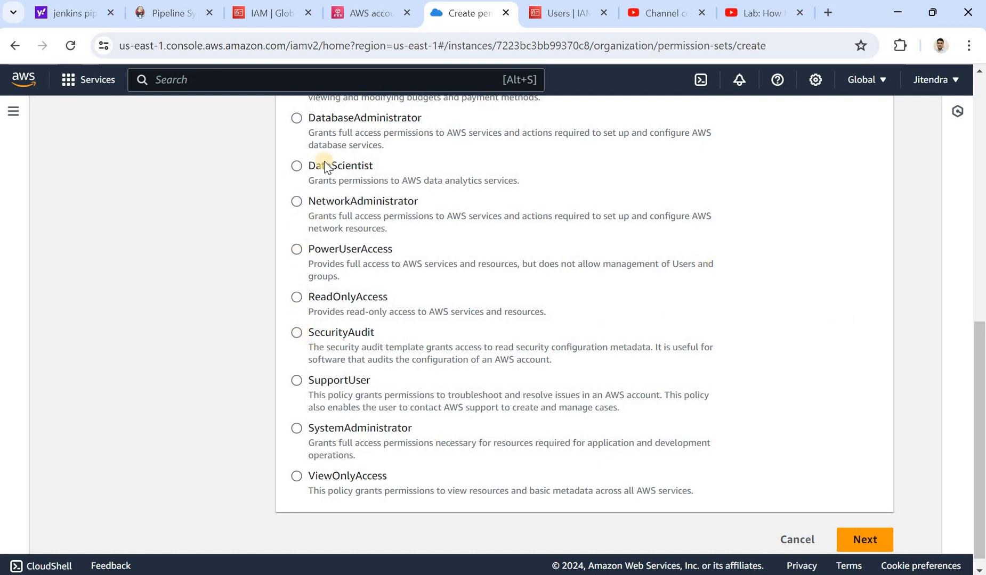
pyautogui.click(297, 119)
pyautogui.scroll(7, 979, 266)
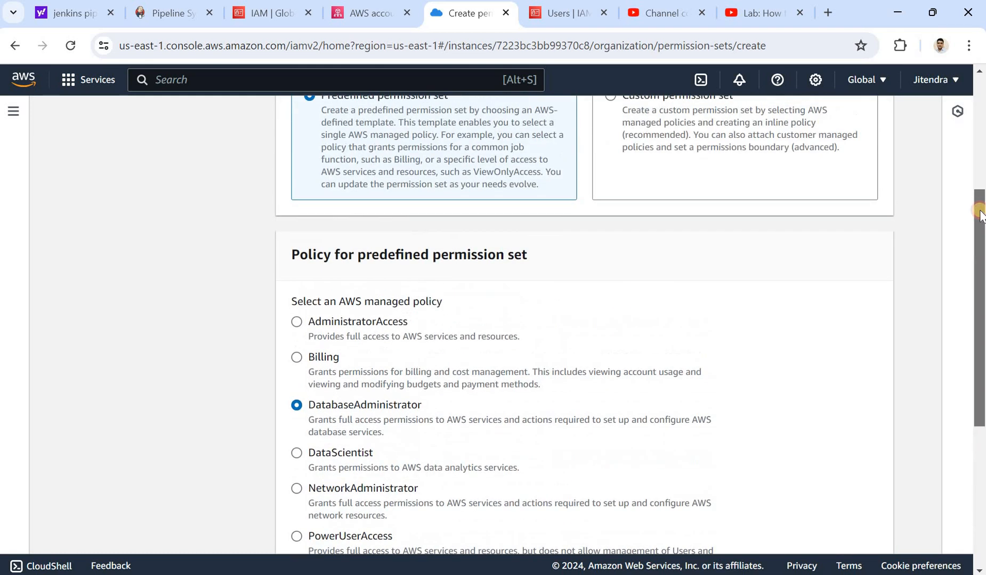
# - Change the type to Custom permission set, continue to the policies and permissions boundary and review the policy categories
pyautogui.click(648, 237)
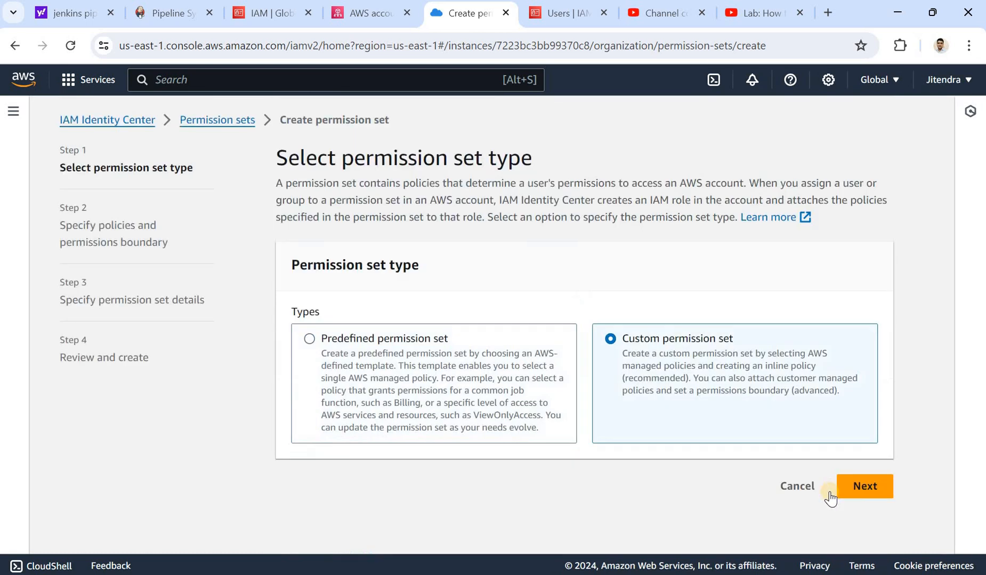
pyautogui.click(862, 488)
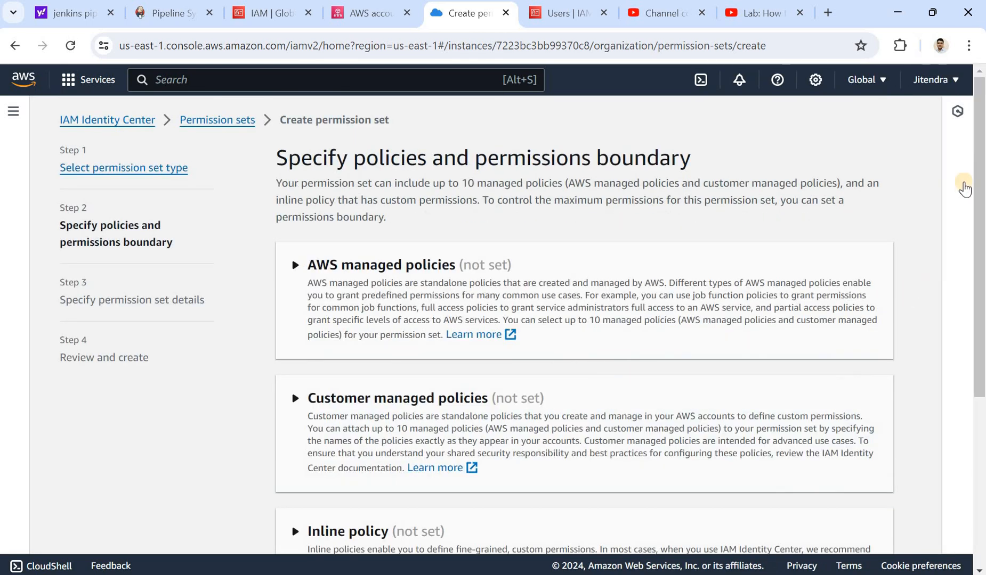
pyautogui.scroll(-5, 981, 341)
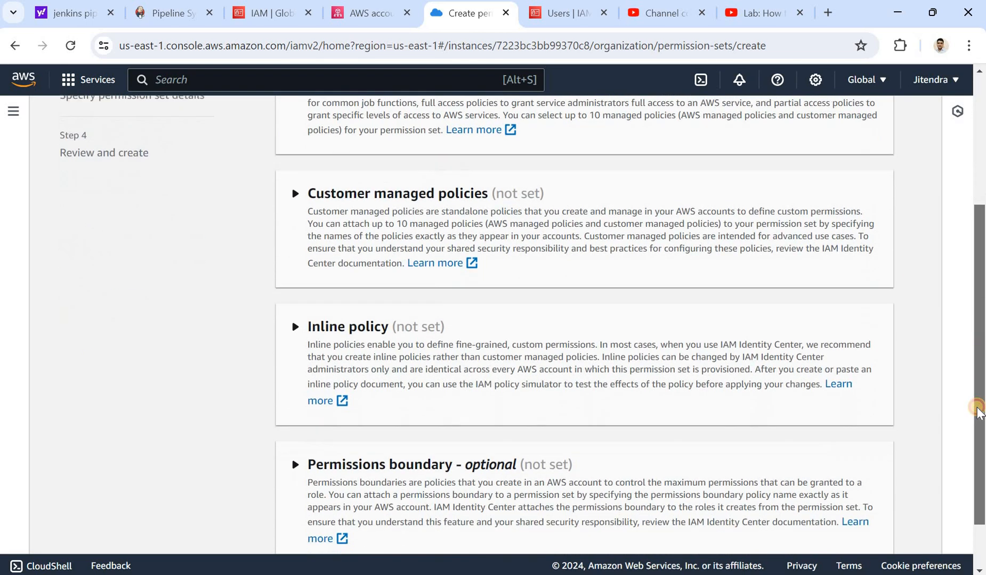
pyautogui.moveTo(980, 375); pyautogui.dragTo(977, 255)
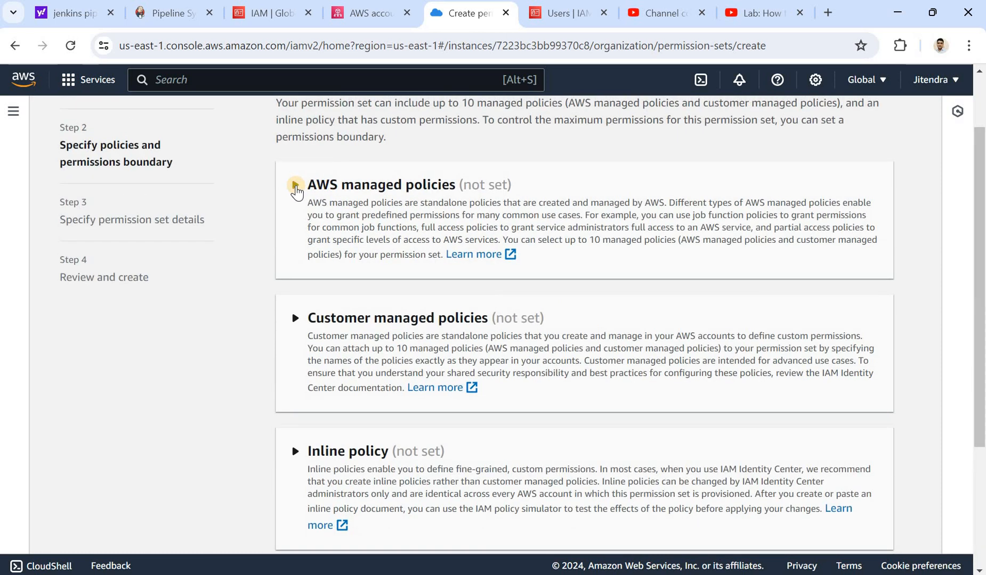
# - Search the AWS managed policies for "ec2full", select the Amazon EC2 full access policy and continue to the permission set details
pyautogui.click(296, 186)
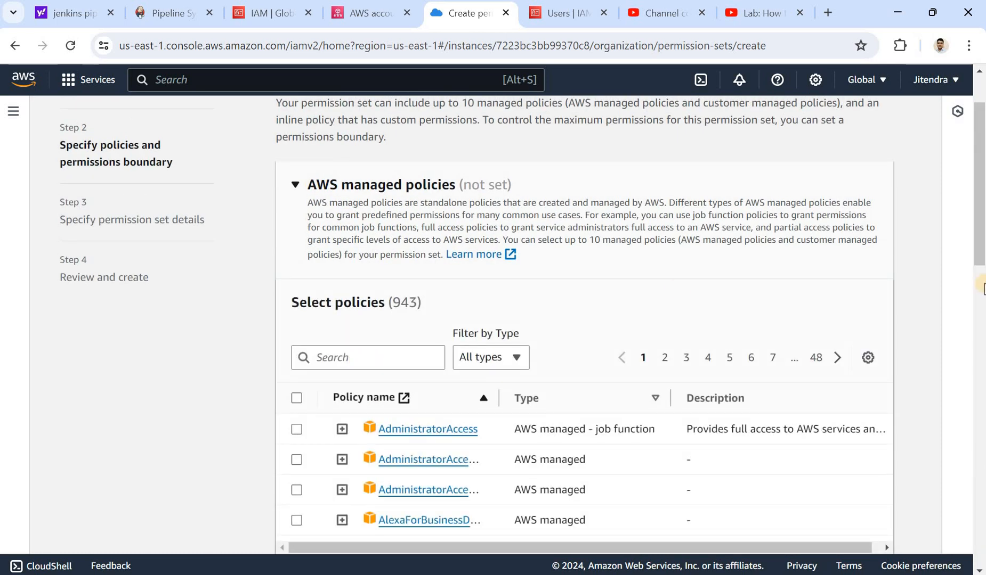
pyautogui.scroll(-1, 330, 264)
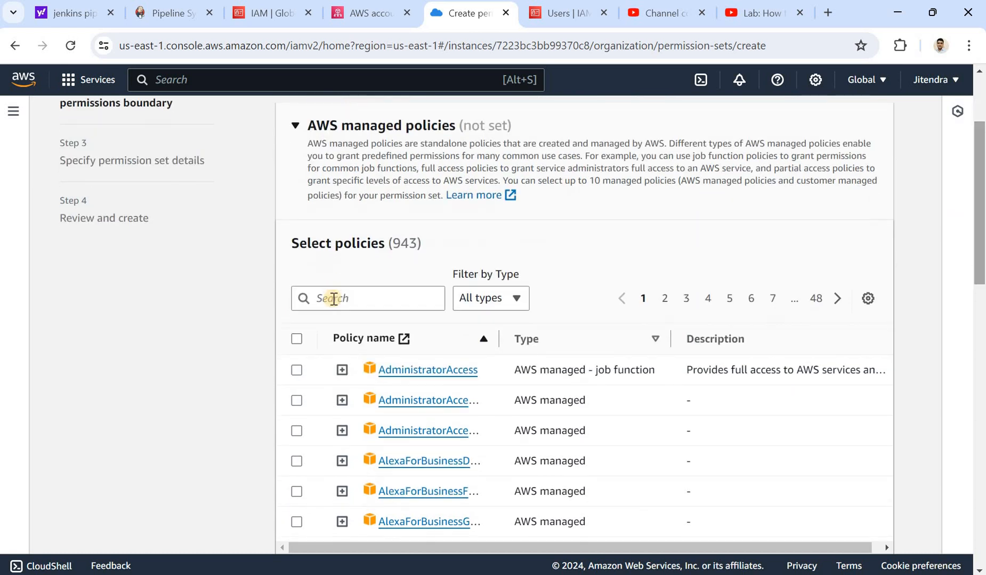
pyautogui.click(333, 298)
pyautogui.write('ec')
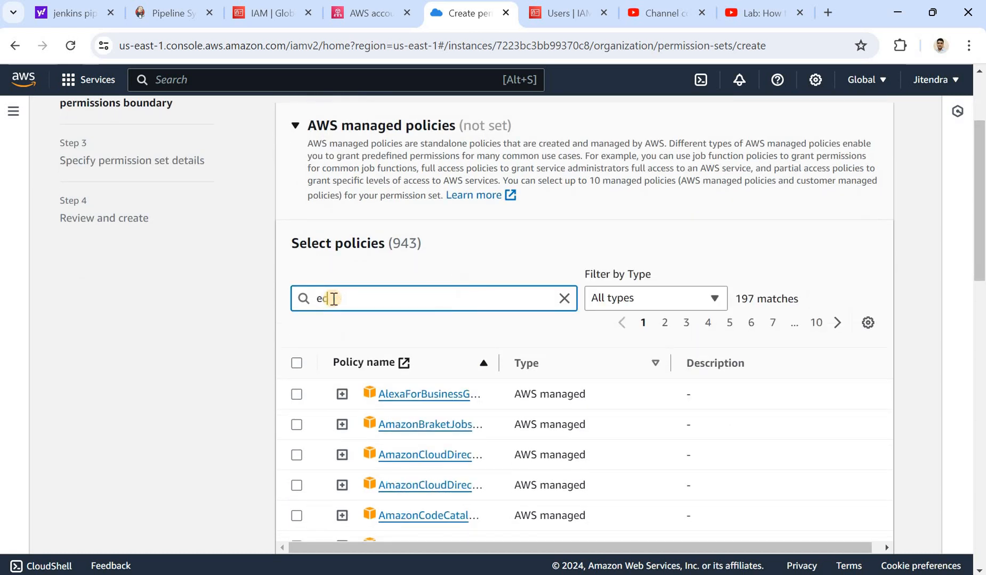
pyautogui.write('2full')
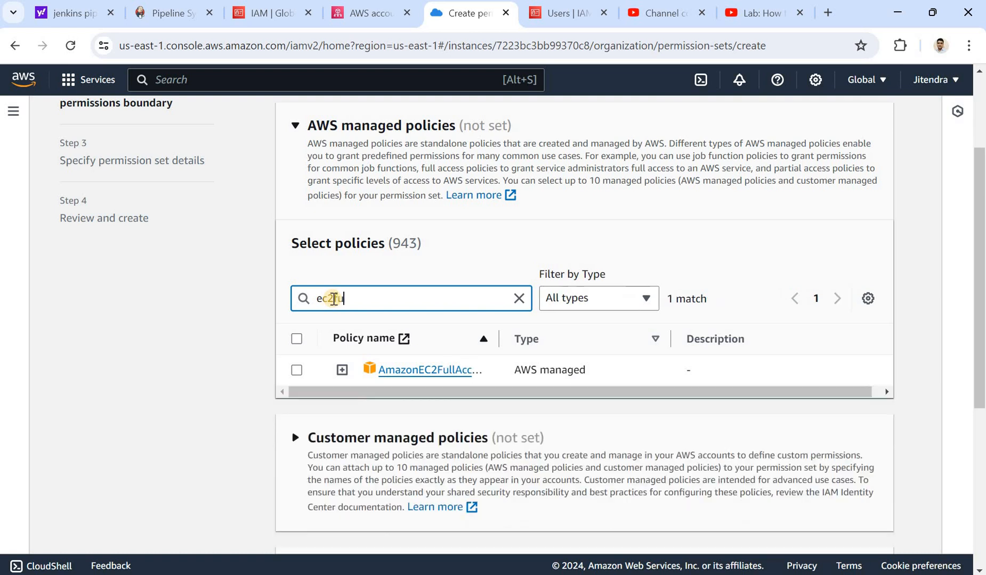
pyautogui.click(297, 370)
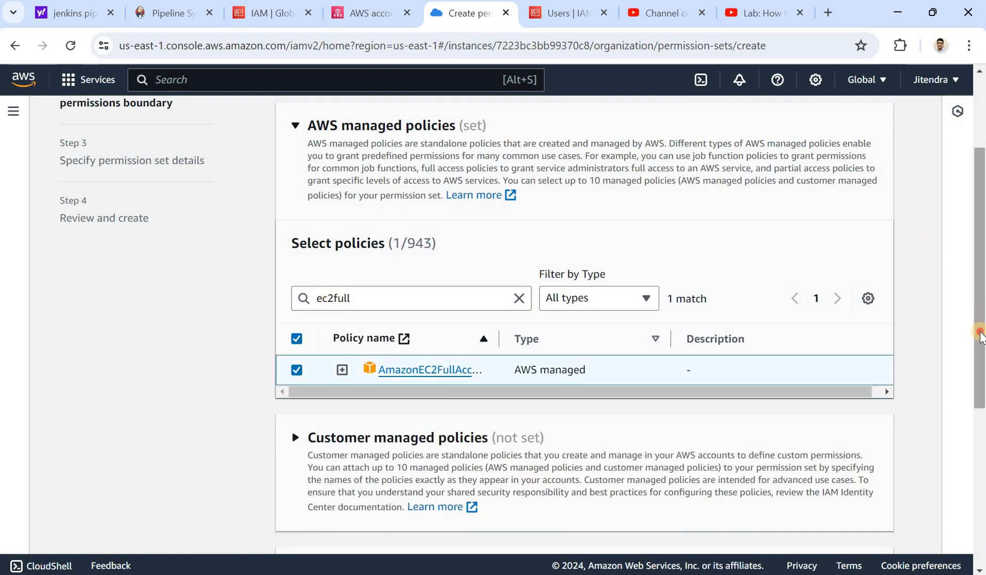
pyautogui.moveTo(979, 250); pyautogui.dragTo(977, 413)
pyautogui.scroll(-2, 568, 385)
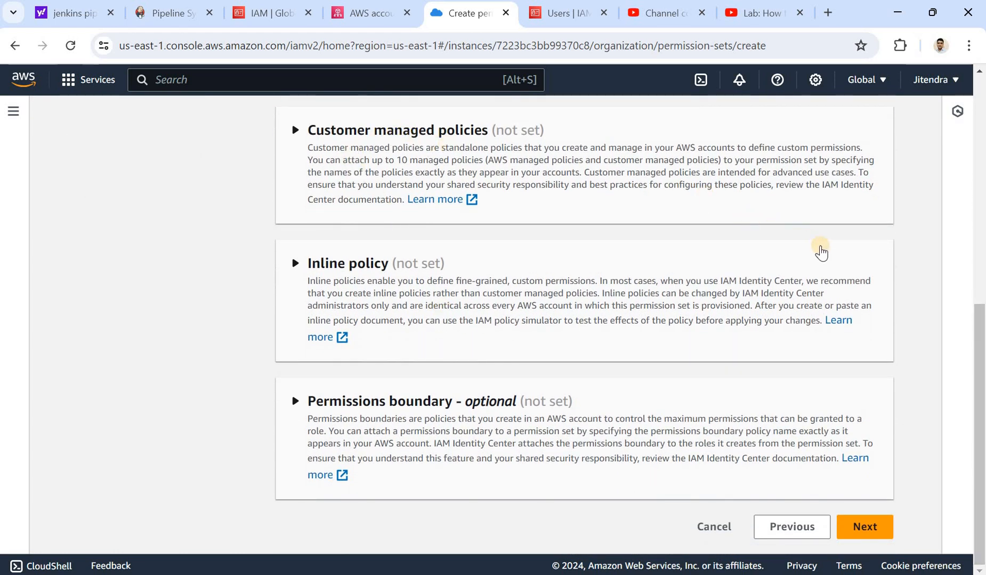
pyautogui.click(869, 526)
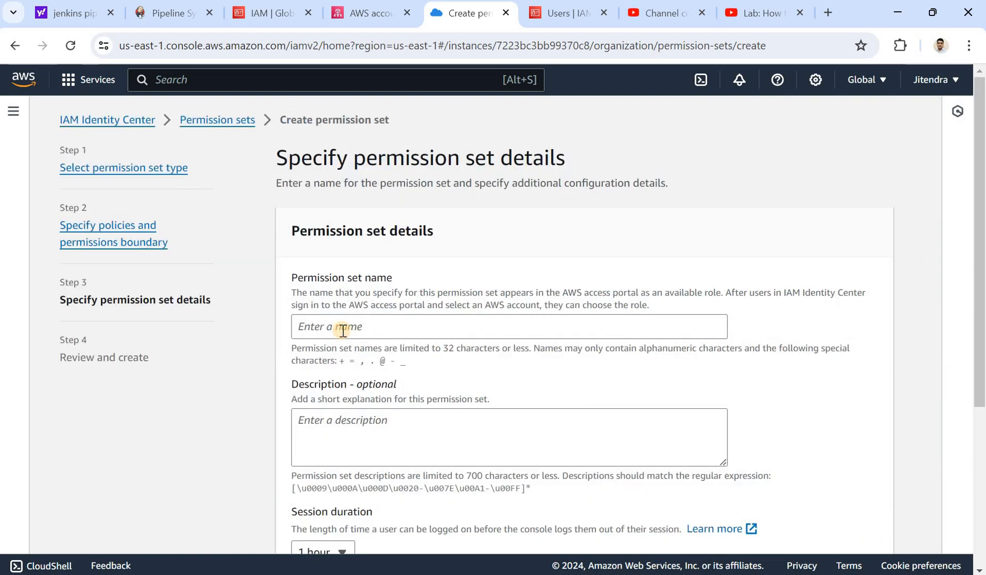
# - Name the permission set EC2fullaccess, without spaces
pyautogui.click(343, 331)
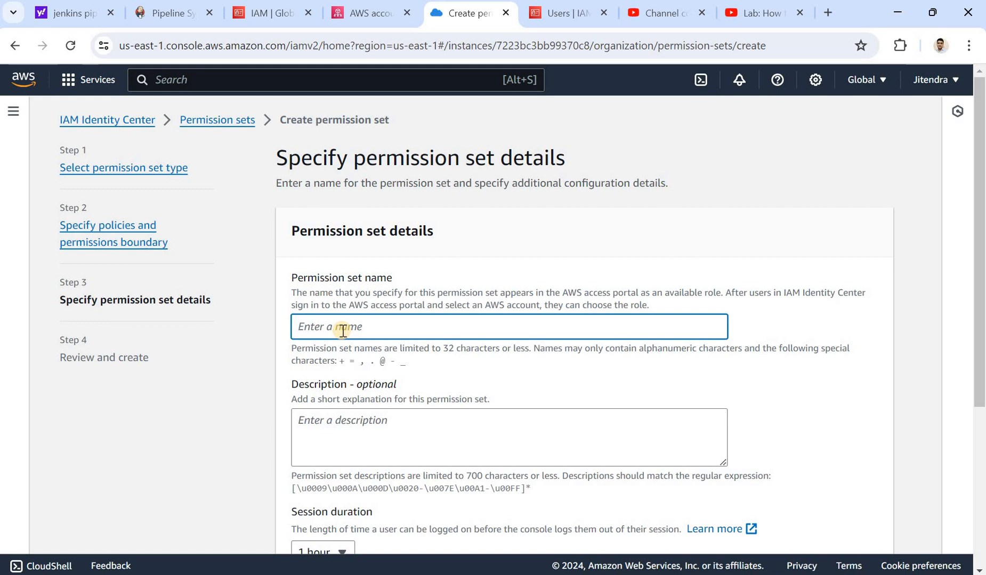
pyautogui.write('E')
pyautogui.write('C2full access')
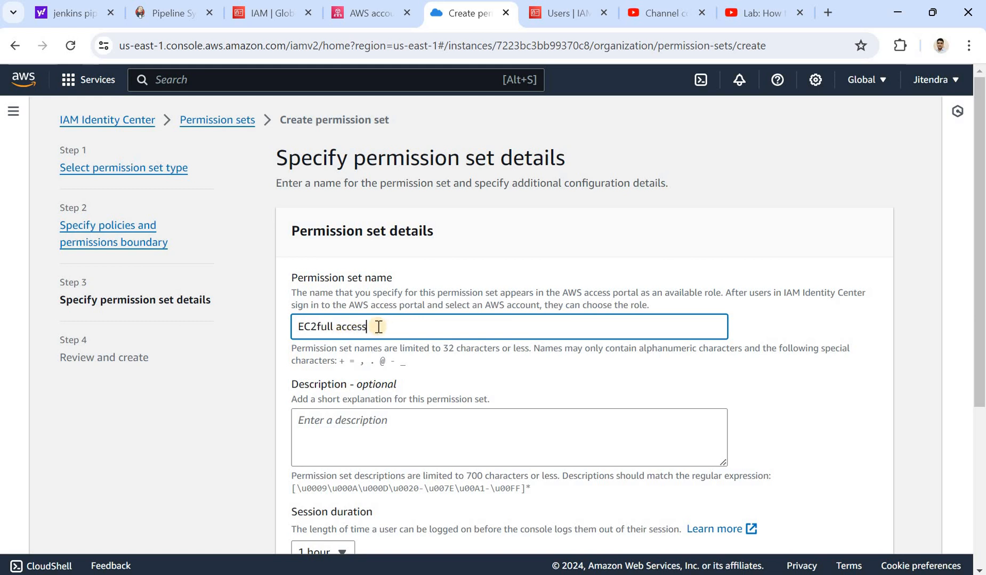
pyautogui.click(337, 326)
pyautogui.press('BackSpace')
# - Copy the permission set name into the description so that it reads EC2fullaccess
pyautogui.hotkey('ctrl', 'a')
pyautogui.hotkey('ctrl', 'c')
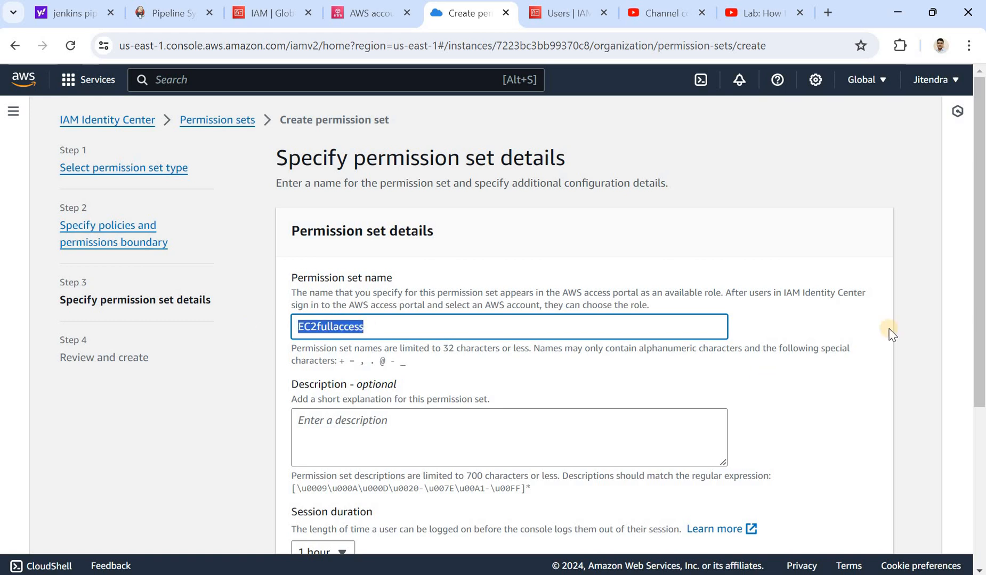
pyautogui.scroll(-3, 330, 297)
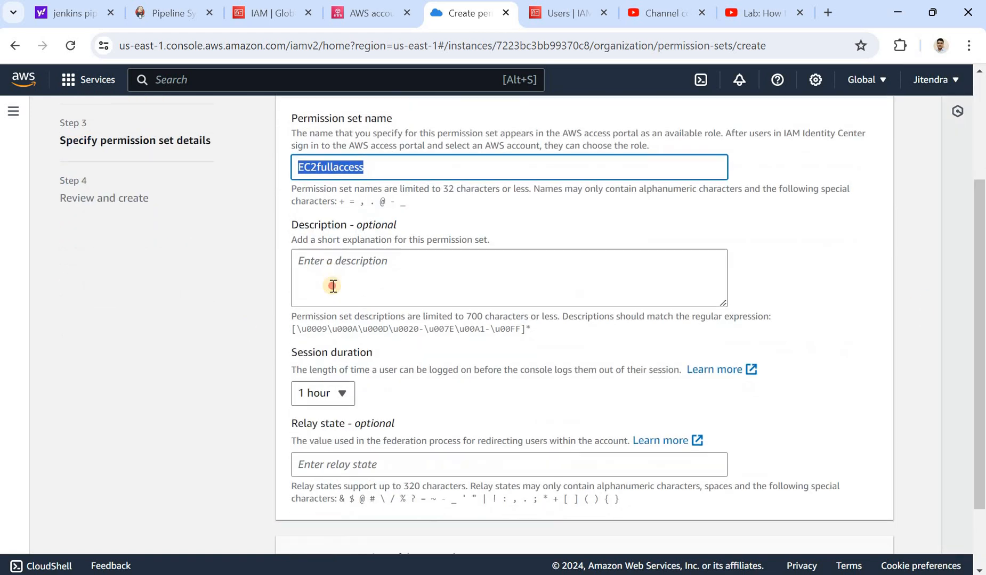
pyautogui.click(330, 286)
pyautogui.hotkey('ctrl', 'v')
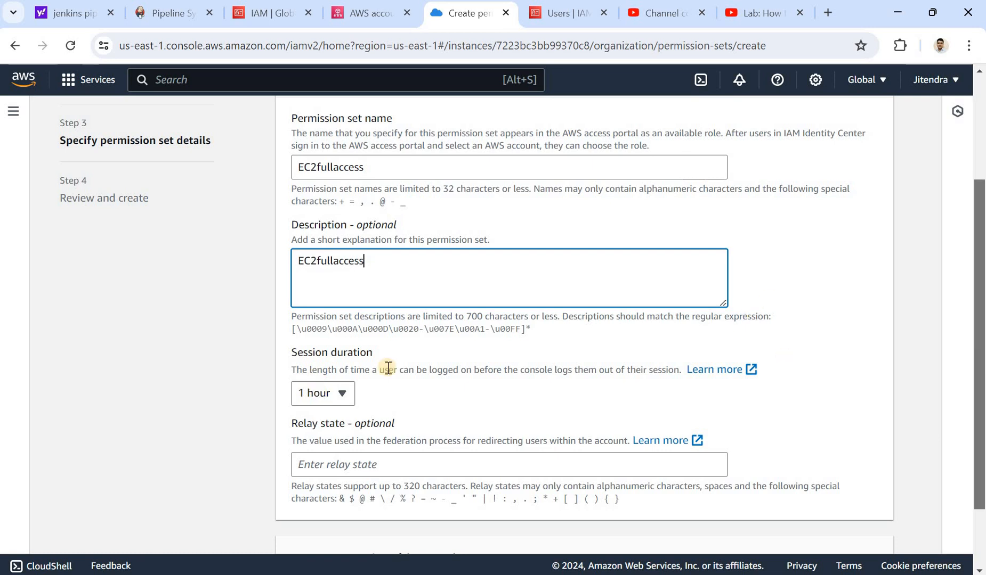
pyautogui.scroll(-3, 372, 375)
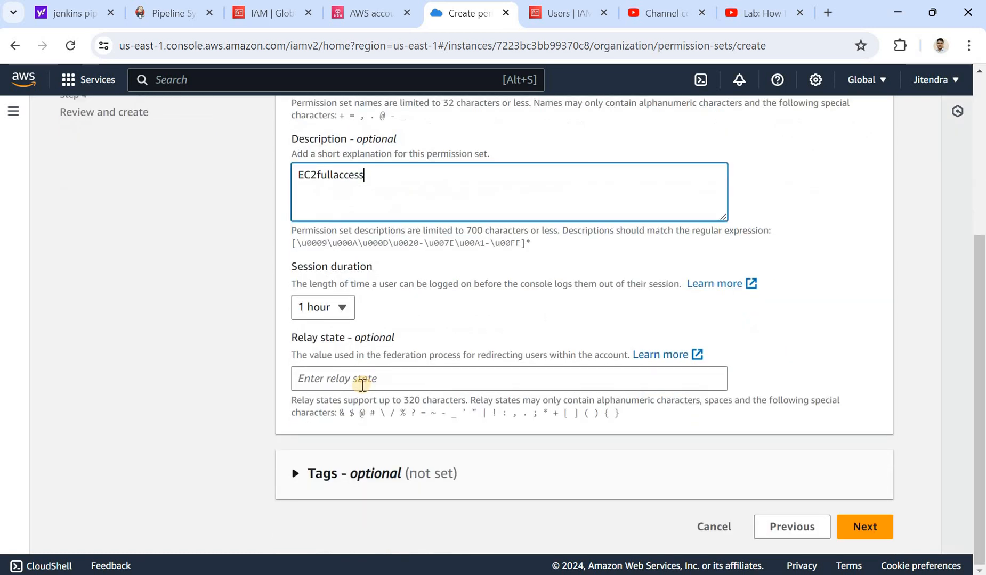
# - Keep the 1 hour session duration, continue to the review and create the EC2fullaccess permission set
pyautogui.click(865, 527)
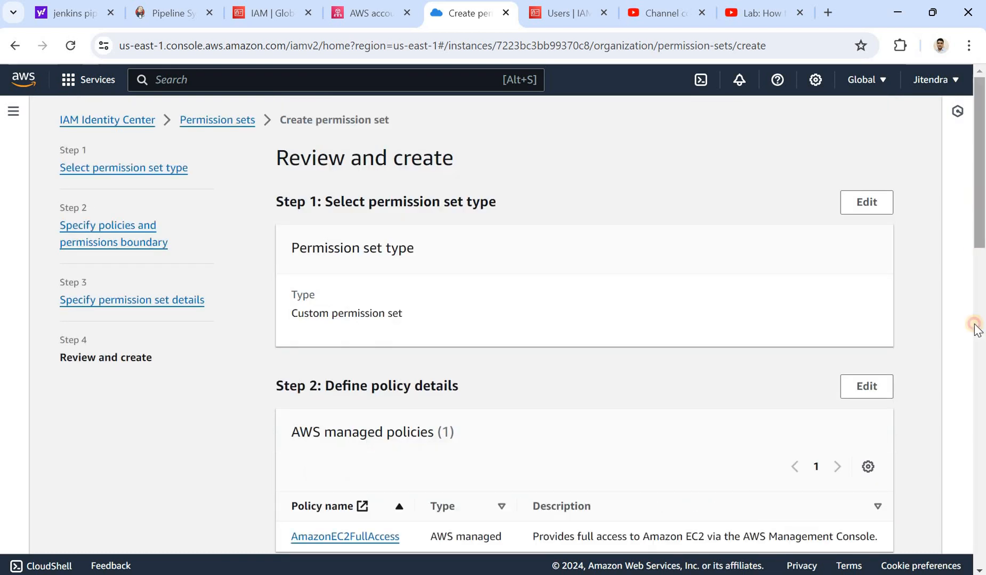
pyautogui.scroll(-10, 975, 405)
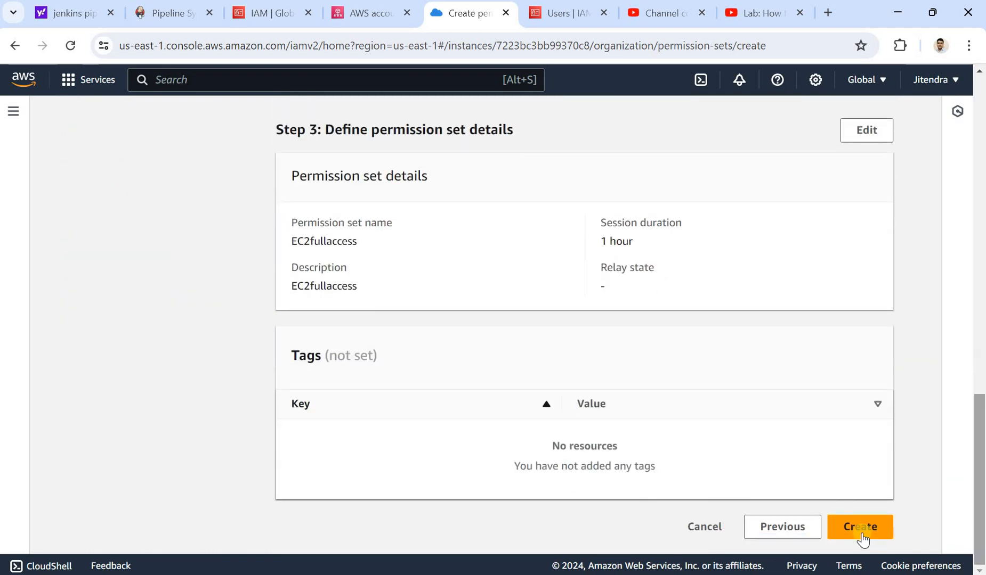
pyautogui.click(863, 535)
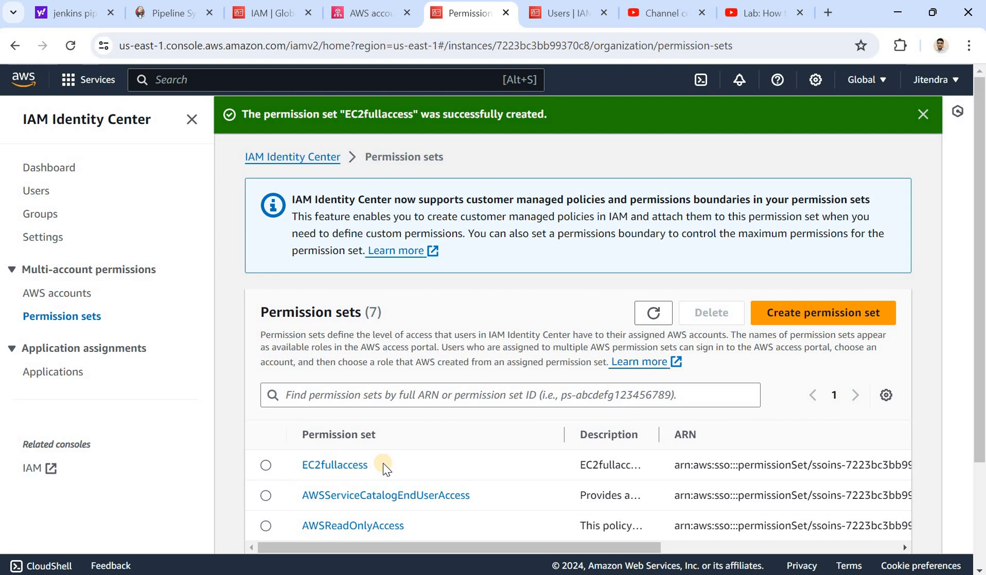
# - Open the EC2fullaccess permission set, check its policies and the accounts where it is provisioned, and return to the permission sets list
pyautogui.click(339, 466)
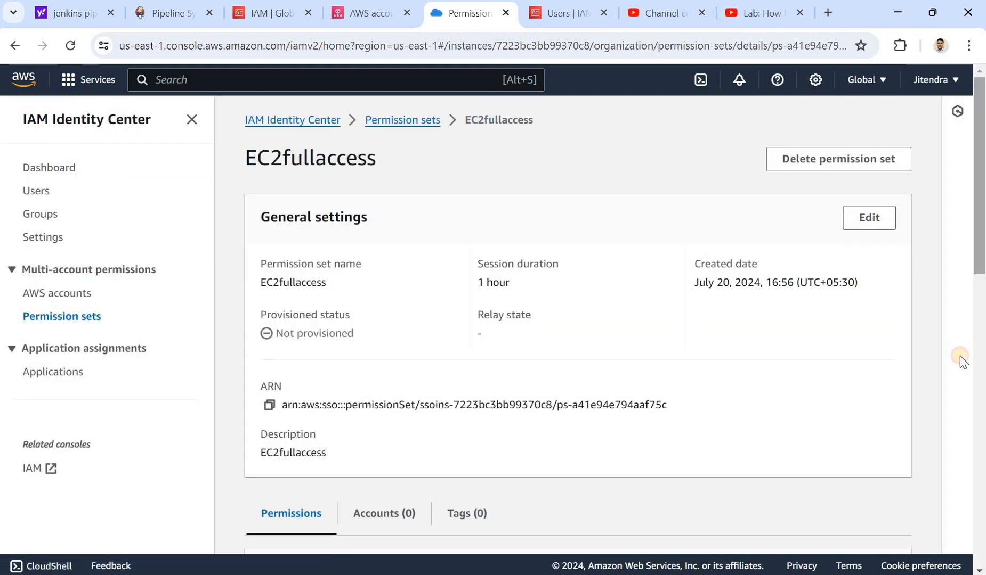
pyautogui.scroll(-8, 959, 367)
pyautogui.scroll(3, 585, 313)
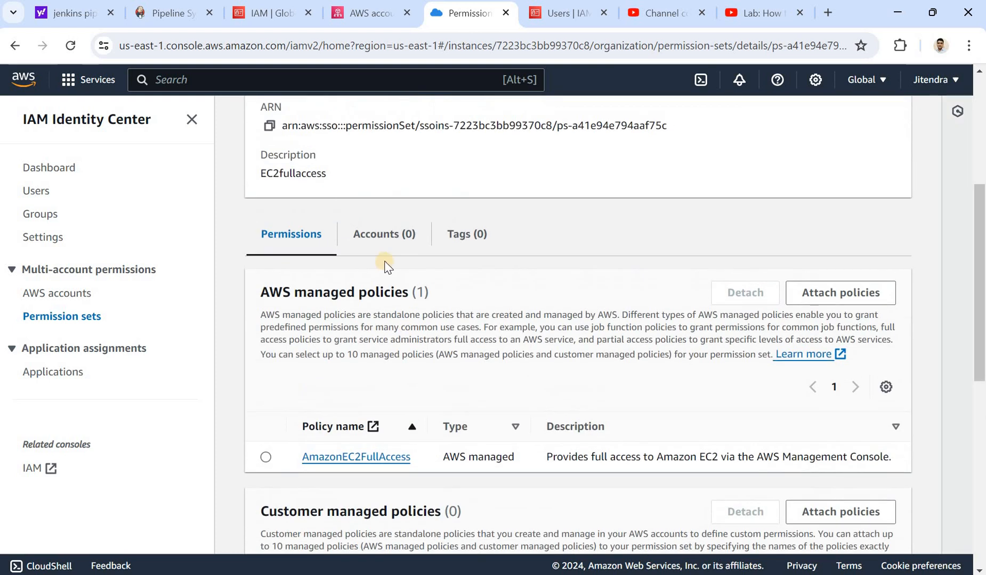
pyautogui.click(387, 235)
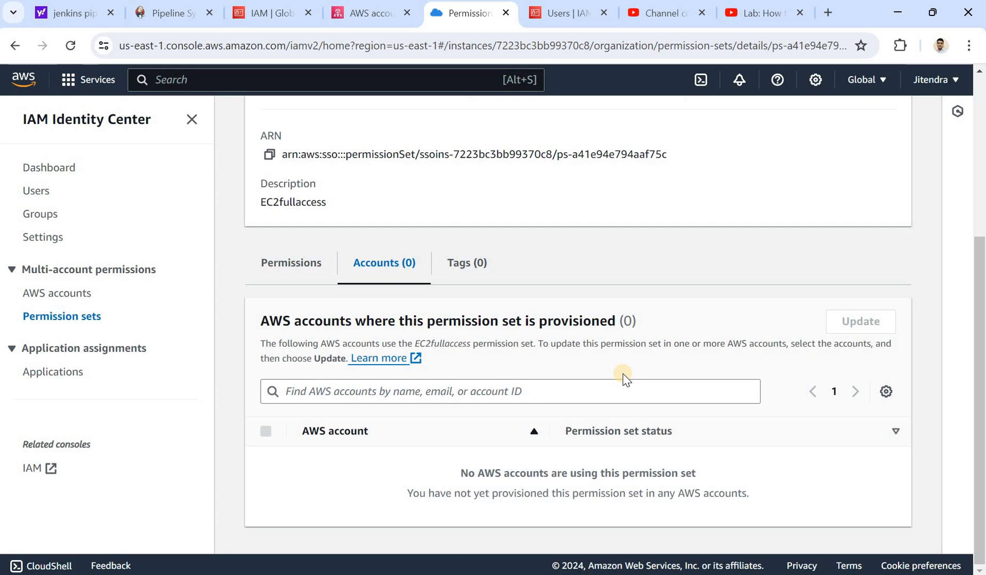
pyautogui.click(71, 319)
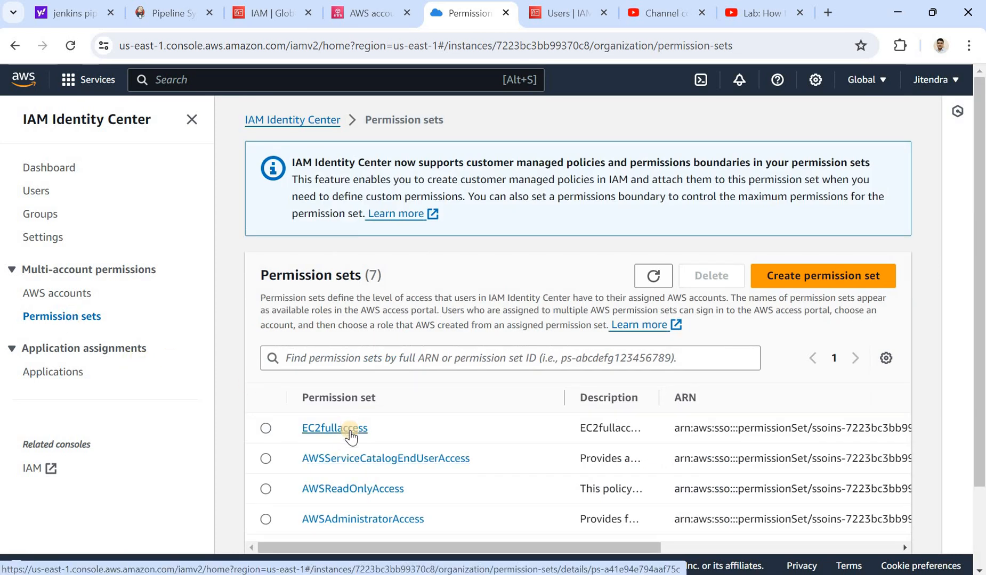
# - Reopen the EC2fullaccess permission set and review its AWS managed, customer managed and inline policies and its permissions boundary
pyautogui.click(351, 435)
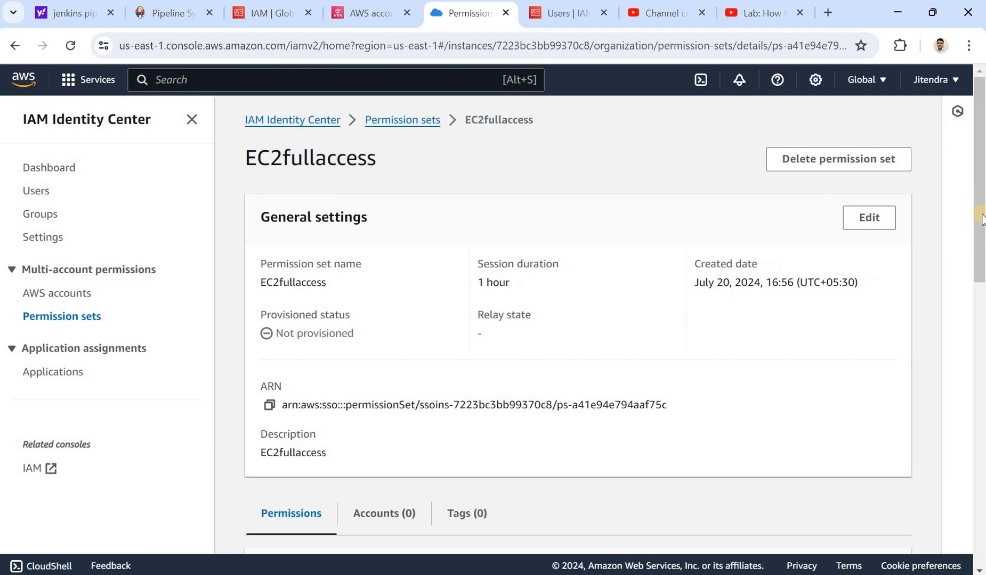
pyautogui.click(979, 328)
pyautogui.scroll(2, 249, 304)
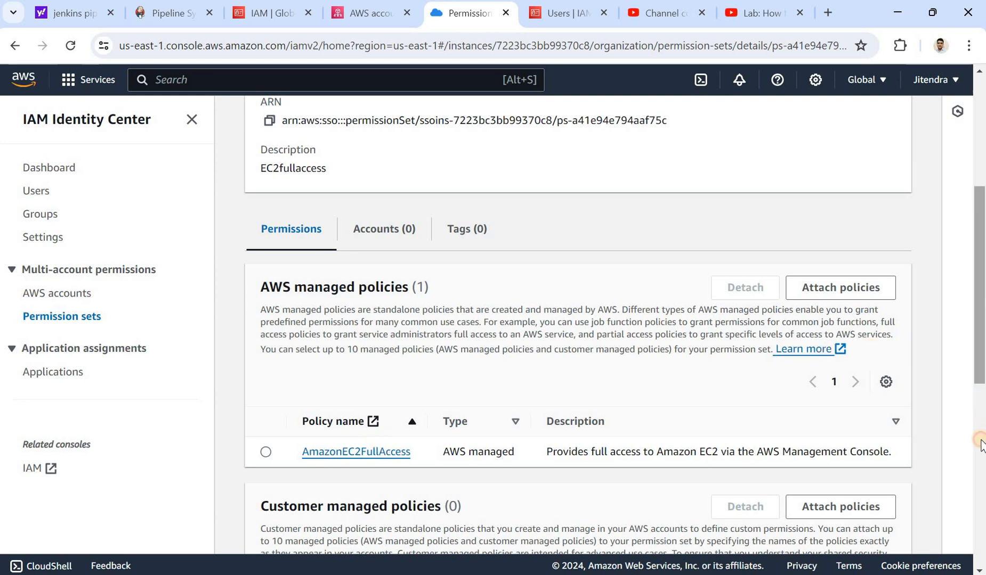
pyautogui.scroll(-6, 392, 236)
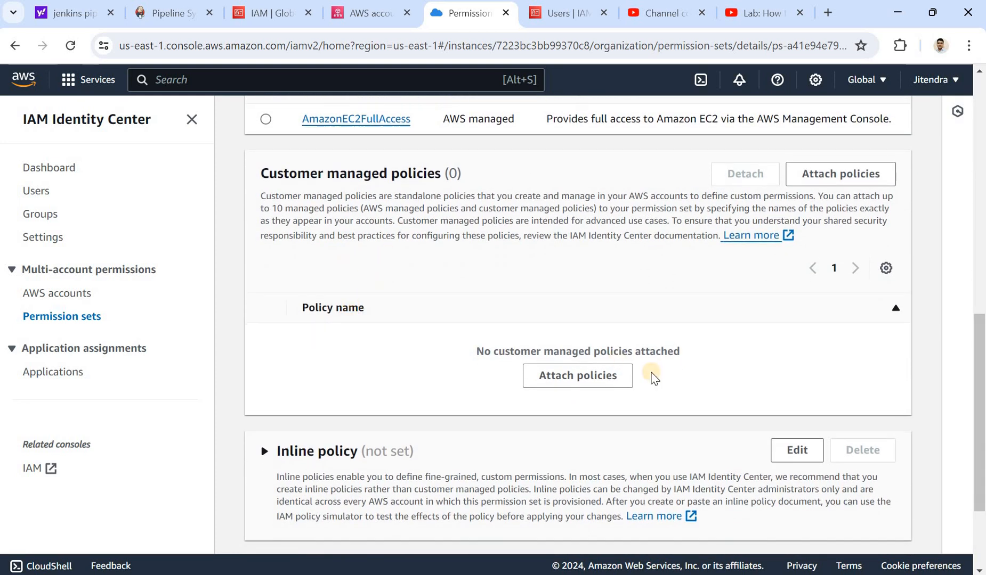
pyautogui.moveTo(980, 413); pyautogui.dragTo(981, 466)
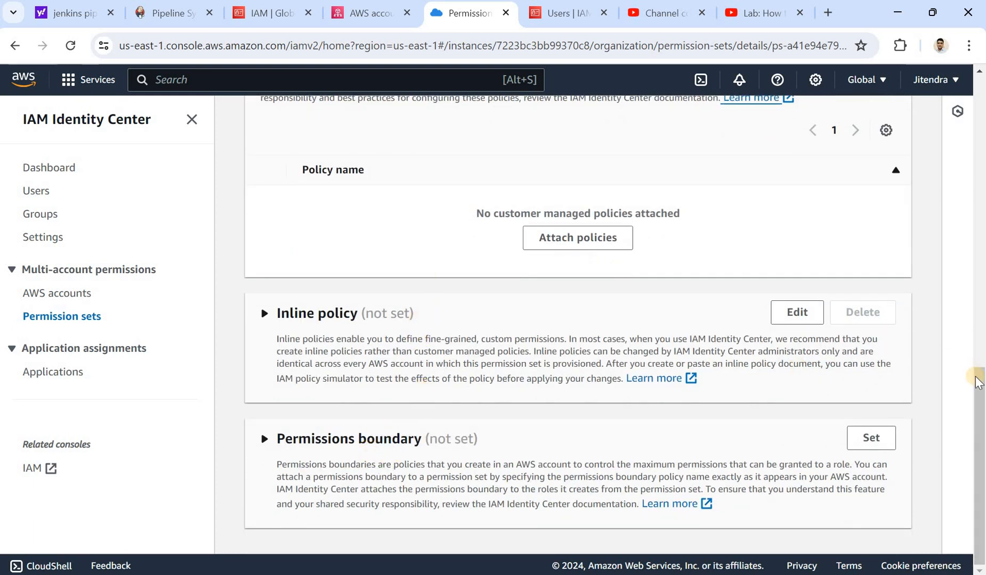
pyautogui.click(979, 171)
pyautogui.moveTo(979, 167); pyautogui.dragTo(984, 130)
pyautogui.scroll(1, 983, 115)
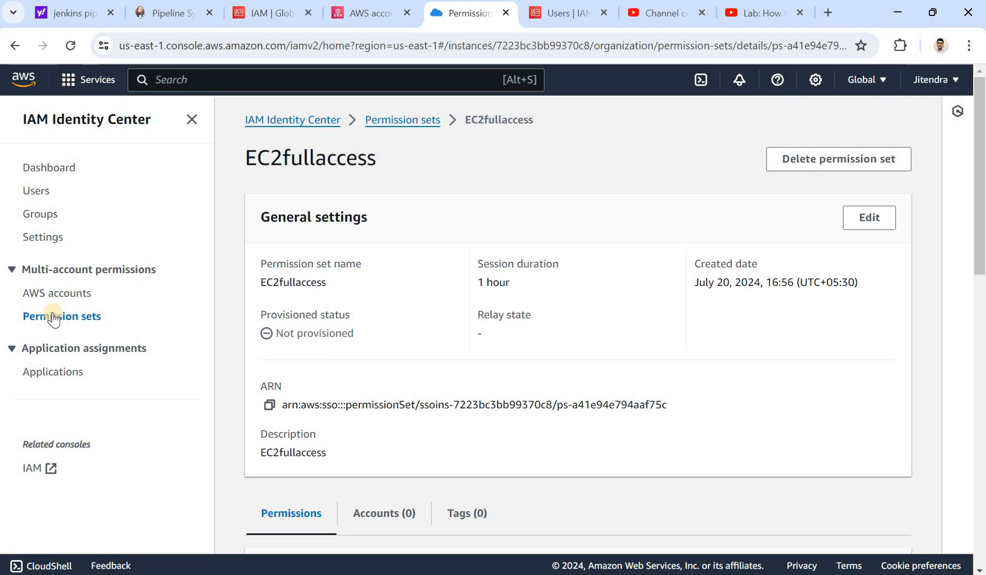
# - Select the AWS_Sandbox account under sandbox_account in the AWS accounts hierarchy and start assigning users or groups to it
pyautogui.click(57, 294)
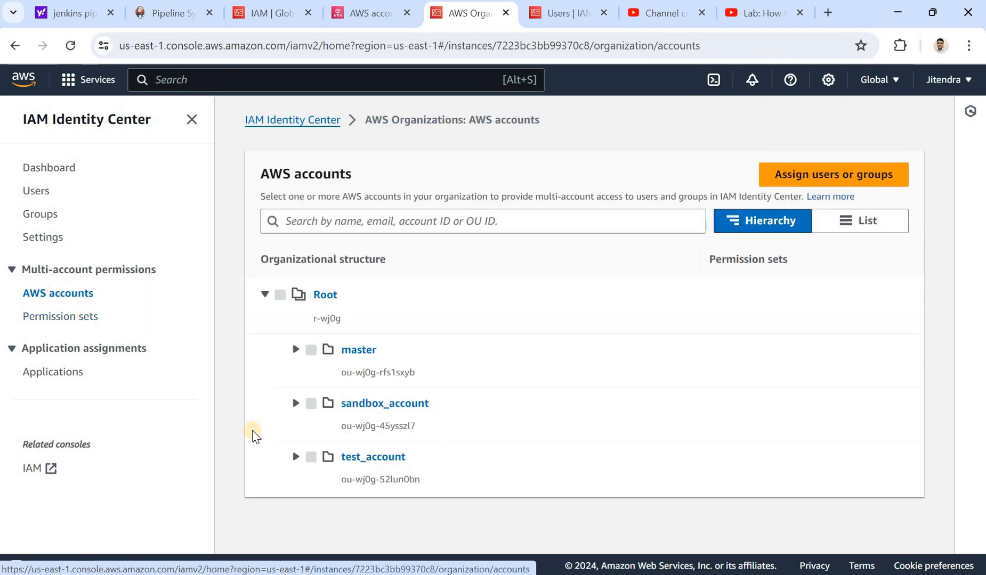
pyautogui.click(343, 432)
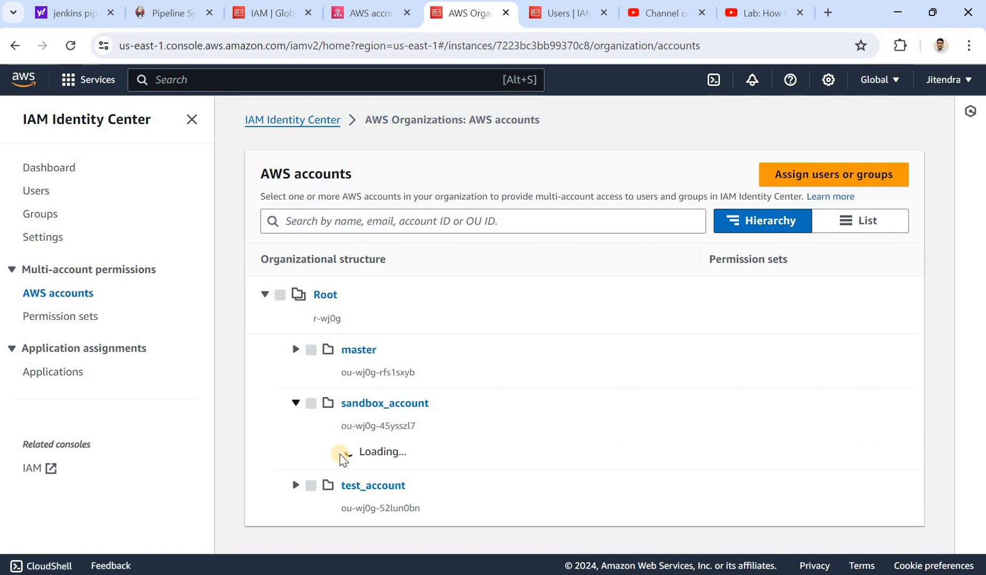
pyautogui.click(341, 459)
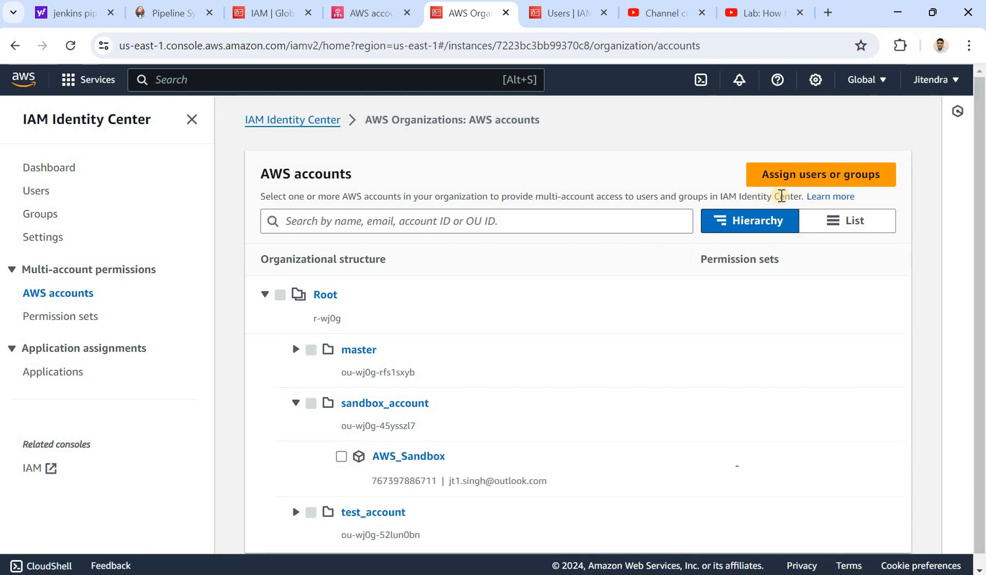
pyautogui.click(804, 180)
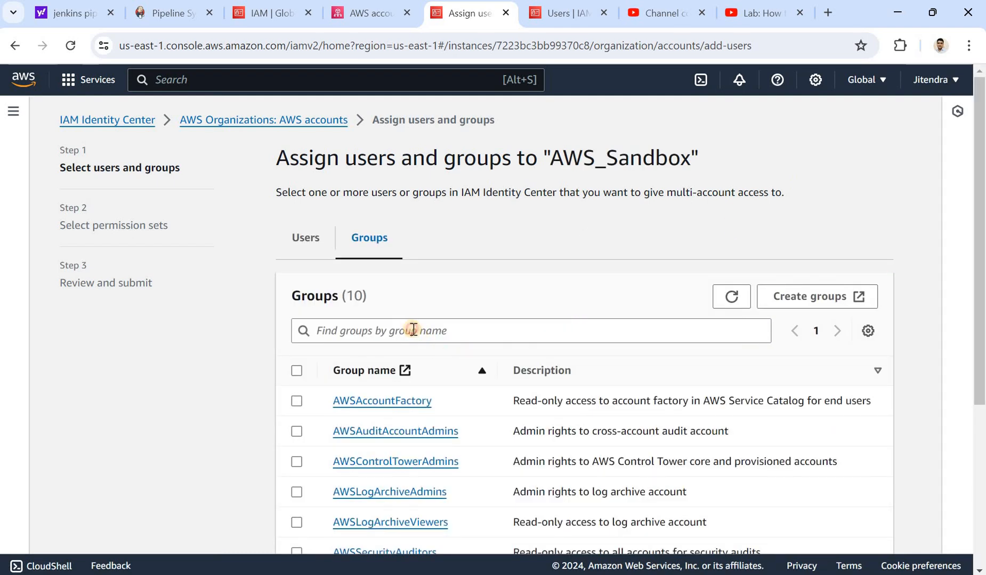
# - Filter the groups by "op", select the operator group for AWS_Sandbox and continue to the permission set selection
pyautogui.click(413, 330)
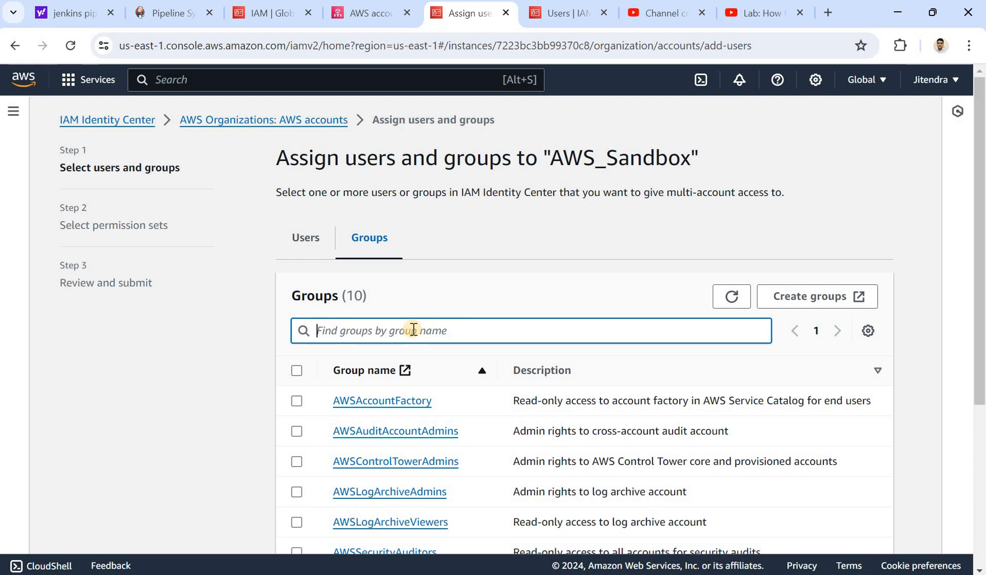
pyautogui.write('gr')
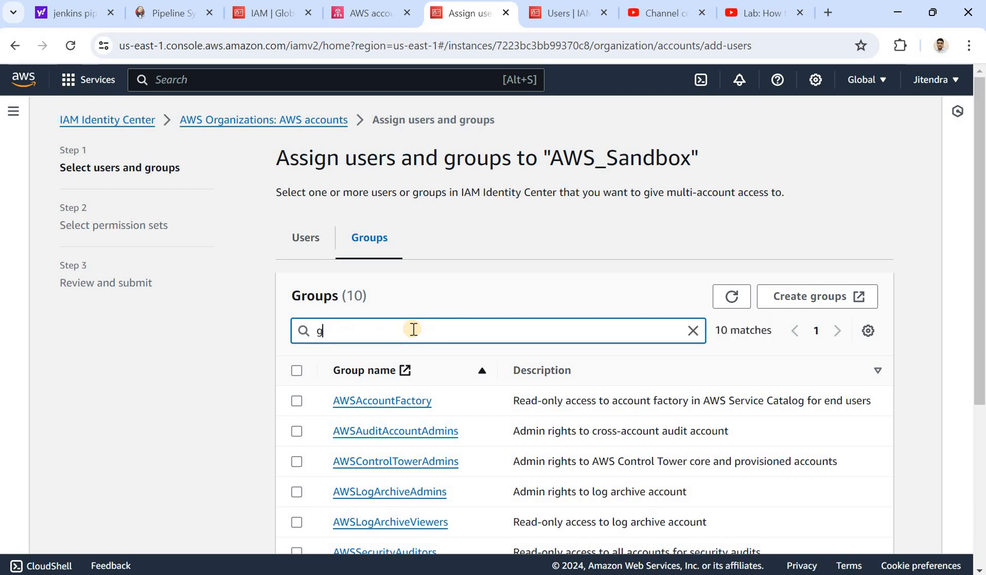
pyautogui.press('BackSpace')
pyautogui.press('BackSpace')
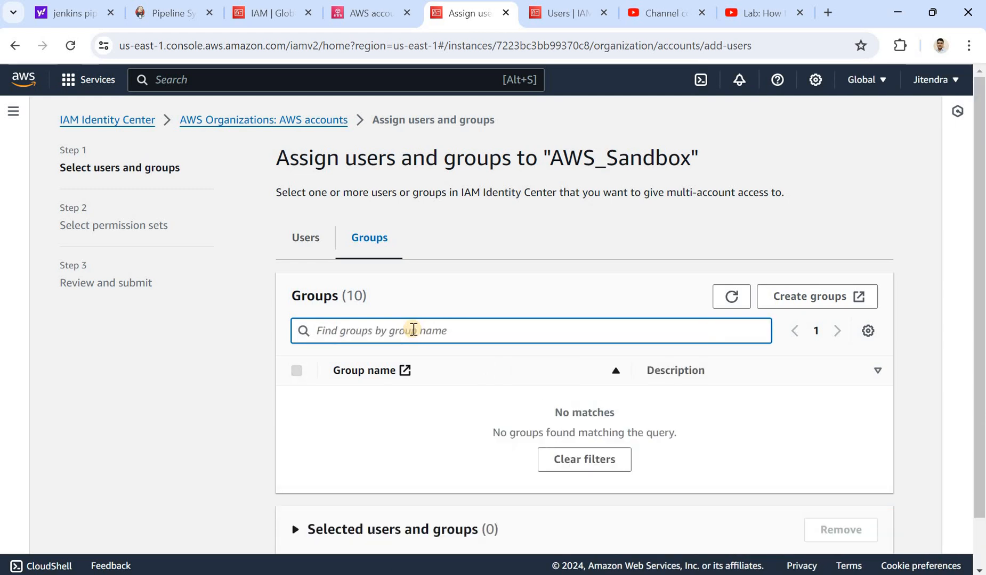
pyautogui.write('op')
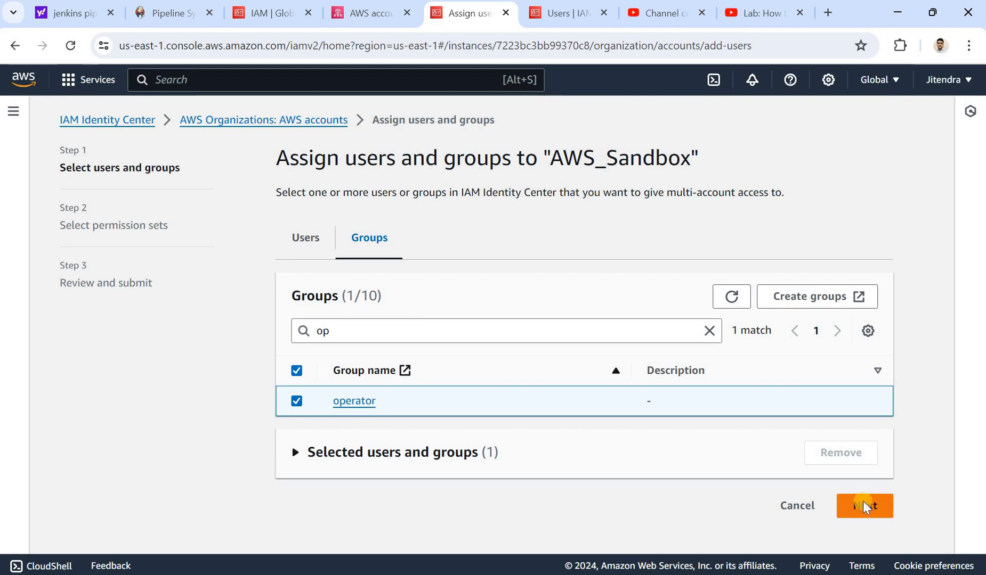
pyautogui.click(864, 507)
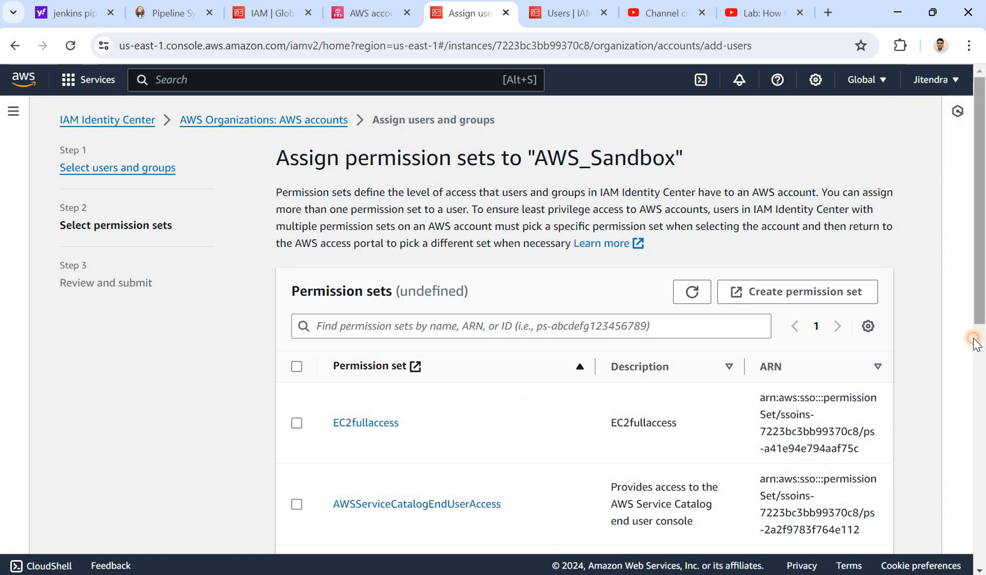
# - Select the EC2fullaccess permission set for AWS_Sandbox and continue to the assignment review
pyautogui.scroll(-3, 974, 336)
pyautogui.click(297, 272)
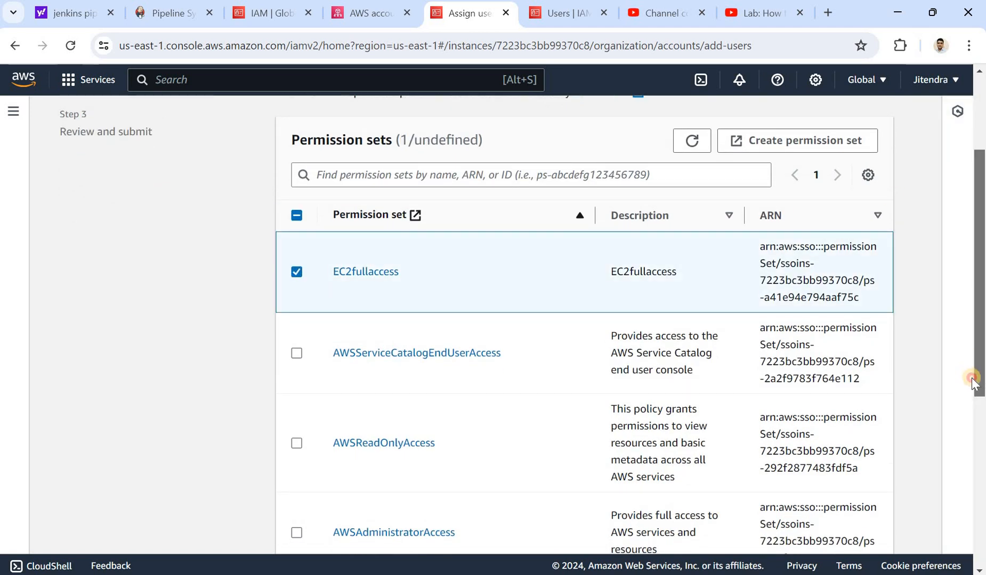
pyautogui.scroll(-7, 972, 399)
pyautogui.click(863, 530)
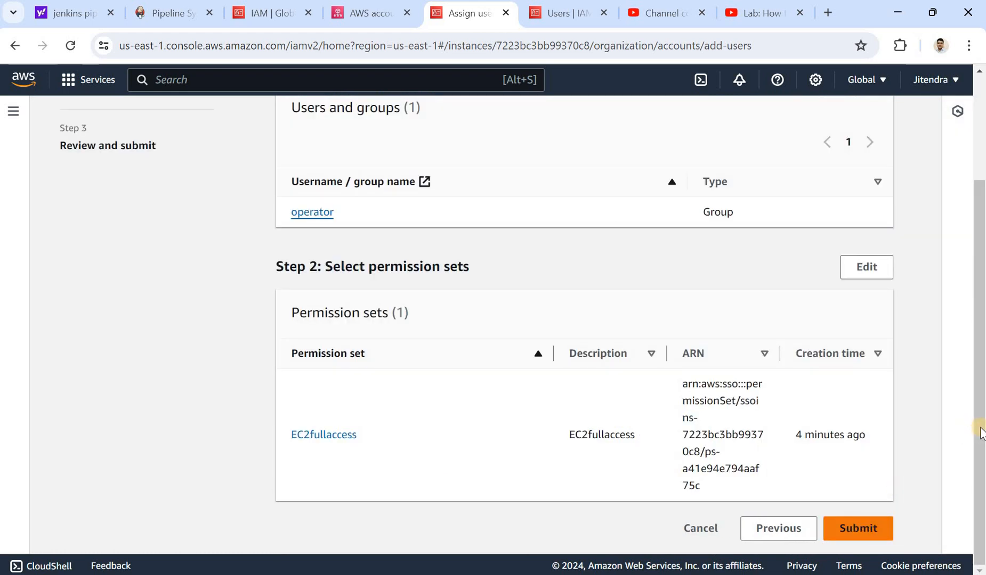
# - Review the operator group and EC2fullaccess permission set assignments to AWS_Sandbox and submit them
pyautogui.moveTo(980, 245); pyautogui.dragTo(980, 138)
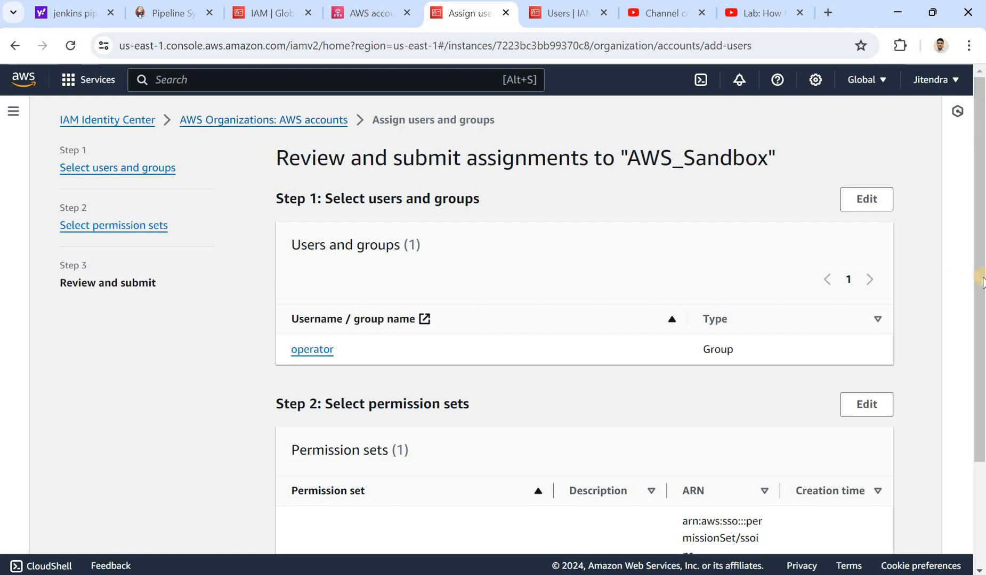
pyautogui.scroll(-3, 979, 435)
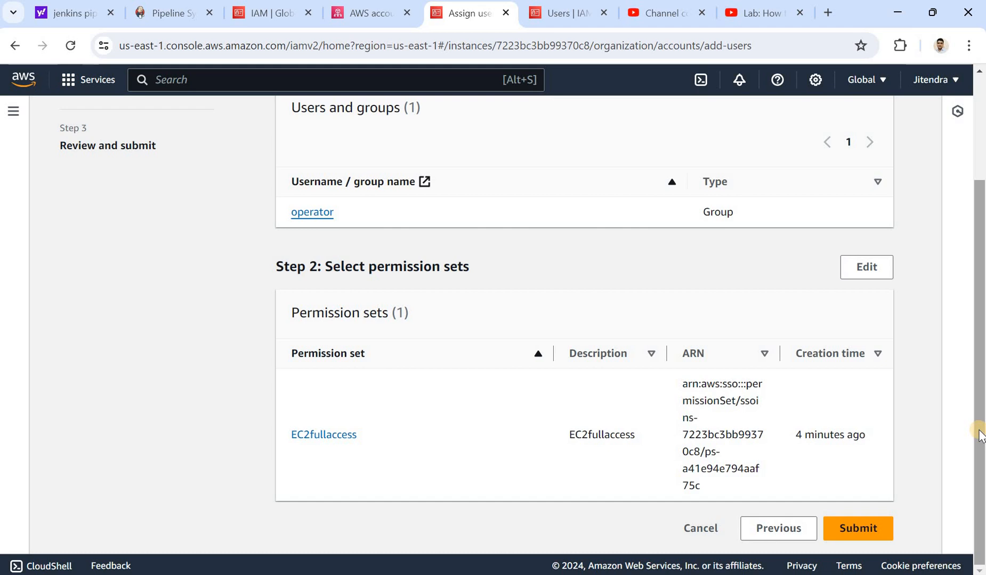
pyautogui.click(856, 532)
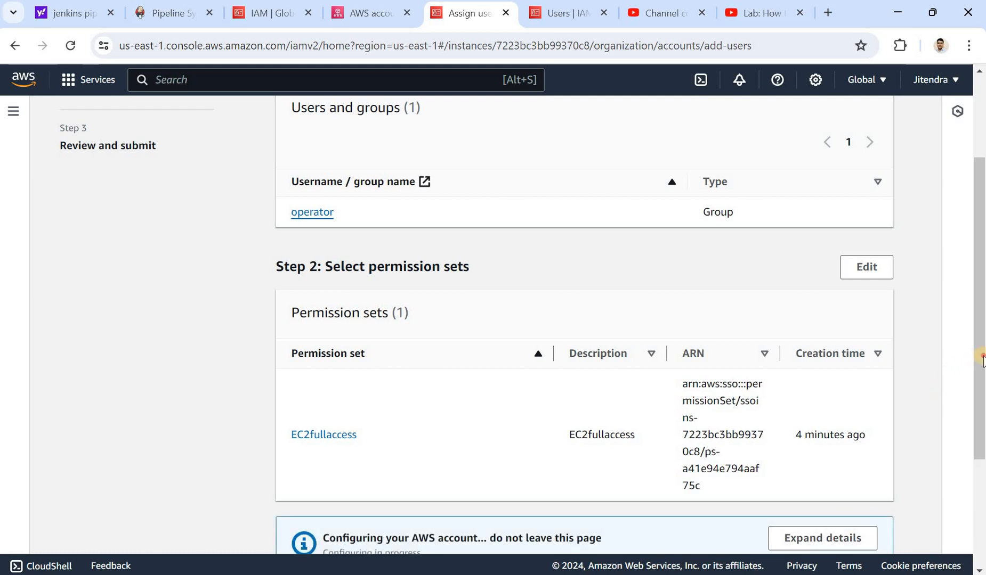
pyautogui.scroll(-3, 466, 403)
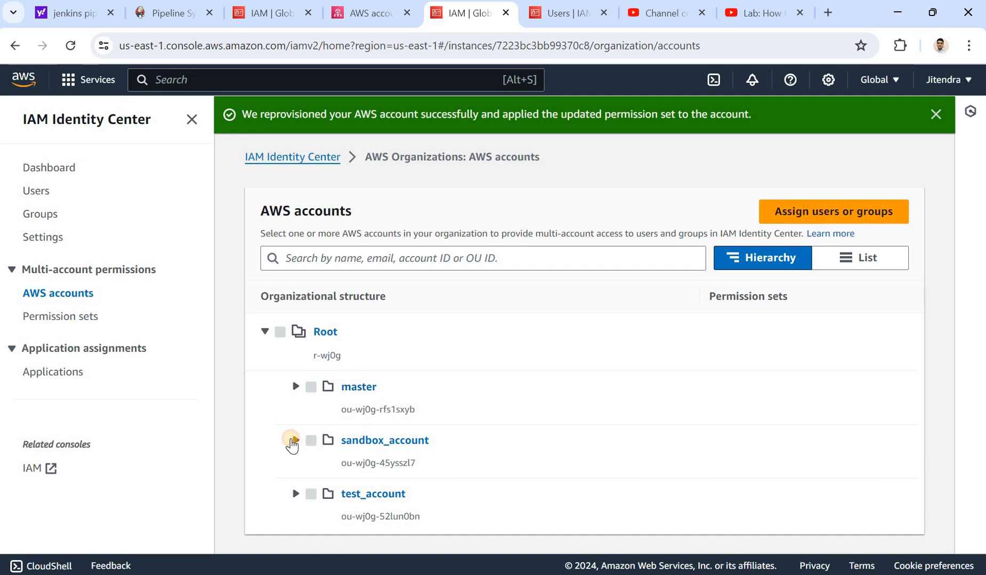
# - Expand sandbox_account in the AWS accounts hierarchy and check the permission set assigned to AWS_Sandbox
pyautogui.click(294, 440)
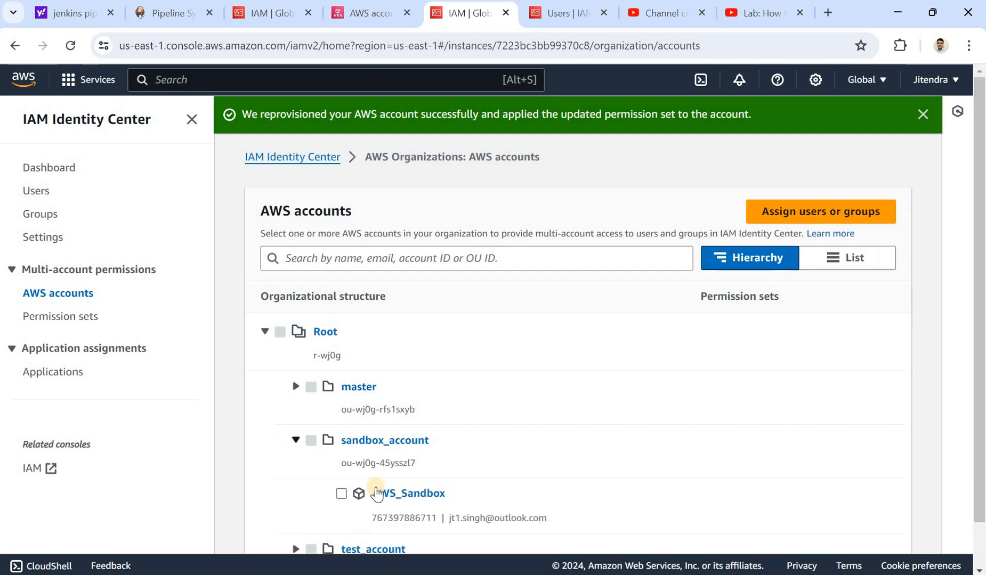
pyautogui.scroll(-1, 958, 456)
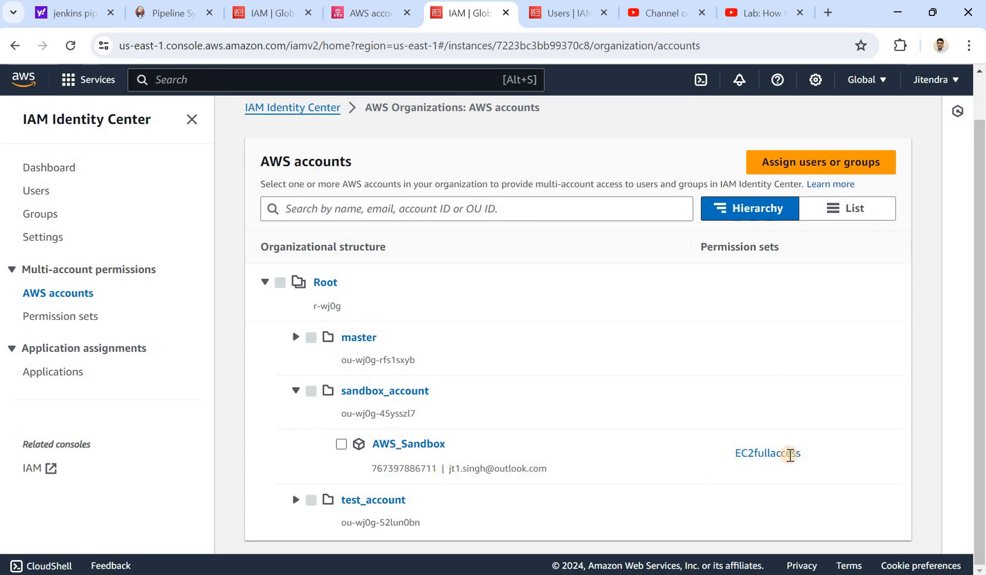
pyautogui.doubleClick(820, 457)
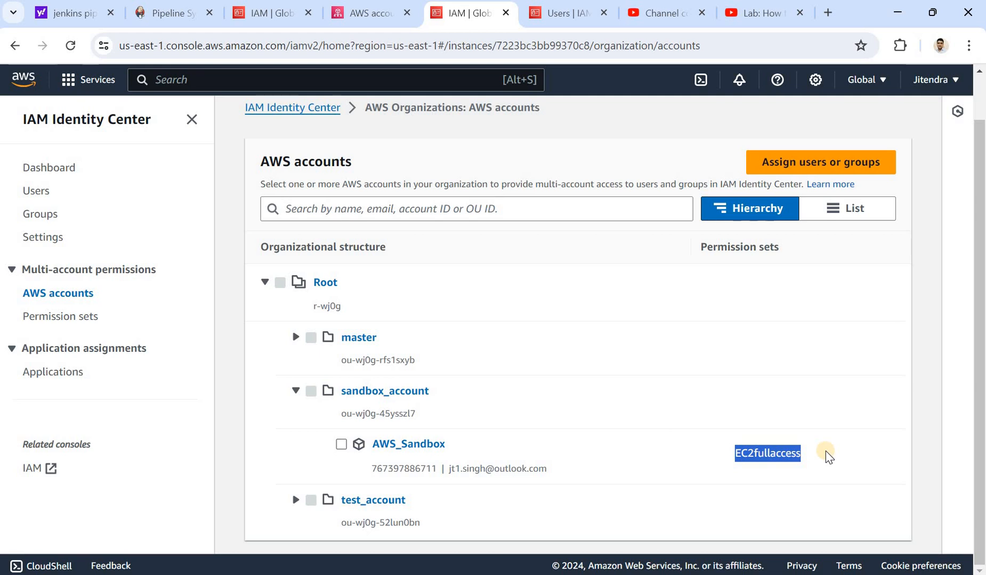
# - Open the EC2fullaccess permission set, reload its page and check the AWS accounts where it is provisioned
pyautogui.click(73, 320)
pyautogui.click(331, 378)
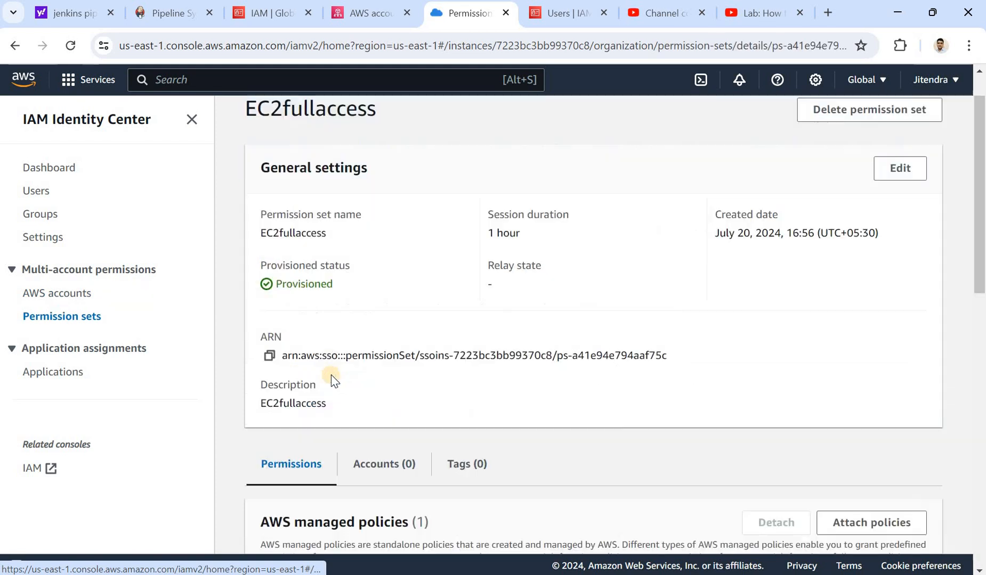
pyautogui.click(385, 469)
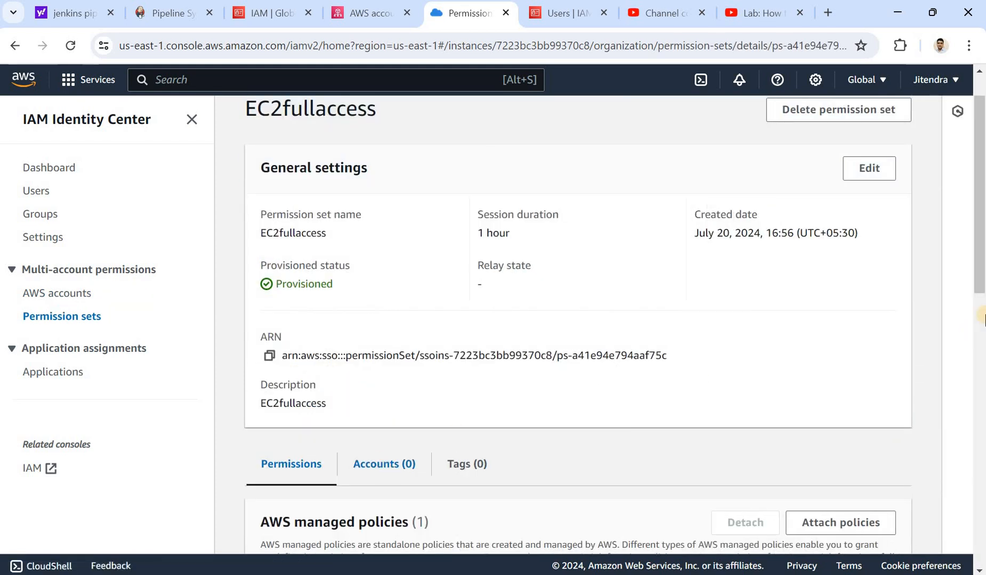
pyautogui.click(970, 472)
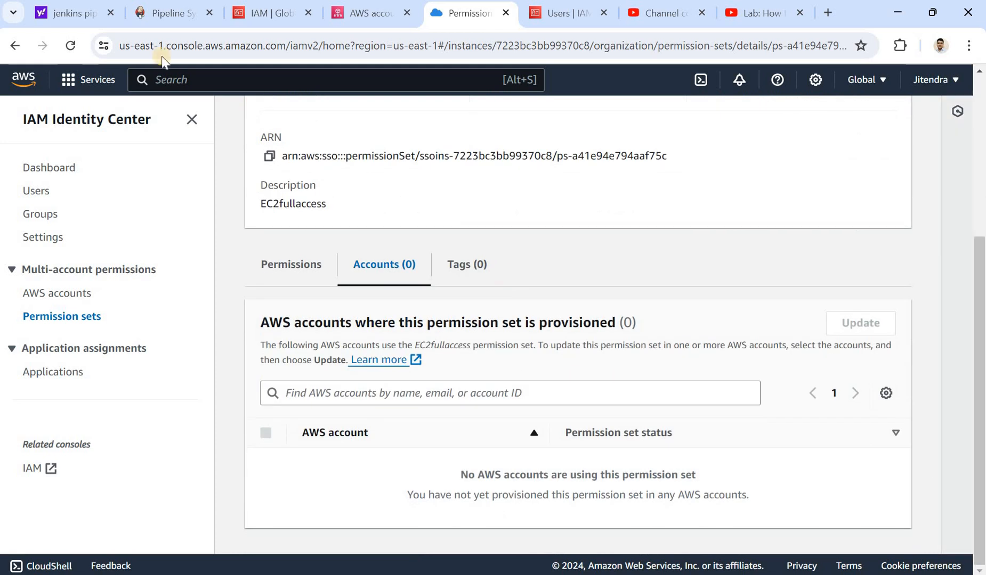
pyautogui.click(71, 46)
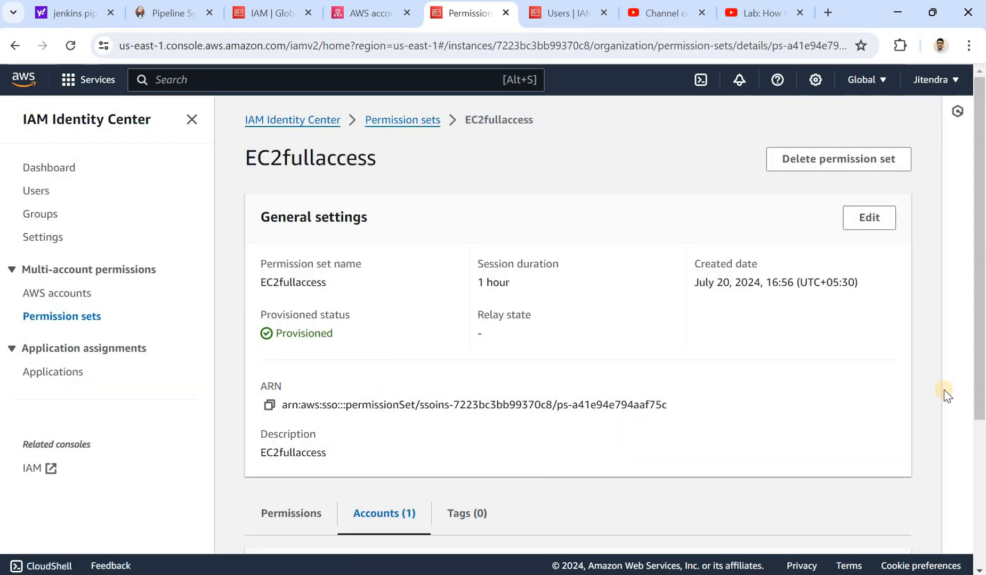
pyautogui.scroll(-4, 962, 523)
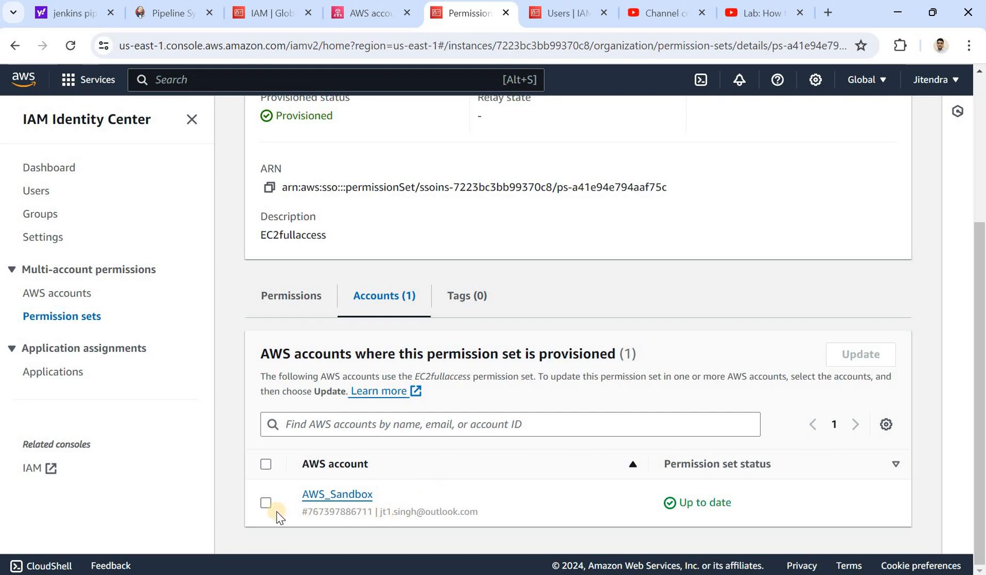
# - Return to the permission sets list, reopen EC2fullaccess and check its AWS managed policies
pyautogui.click(717, 485)
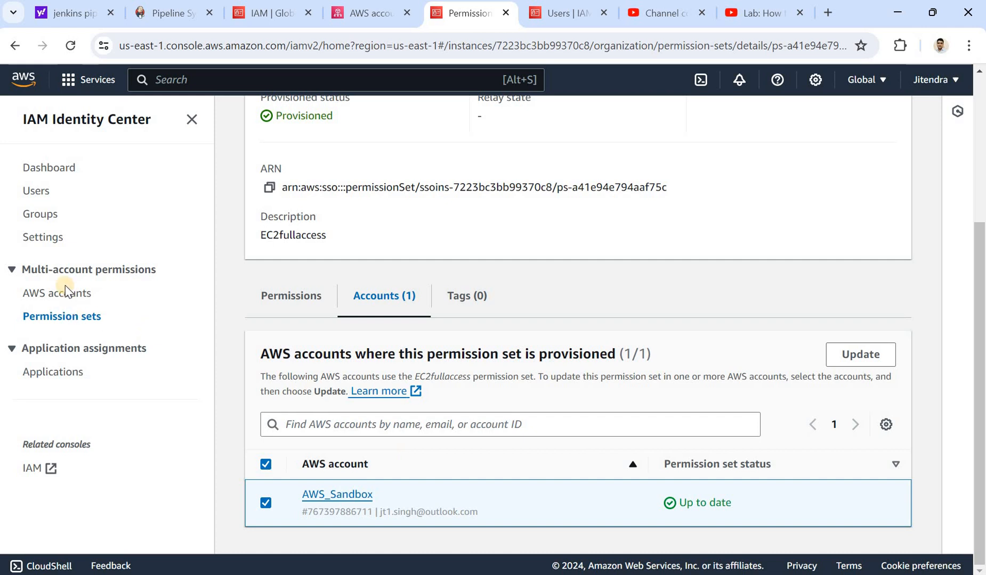
pyautogui.click(65, 300)
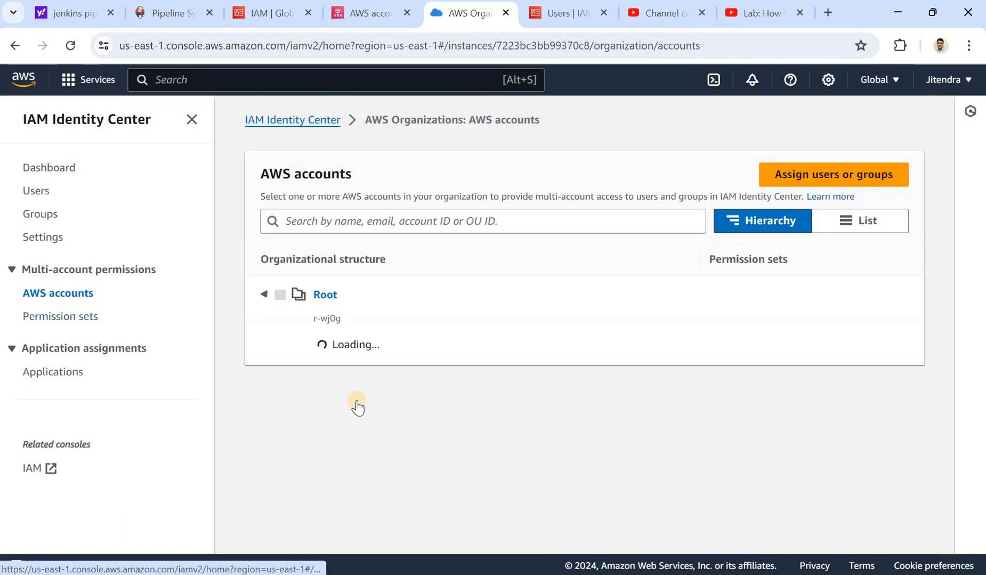
pyautogui.click(53, 318)
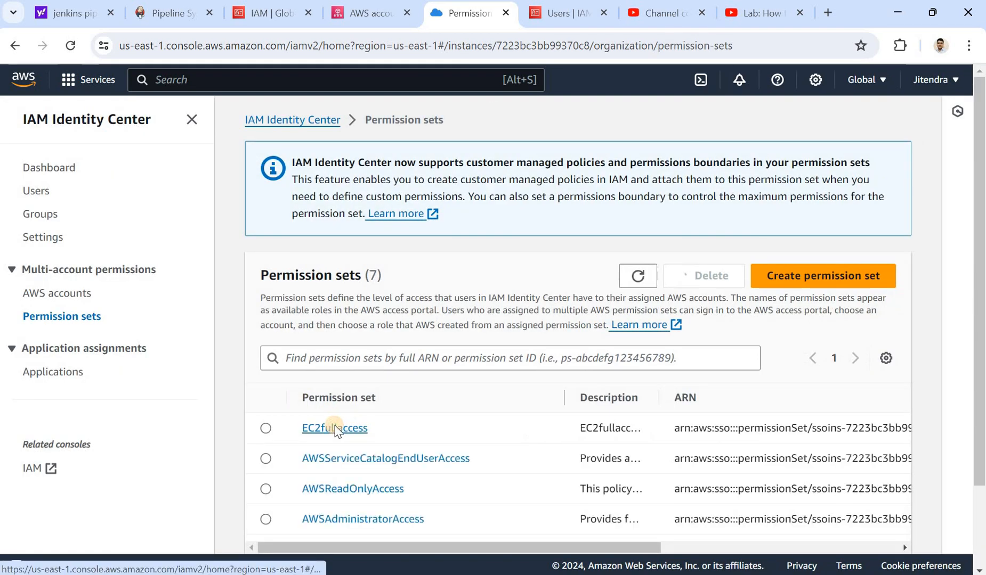
pyautogui.click(337, 430)
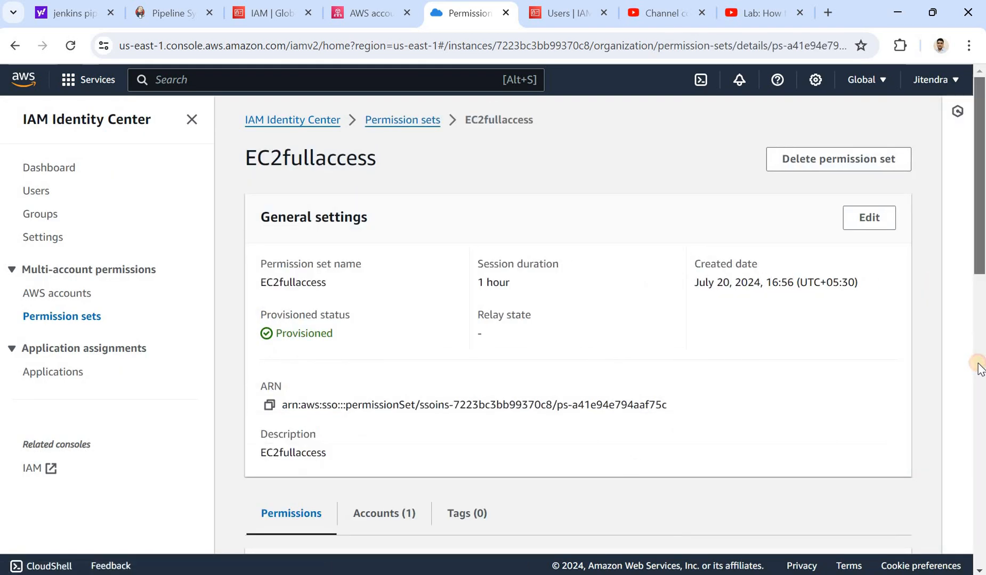
pyautogui.scroll(-5, 981, 365)
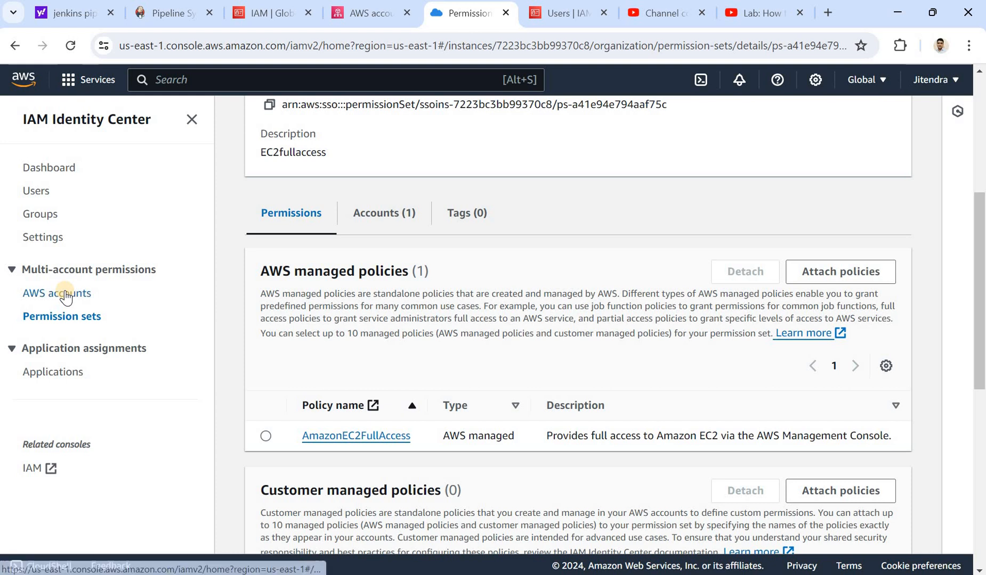
# - Update the EC2fullaccess permission set for the AWS_Sandbox account to reprovision it, and dismiss the resulting notification
pyautogui.click(370, 214)
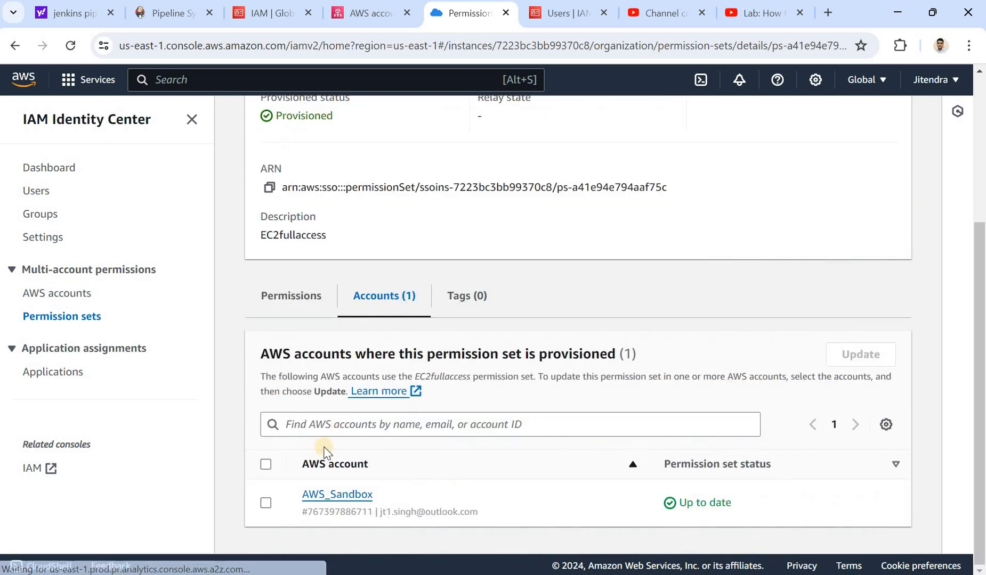
pyautogui.click(266, 504)
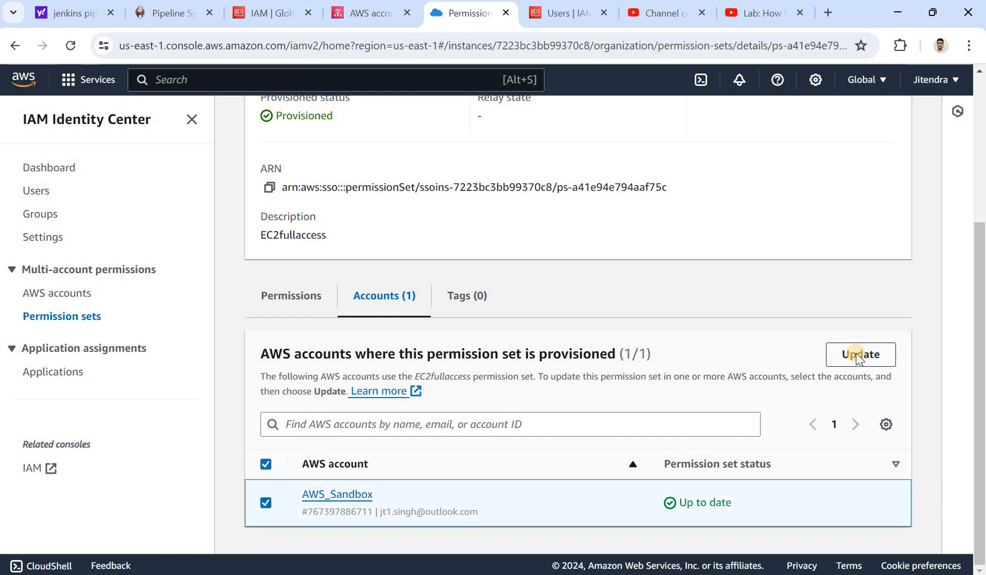
pyautogui.click(855, 353)
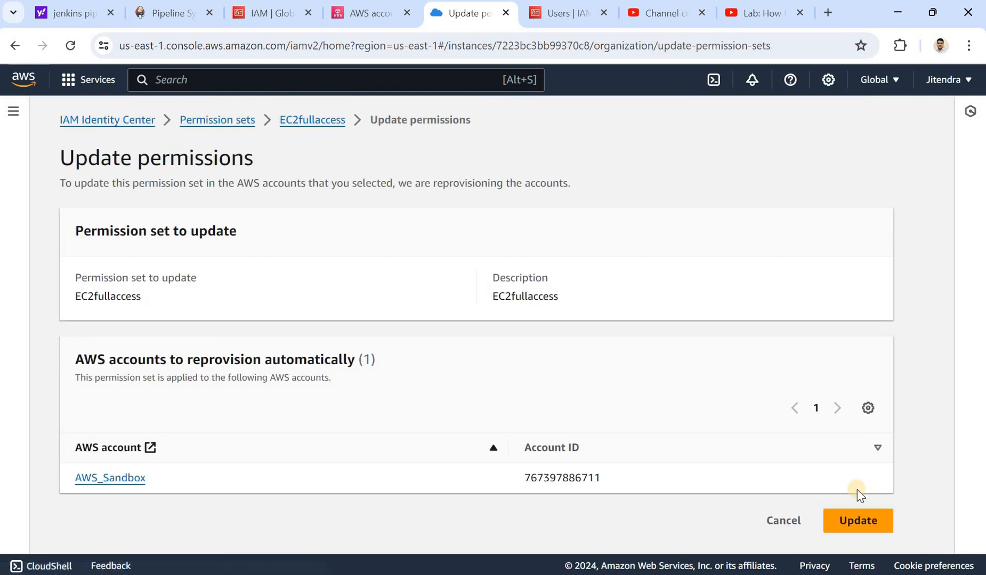
pyautogui.click(859, 522)
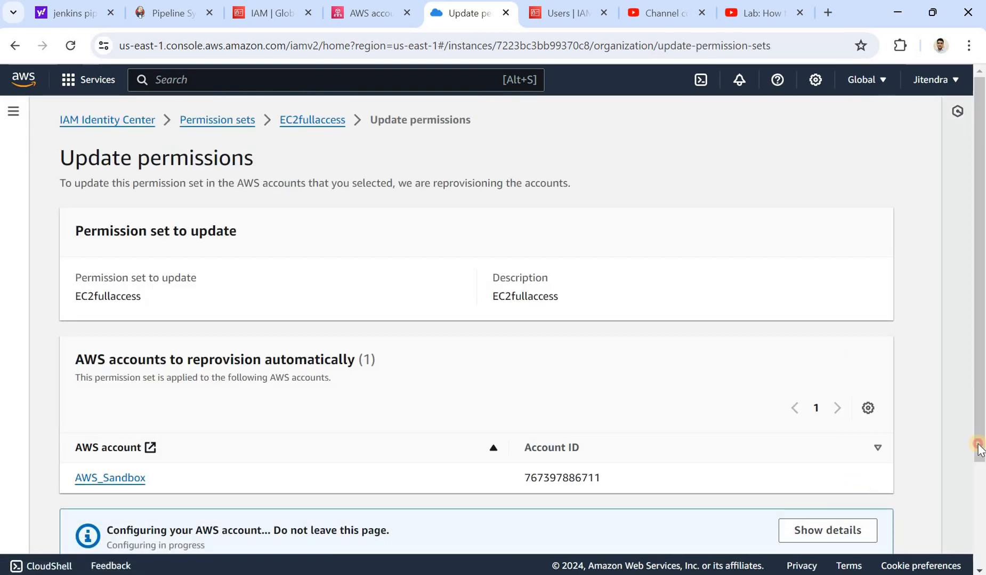
pyautogui.click(976, 506)
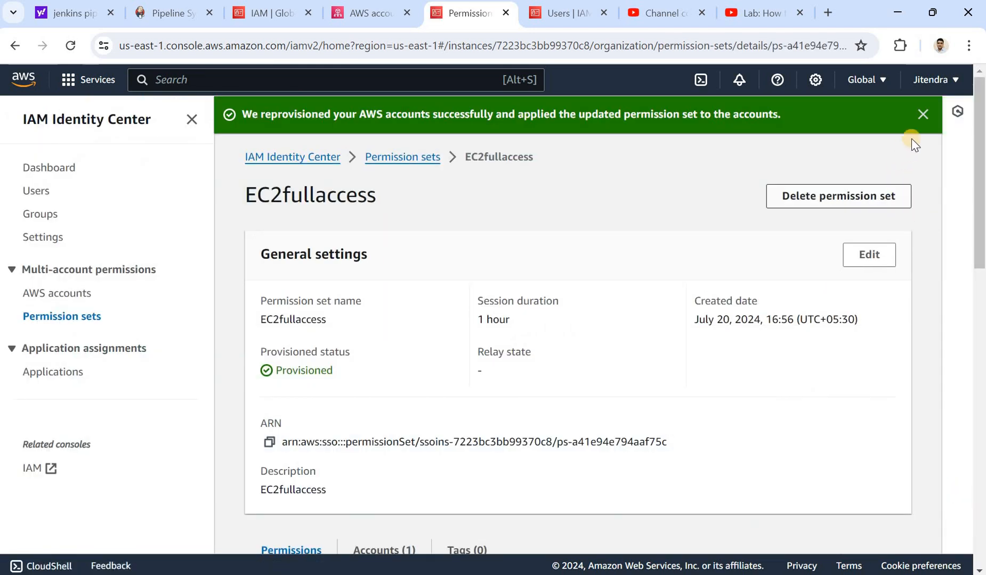
pyautogui.click(922, 110)
# - Review the AWS managed and customer managed policies of the EC2fullaccess permission set
pyautogui.moveTo(978, 224); pyautogui.dragTo(974, 364)
pyautogui.scroll(-10, 953, 450)
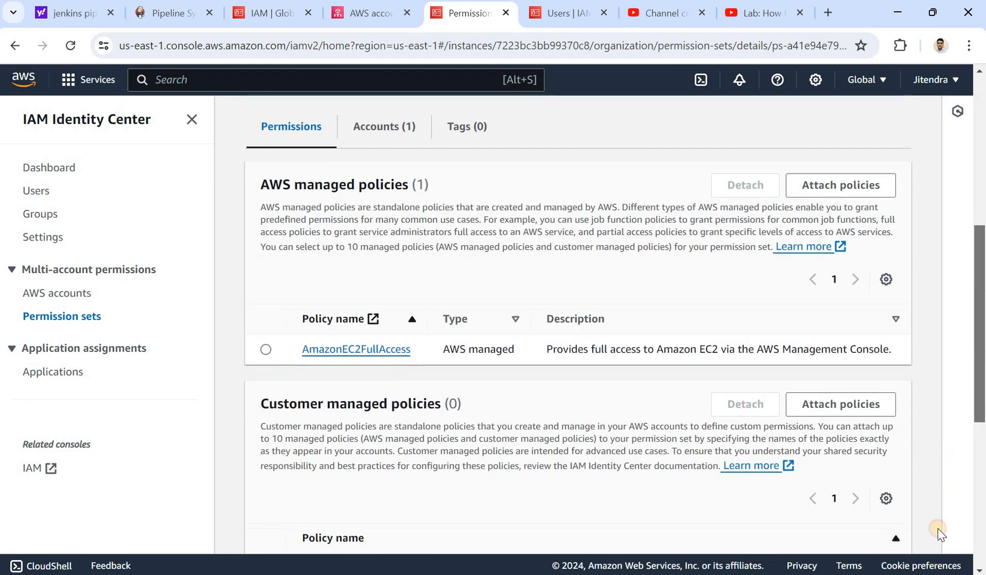
pyautogui.scroll(-3, 964, 234)
pyautogui.scroll(15, 968, 234)
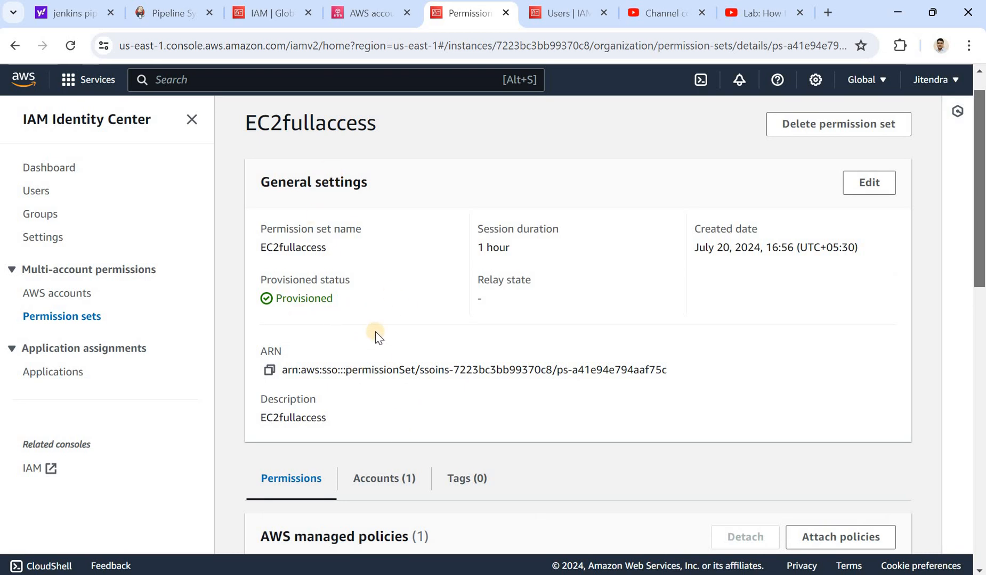
# - Open the operator group from the groups list and check which users belong to it
pyautogui.click(44, 215)
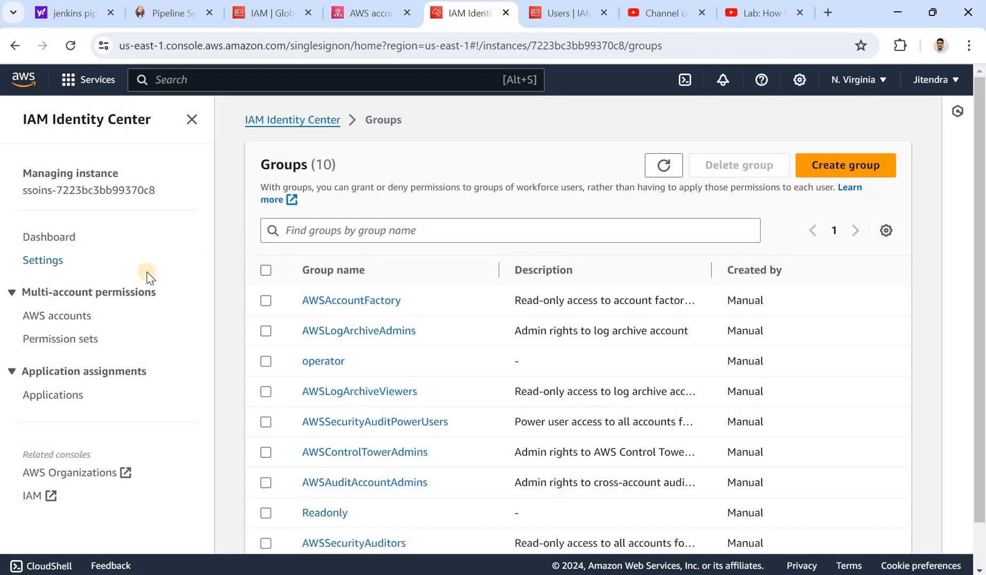
pyautogui.click(319, 361)
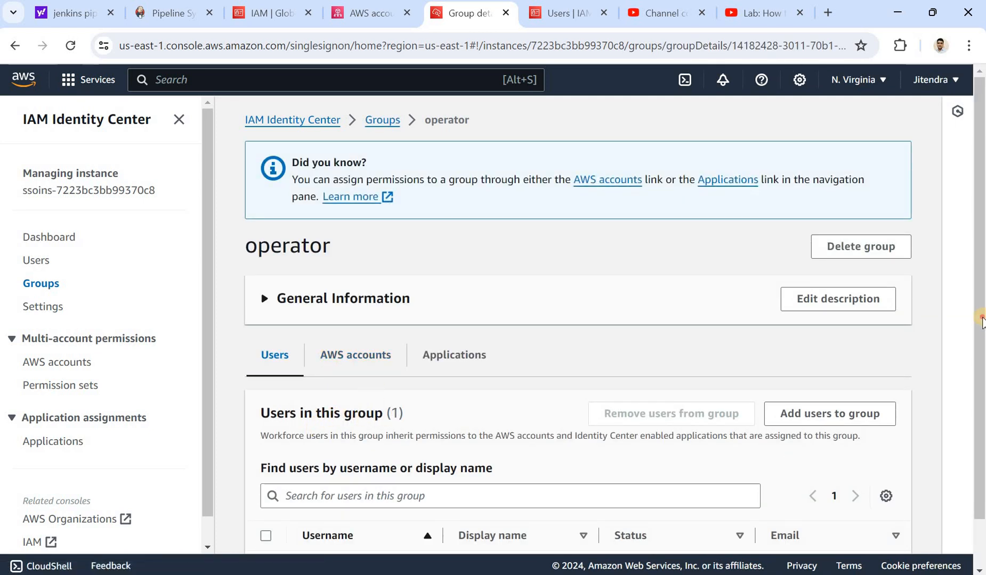
pyautogui.scroll(-2, 308, 539)
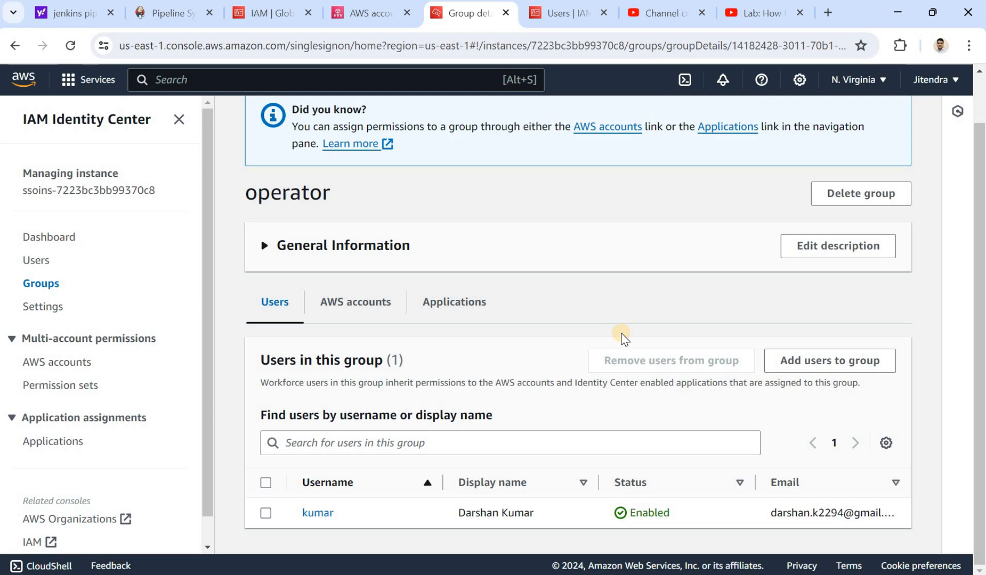
# - Copy the AWS access portal URL from the Notepad notes and open it in a new maximized Incognito window
pyautogui.hotkey('alt', 'Tab')
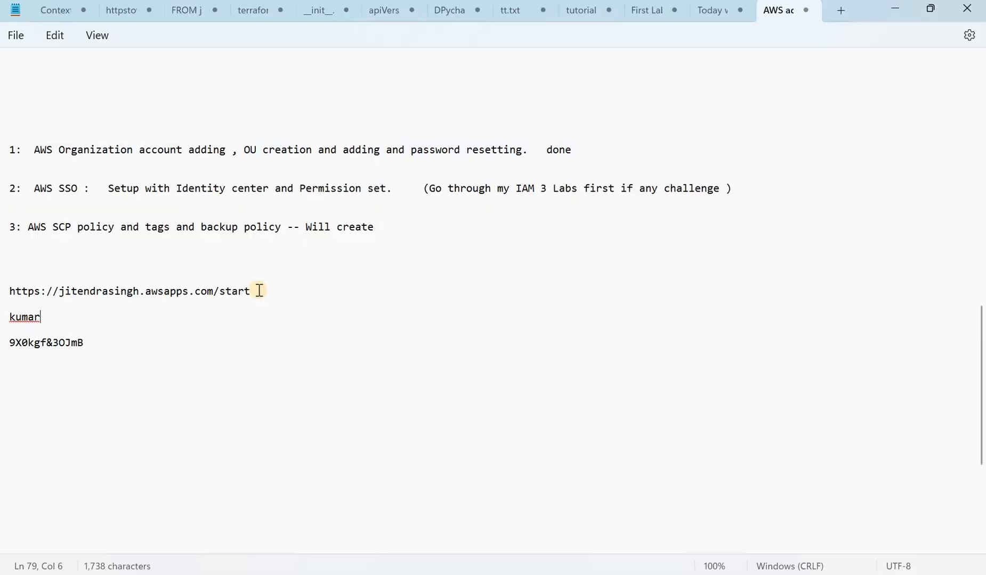
pyautogui.moveTo(250, 292); pyautogui.dragTo(5, 293)
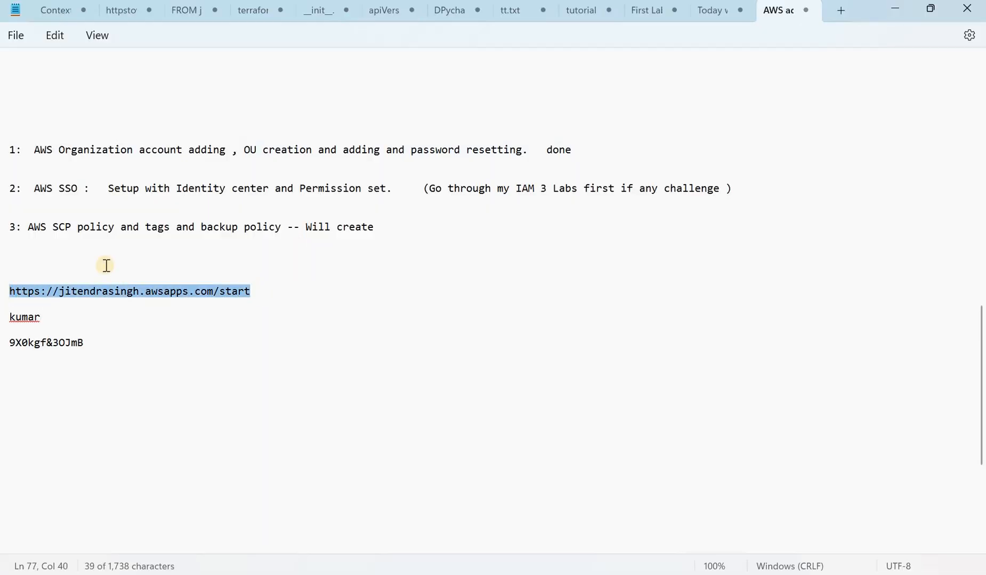
pyautogui.click(897, 13)
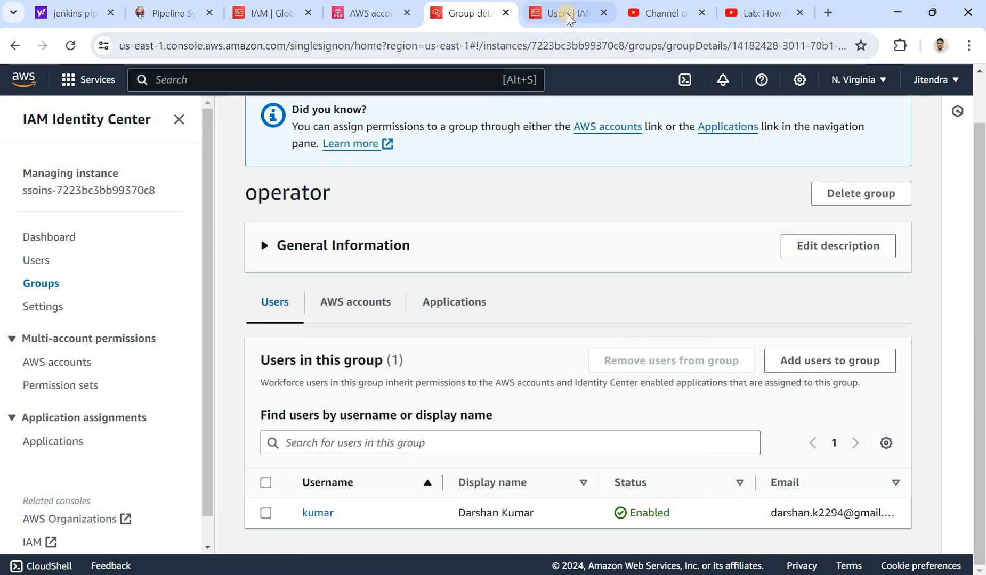
pyautogui.hotkey('ctrl', 'shift', 'n')
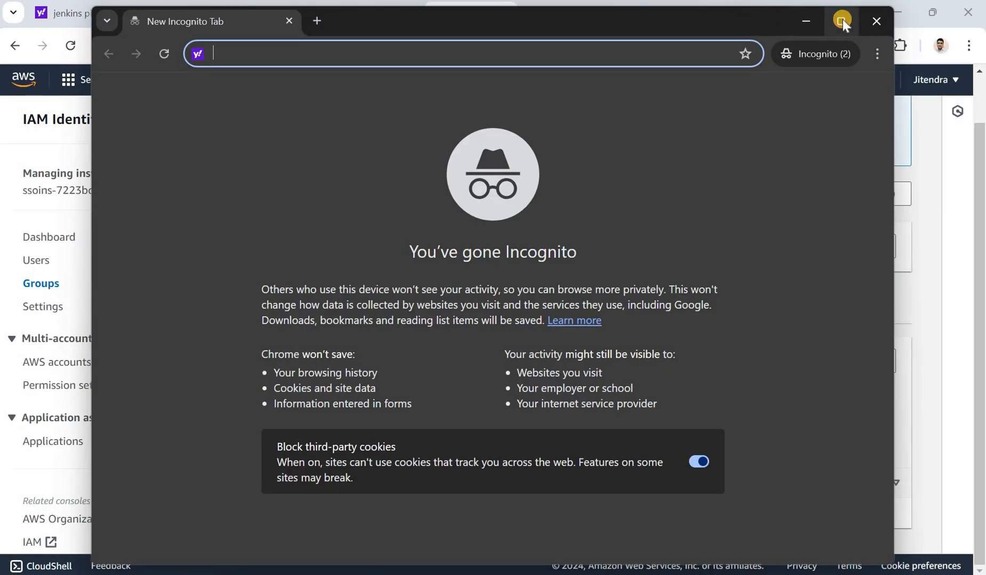
pyautogui.doubleClick(428, 28)
pyautogui.write('https://jitendrasingh.awsapps.com/start')
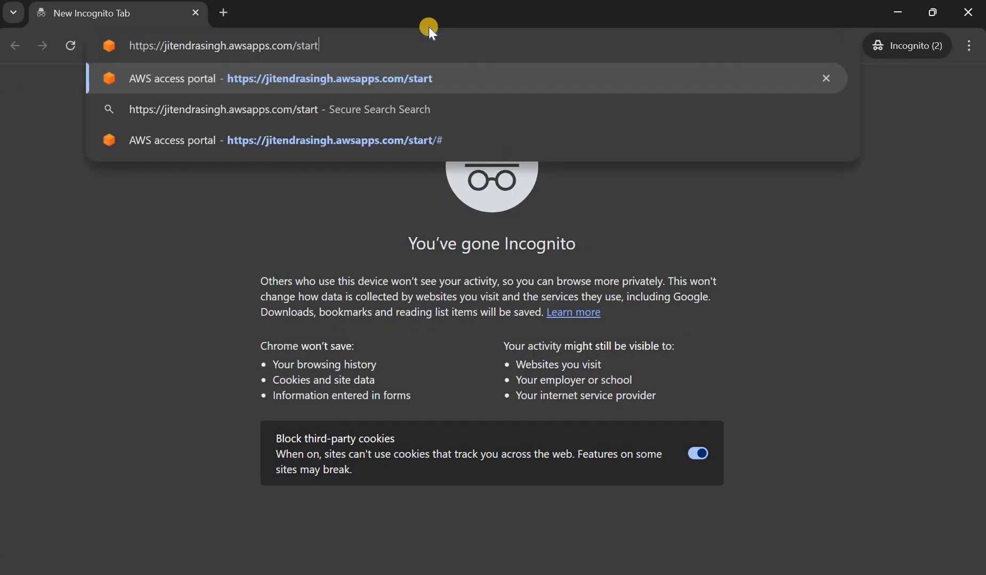
pyautogui.press('Return')
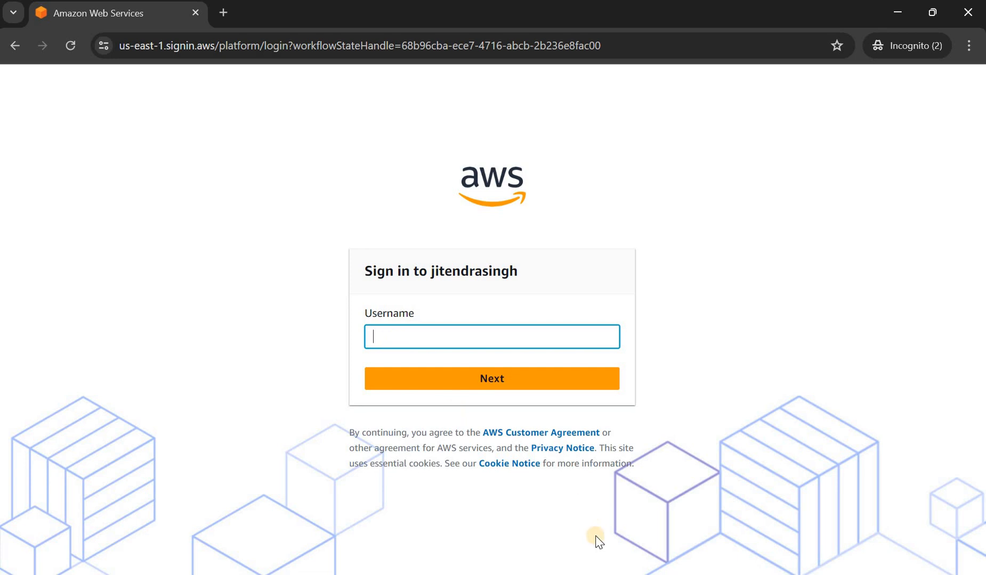
# - Copy the new user's username from the Notepad notes and submit it on the AWS sign-in page in the Incognito window
pyautogui.hotkey('alt', 'Tab')
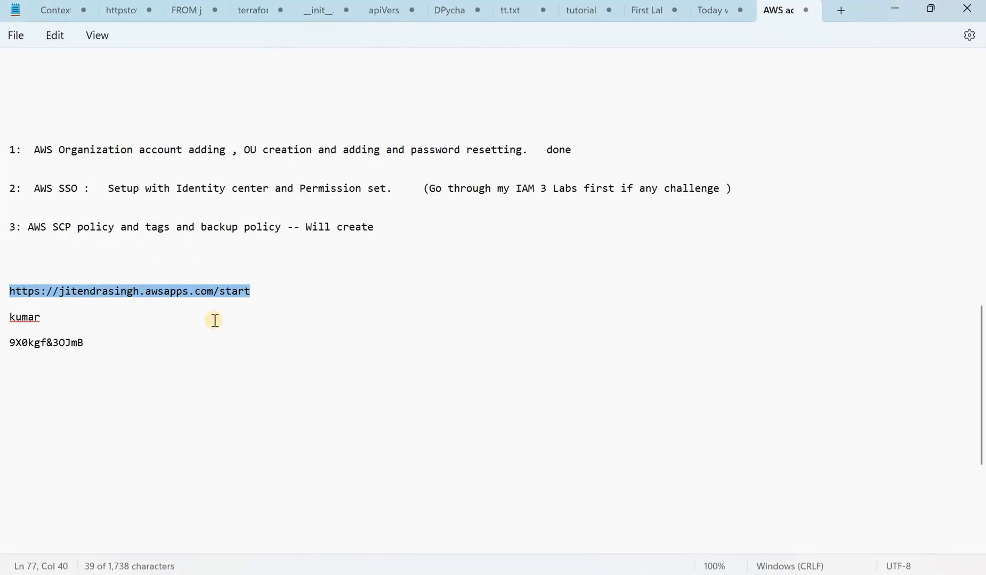
pyautogui.click(11, 320)
pyautogui.hotkey('shift', 'End')
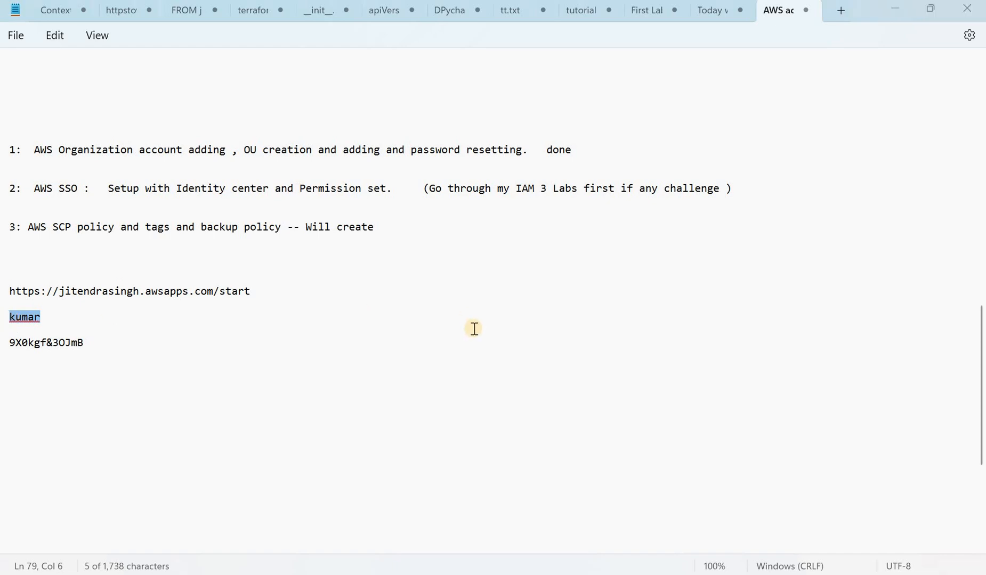
pyautogui.hotkey('alt', 'Tab')
pyautogui.write('kumar')
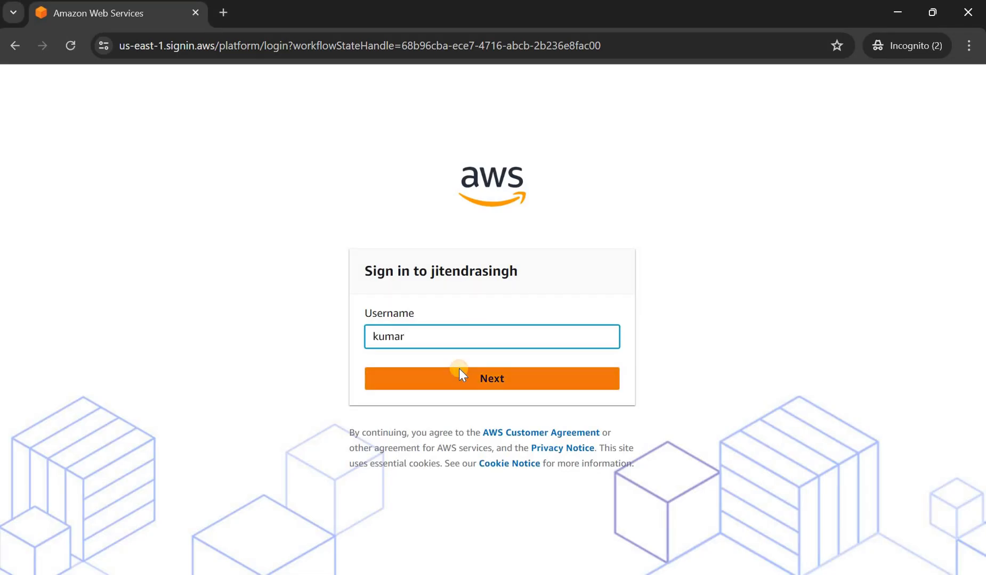
pyautogui.click(460, 372)
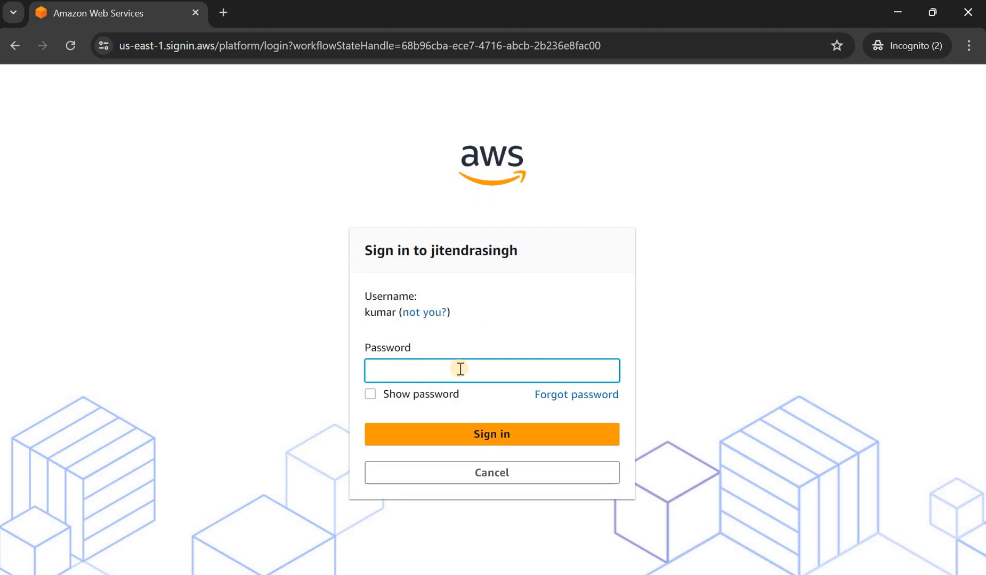
# - Copy the one-time password from the Notepad notes, enter it in the AWS password field and sign in
pyautogui.hotkey('alt', 'Tab')
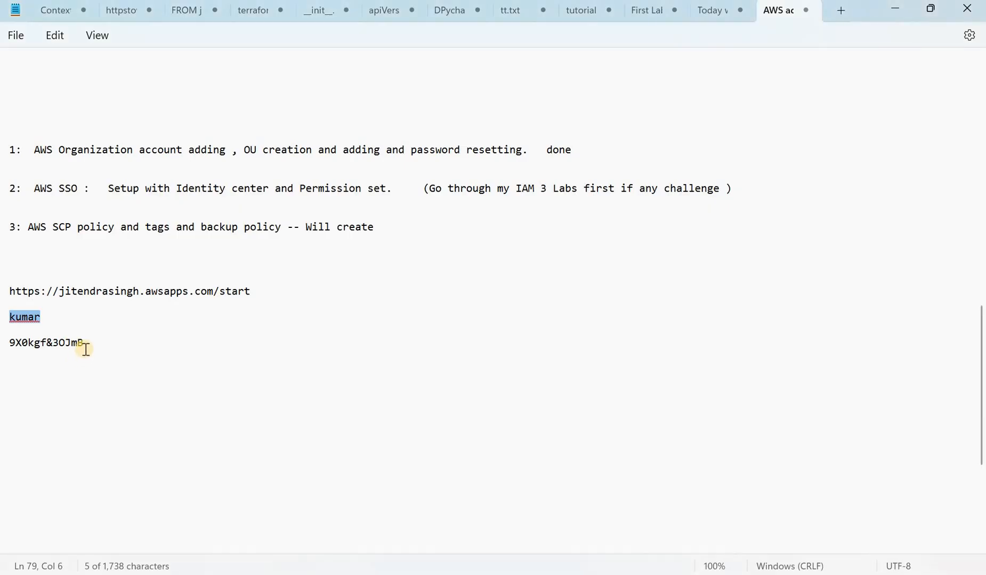
pyautogui.click(5, 345)
pyautogui.hotkey('shift', 'End')
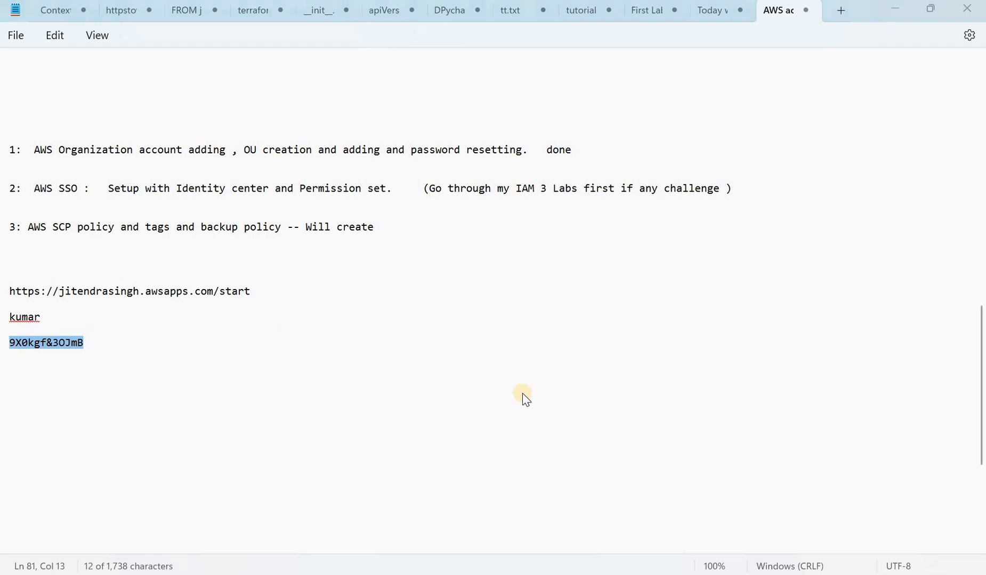
pyautogui.hotkey('alt', 'Tab')
pyautogui.hotkey('ctrl', 'v')
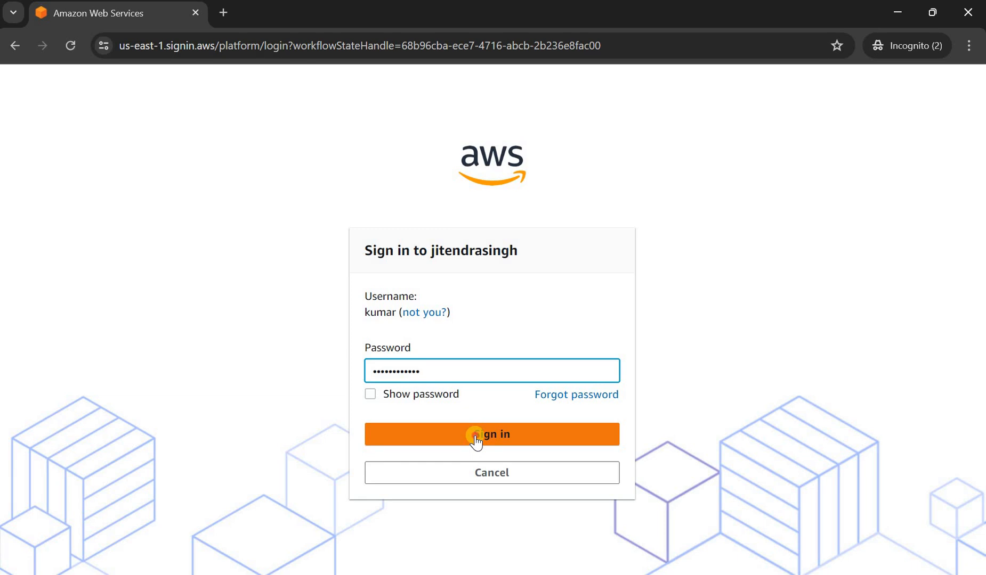
pyautogui.click(474, 435)
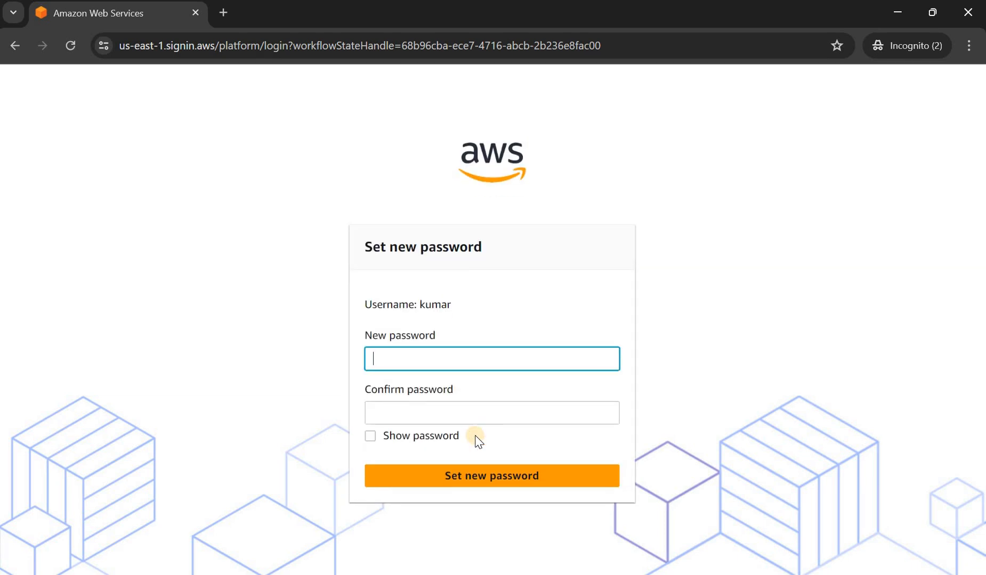
# - Enter and confirm a new account password for the user and submit it
pyautogui.hotkey('ctrl', 'v')
pyautogui.write('1')
pyautogui.click(433, 414)
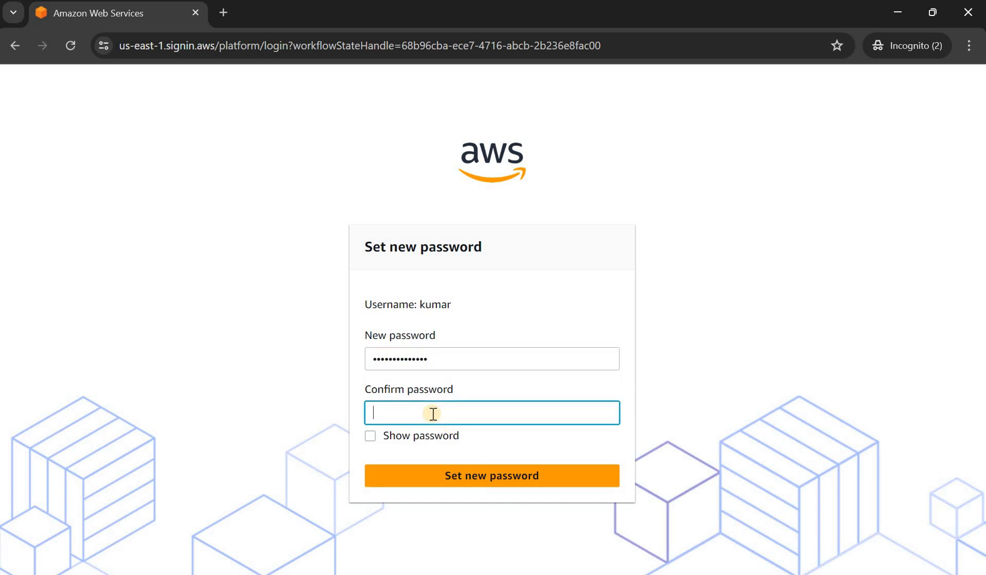
pyautogui.hotkey('ctrl', 'v')
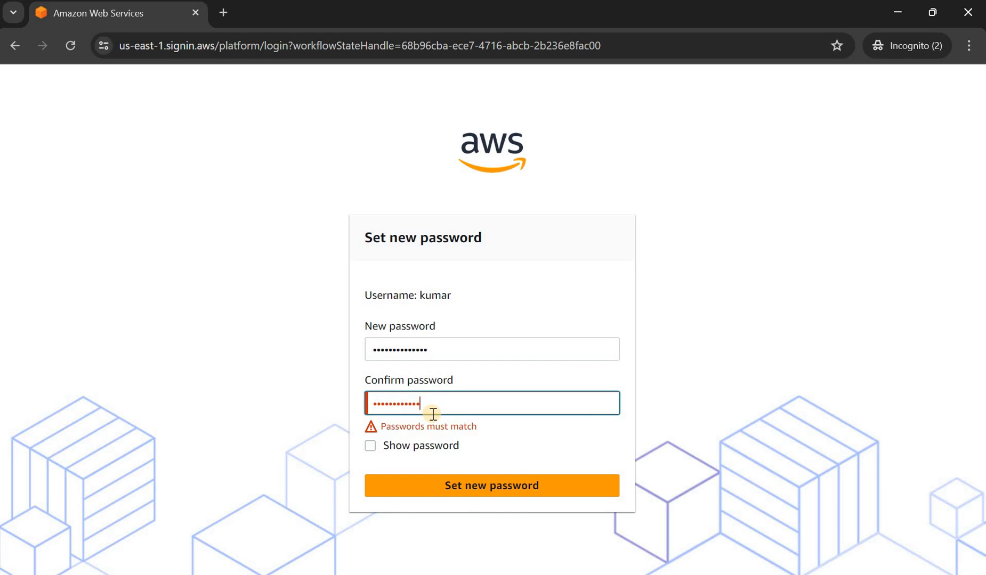
pyautogui.write('1')
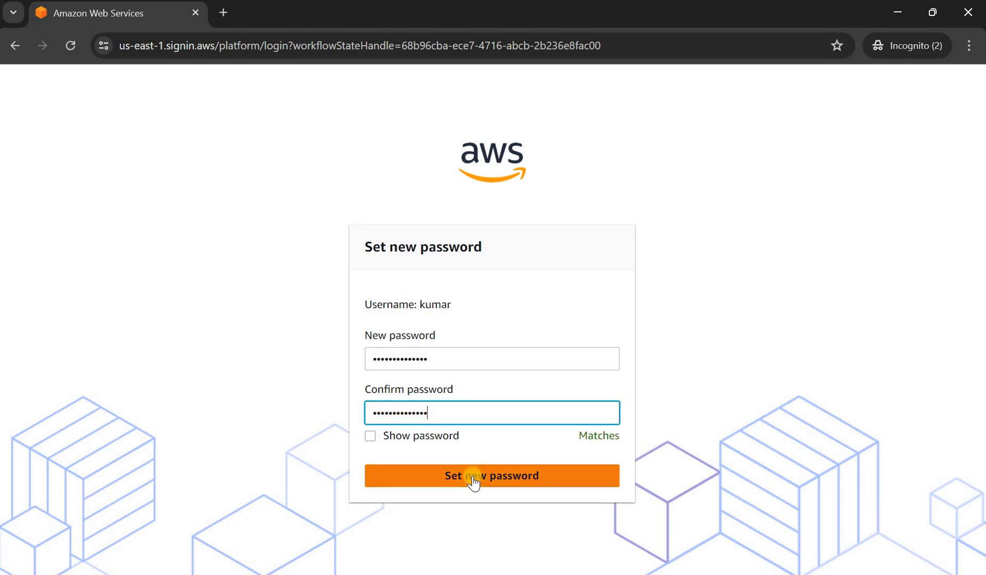
pyautogui.click(473, 481)
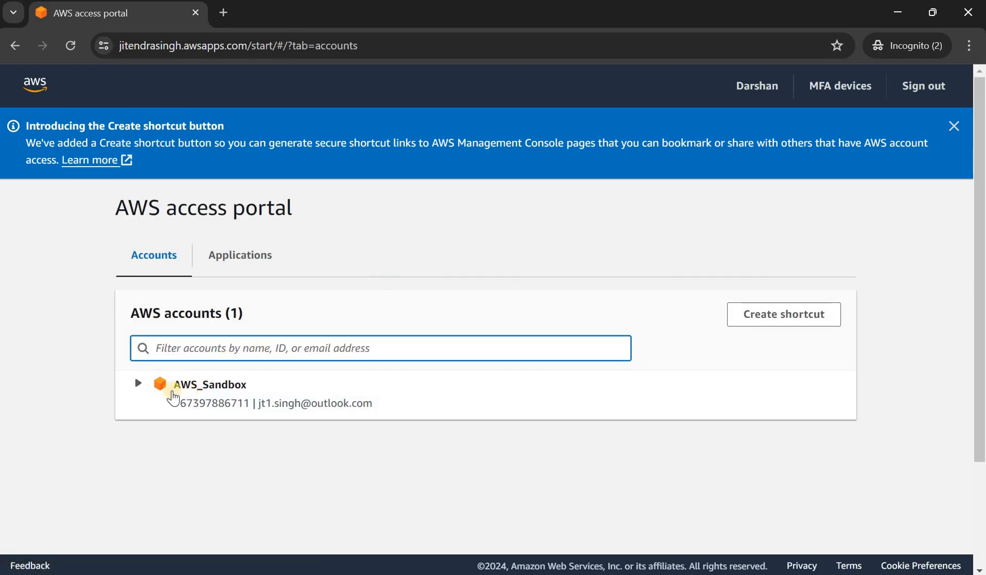
# - Expand AWS_Sandbox in the AWS access portal and open its management console with the EC2fullaccess role
pyautogui.click(138, 384)
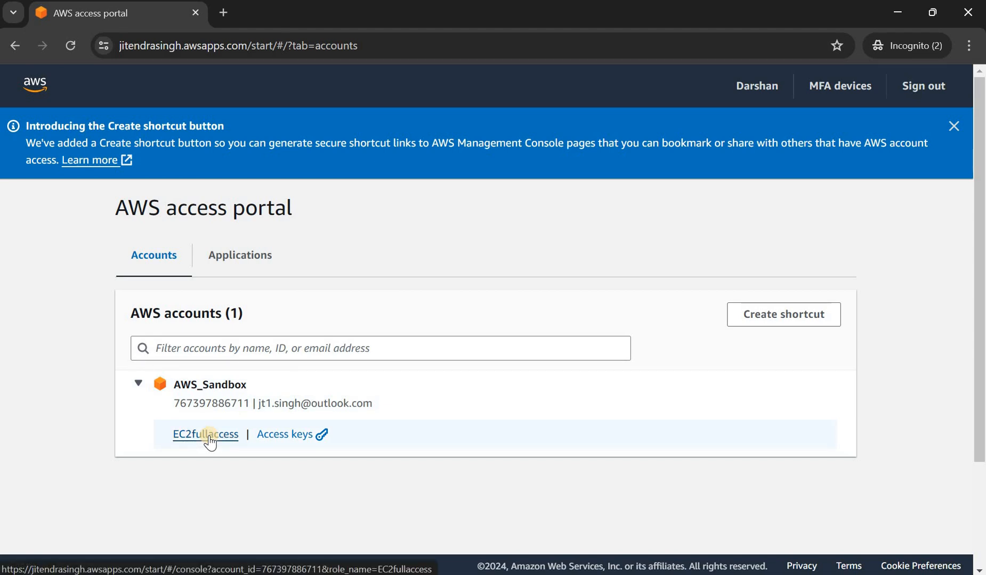
pyautogui.click(209, 435)
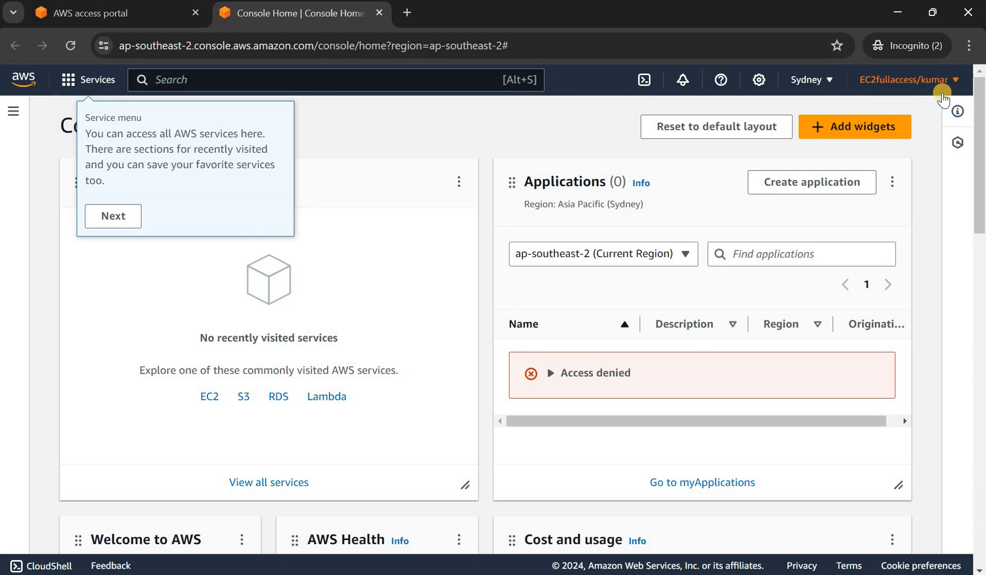
# - Copy the role name AWSReservedSSO_EC2fullaccess from the signed-in federated user's account details
pyautogui.click(955, 80)
pyautogui.moveTo(883, 133); pyautogui.dragTo(767, 149)
pyautogui.hotkey('ctrl', 'c')
pyautogui.click(413, 178)
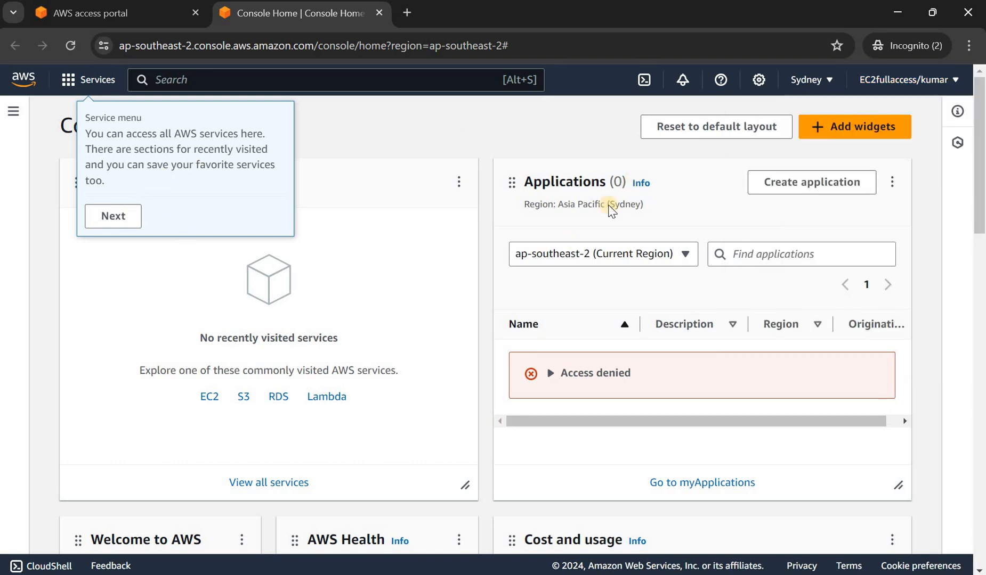
# - Switch to the administrator's Chrome window and open the IAM service
pyautogui.click(896, 19)
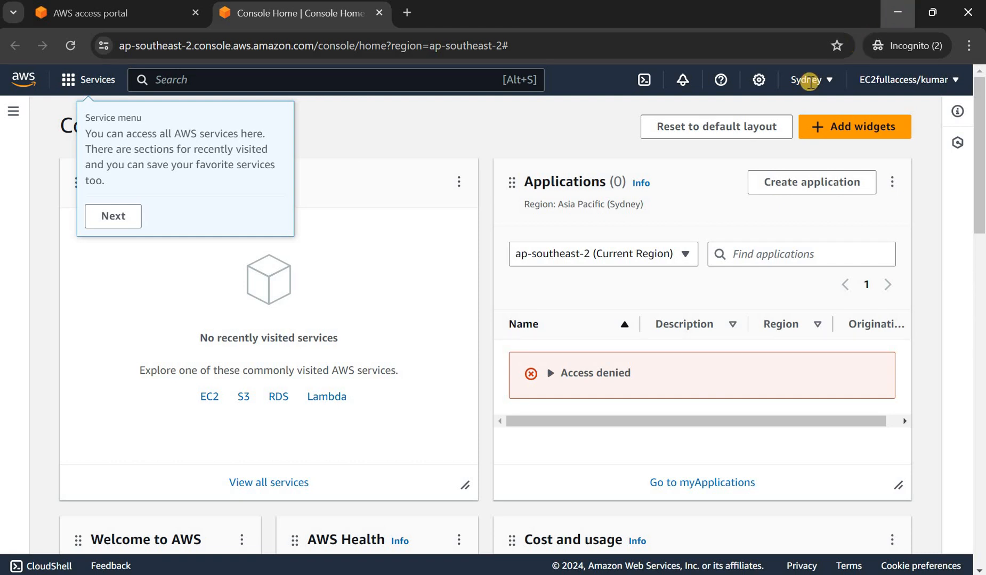
pyautogui.click(640, 574)
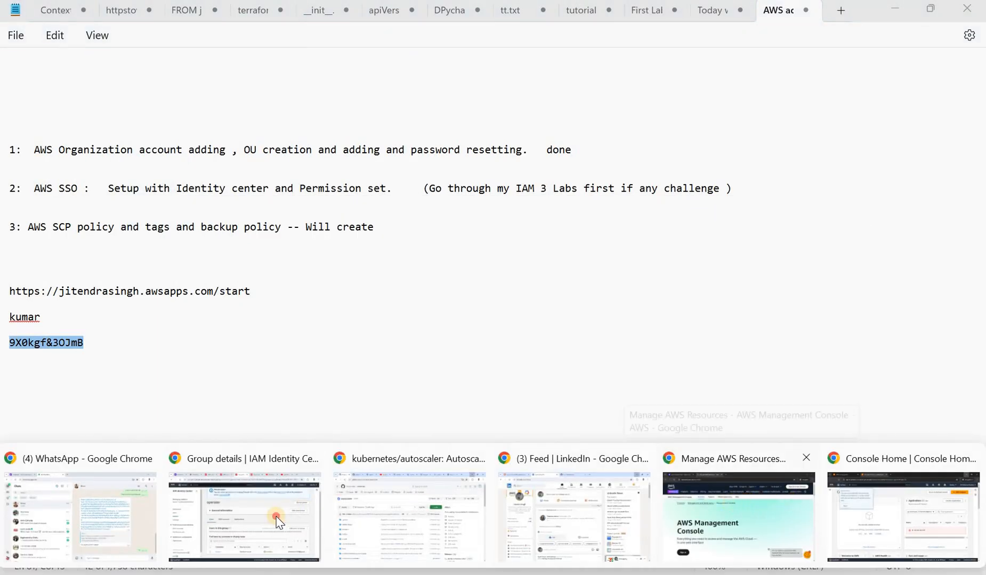
pyautogui.click(275, 457)
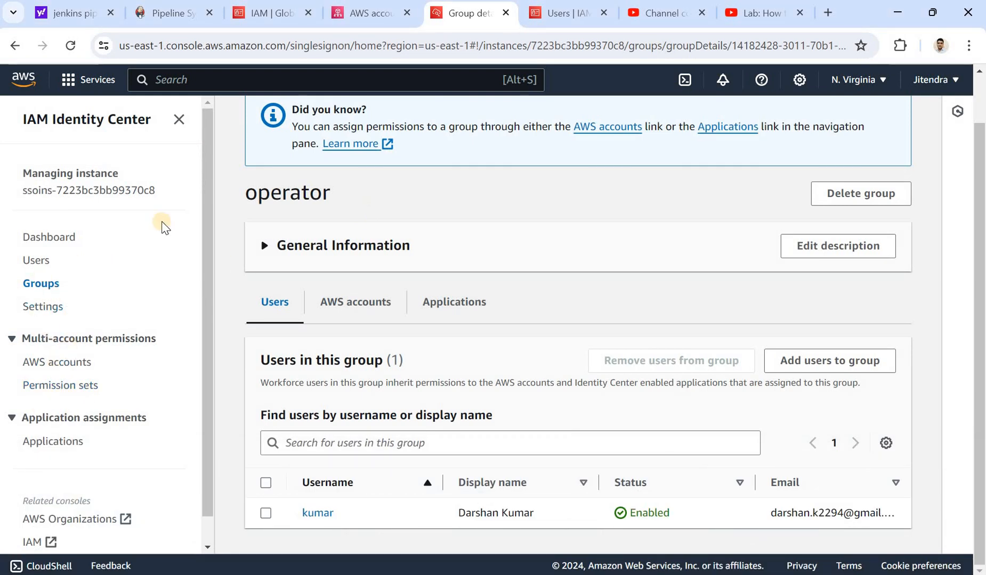
pyautogui.click(289, 84)
pyautogui.write('iam')
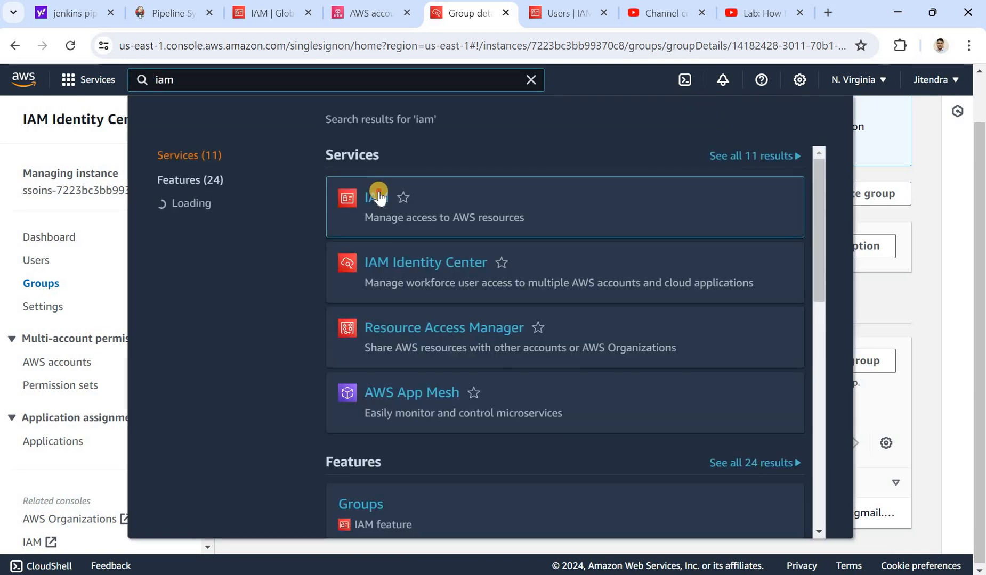
pyautogui.click(377, 197)
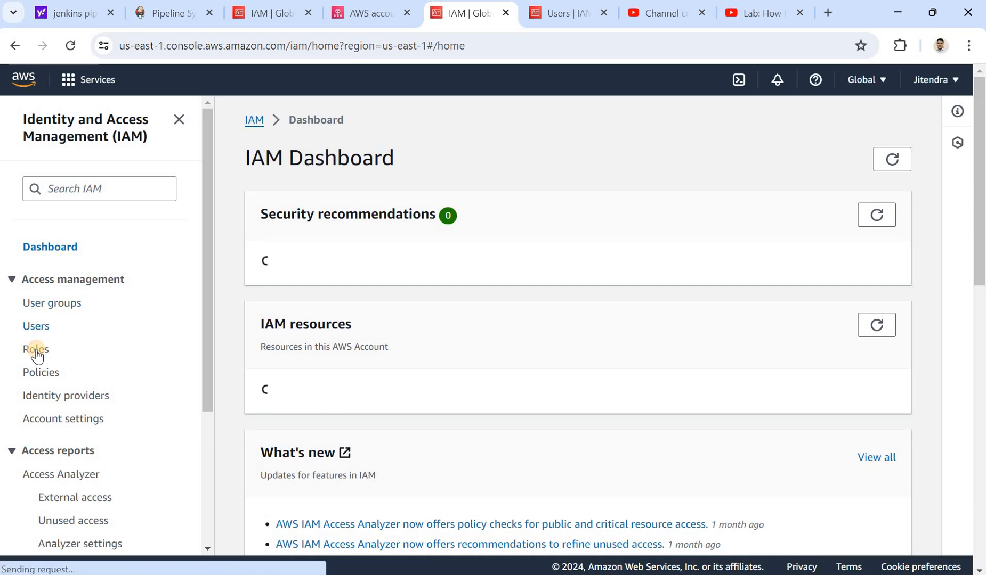
# - Search the administrator account's IAM roles for AWSReservedSSO_EC2fullaccess
pyautogui.click(36, 349)
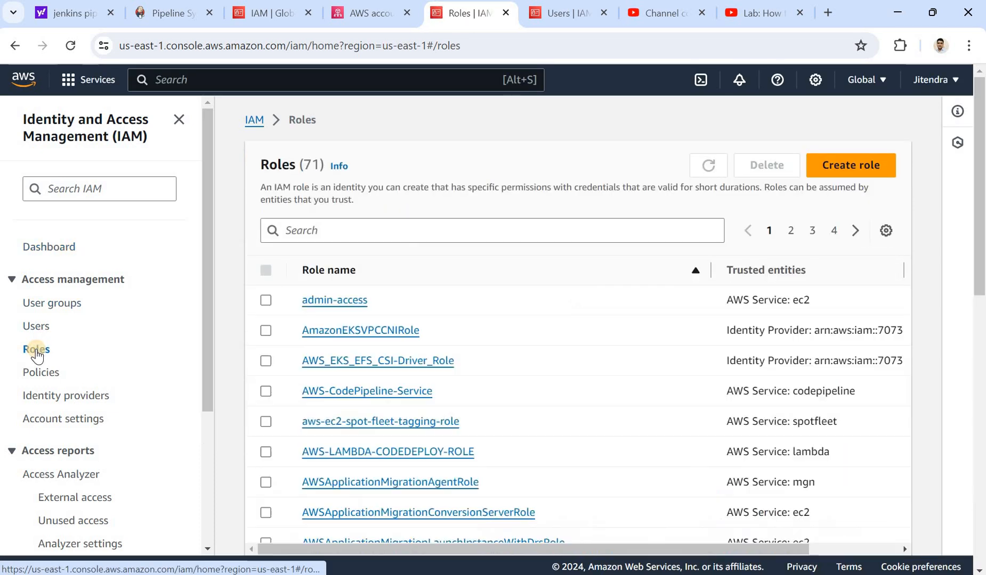
pyautogui.click(350, 232)
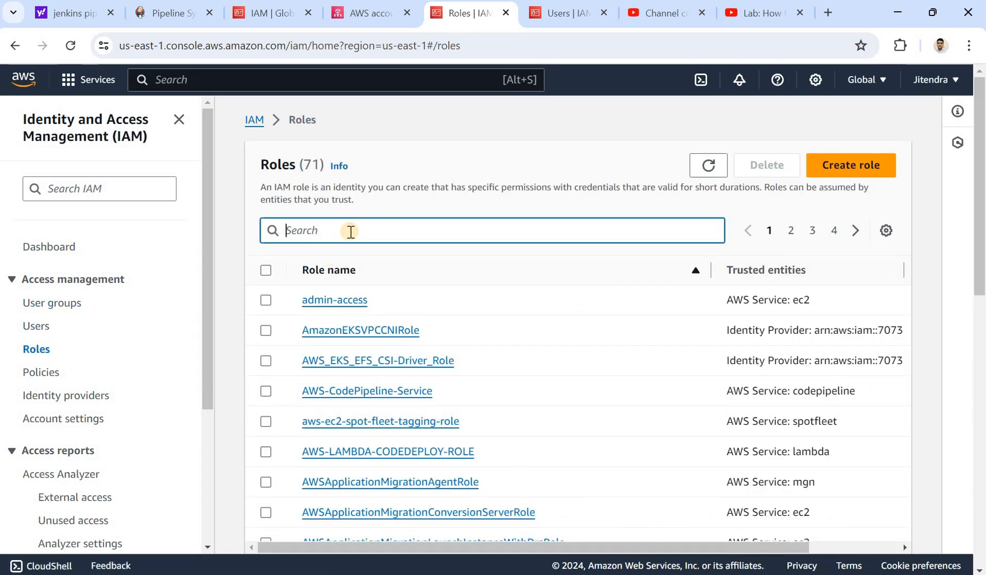
pyautogui.hotkey('ctrl', 'v')
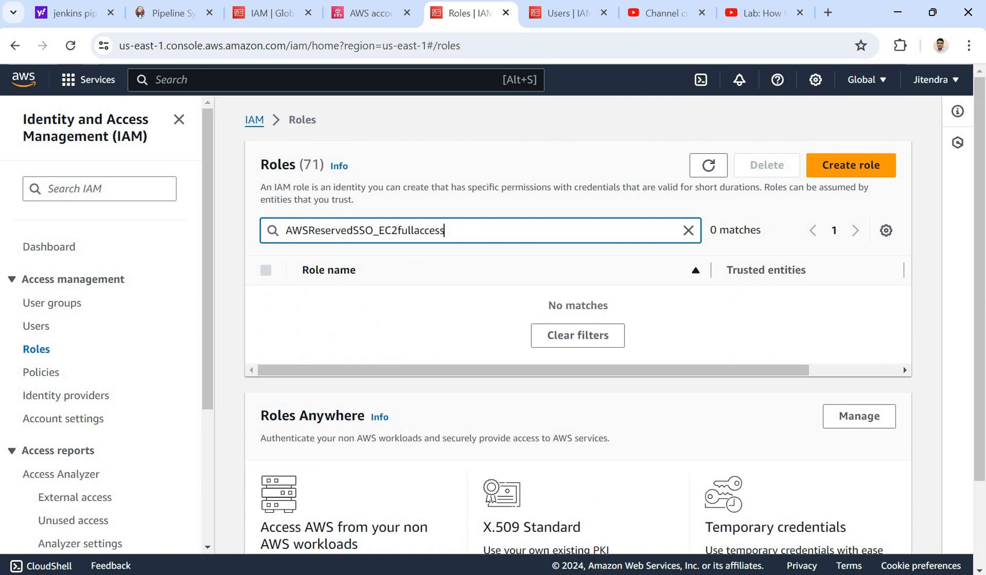
# - Switch to the Incognito console window and view the IAM roles of the AWS_Sandbox account
pyautogui.moveTo(639, 560)
pyautogui.click(870, 511)
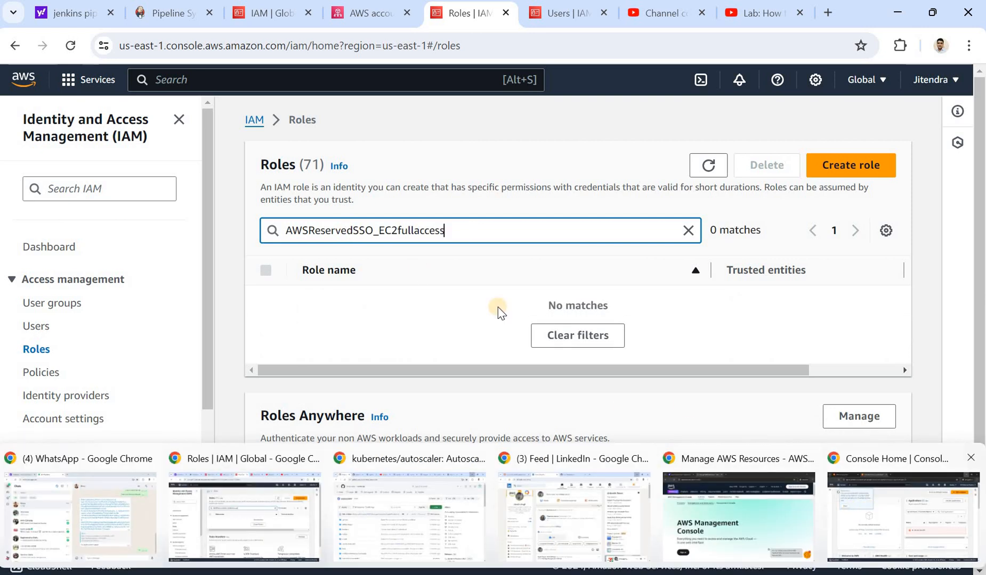
pyautogui.click(892, 19)
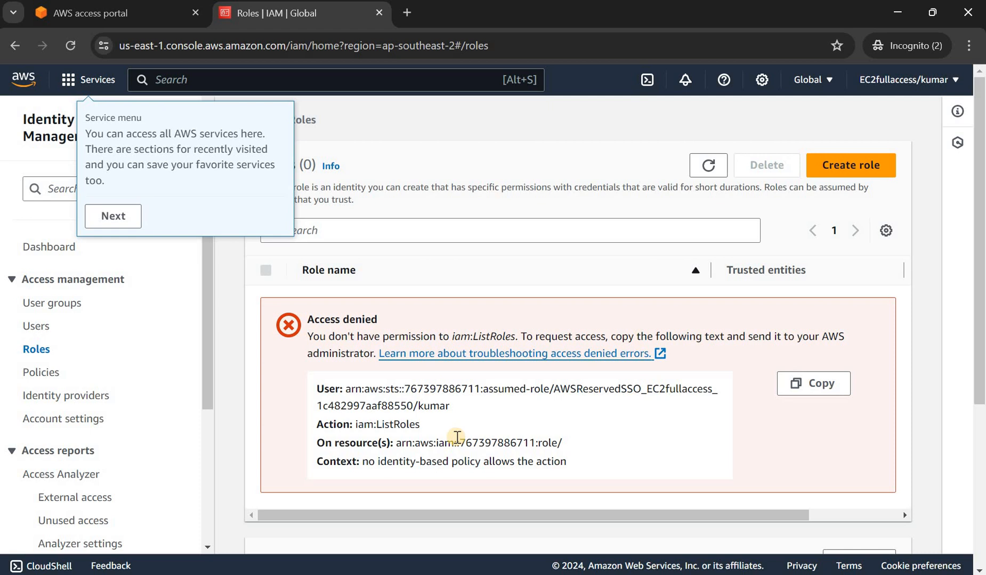
# - Return to the administrator's window and open the EC2fullaccess permission set for attaching AWS managed policies
pyautogui.hotkey('alt', 'Tab')
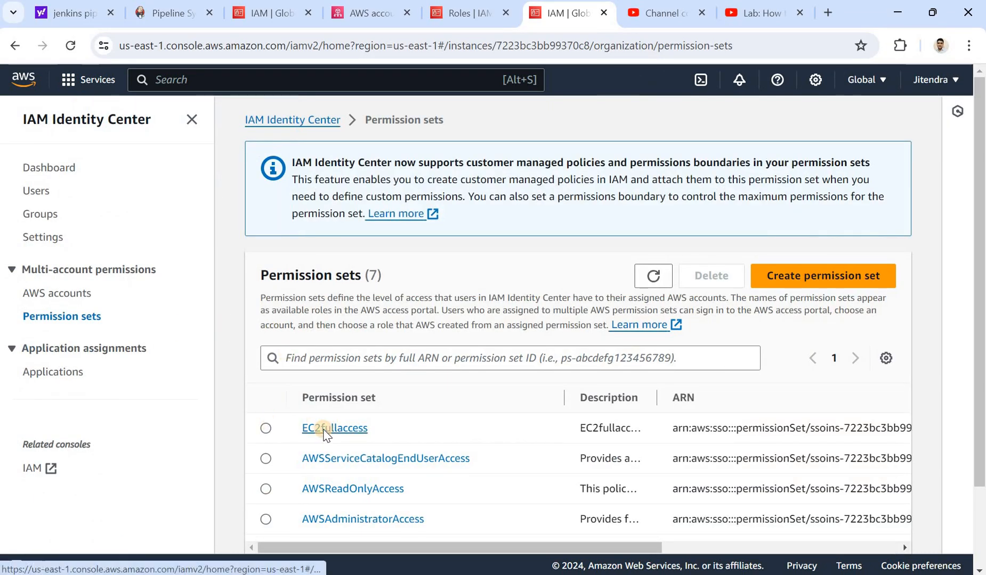
pyautogui.click(324, 431)
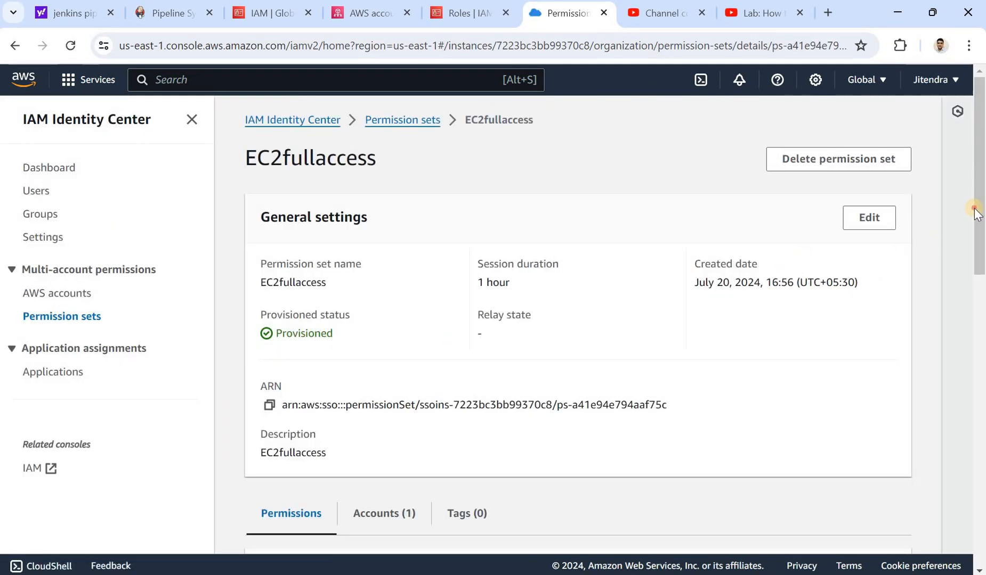
pyautogui.scroll(-5, 972, 330)
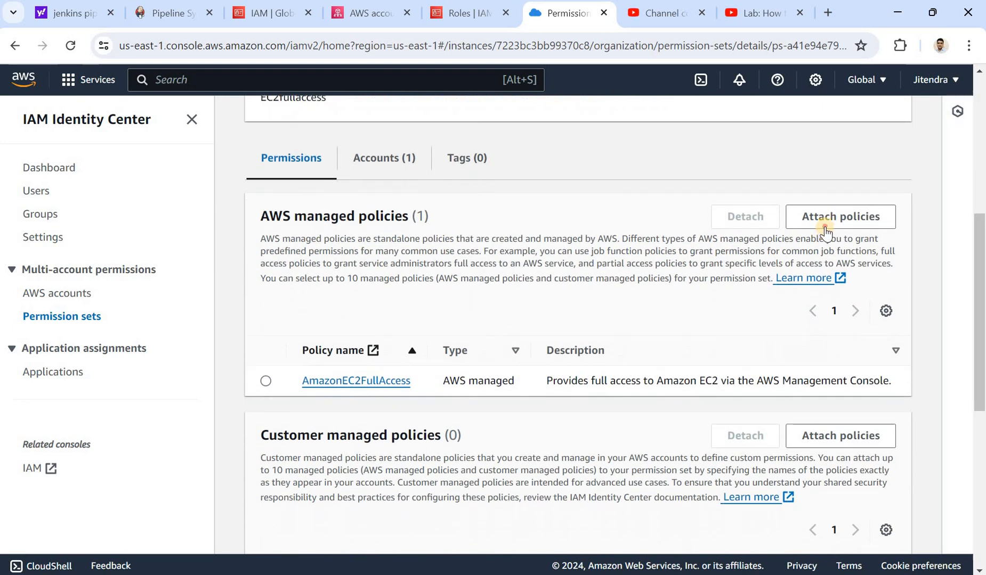
pyautogui.click(824, 230)
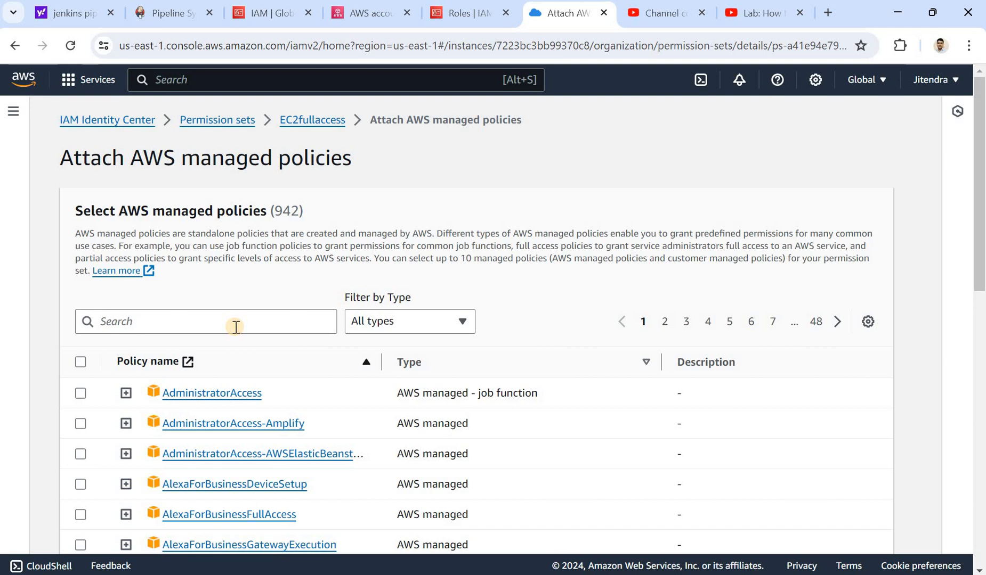
# - Find the IAMFullAccess managed policy and attach it to the EC2fullaccess permission set
pyautogui.click(235, 327)
pyautogui.write('iam')
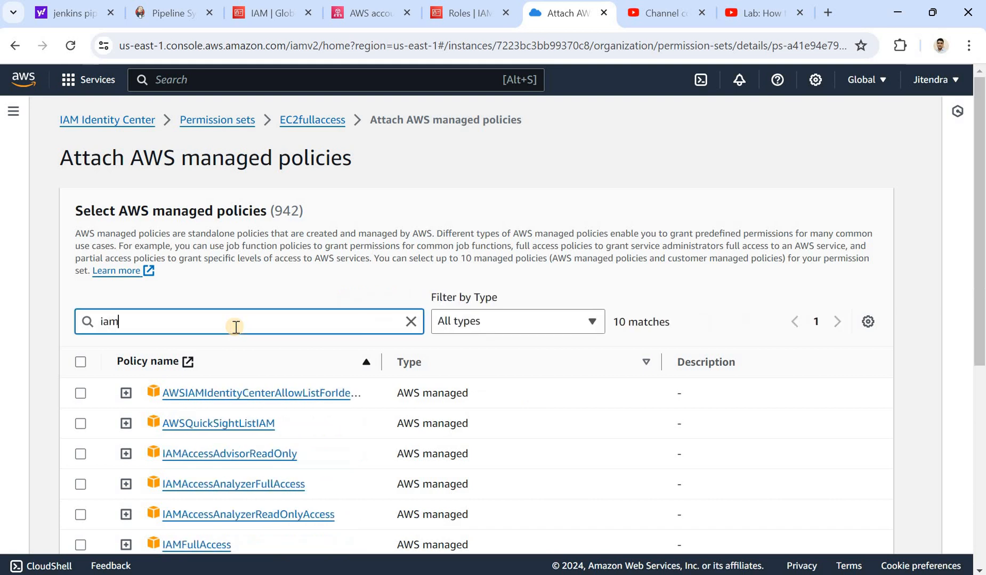
pyautogui.write('ful')
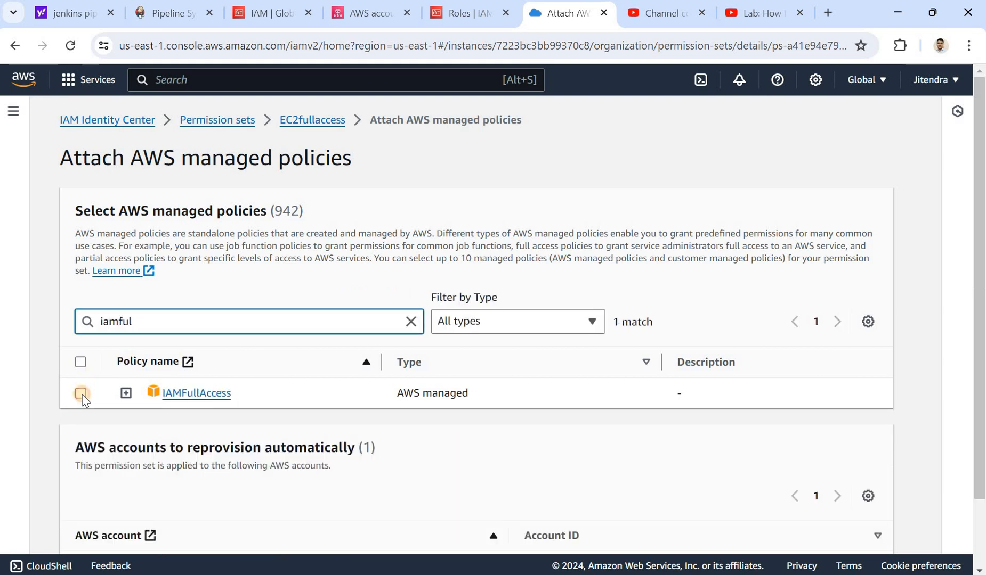
pyautogui.click(81, 394)
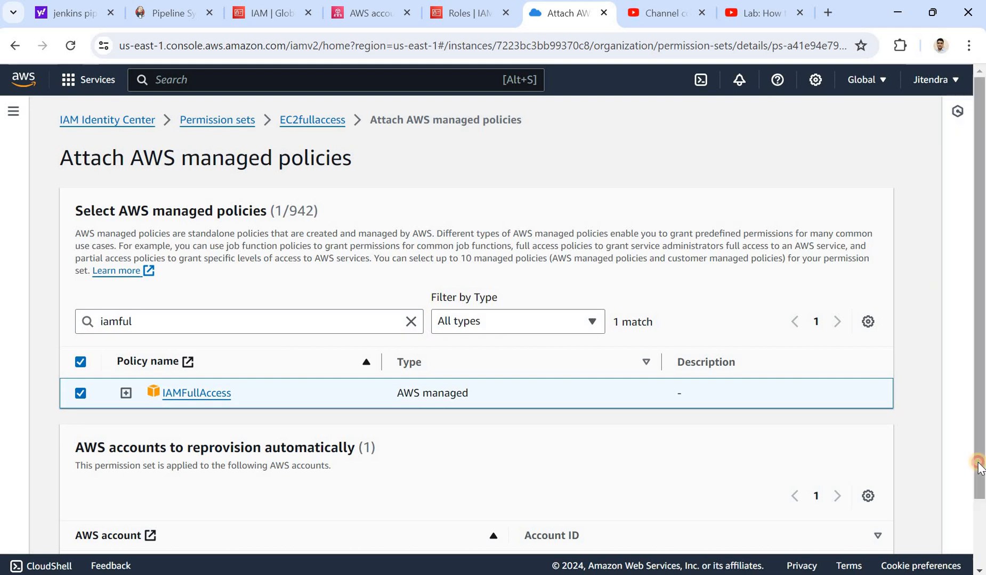
pyautogui.scroll(-2, 977, 461)
pyautogui.click(834, 536)
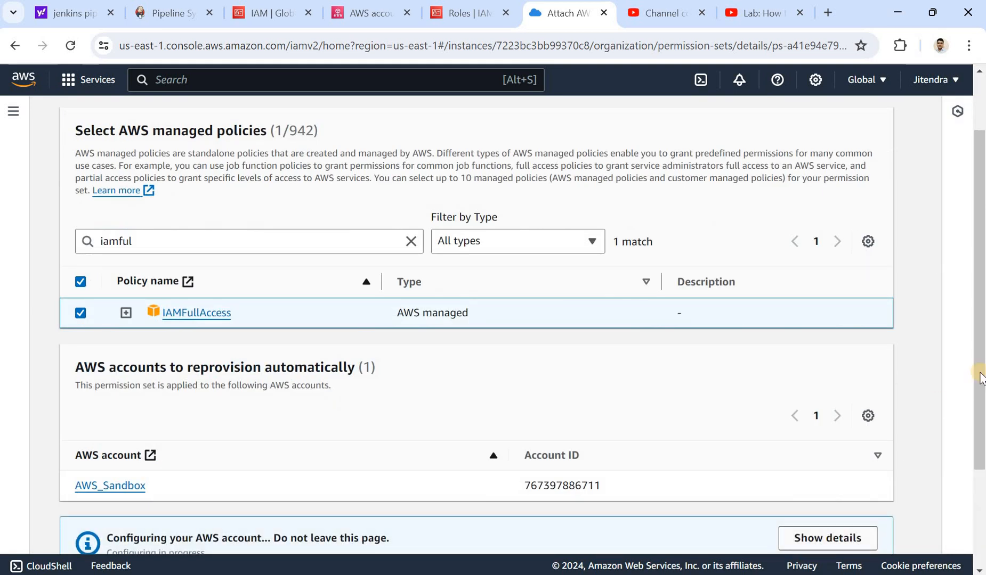
pyautogui.scroll(-2, 979, 475)
pyautogui.scroll(-1, 979, 475)
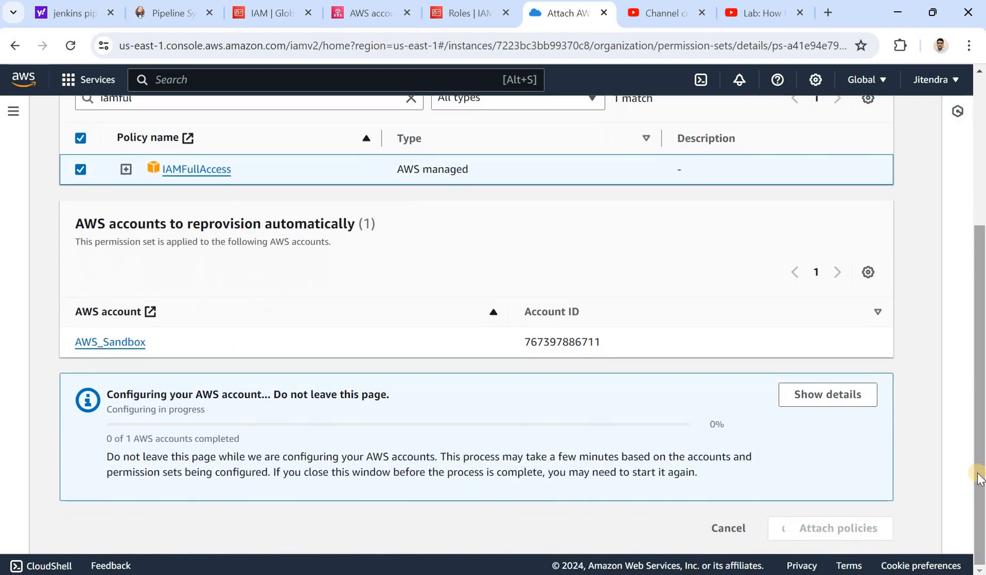
pyautogui.click(923, 116)
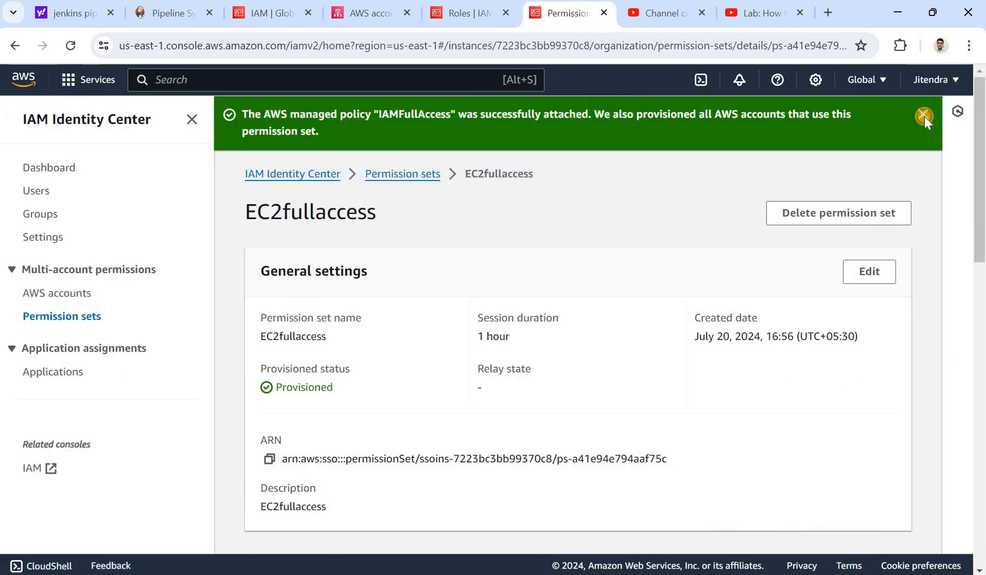
# - Review the managed policies of EC2fullaccess and update the permission set on the AWS_Sandbox account
pyautogui.scroll(-1, 611, 358)
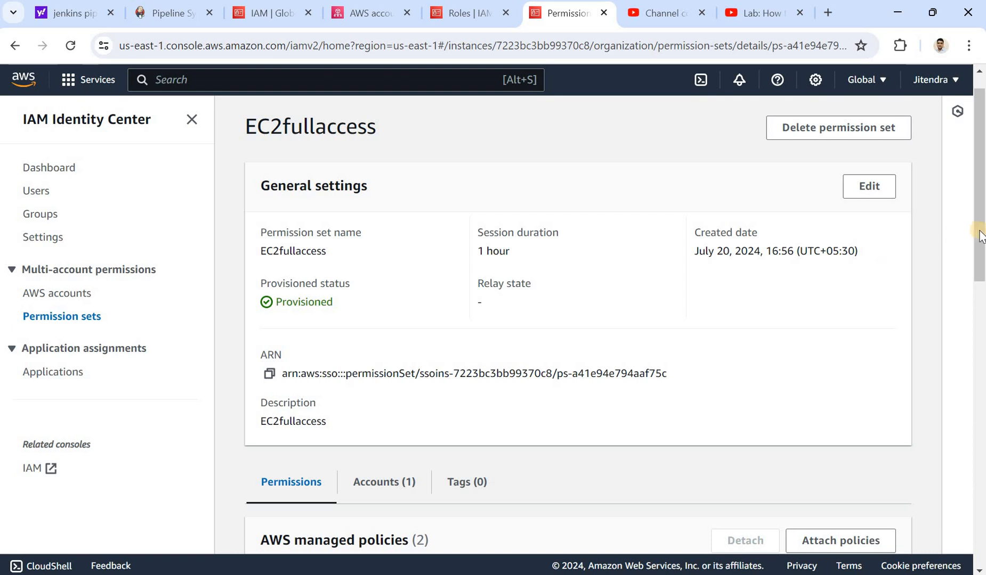
pyautogui.click(970, 386)
pyautogui.scroll(4, 392, 334)
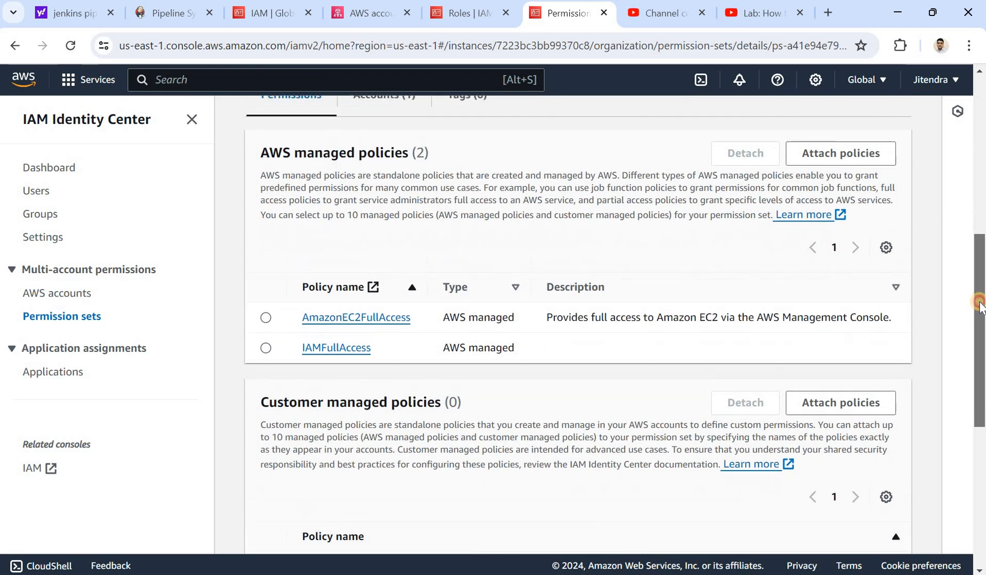
pyautogui.click(385, 296)
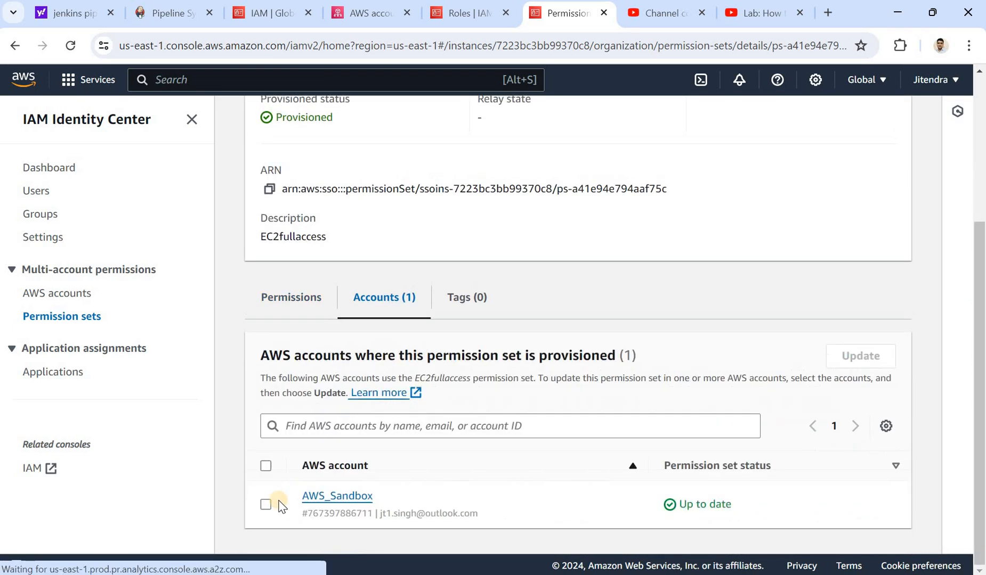
pyautogui.click(266, 504)
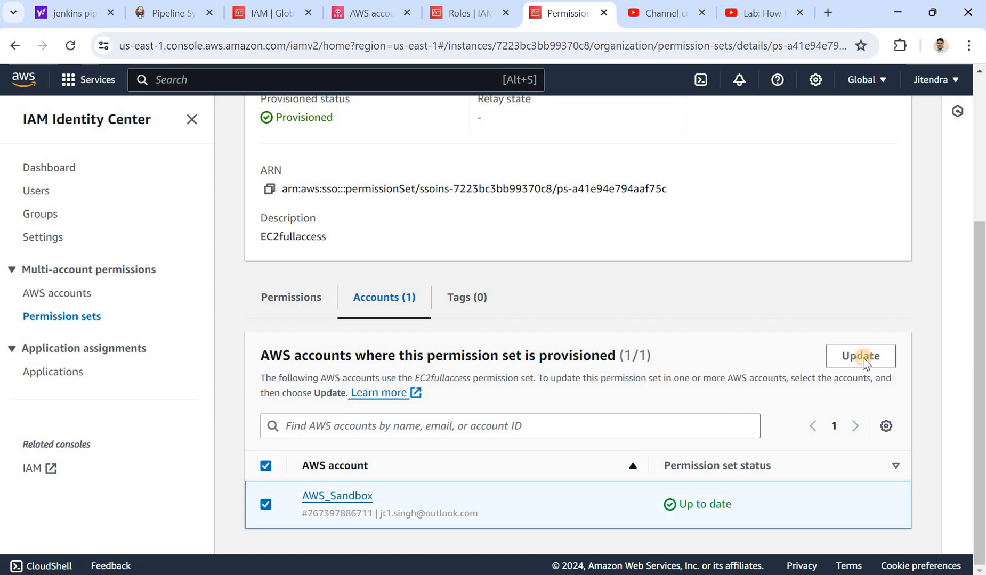
pyautogui.click(867, 364)
pyautogui.click(841, 525)
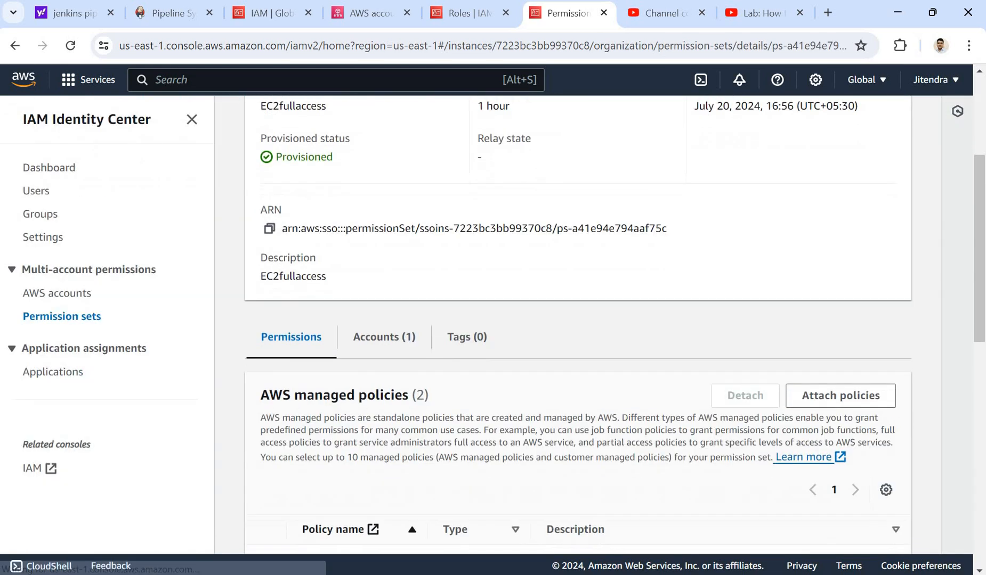
# - Refresh the IAM roles page in the Incognito window and search it for AWSReservedSSO_EC2fullaccess
pyautogui.scroll(-4, 394, 405)
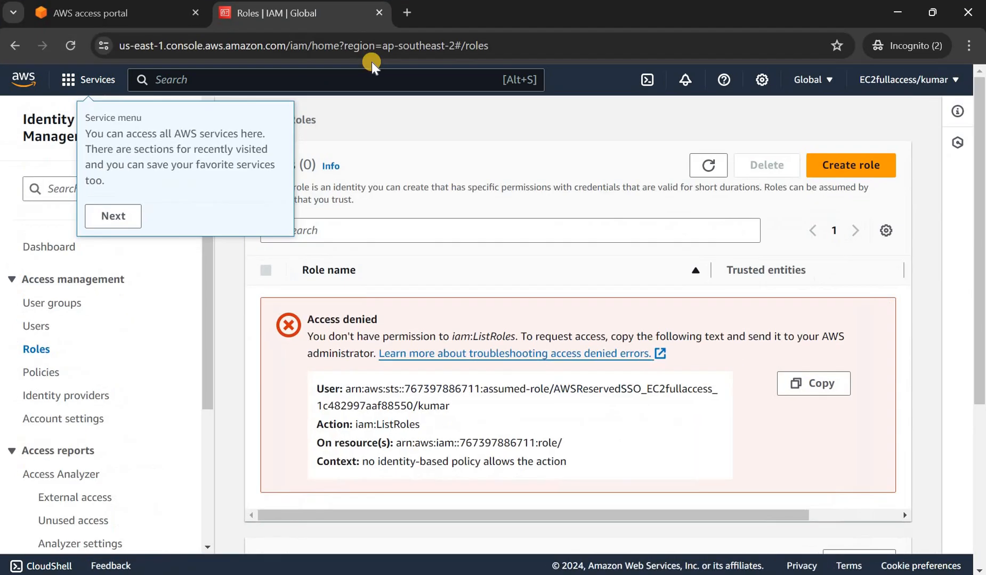
pyautogui.click(70, 45)
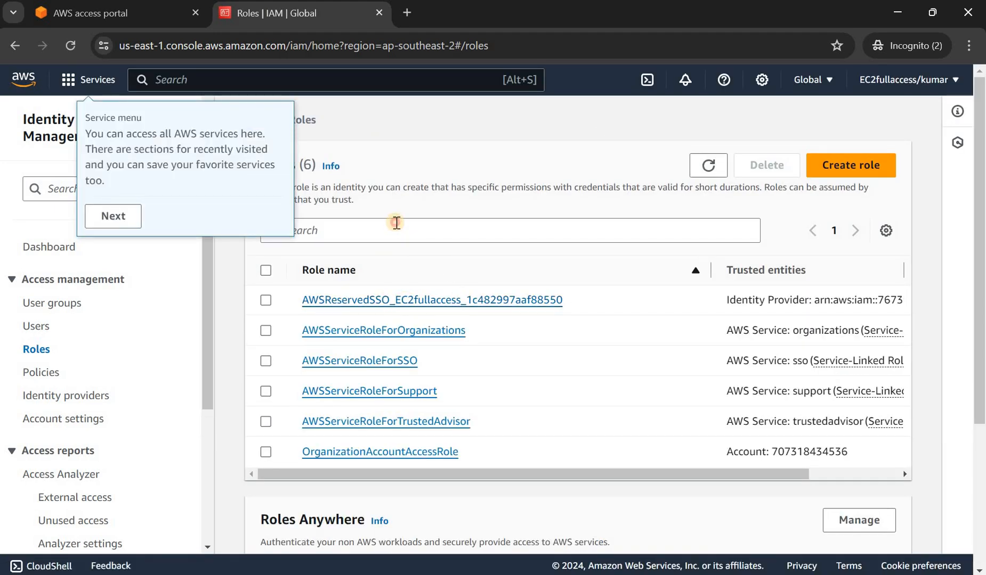
pyautogui.click(381, 225)
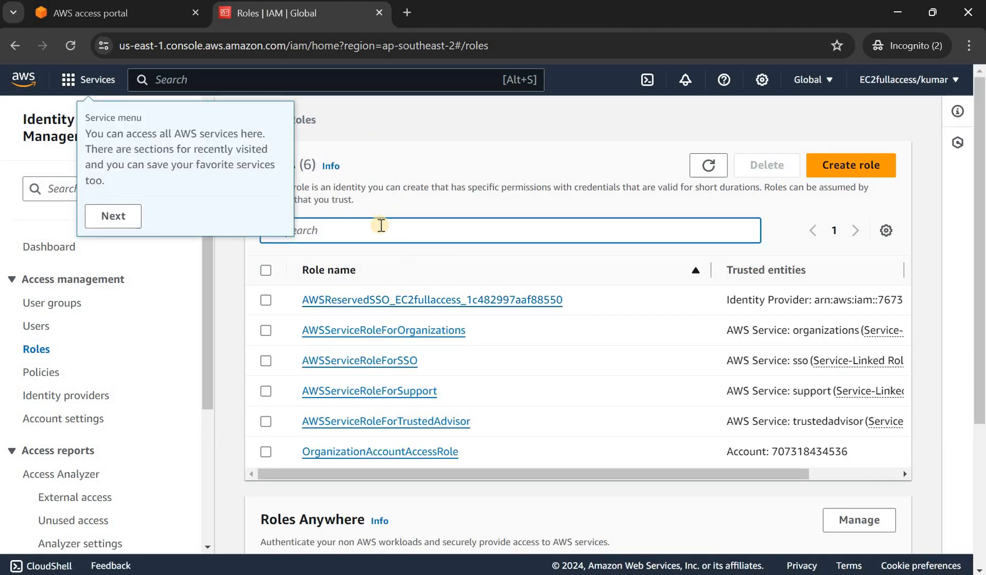
pyautogui.write('AWSReservedSSO_EC2fullaccess')
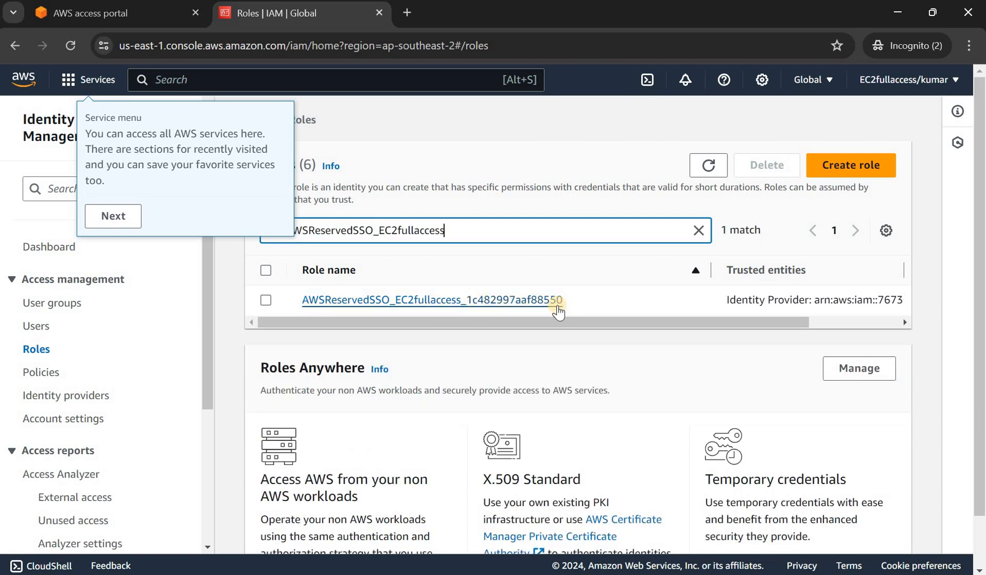
# - Compare the found role's name suffix and trusted entity with the federated user's account details
pyautogui.moveTo(565, 303); pyautogui.dragTo(469, 304)
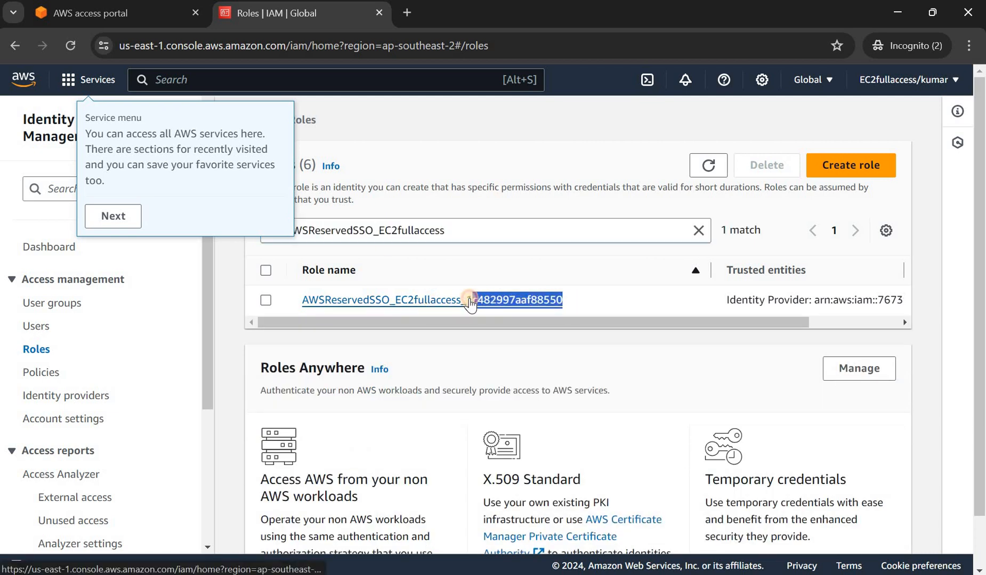
pyautogui.hscroll(3, 754, 321)
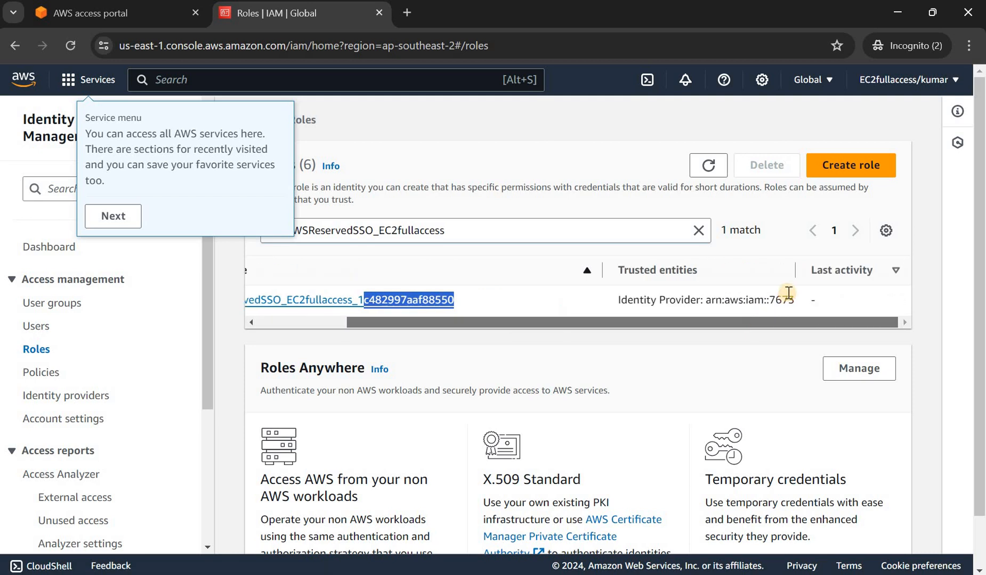
pyautogui.moveTo(793, 275); pyautogui.dragTo(917, 275)
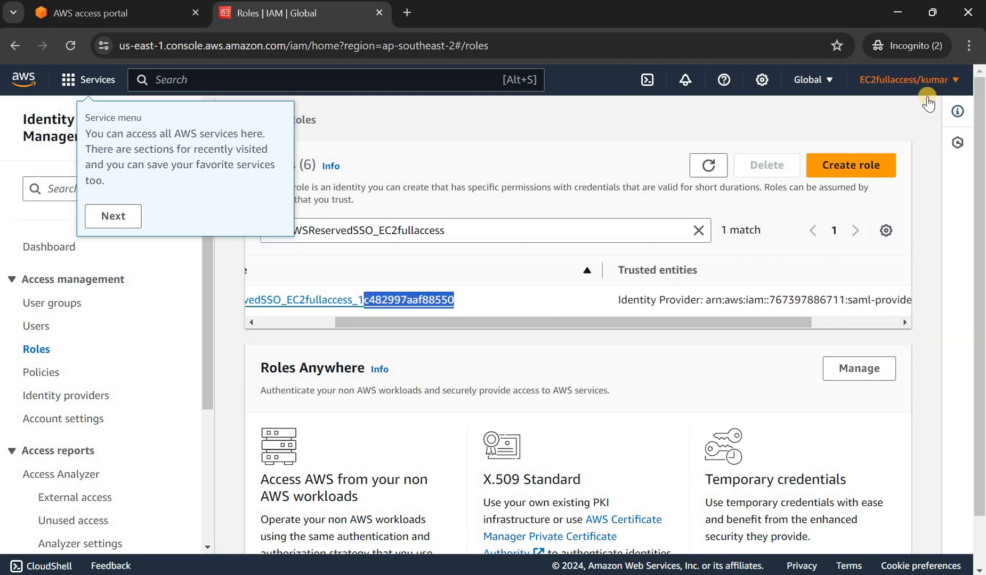
pyautogui.click(949, 86)
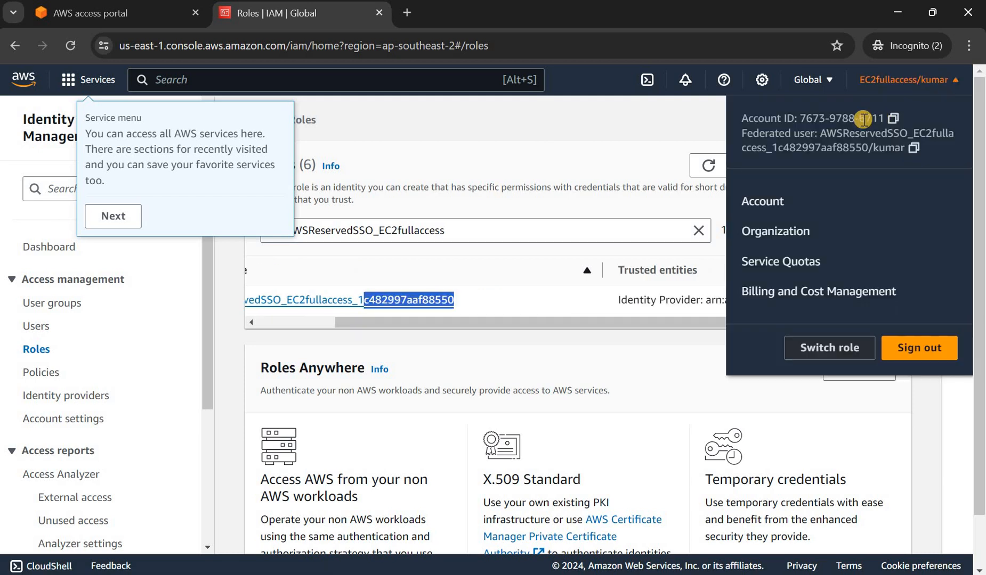
pyautogui.click(599, 348)
pyautogui.moveTo(314, 312); pyautogui.dragTo(261, 301)
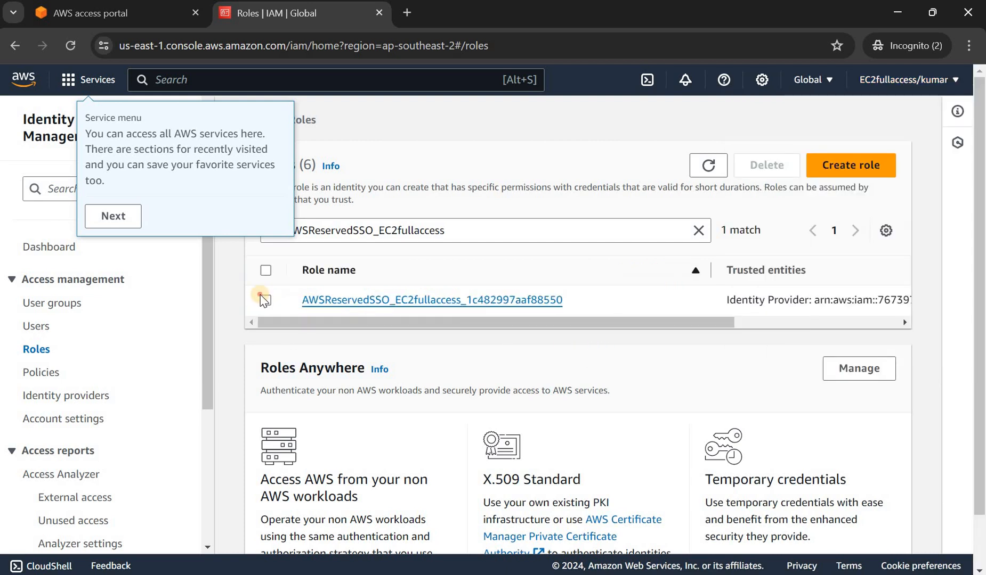
# - Open the AWSReservedSSO_EC2fullaccess role and compare its permissions policies with the managed policies of the EC2fullaccess permission set
pyautogui.click(375, 299)
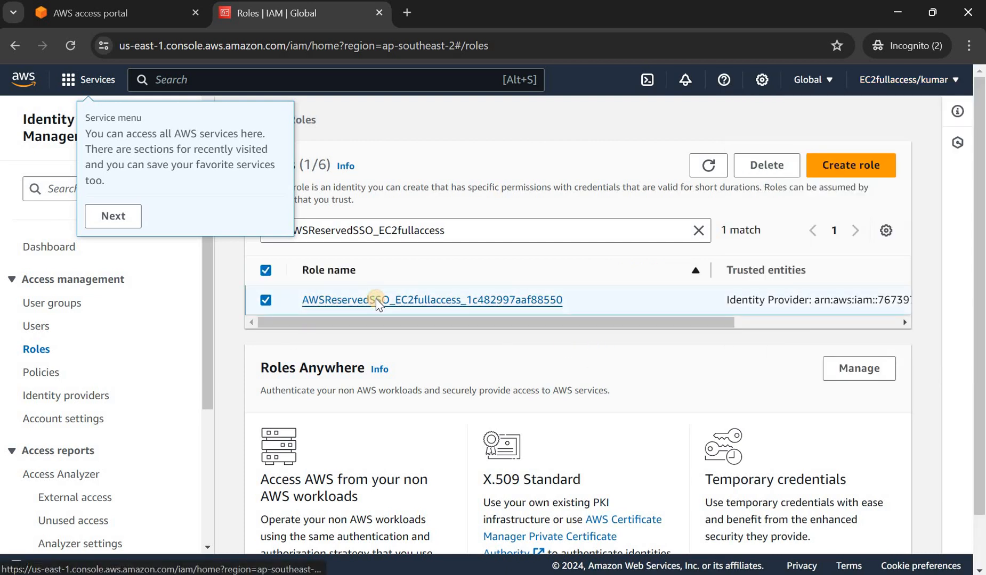
pyautogui.click(375, 301)
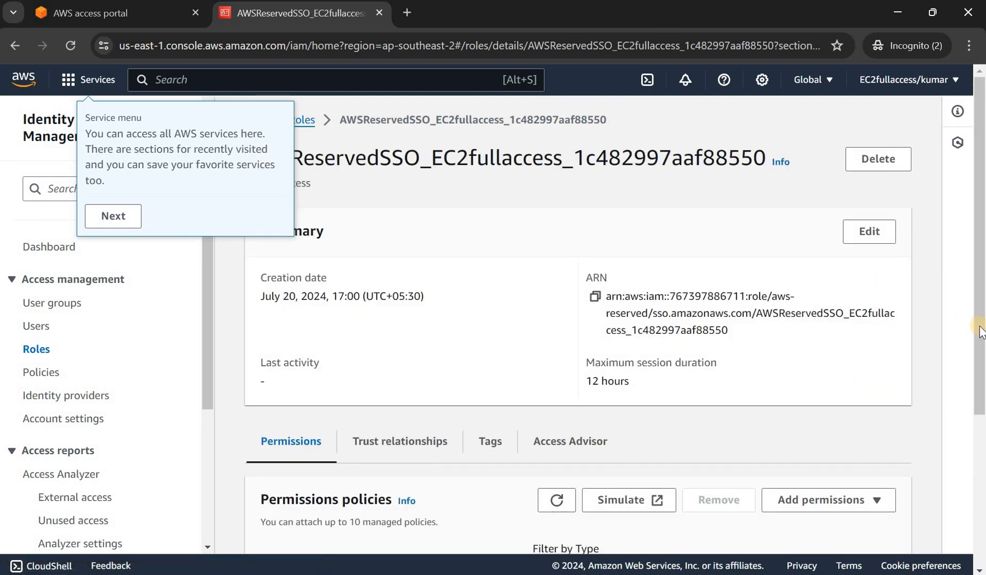
pyautogui.scroll(-5, 980, 298)
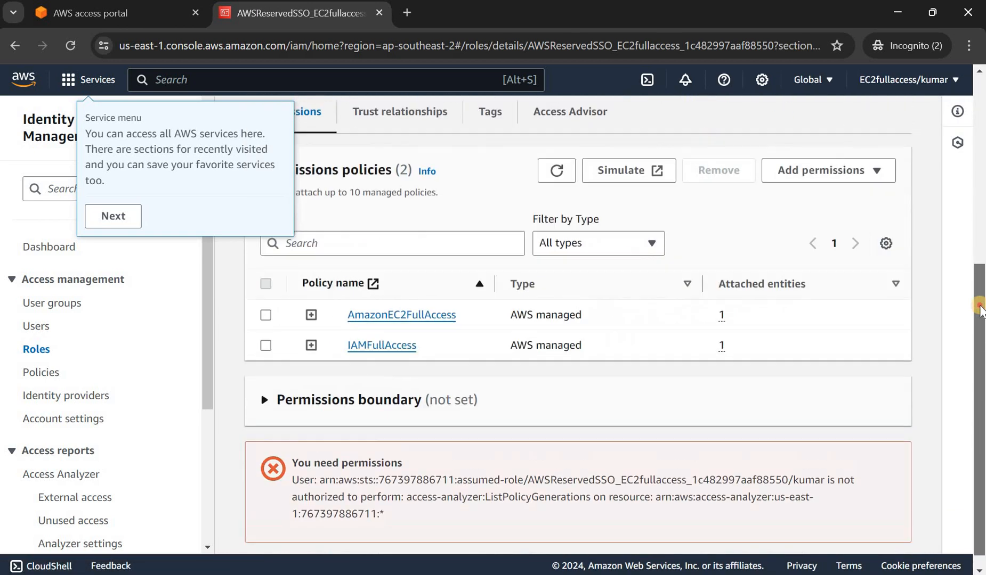
pyautogui.scroll(1, 980, 308)
pyautogui.moveTo(980, 301); pyautogui.dragTo(982, 296)
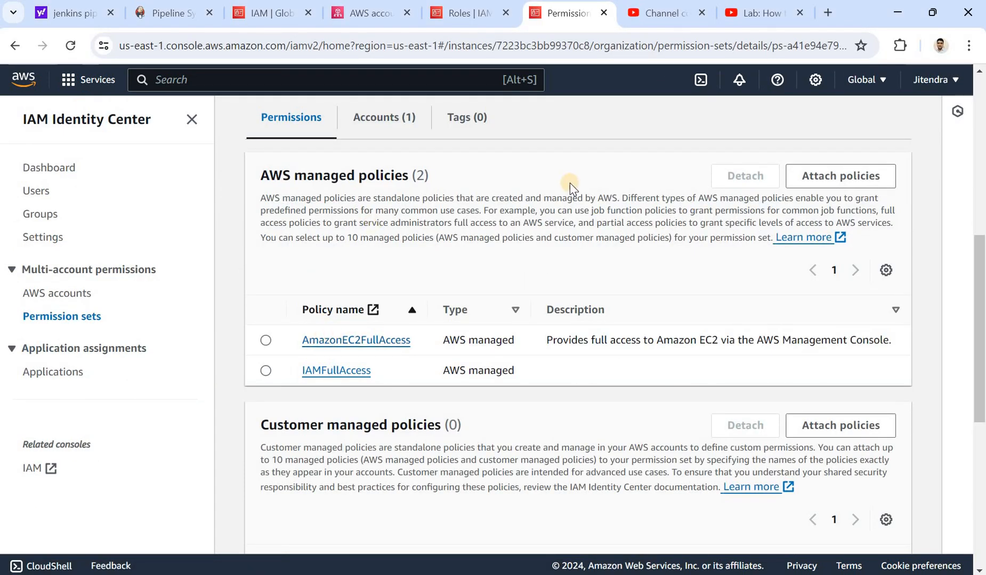
pyautogui.click(933, 80)
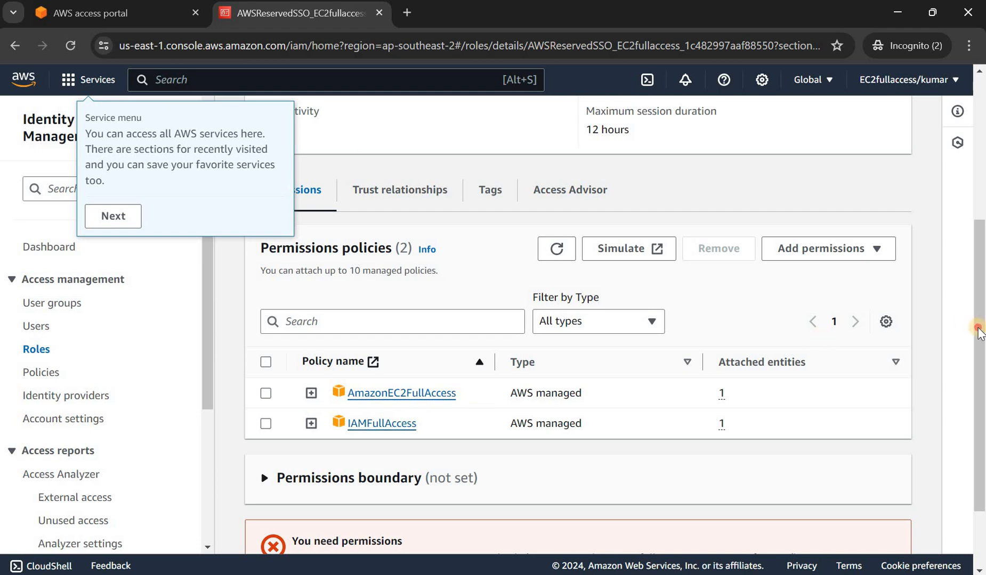
# - Inspect the AWSReservedSSO_EC2fullaccess role's trust relationships, highlighting the federated principal's account and SAML provider name
pyautogui.scroll(3, 491, 310)
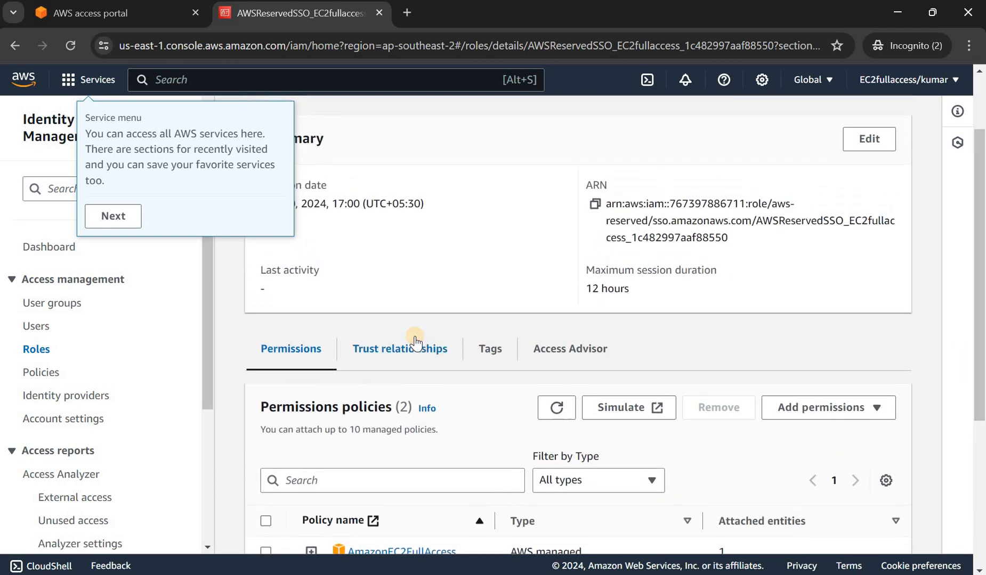
pyautogui.click(416, 343)
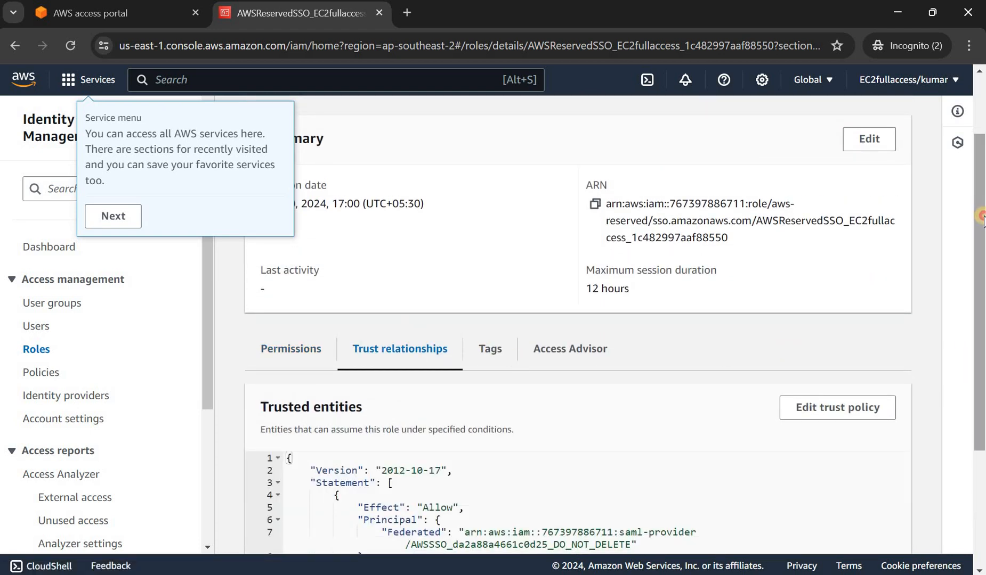
pyautogui.moveTo(982, 218); pyautogui.dragTo(982, 331)
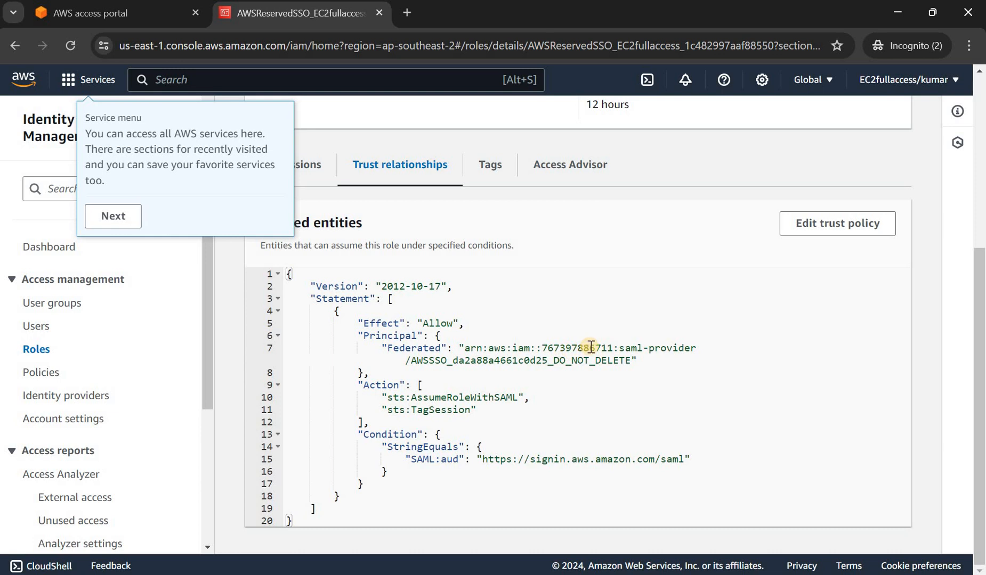
pyautogui.moveTo(615, 349); pyautogui.dragTo(624, 349)
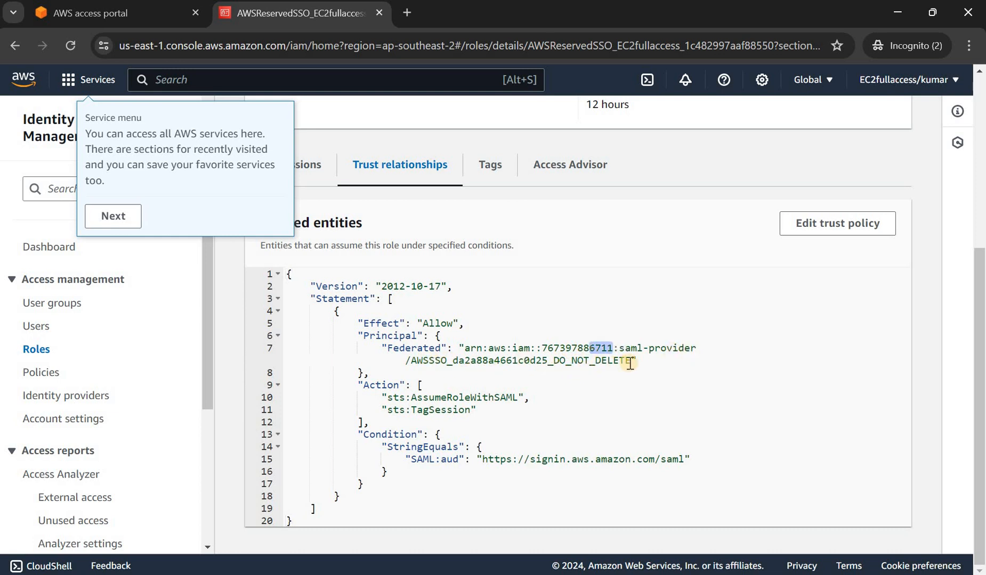
pyautogui.moveTo(478, 353); pyautogui.dragTo(414, 362)
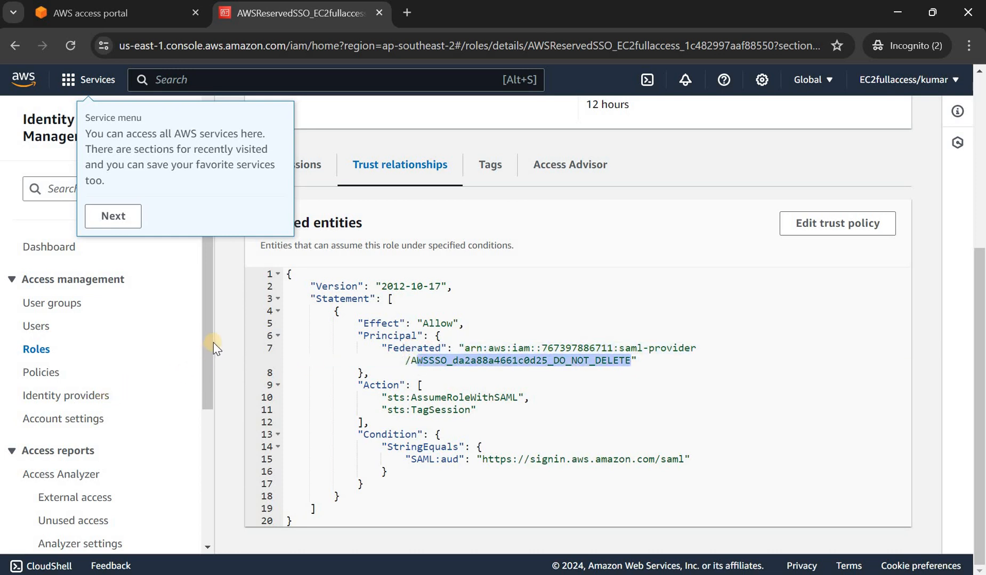
# - Go to the IAM identity providers, widen the Provider column to read the full name, and open the AWSSSO SAML provider
pyautogui.moveTo(209, 340); pyautogui.dragTo(206, 382)
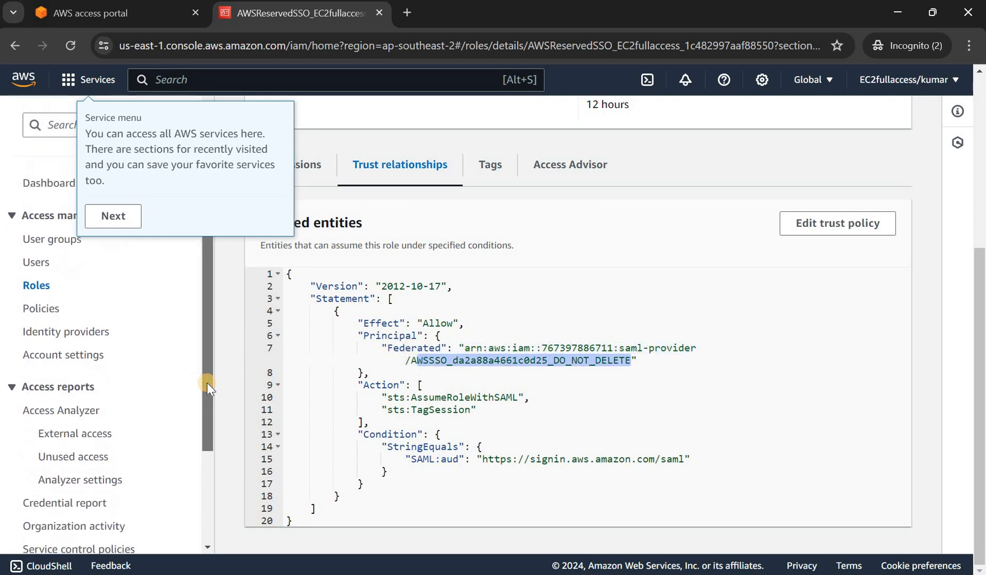
pyautogui.click(84, 333)
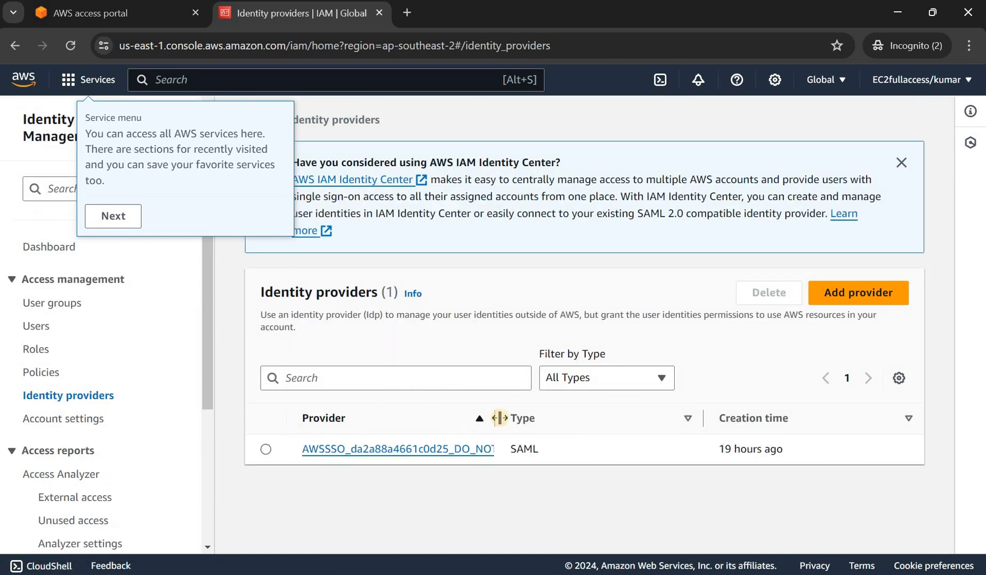
pyautogui.moveTo(649, 428); pyautogui.dragTo(649, 428)
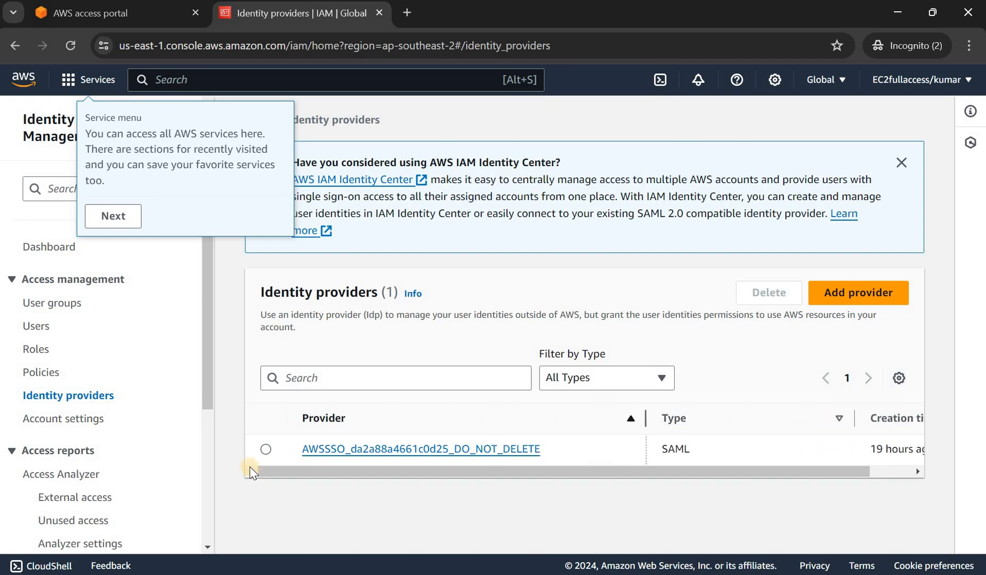
pyautogui.click(330, 450)
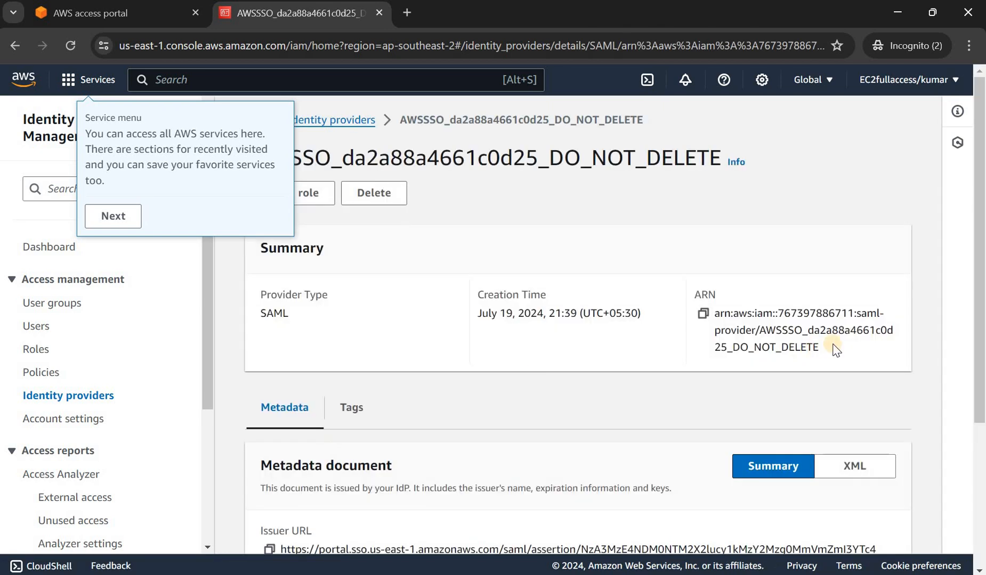
# - Examine the AWSSSO provider's metadata document in both its XML and summary views
pyautogui.scroll(-4, 982, 346)
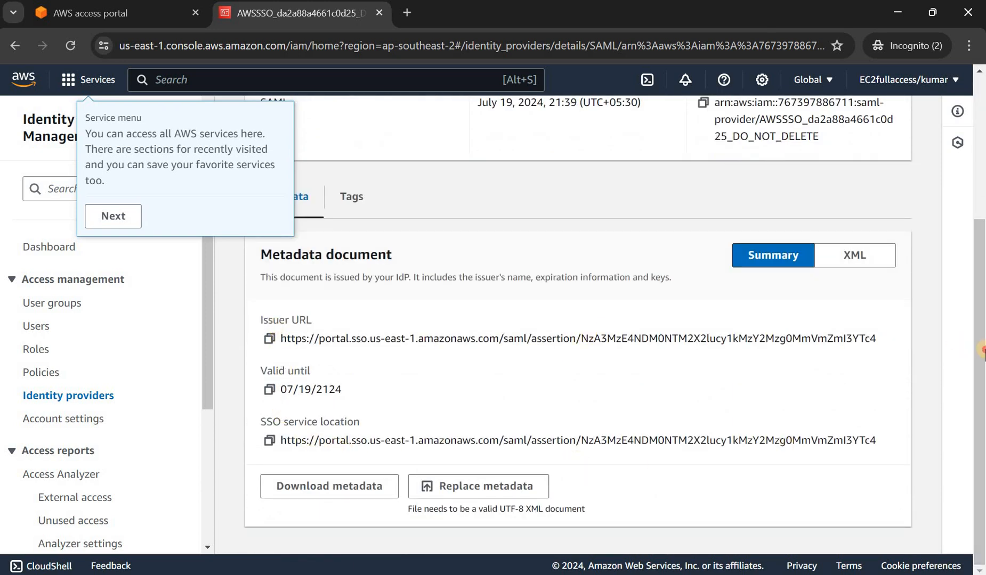
pyautogui.scroll(1, 881, 308)
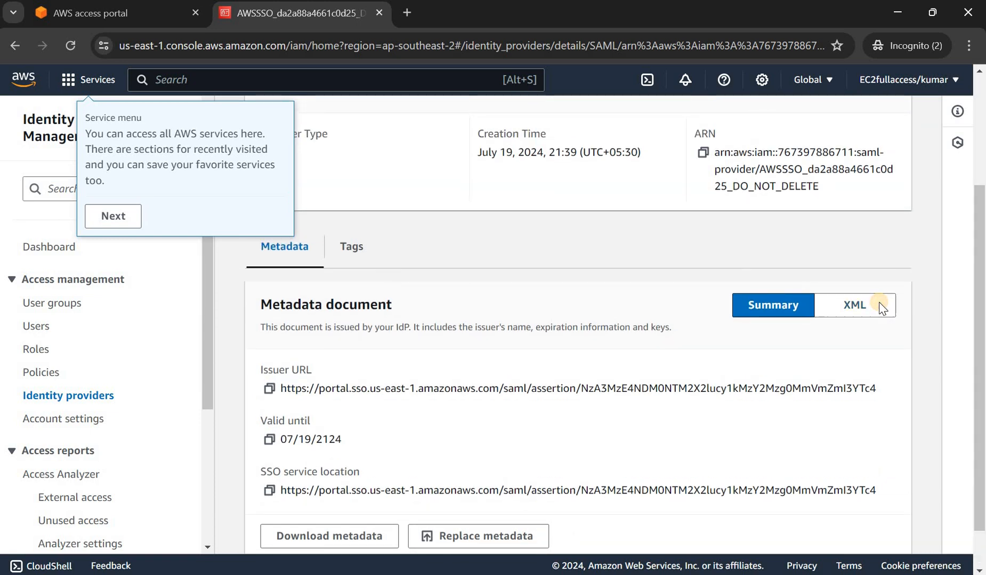
pyautogui.click(879, 308)
pyautogui.scroll(-3, 964, 403)
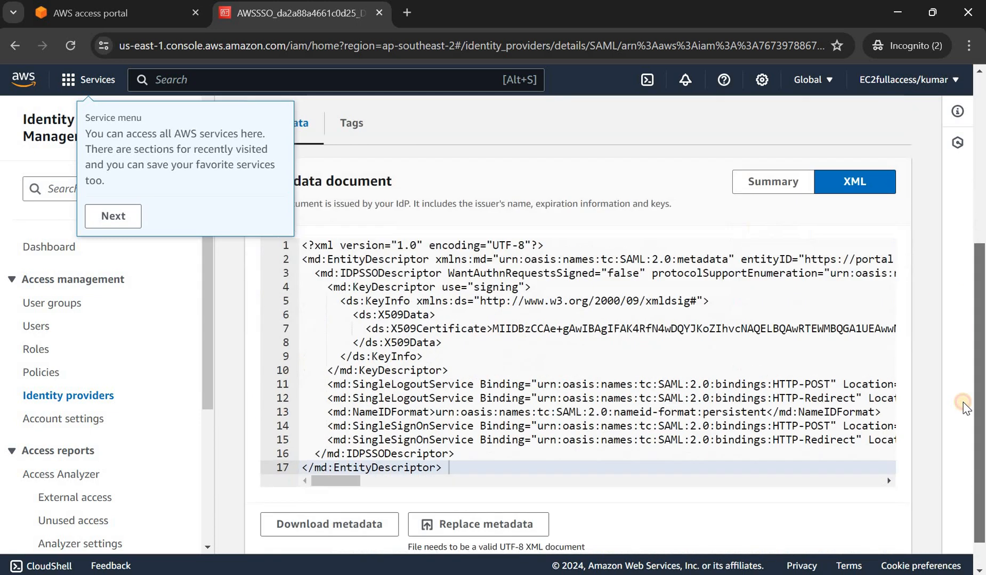
pyautogui.scroll(3, 966, 260)
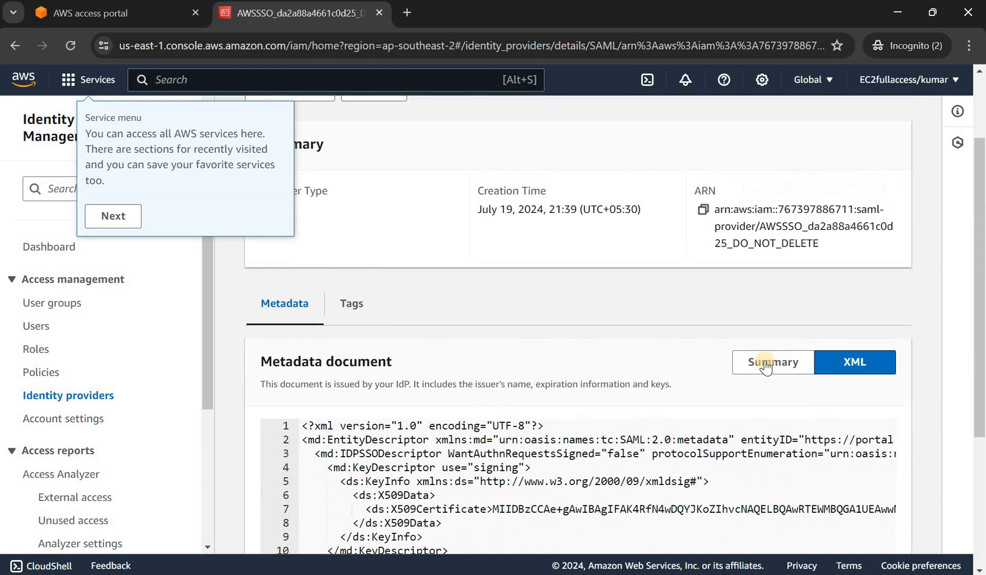
pyautogui.click(765, 364)
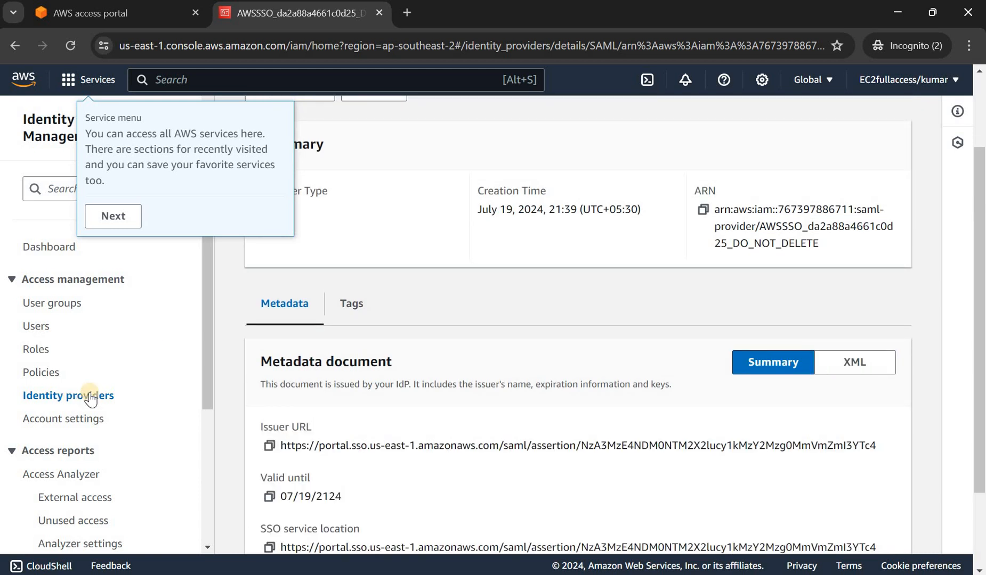
# - Examine the SAML and OpenID Connect options for adding an identity provider, and leave the form without adding one
pyautogui.click(89, 395)
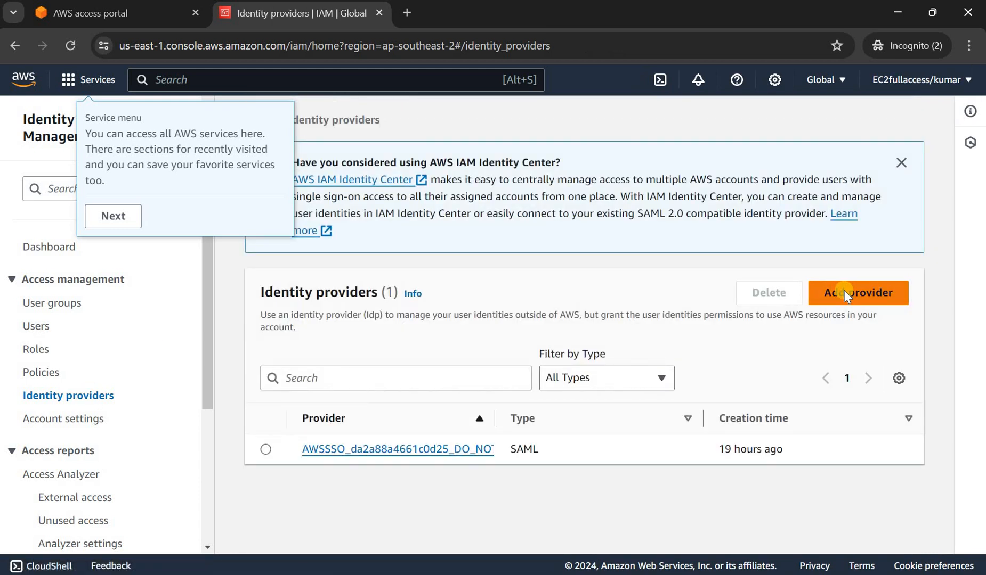
pyautogui.click(843, 292)
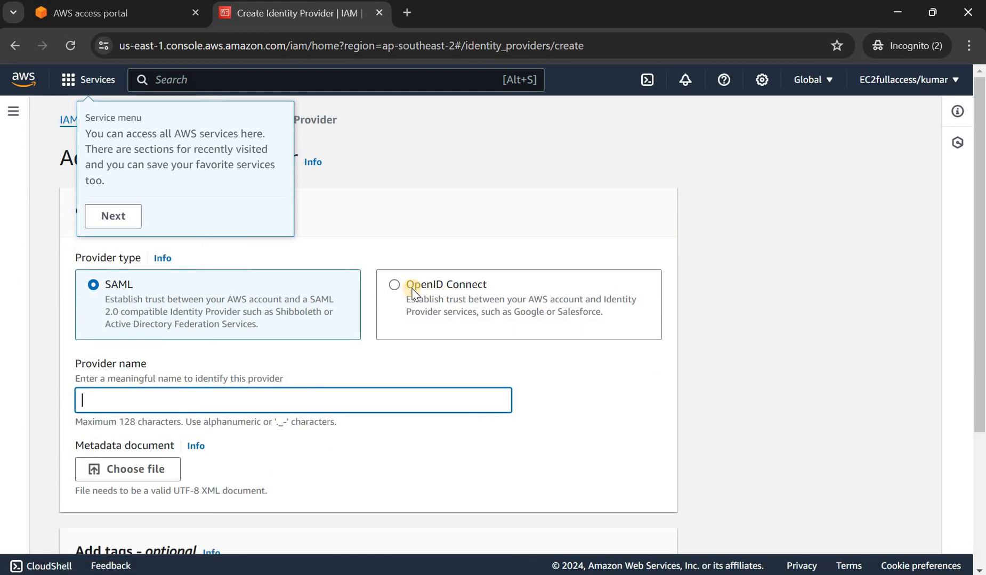
pyautogui.click(413, 293)
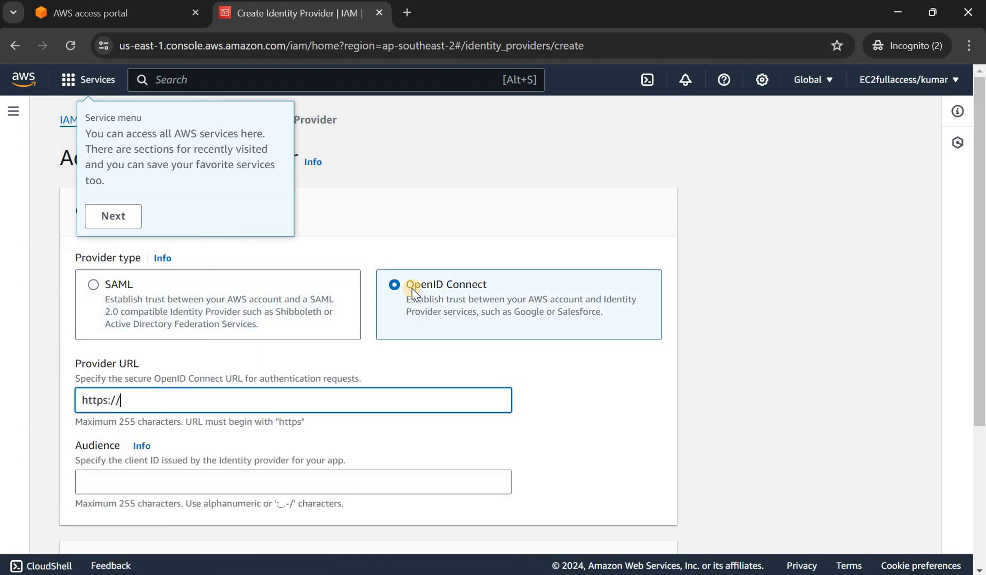
pyautogui.click(150, 294)
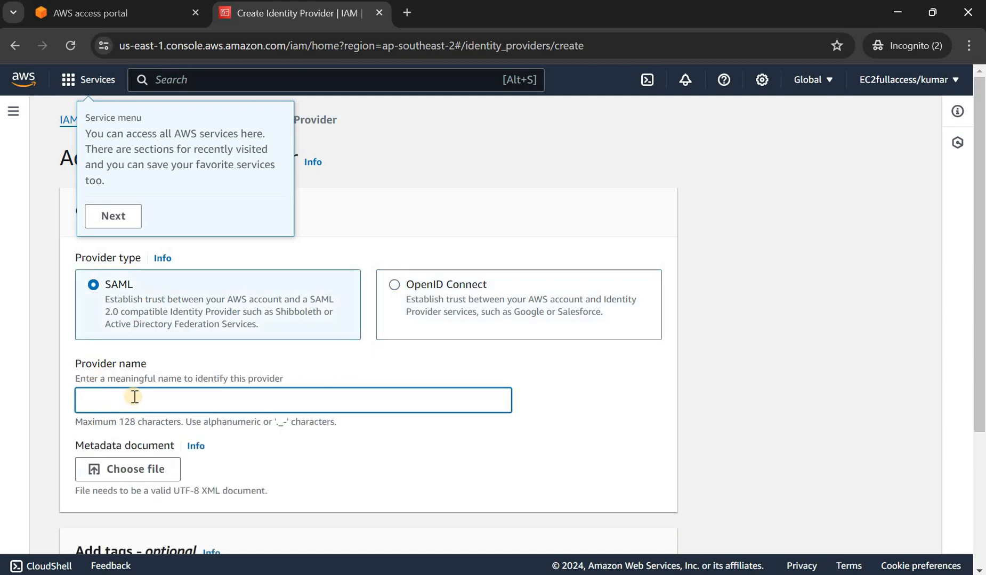
pyautogui.click(146, 394)
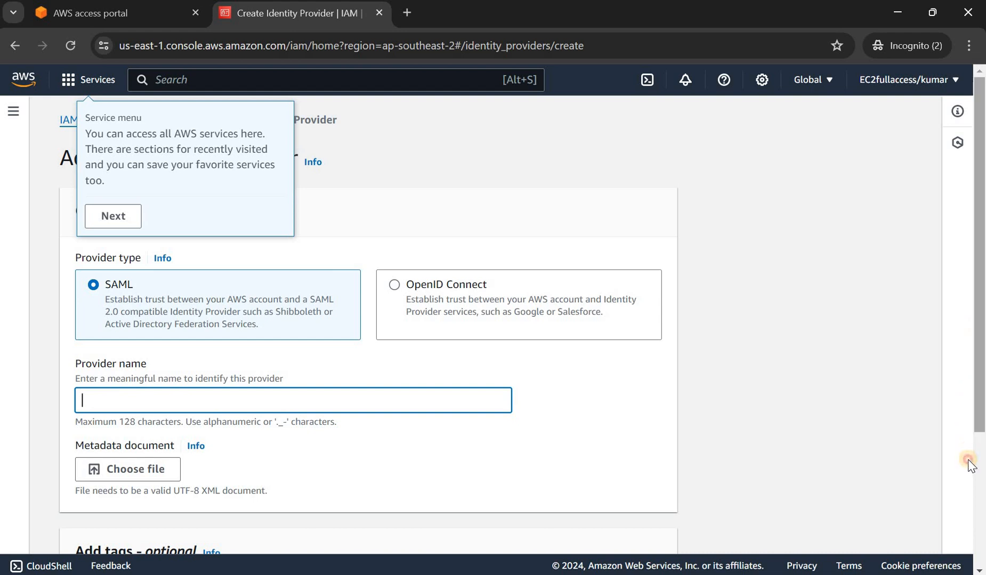
pyautogui.scroll(-3, 969, 462)
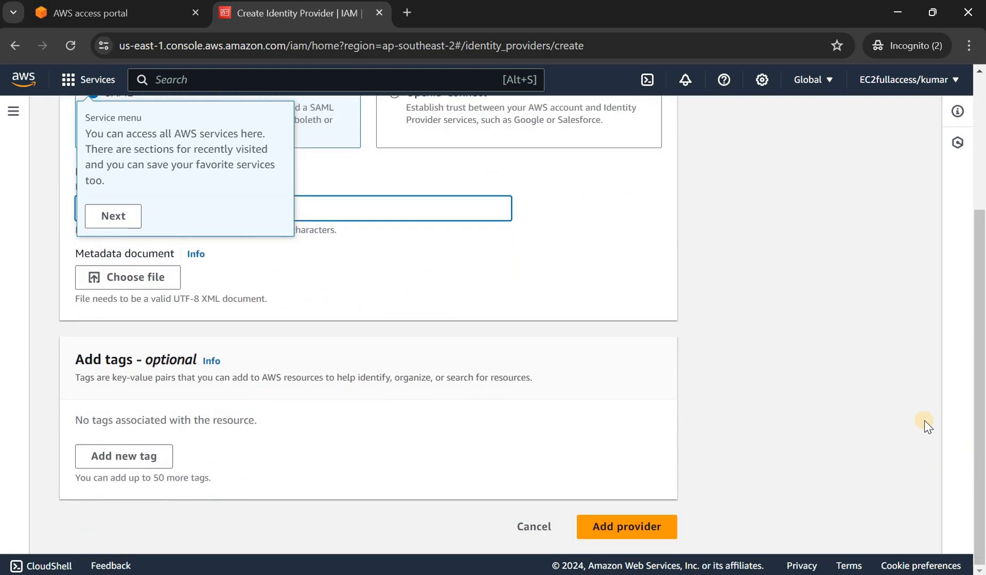
pyautogui.scroll(2, 981, 300)
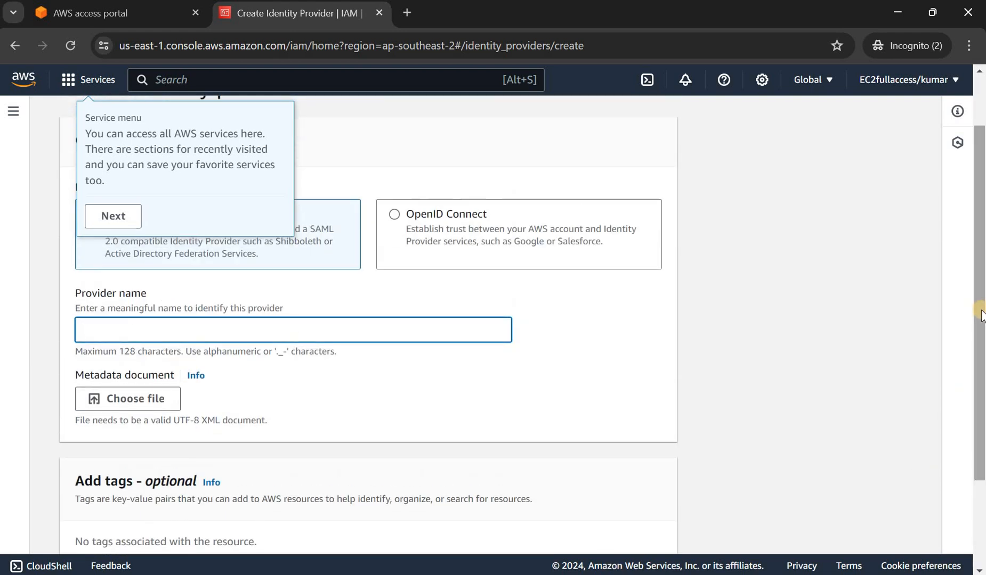
pyautogui.scroll(-2, 517, 523)
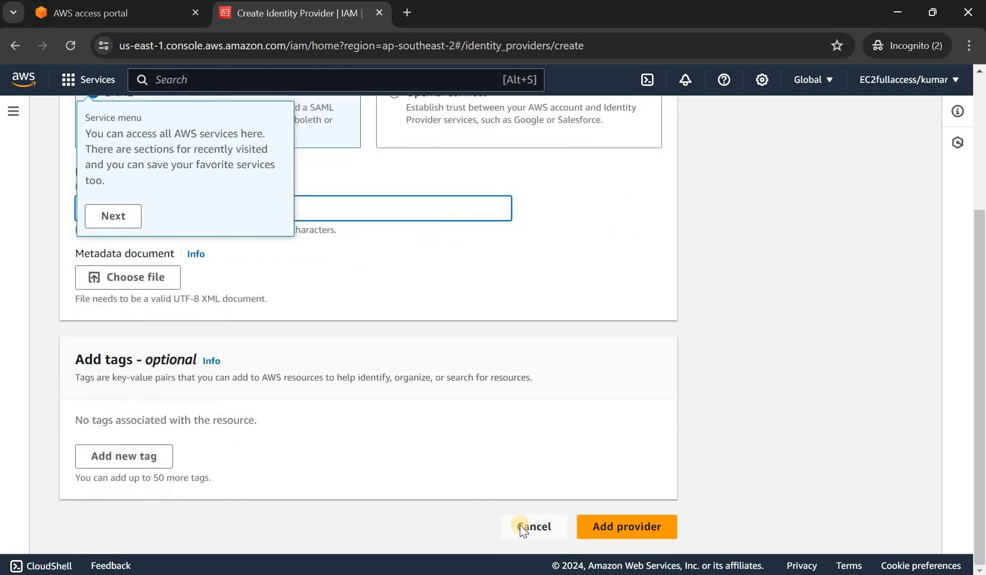
pyautogui.click(520, 526)
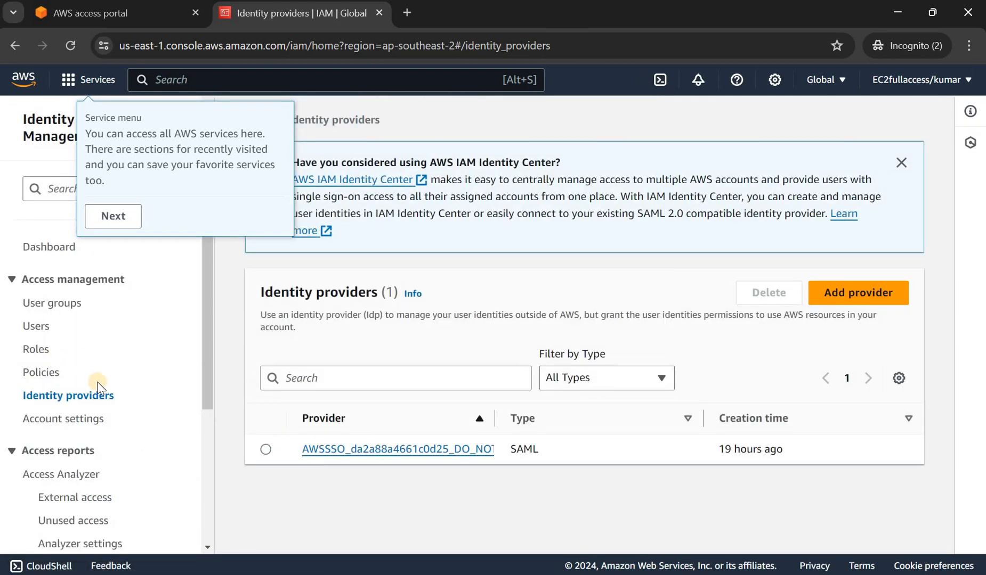
# - Check the account's IAM users, and review the service-linked and organization roles in the IAM roles list
pyautogui.click(36, 327)
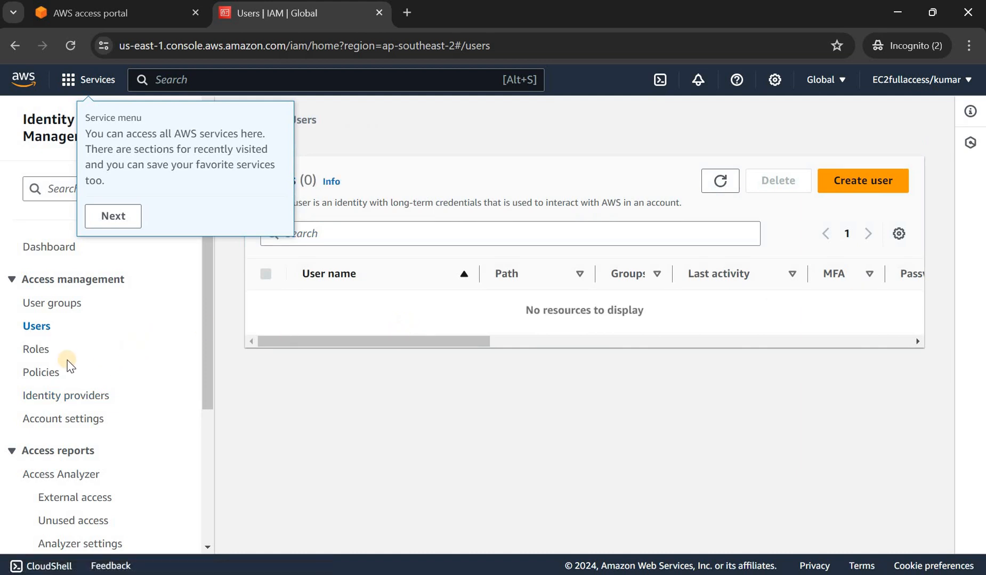
pyautogui.click(28, 351)
pyautogui.moveTo(294, 327); pyautogui.dragTo(469, 461)
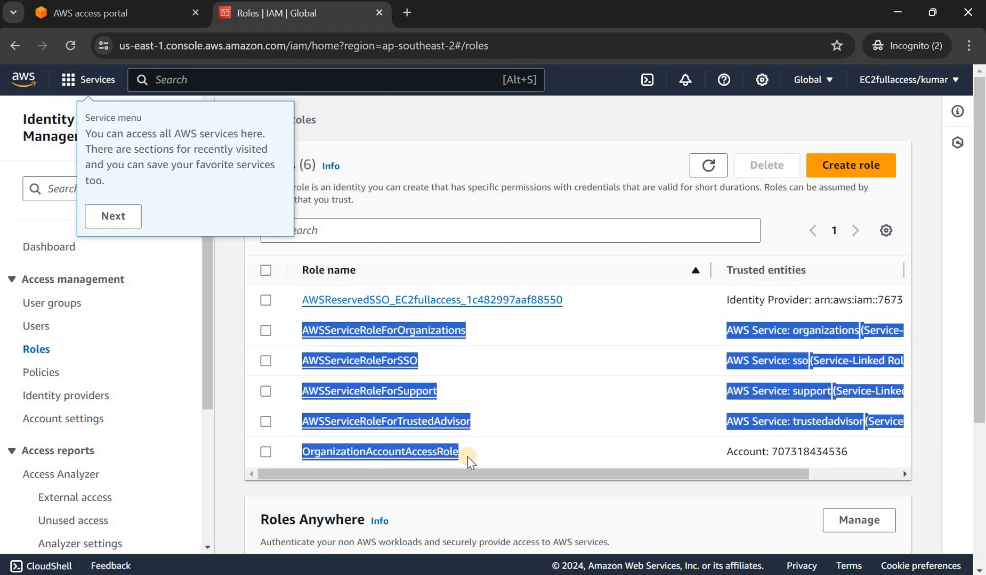
# - Open the AWSServiceRoleForSSO role and examine the service principal and sts:AssumeRole action in its trust policy
pyautogui.click(350, 363)
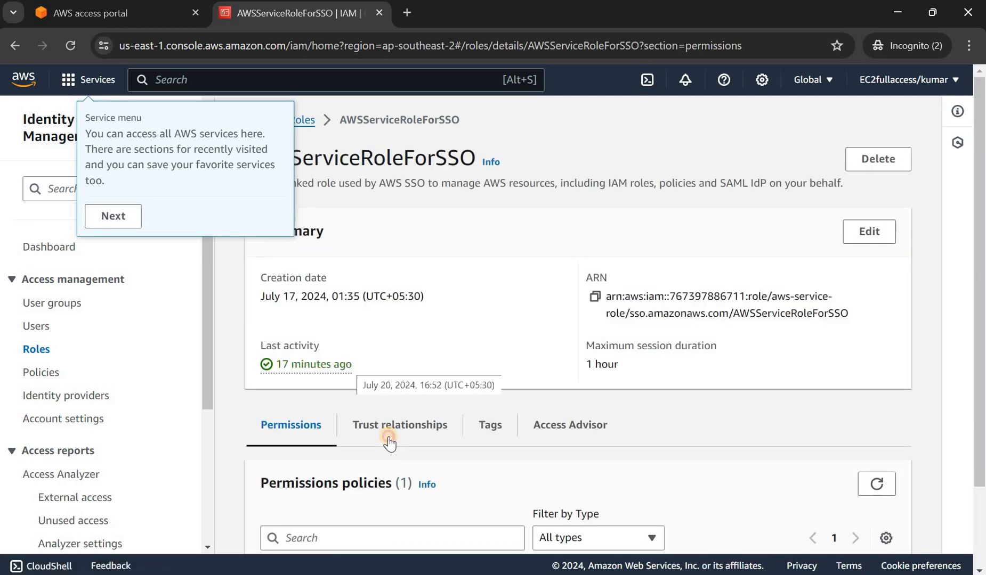
pyautogui.click(389, 440)
pyautogui.moveTo(981, 451); pyautogui.dragTo(981, 561)
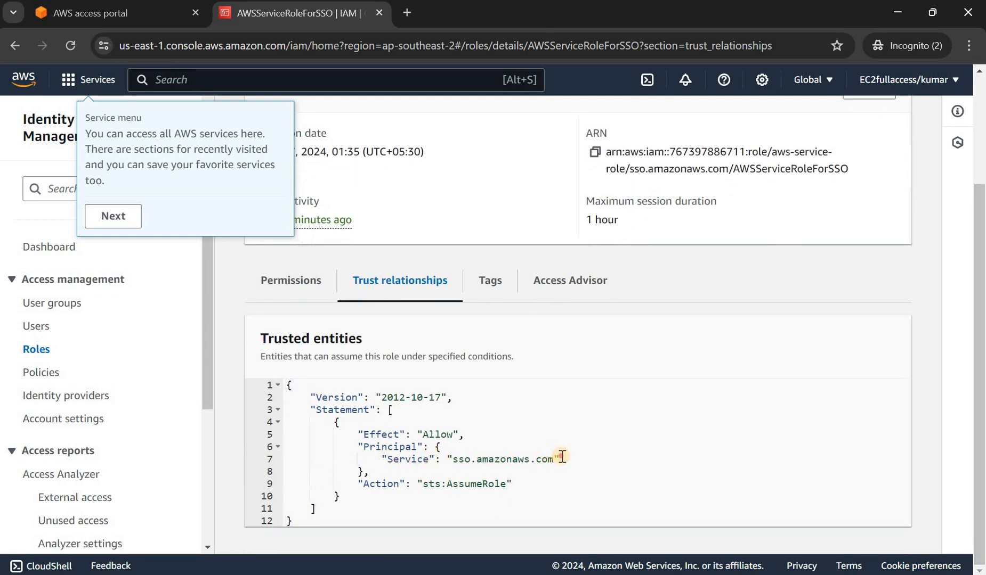
pyautogui.moveTo(559, 459); pyautogui.dragTo(506, 487)
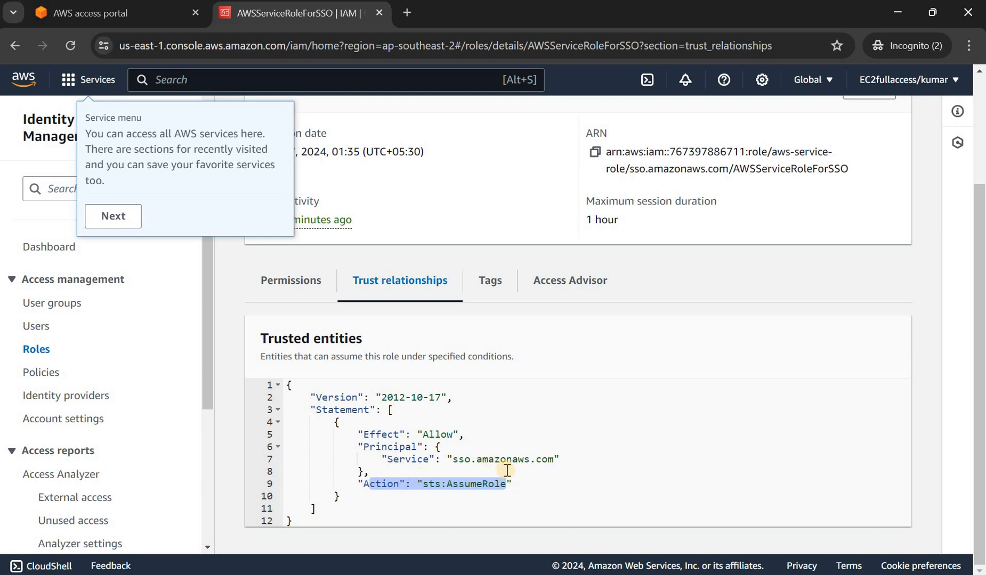
pyautogui.click(297, 281)
# - Return to the IAM roles, open OrganizationAccountAccessRole and examine the trusted entities in its trust policy
pyautogui.click(35, 351)
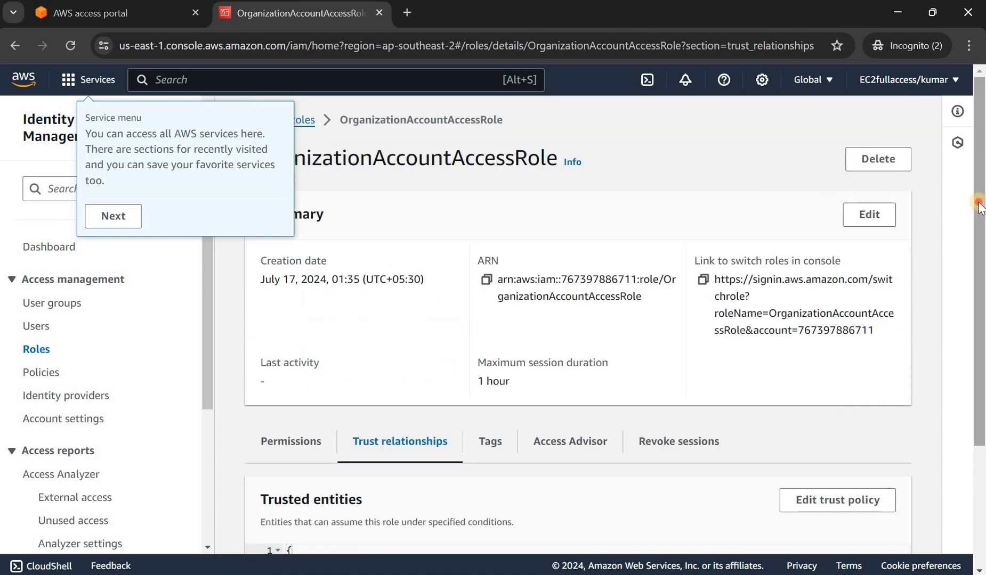
pyautogui.scroll(-3, 982, 320)
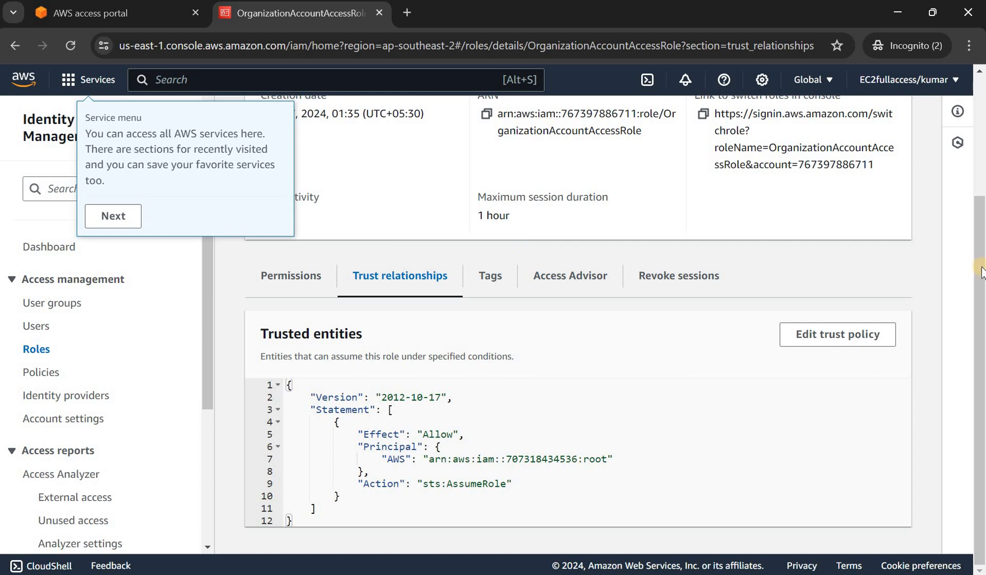
# - Dismiss the console tips and examine the OrganizationAccountAccessRole name and the principal ARN in its trusted entities
pyautogui.moveTo(981, 279); pyautogui.dragTo(984, 115)
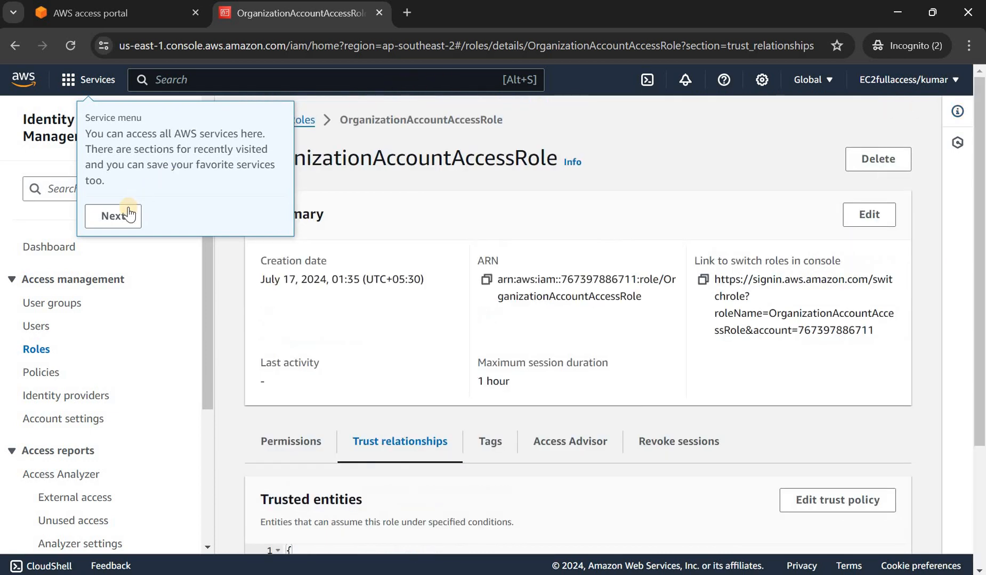
pyautogui.click(128, 216)
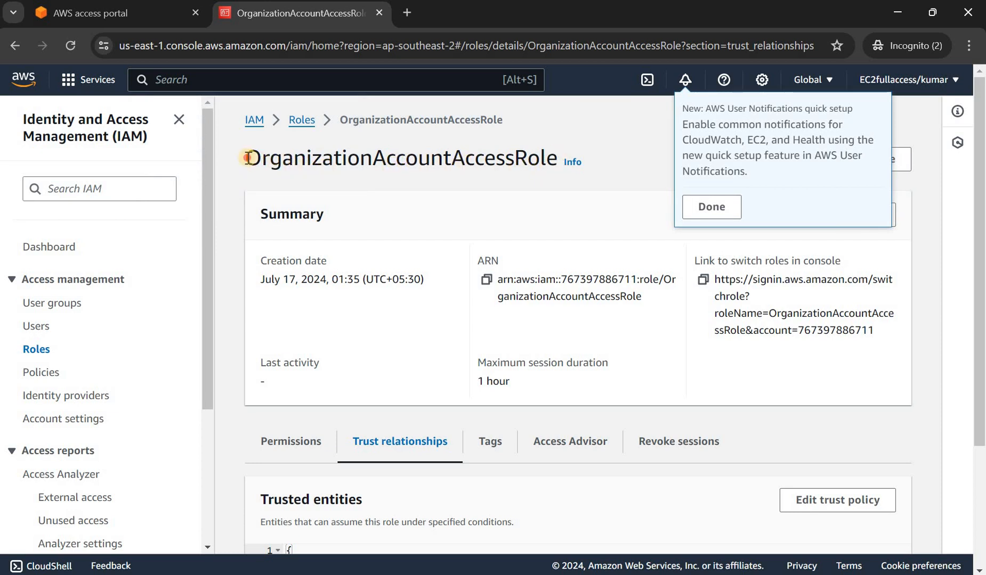
pyautogui.moveTo(247, 157); pyautogui.dragTo(556, 170)
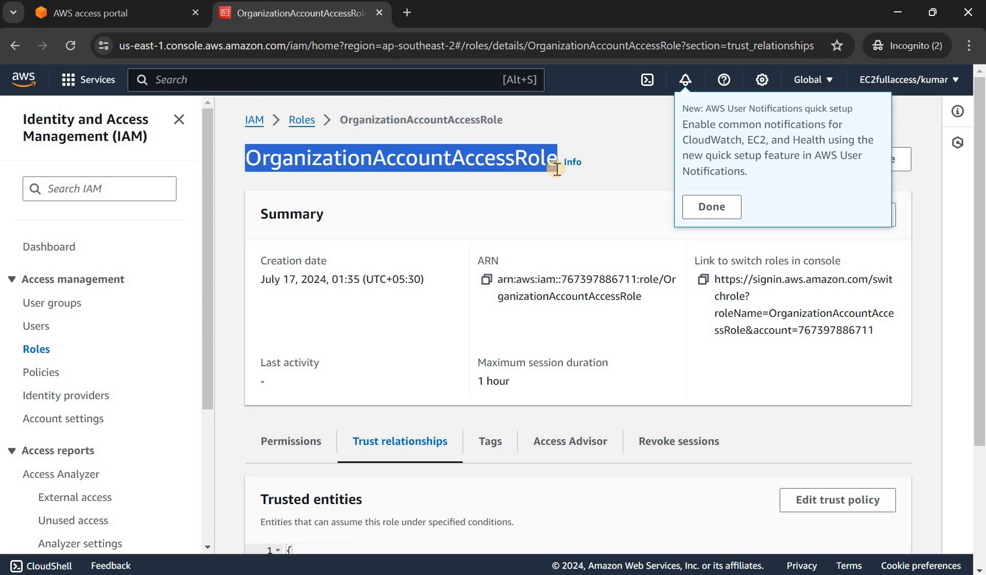
pyautogui.click(703, 211)
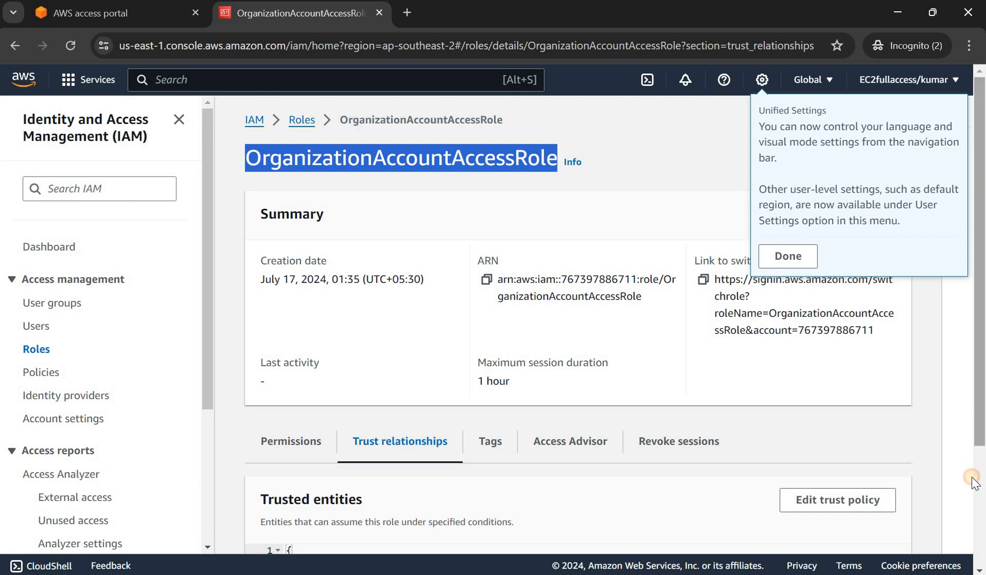
pyautogui.scroll(-3, 480, 479)
pyautogui.moveTo(430, 463); pyautogui.dragTo(578, 461)
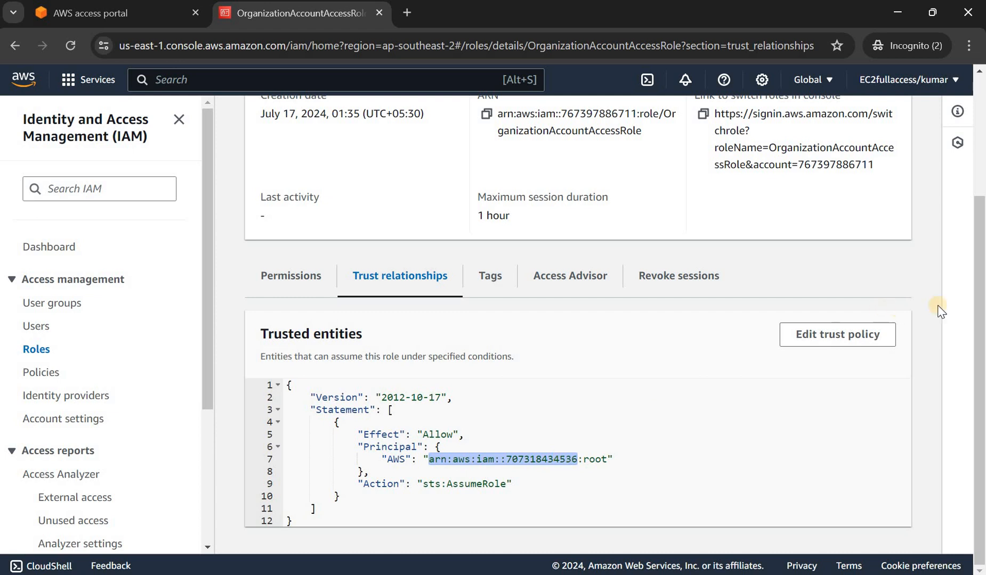
pyautogui.scroll(3, 978, 318)
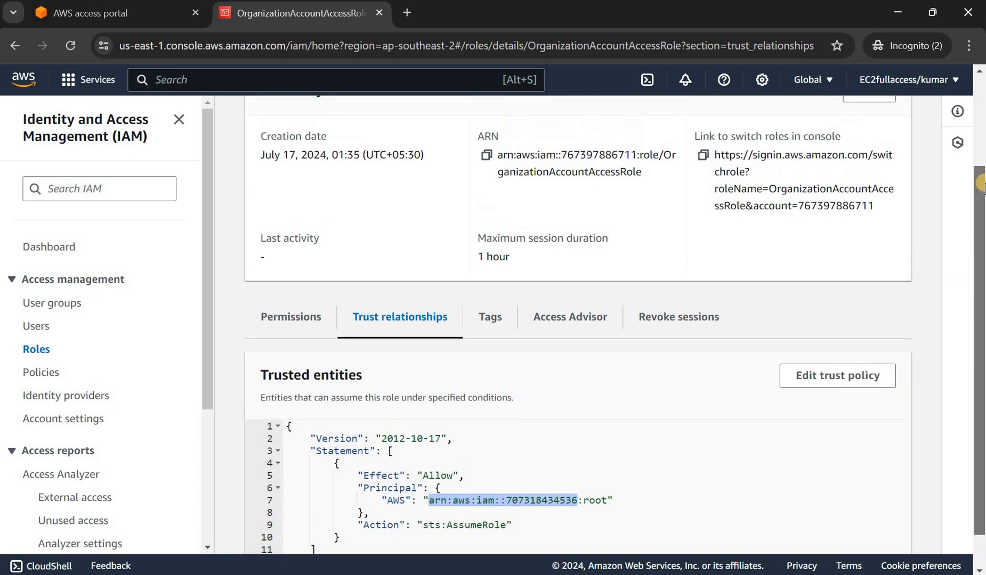
# - Return to the IAM roles list, and switch back to the management account's IAM Identity Center window
pyautogui.click(301, 122)
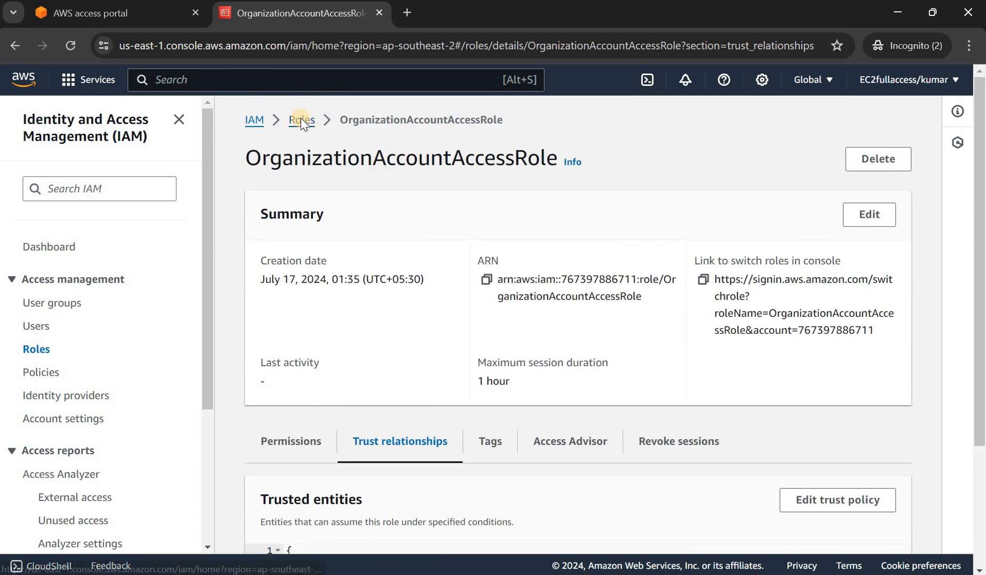
pyautogui.click(929, 83)
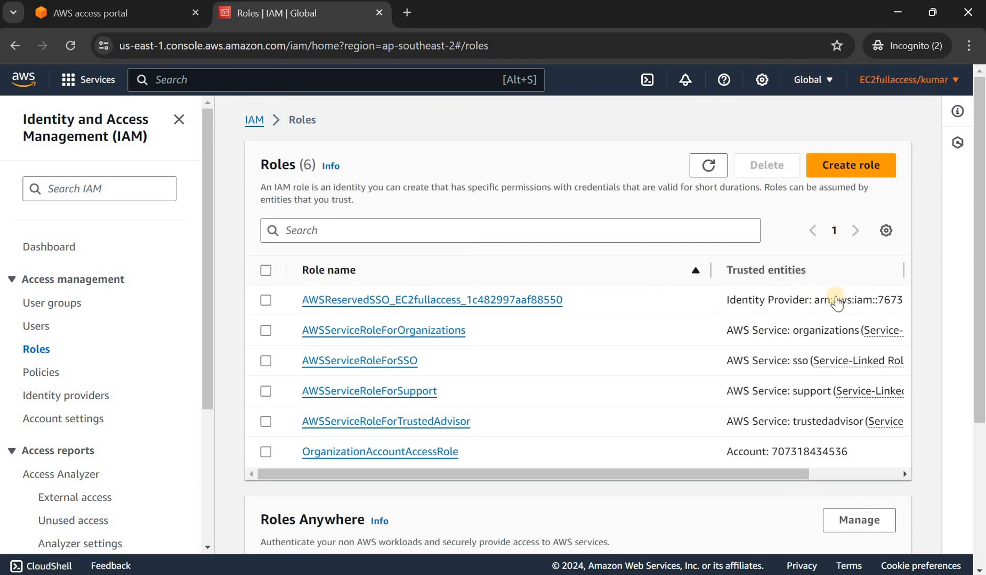
pyautogui.click(897, 14)
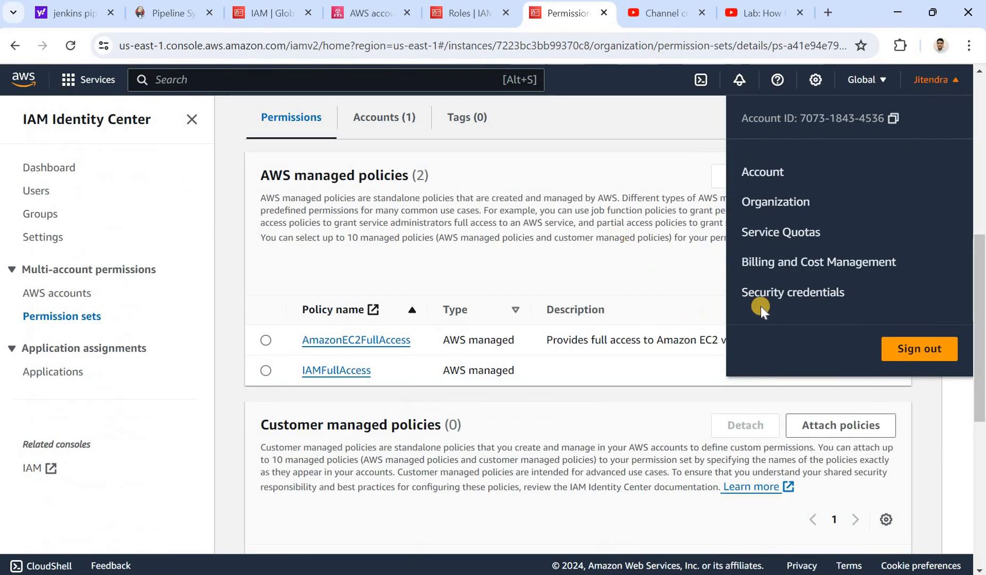
pyautogui.click(254, 315)
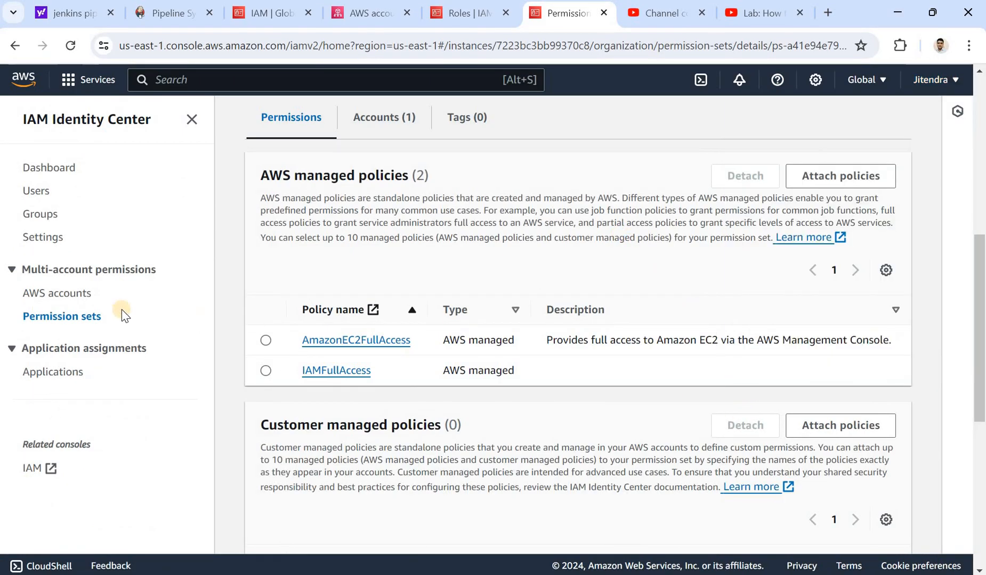
# - Review the settings, users and groups pages of IAM Identity Center, including the full list of groups
pyautogui.click(42, 238)
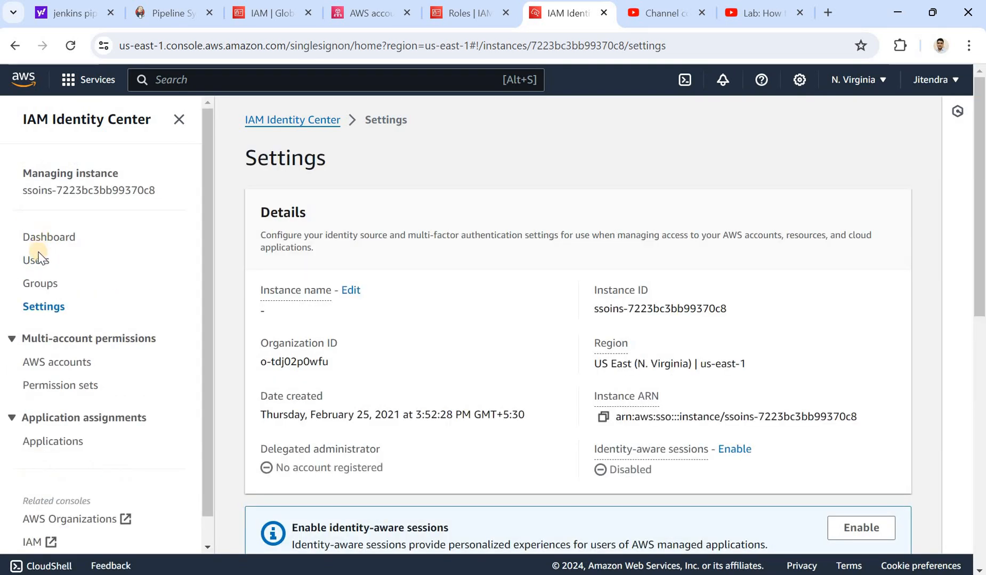
pyautogui.click(37, 264)
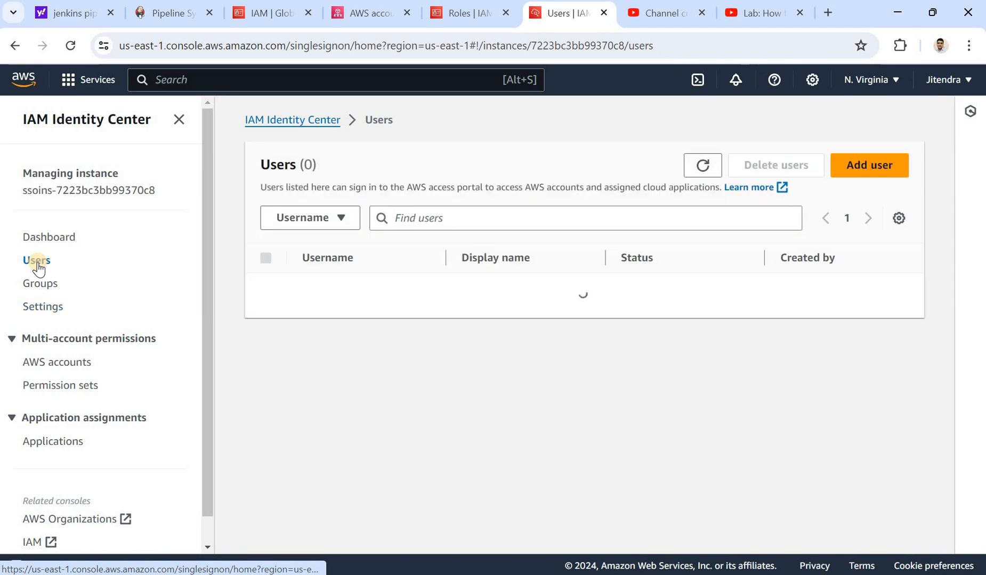
pyautogui.click(38, 284)
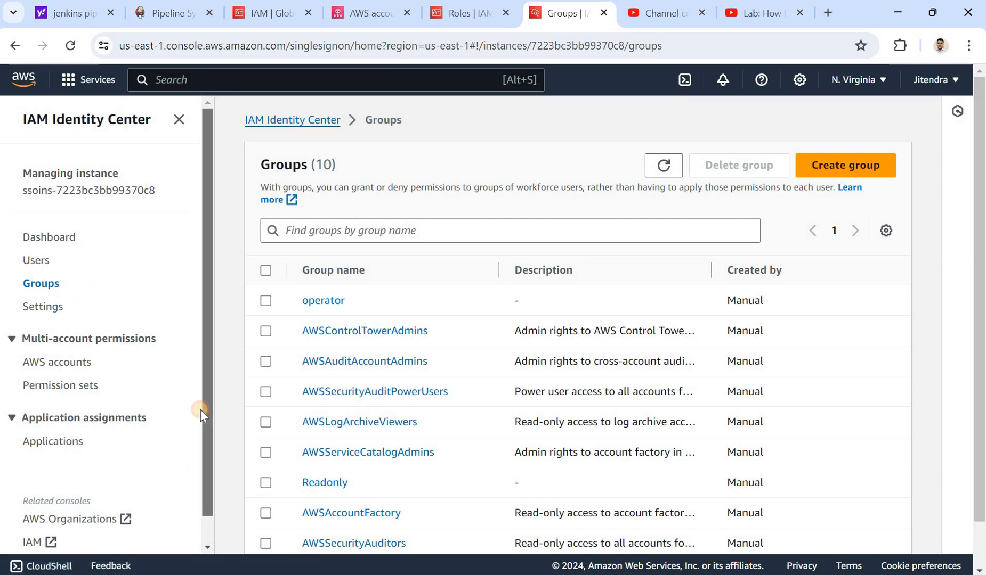
pyautogui.scroll(-1, 200, 410)
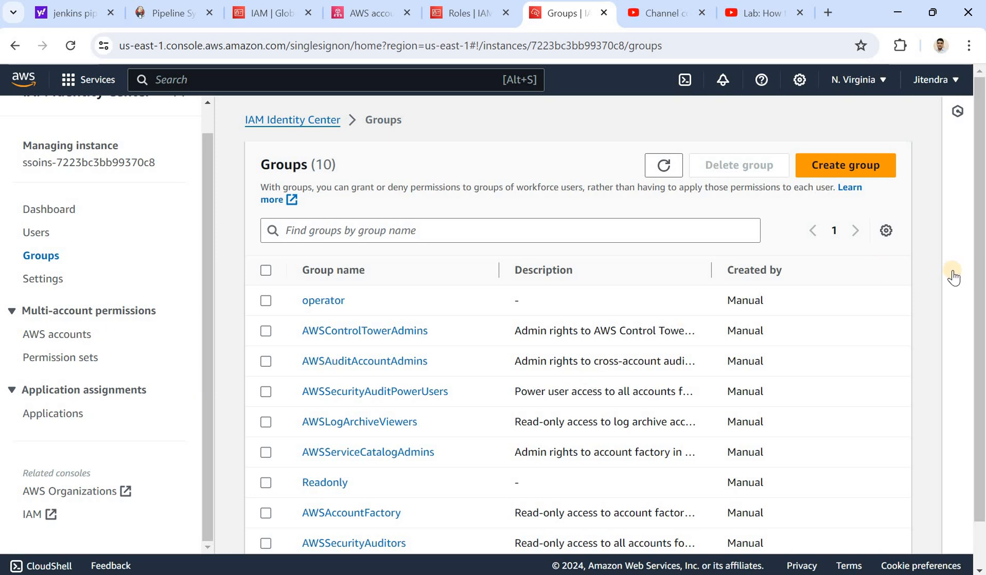
pyautogui.scroll(-1, 982, 314)
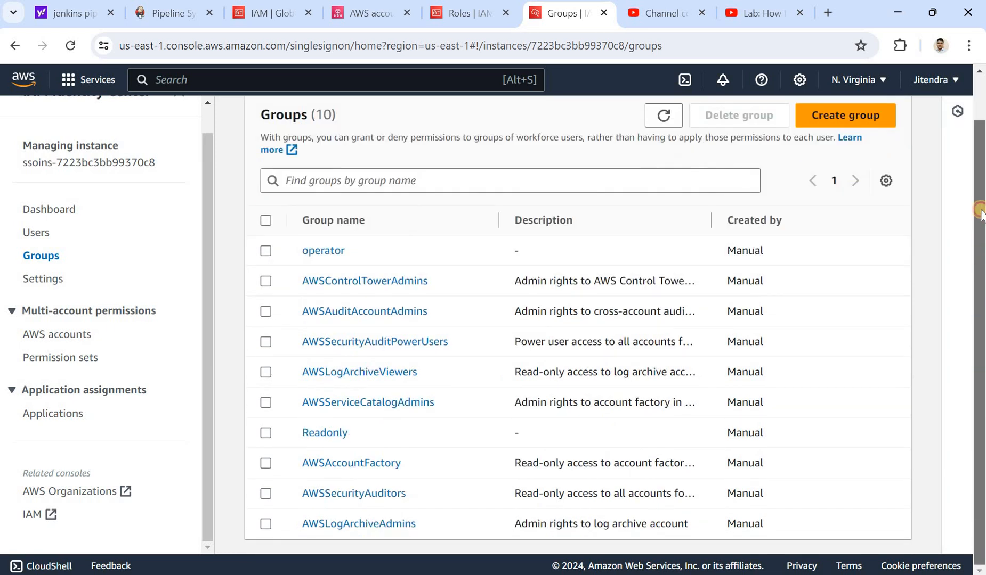
pyautogui.scroll(1, 982, 315)
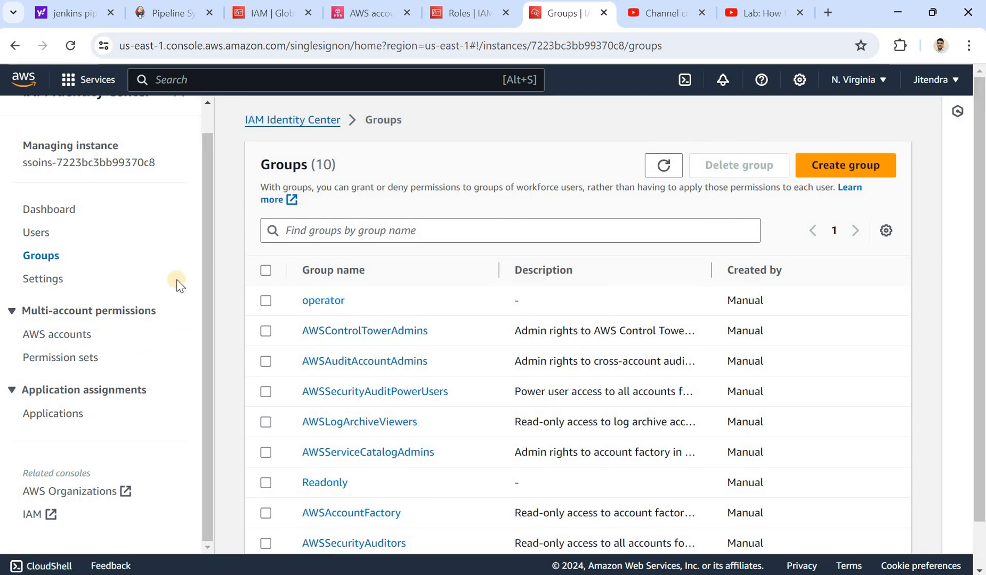
pyautogui.click(62, 341)
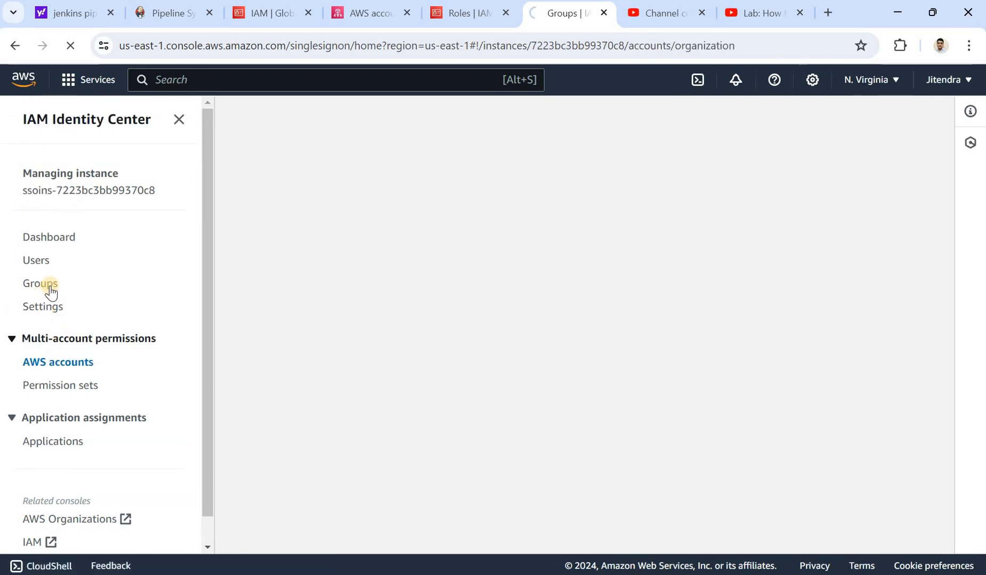
pyautogui.click(54, 286)
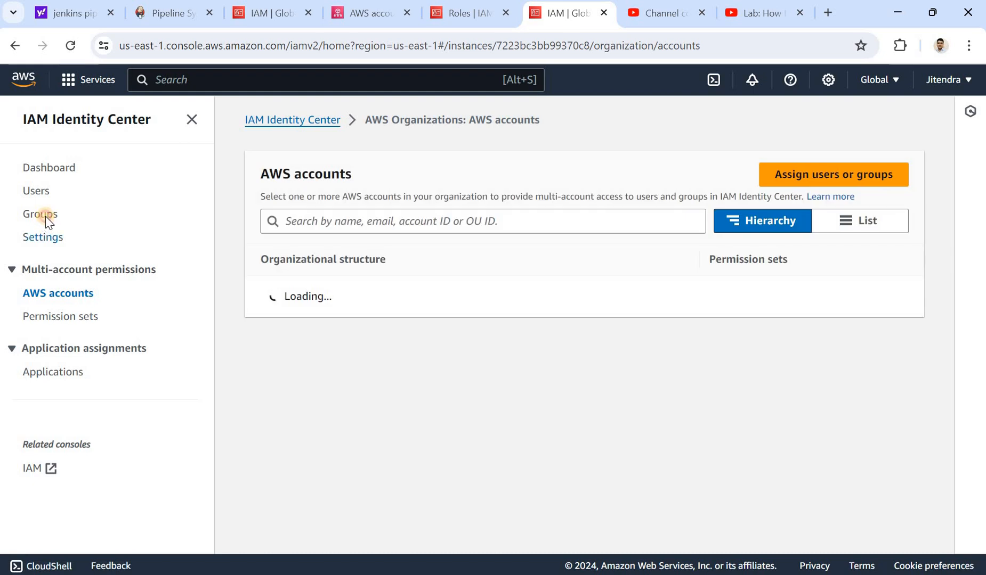
pyautogui.click(46, 220)
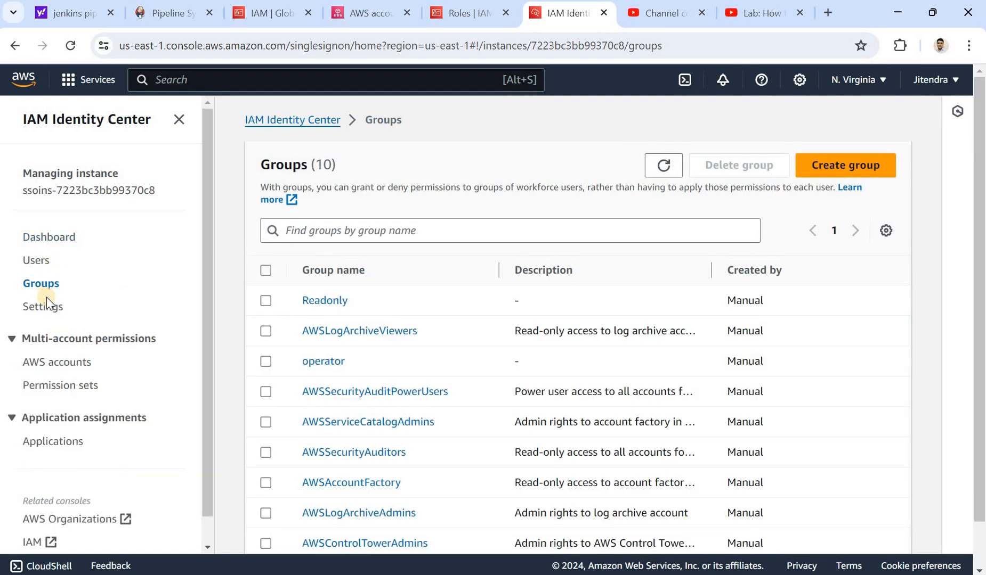
# - Select the Testing account under test_account in the organization's AWS accounts and start assigning users or groups to it
pyautogui.click(64, 362)
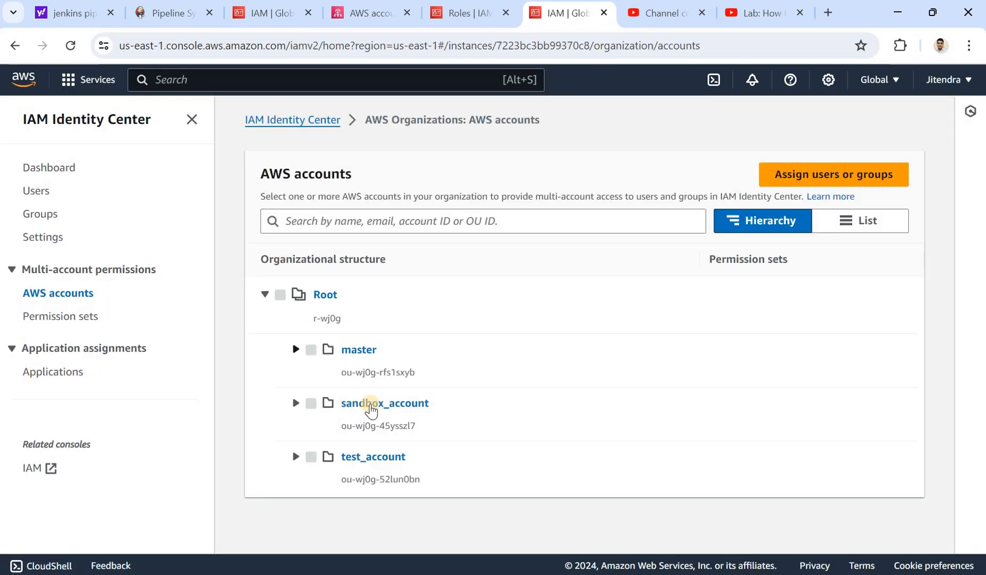
pyautogui.click(294, 457)
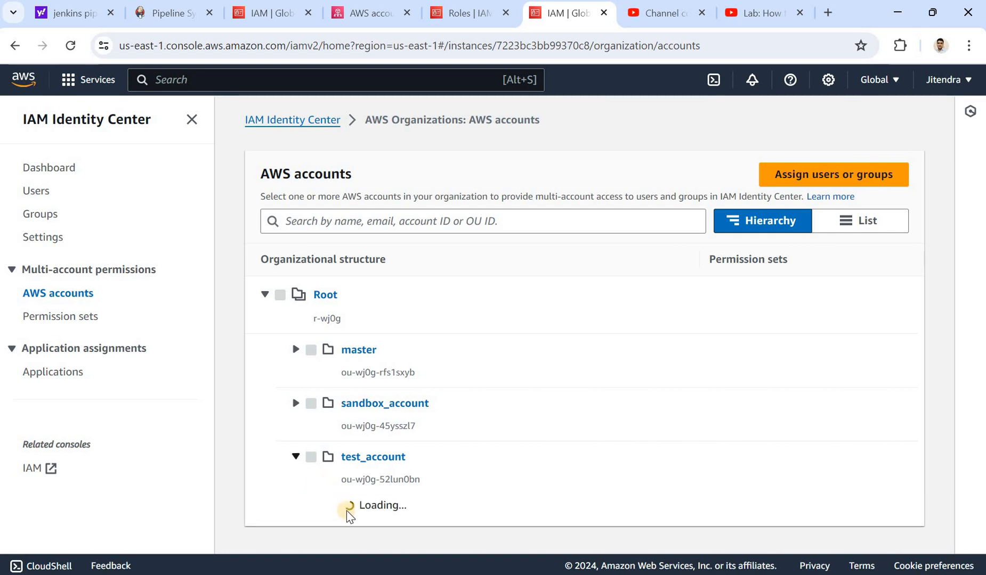
pyautogui.click(341, 511)
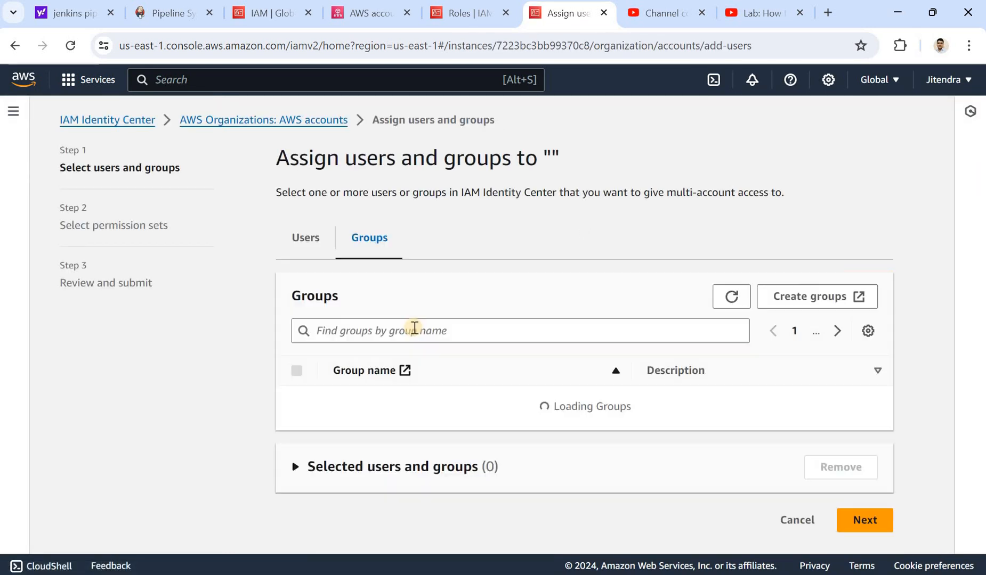
# - Find and select the operator group for the Testing account assignment, and continue to the permission sets
pyautogui.click(534, 331)
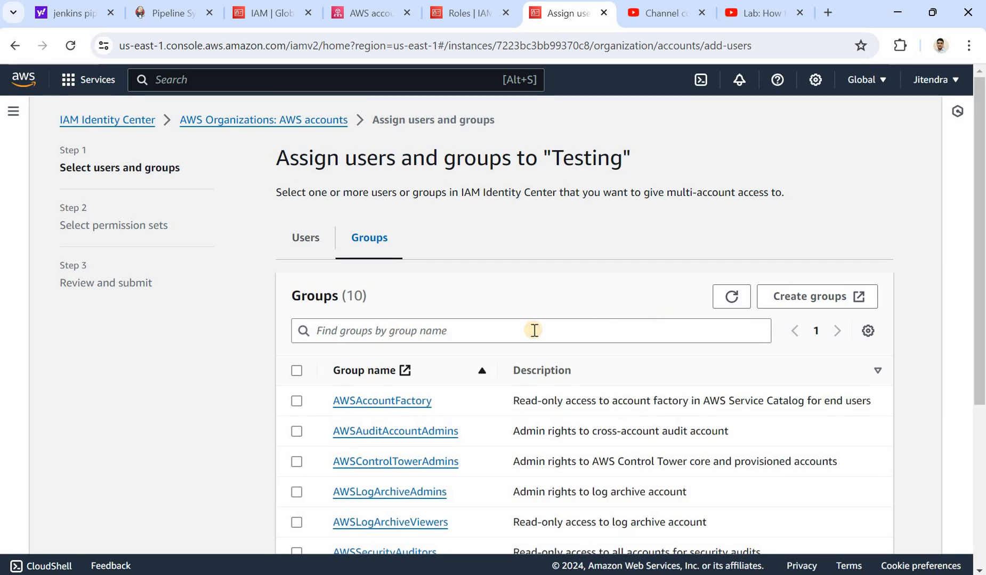
pyautogui.write('ope')
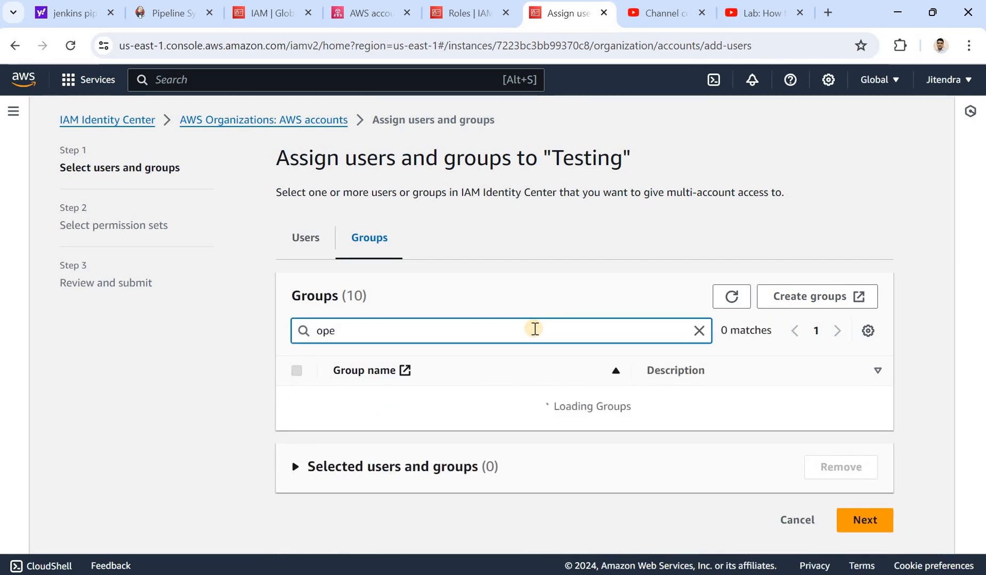
pyautogui.press('BackSpace')
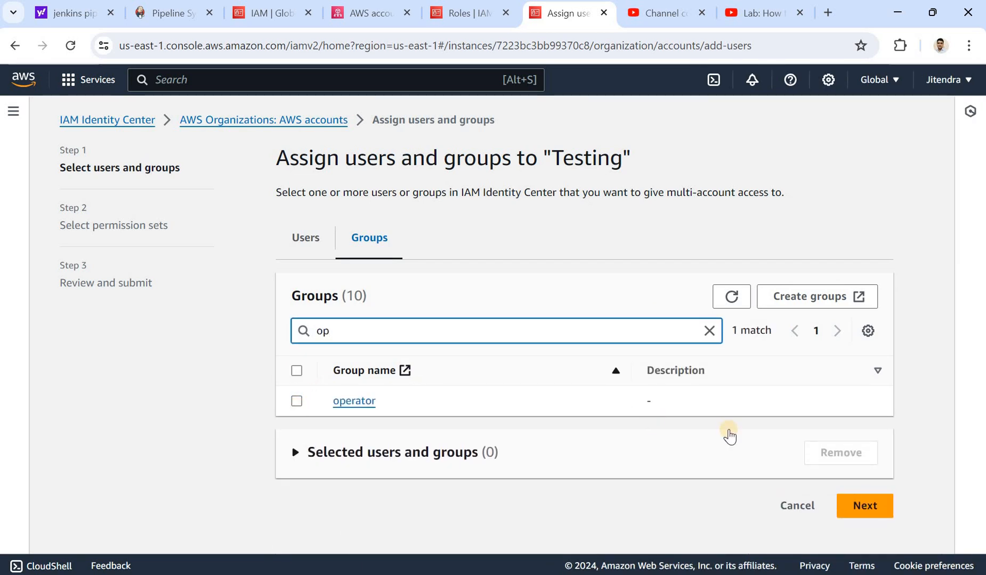
pyautogui.click(879, 402)
pyautogui.click(863, 505)
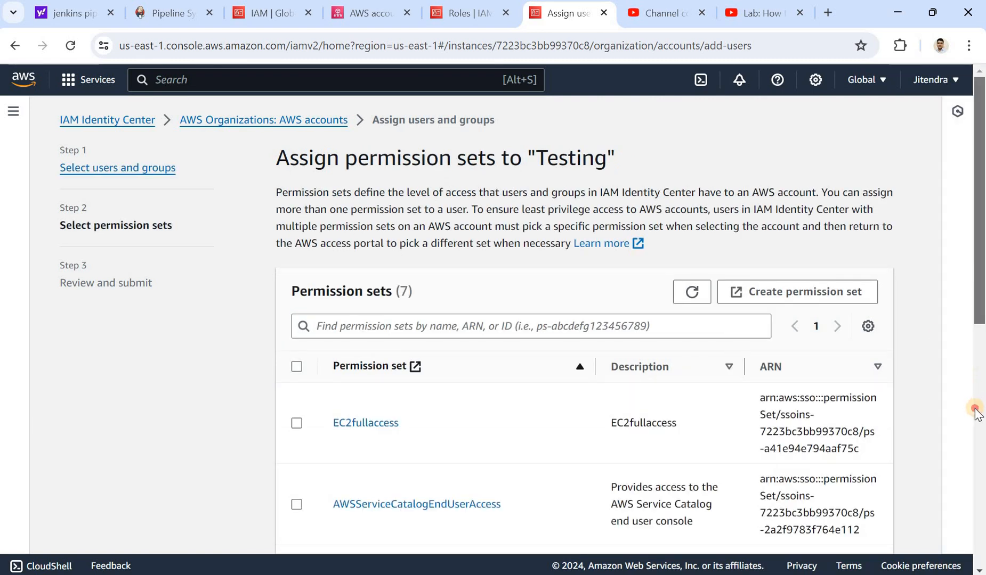
pyautogui.scroll(-9, 974, 406)
pyautogui.scroll(12, 980, 328)
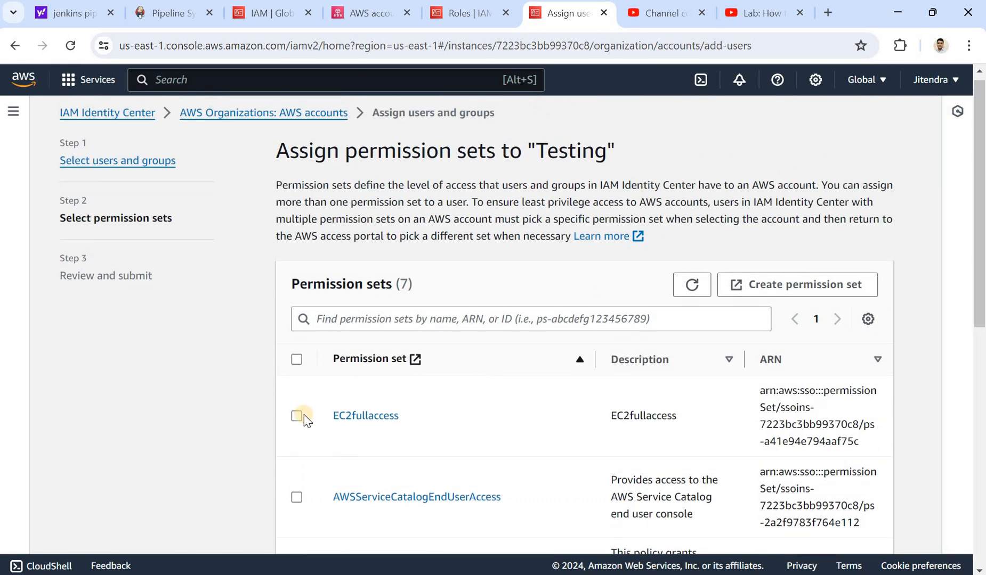
pyautogui.click(297, 416)
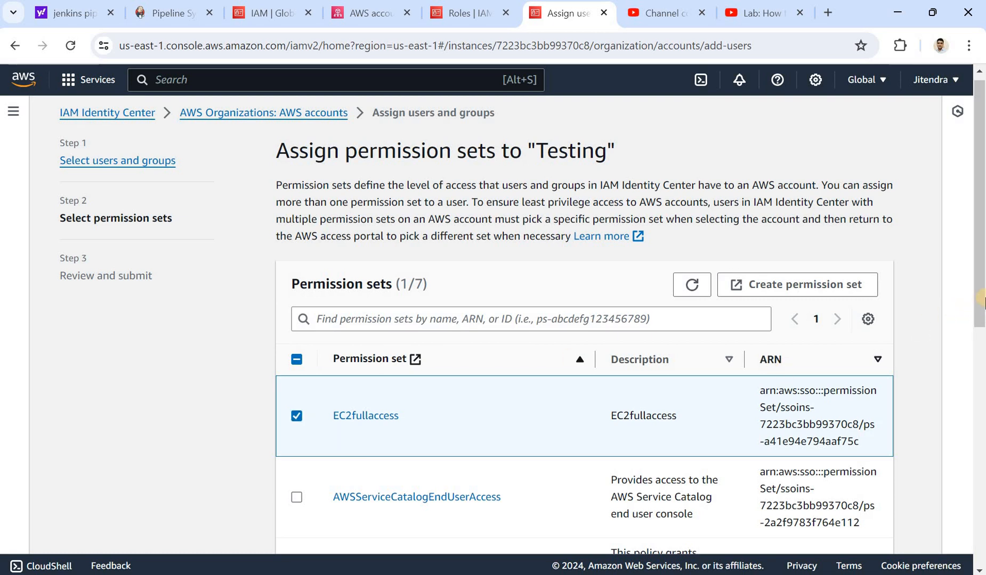
pyautogui.scroll(-1, 980, 402)
pyautogui.scroll(-5, 980, 402)
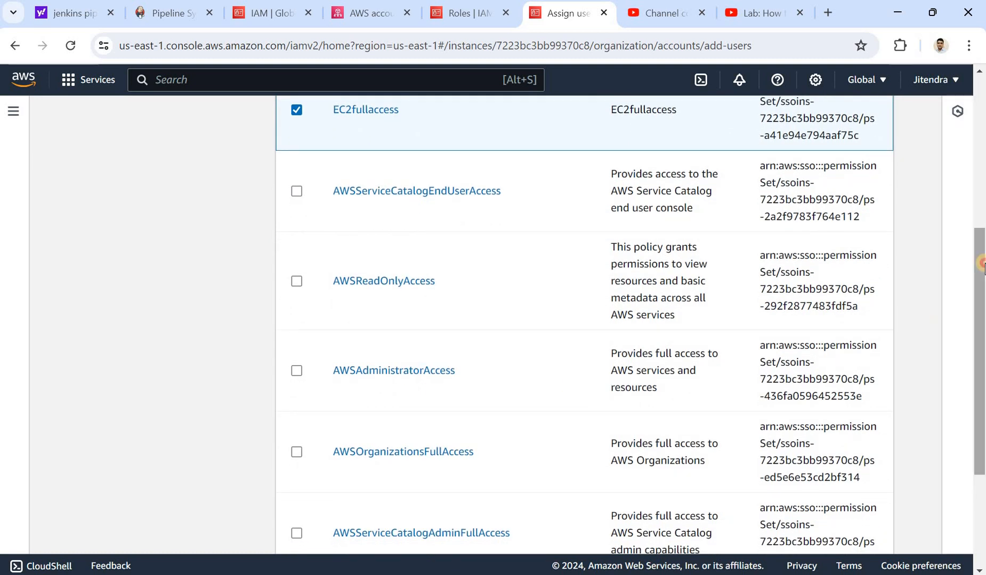
pyautogui.scroll(3, 330, 259)
pyautogui.click(297, 259)
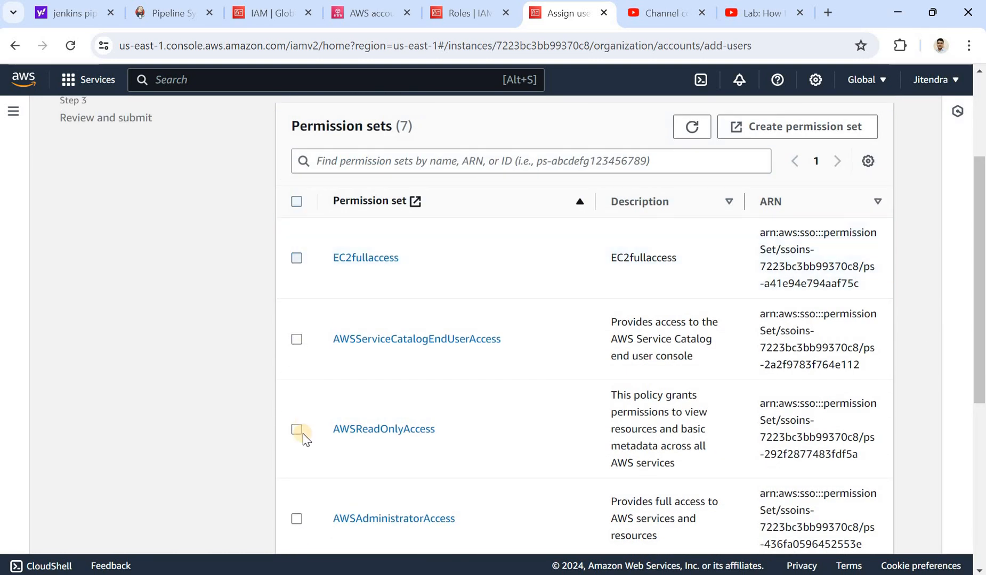
# - Choose the AWSAdministratorAccess permission set for the Testing account and continue to the review
pyautogui.click(297, 518)
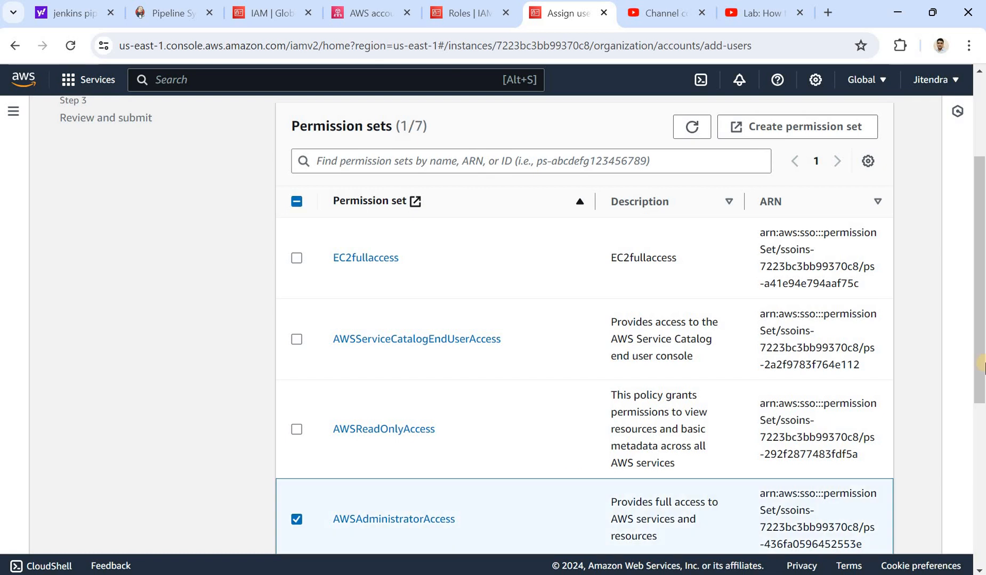
pyautogui.moveTo(980, 362); pyautogui.dragTo(981, 565)
pyautogui.click(862, 530)
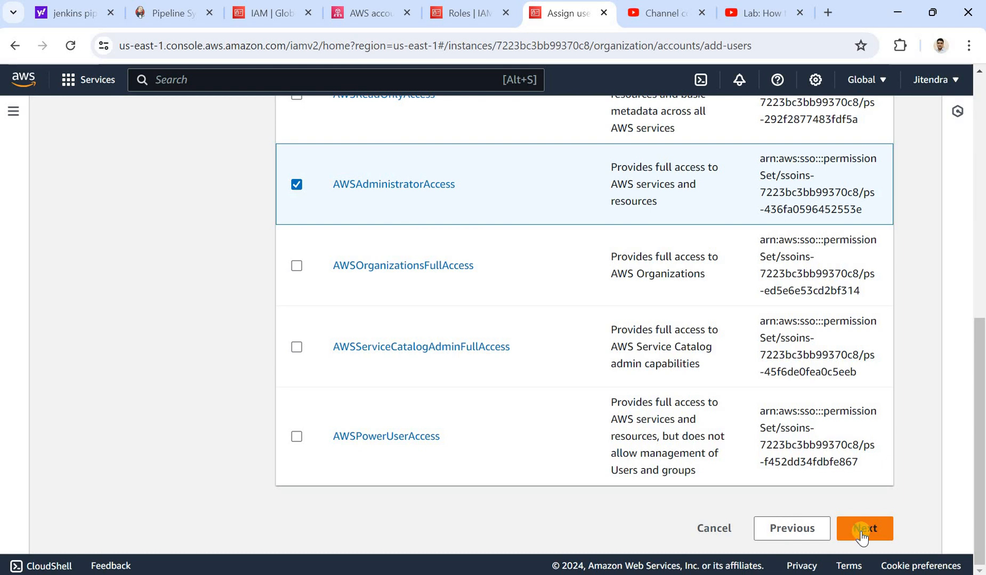
pyautogui.click(863, 530)
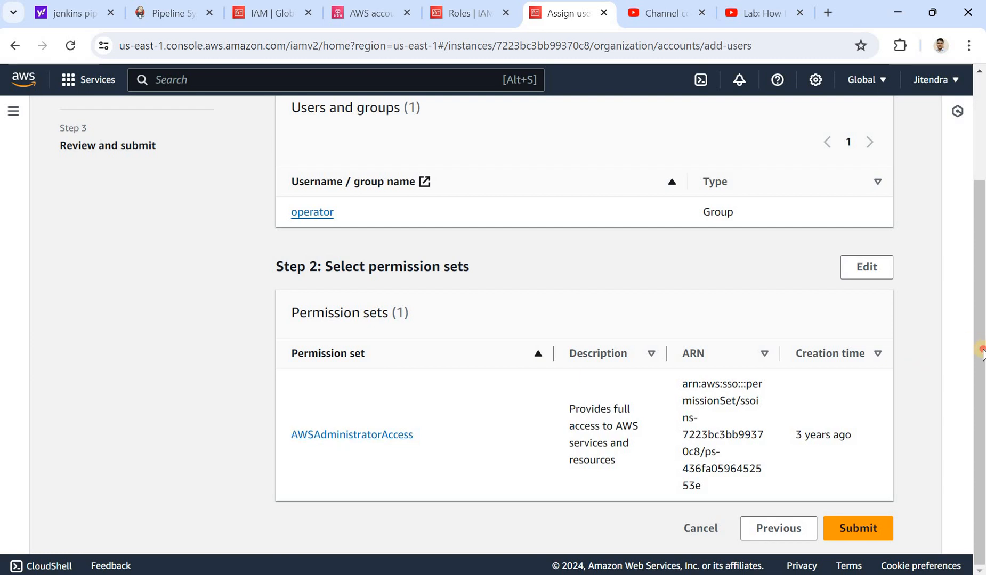
# - Review the operator group and AWSAdministratorAccess assignment for the Testing account and submit it
pyautogui.scroll(3, 982, 318)
pyautogui.scroll(-3, 981, 397)
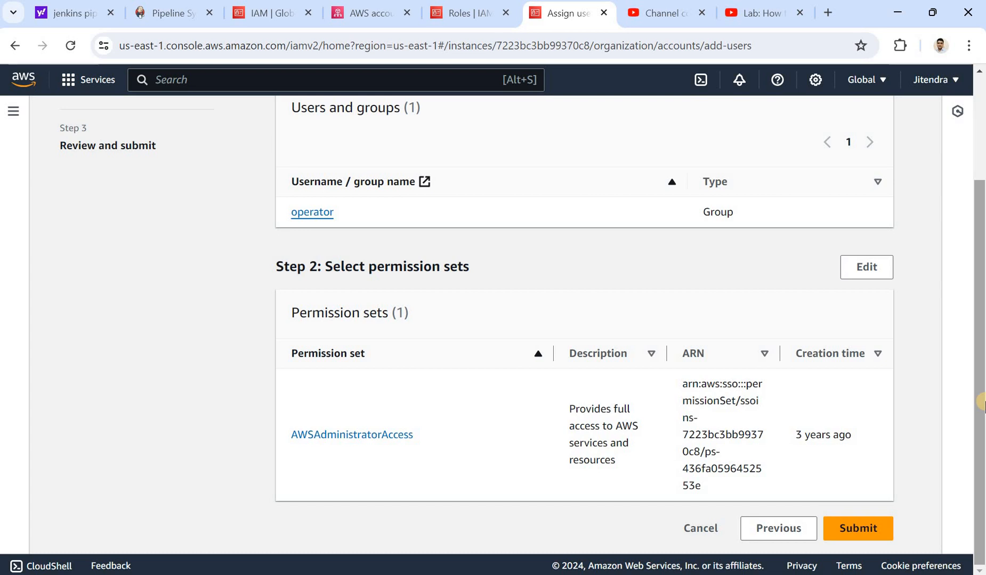
pyautogui.click(856, 530)
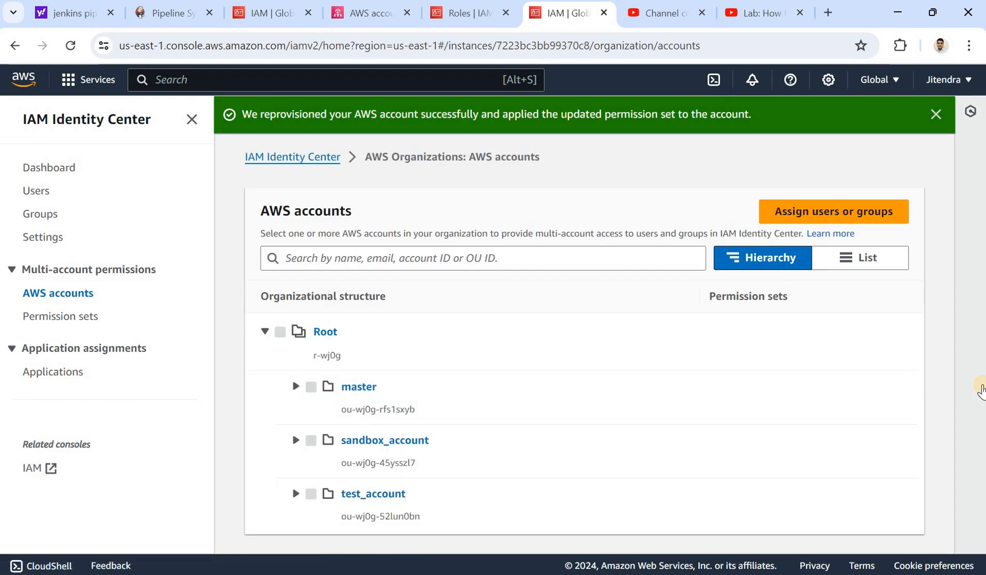
# - Expand the test_account and sandbox_account units to check the permission sets on the Testing and AWS_Sandbox accounts
pyautogui.click(295, 494)
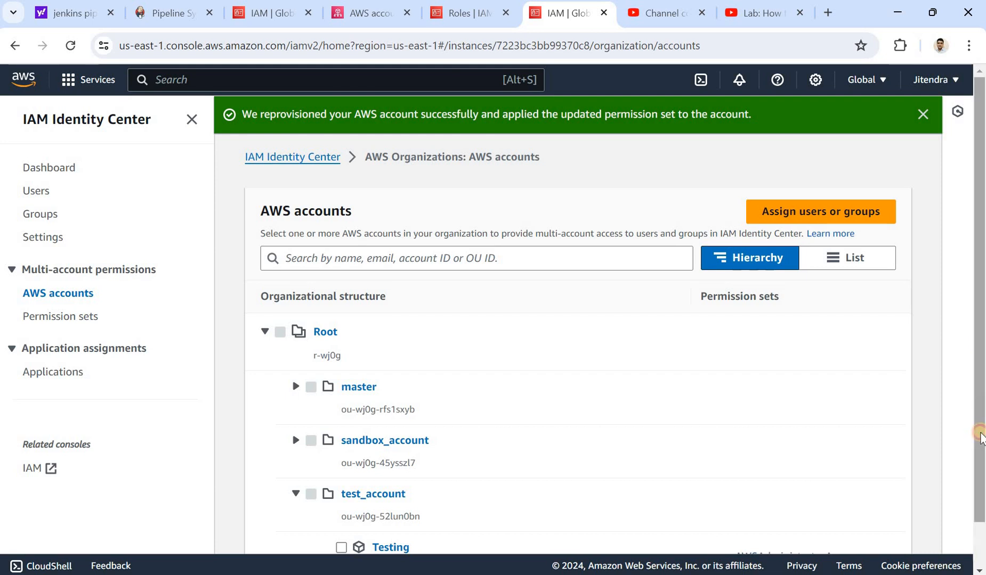
pyautogui.scroll(-1, 979, 429)
pyautogui.click(294, 392)
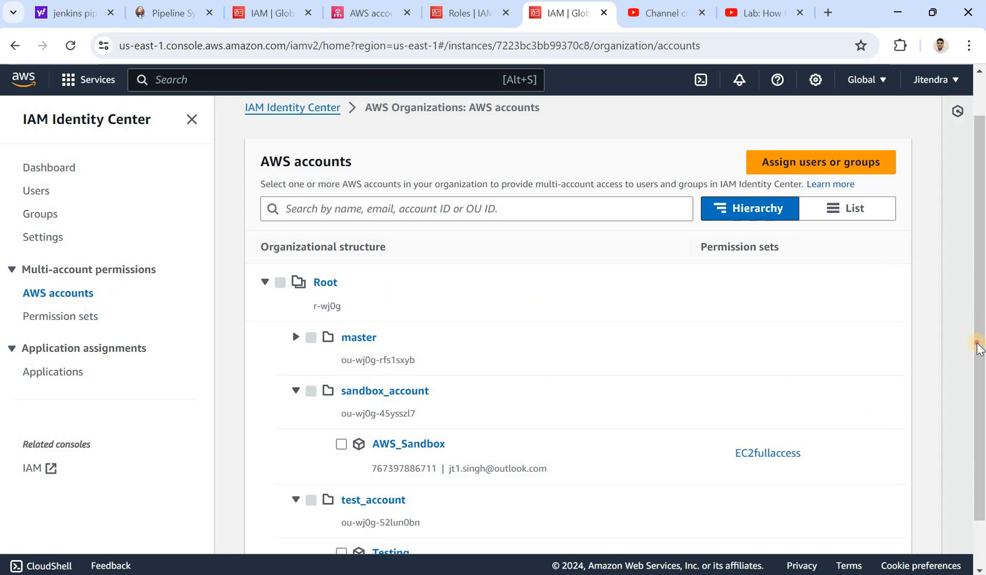
pyautogui.scroll(-1, 975, 368)
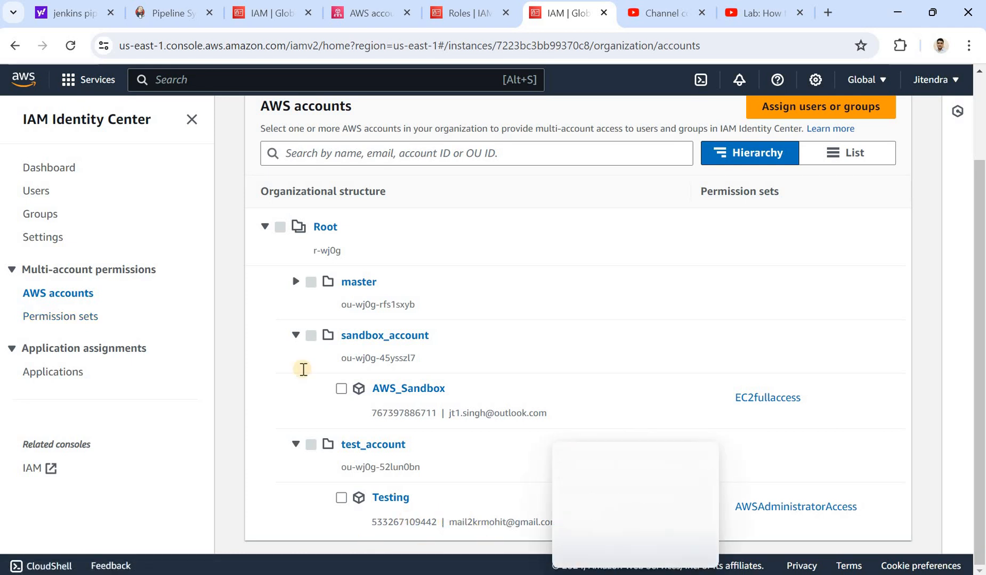
# - Copy the AWS access portal URL from the Notepad notes and open it in a new maximized incognito browser window
pyautogui.hotkey('alt', 'Tab')
pyautogui.moveTo(251, 291); pyautogui.dragTo(7, 290)
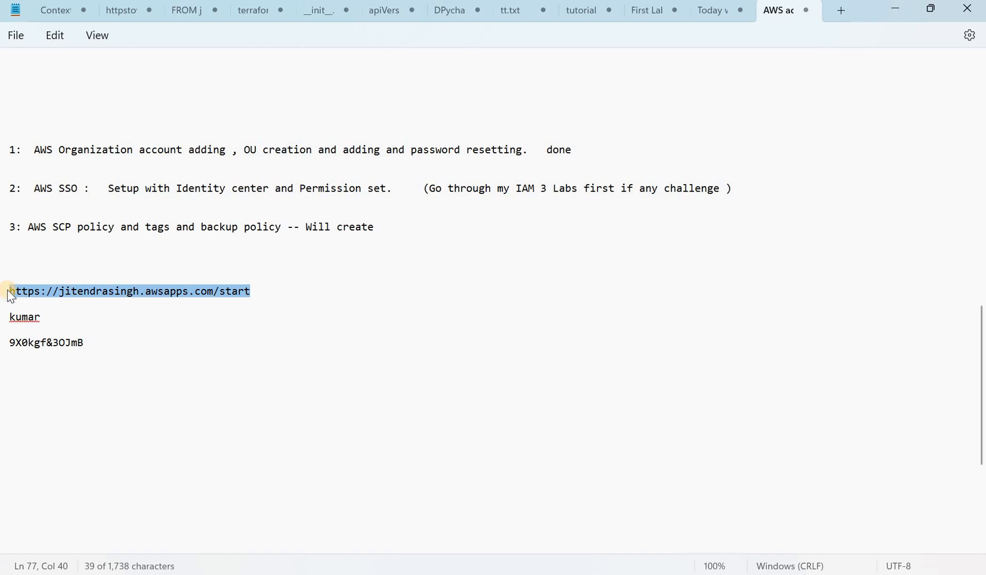
pyautogui.hotkey('alt', 'Tab')
pyautogui.hotkey('ctrl', 'shift', 'n')
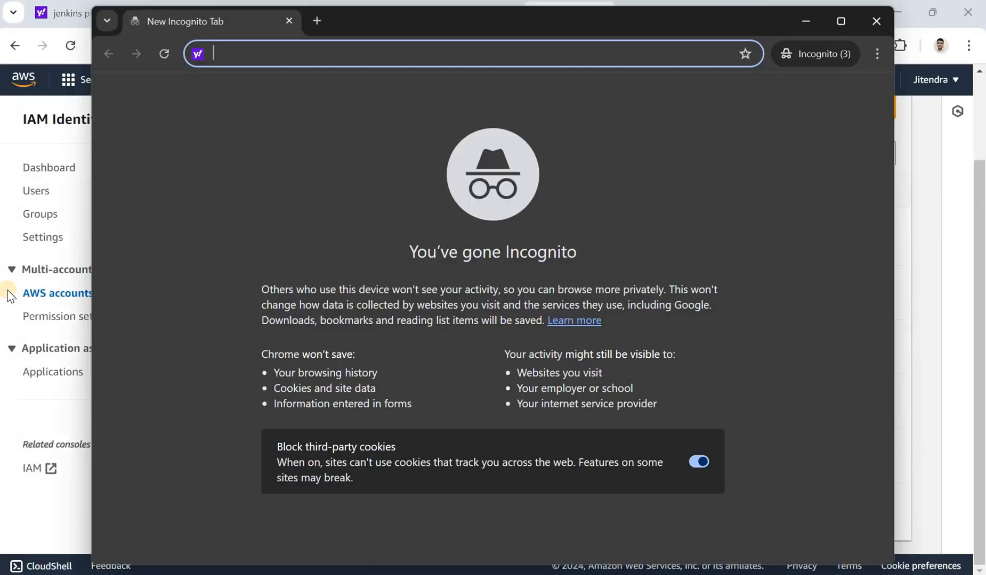
pyautogui.write('https://jitendrasingh.awsapps.com/start')
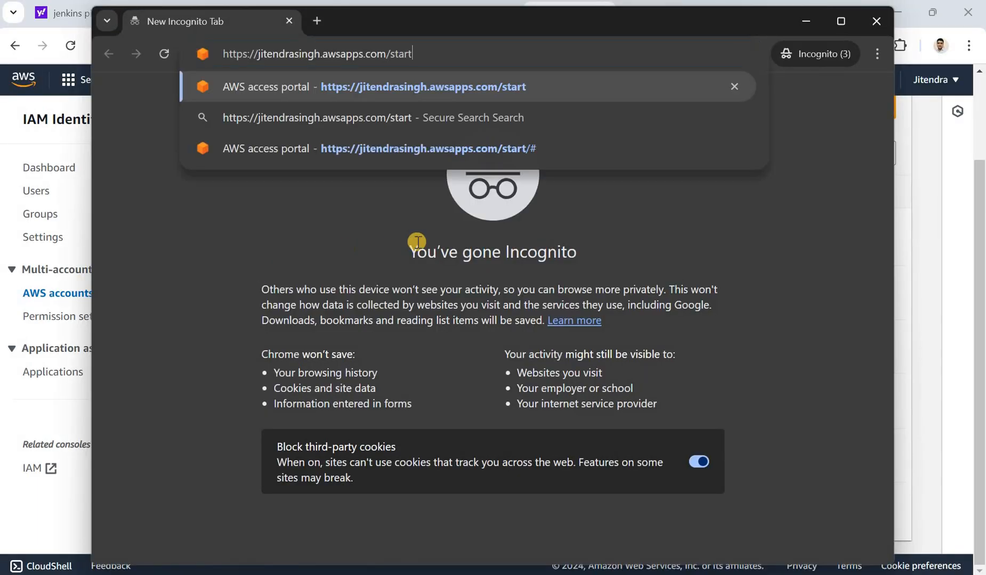
pyautogui.click(842, 23)
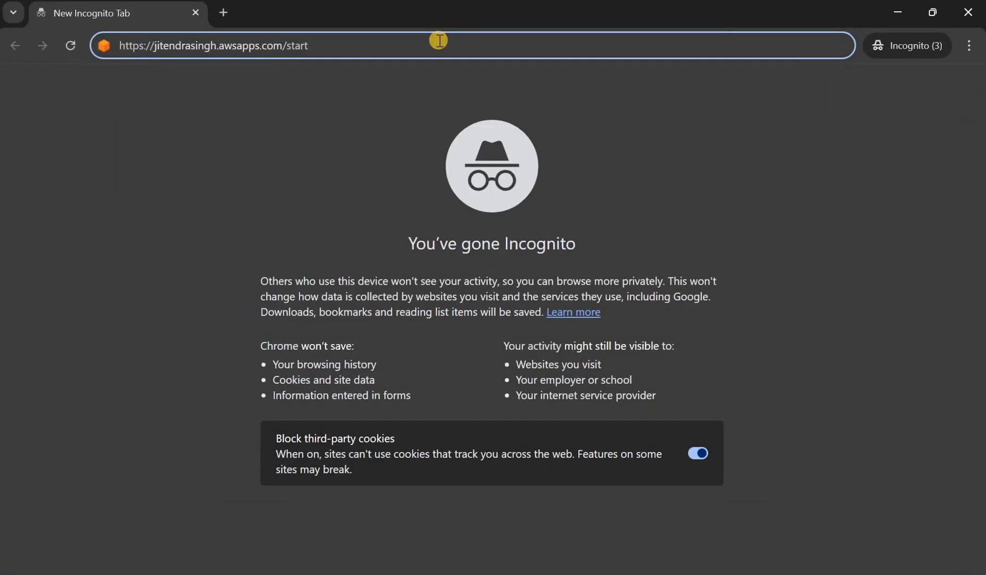
pyautogui.press('Return')
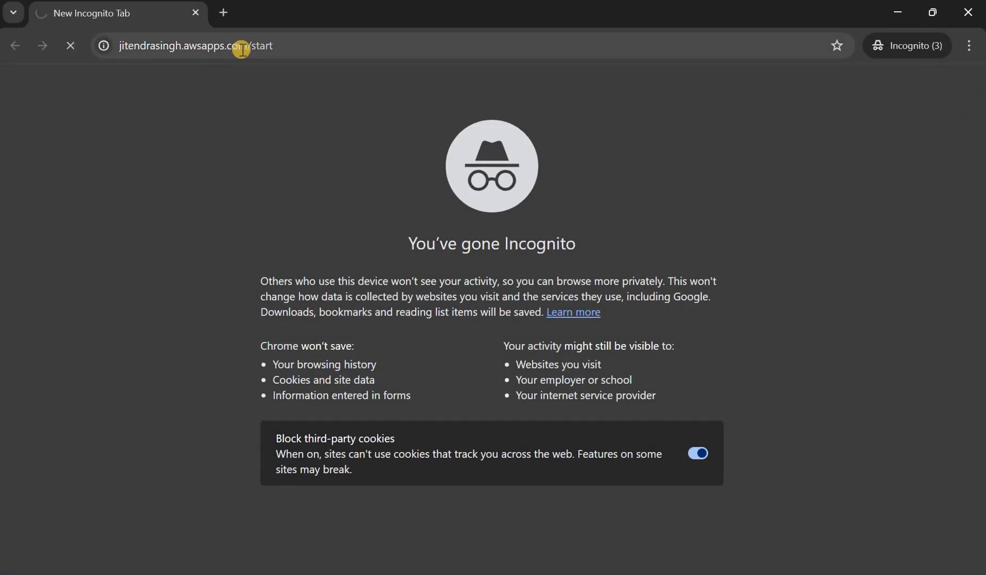
# - Switch back to the IAM Identity Center console and examine the identity source details in its settings
pyautogui.hotkey('alt', 'Tab')
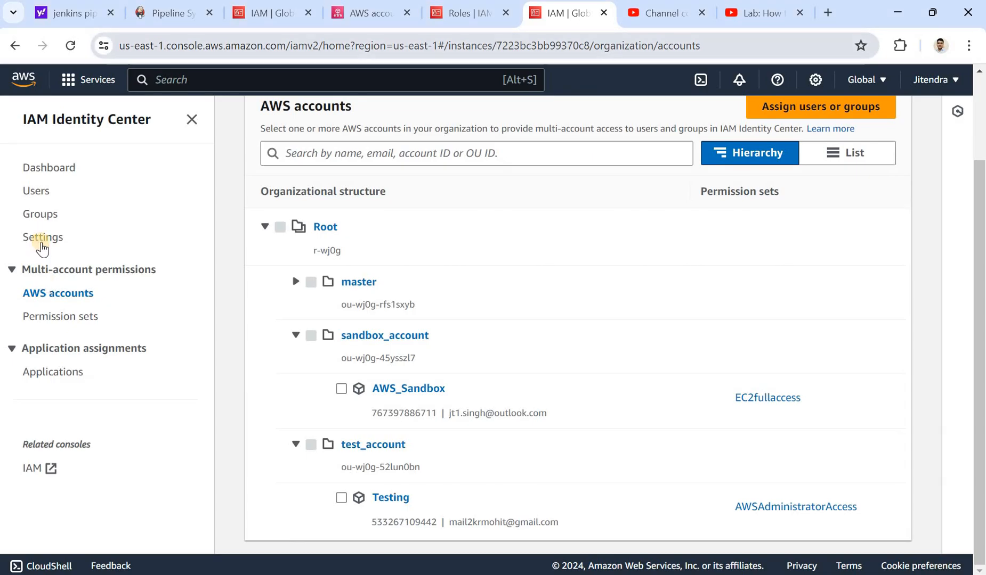
pyautogui.click(43, 238)
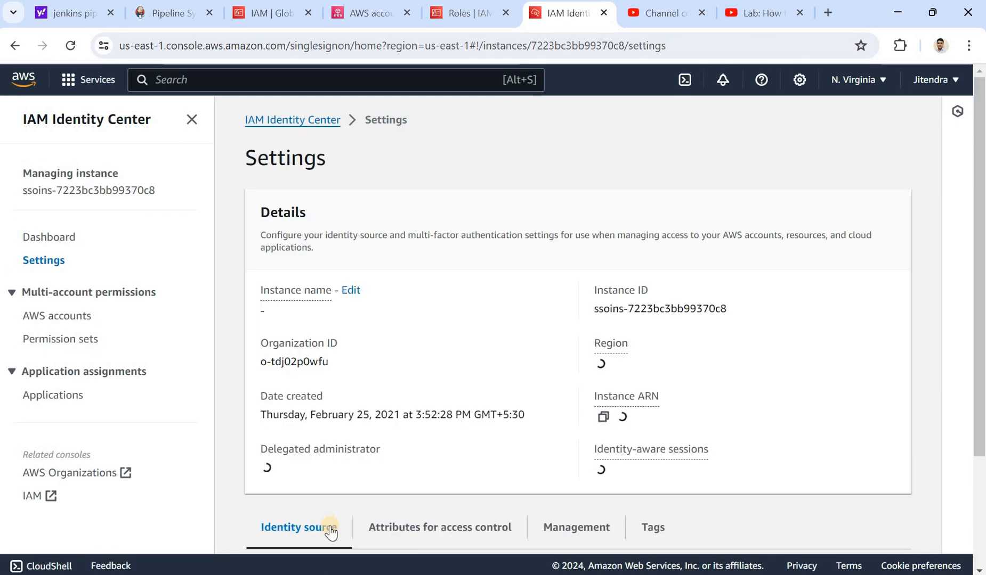
pyautogui.moveTo(978, 335); pyautogui.dragTo(974, 357)
pyautogui.scroll(-2, 399, 495)
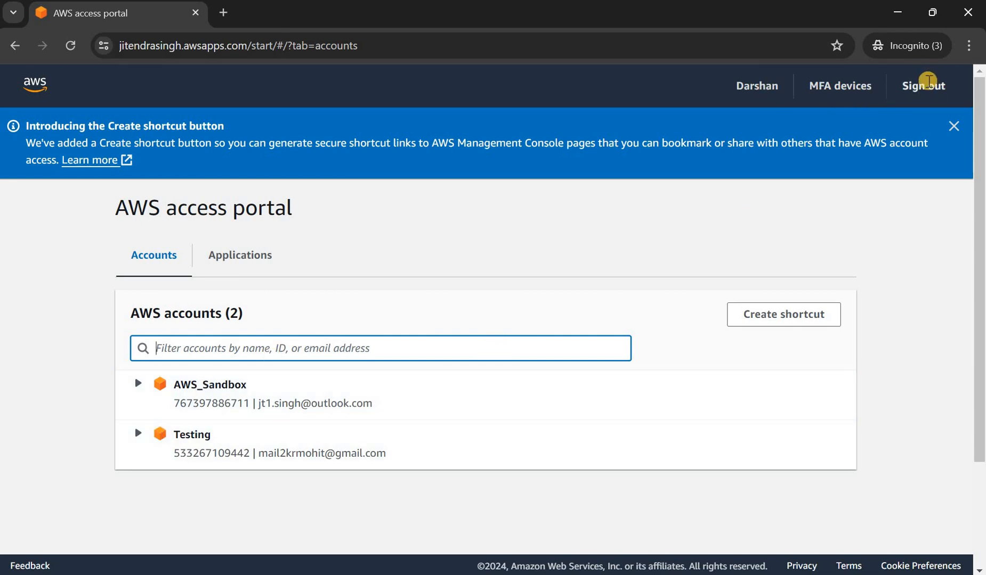
# - In the incognito window, sign out of the existing access portal session and reload the portal's start URL
pyautogui.click(917, 96)
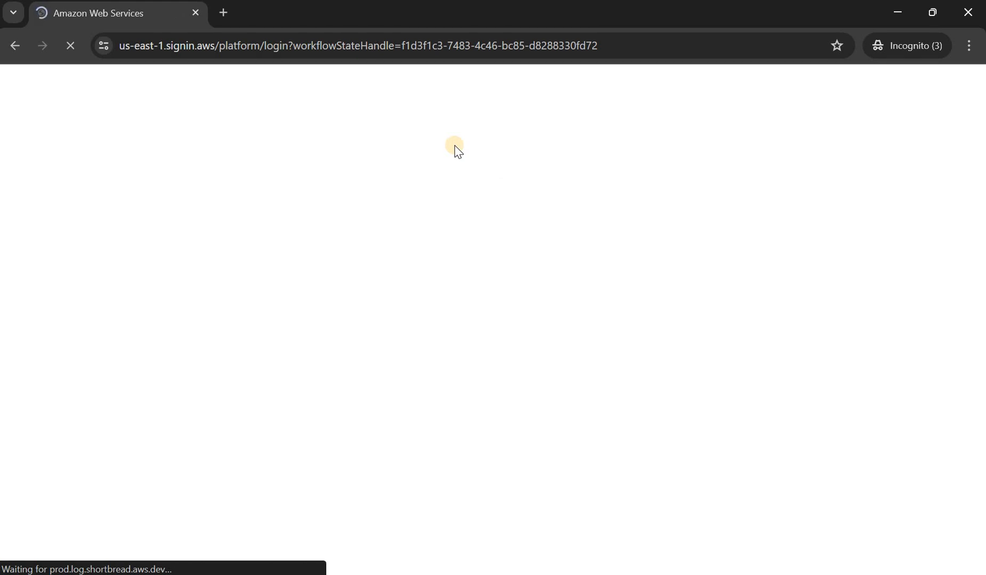
pyautogui.click(548, 49)
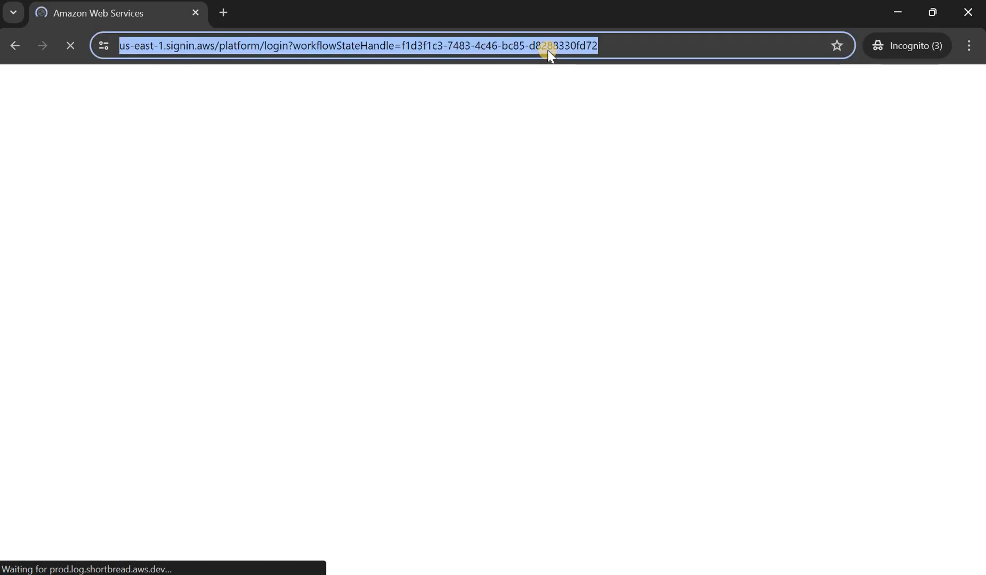
pyautogui.write('https://jitendrasingh.awsapps.com/start')
pyautogui.press('Return')
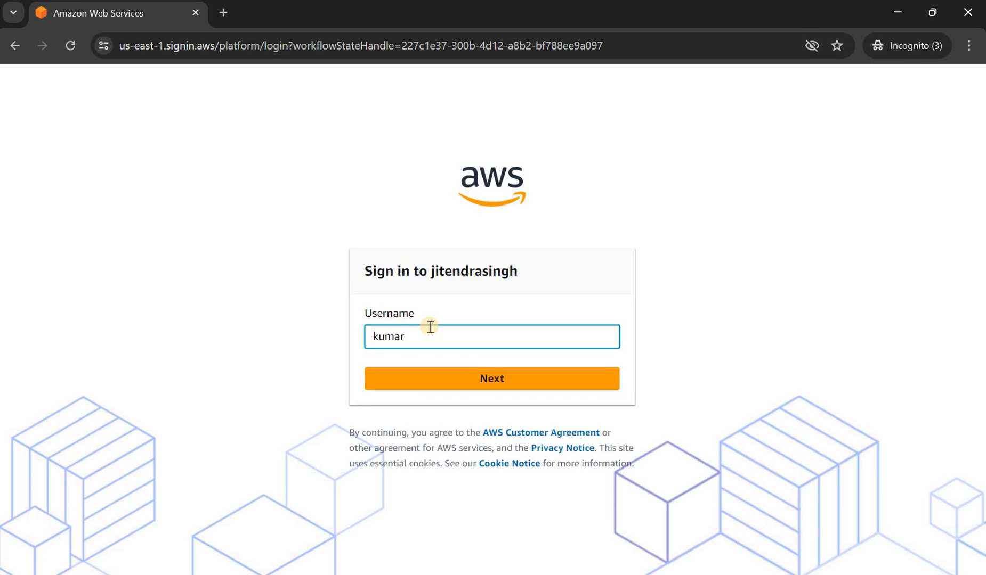
# - Sign in to the AWS access portal with the operator user's username and the account password copied from the Notepad notes
pyautogui.click(492, 393)
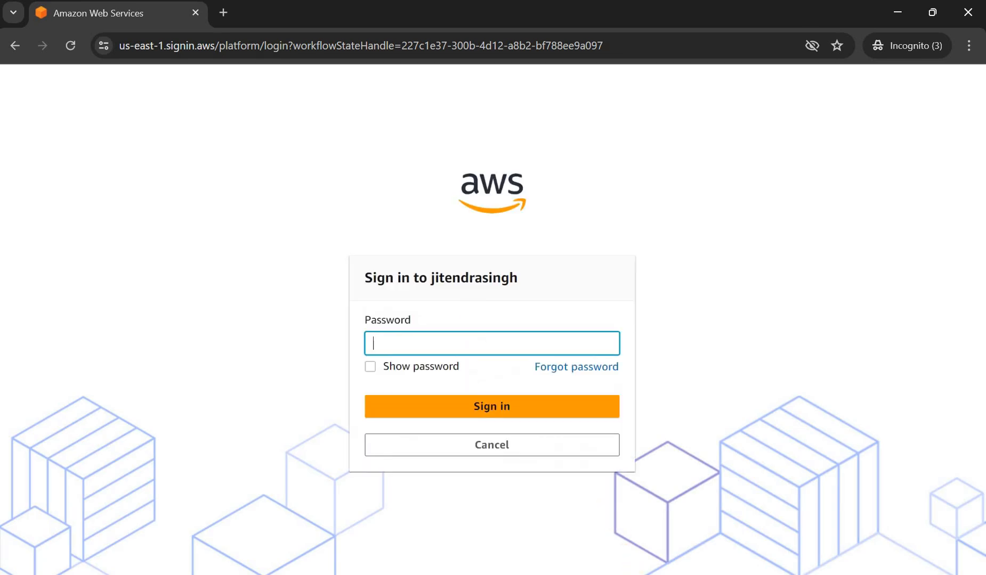
pyautogui.hotkey('alt', 'Tab')
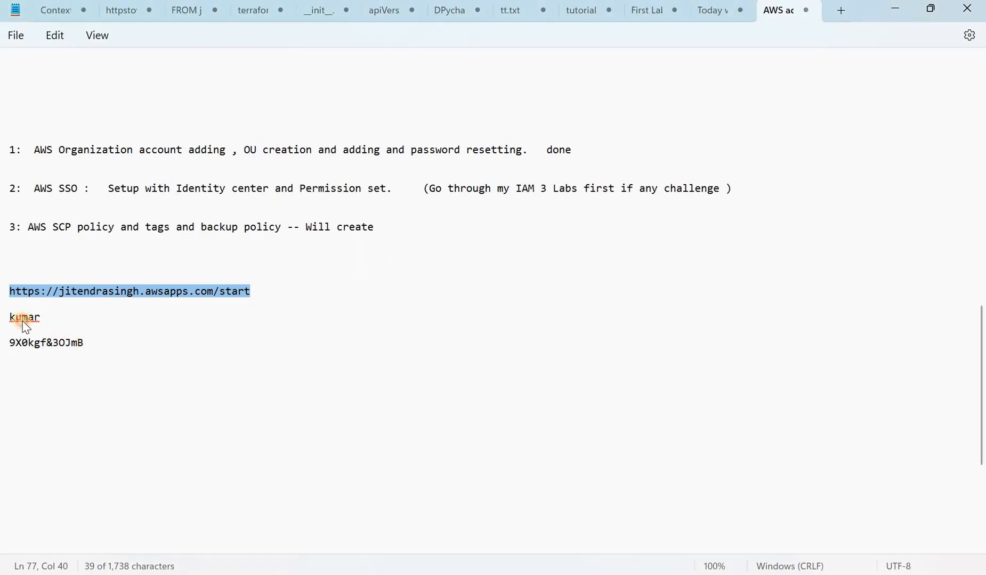
pyautogui.doubleClick(5, 318)
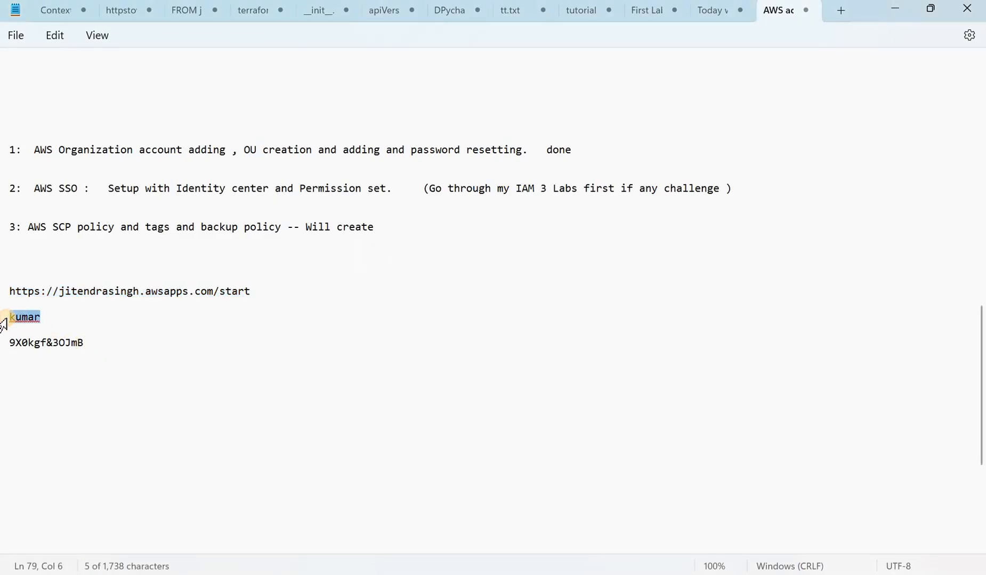
pyautogui.moveTo(62, 340); pyautogui.dragTo(80, 342)
pyautogui.click(88, 343)
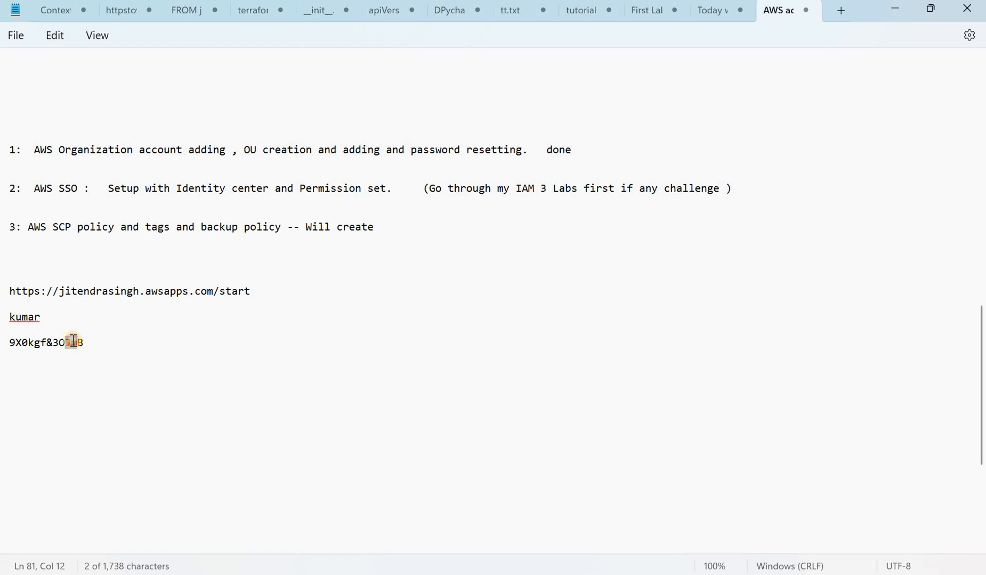
pyautogui.moveTo(12, 344); pyautogui.dragTo(2, 349)
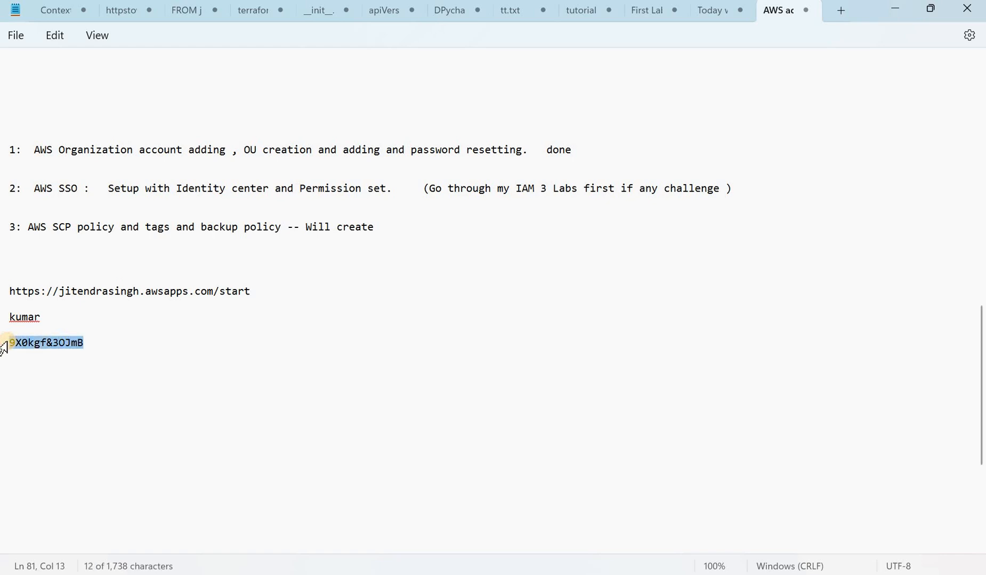
pyautogui.hotkey('alt', 'Tab')
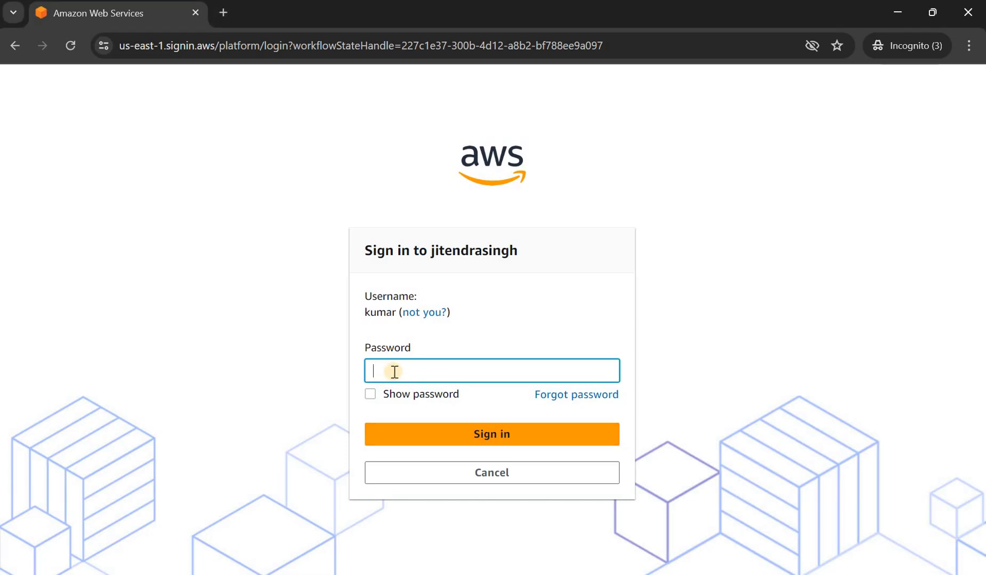
pyautogui.hotkey('ctrl', 'v')
pyautogui.click(458, 431)
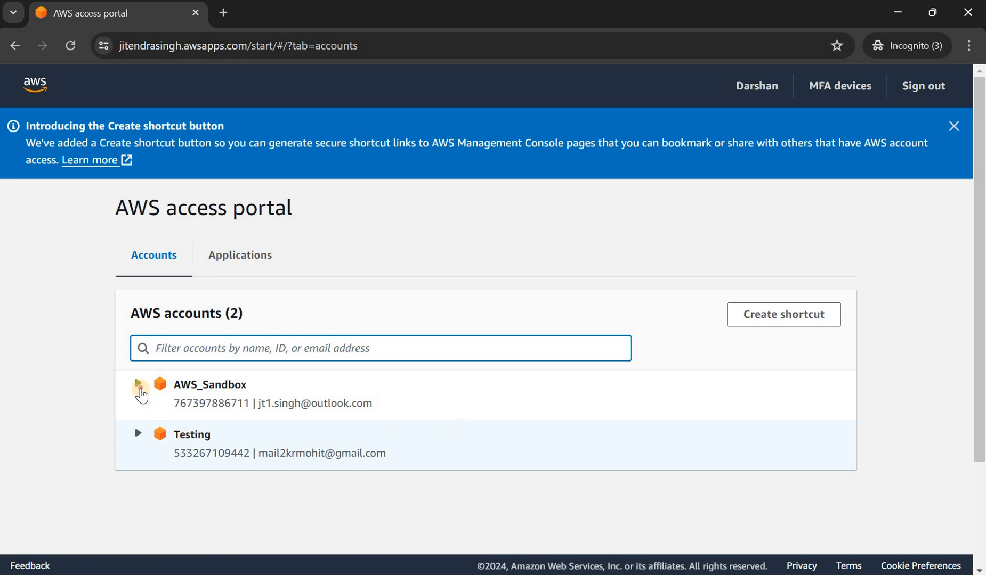
# - Check the permission sets offered under AWS_Sandbox and Testing in the access portal, leaving only Testing expanded
pyautogui.click(139, 391)
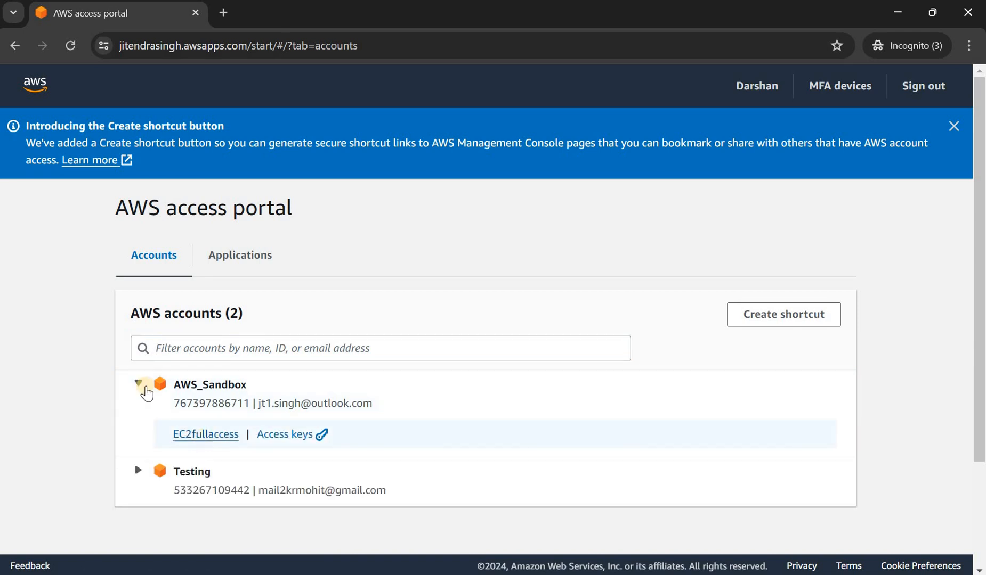
pyautogui.click(138, 386)
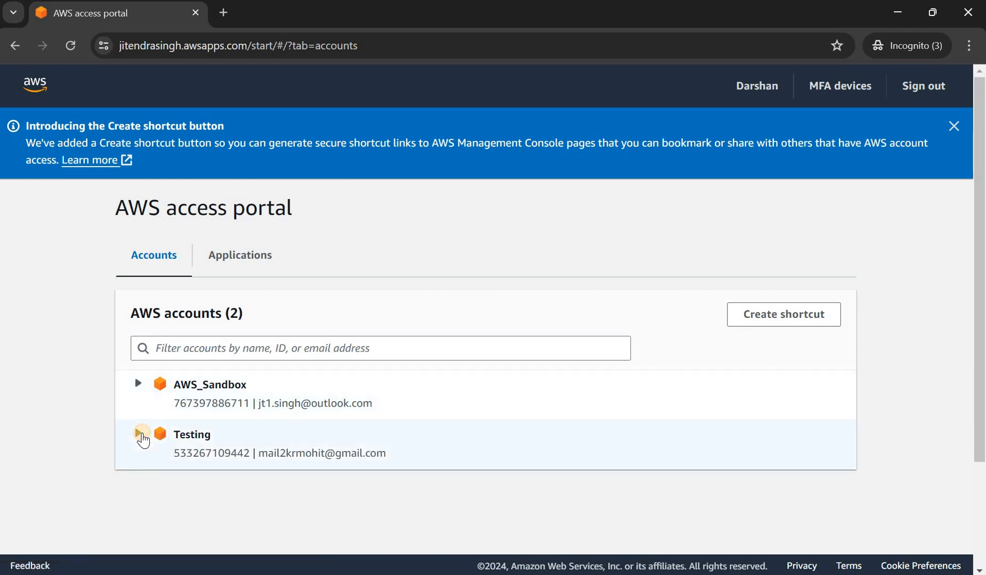
pyautogui.click(140, 434)
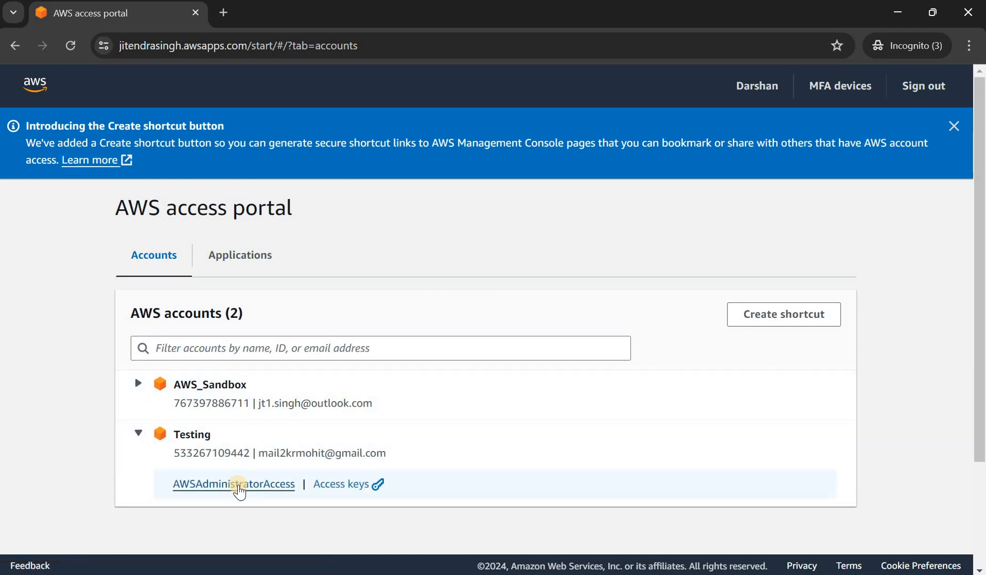